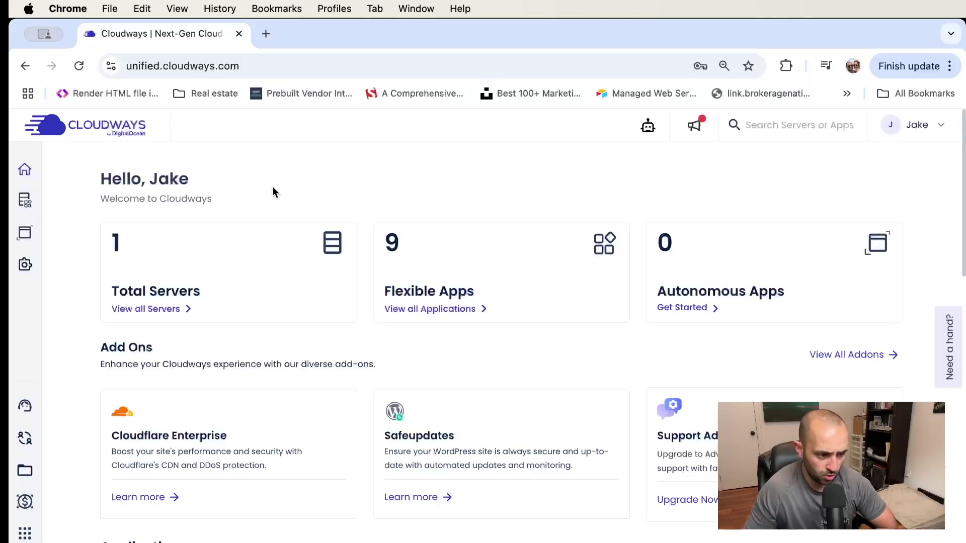
Open the Demo Site from the Cloudways applications list in a new tab
{"action": "left_click", "coordinate": [438, 311]}
{"action": "scroll", "coordinate": [574, 242], "scroll_direction": "down", "scroll_amount": 1}
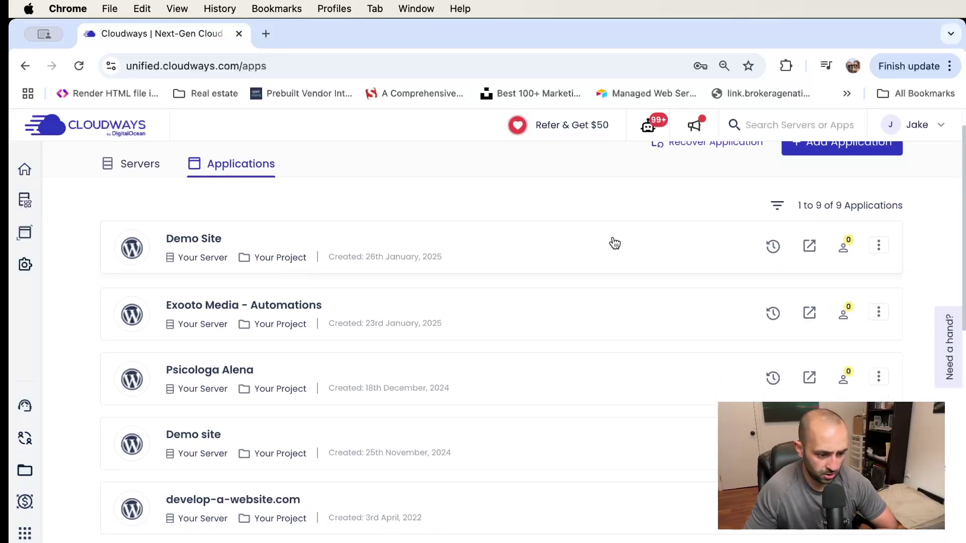
{"action": "left_click", "coordinate": [809, 248]}
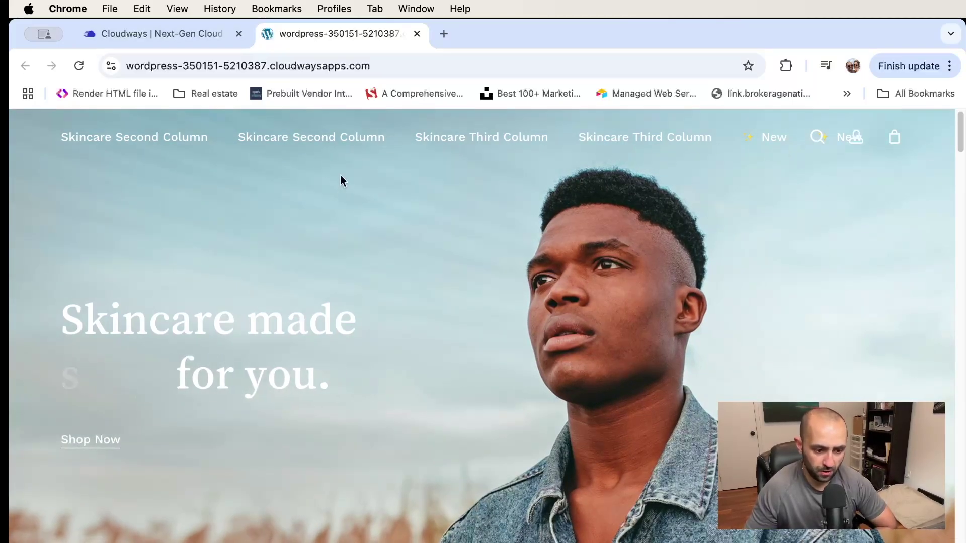
{"action": "scroll", "coordinate": [399, 288], "scroll_direction": "down", "scroll_amount": 10}
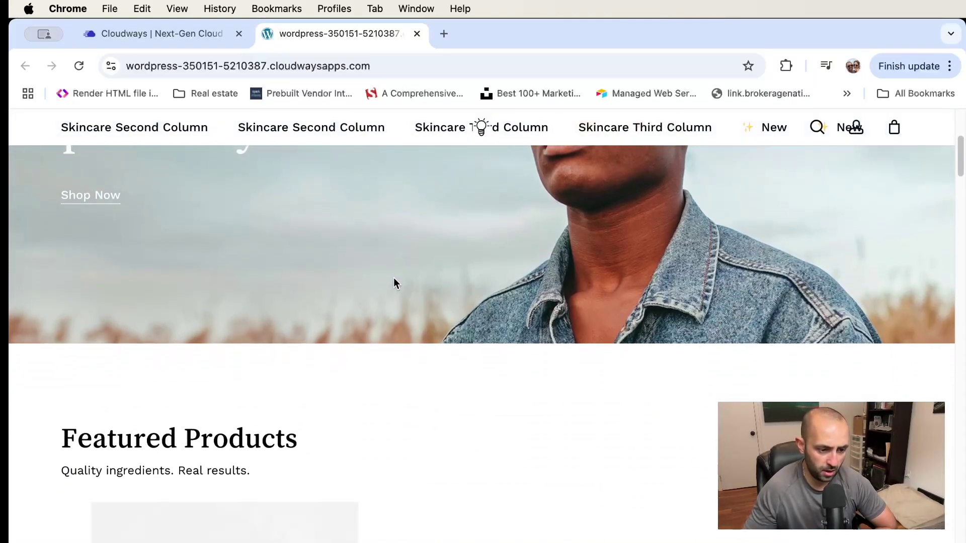
{"action": "scroll", "coordinate": [392, 275], "scroll_direction": "down", "scroll_amount": 3}
{"action": "scroll", "coordinate": [392, 275], "scroll_direction": "up", "scroll_amount": 15}
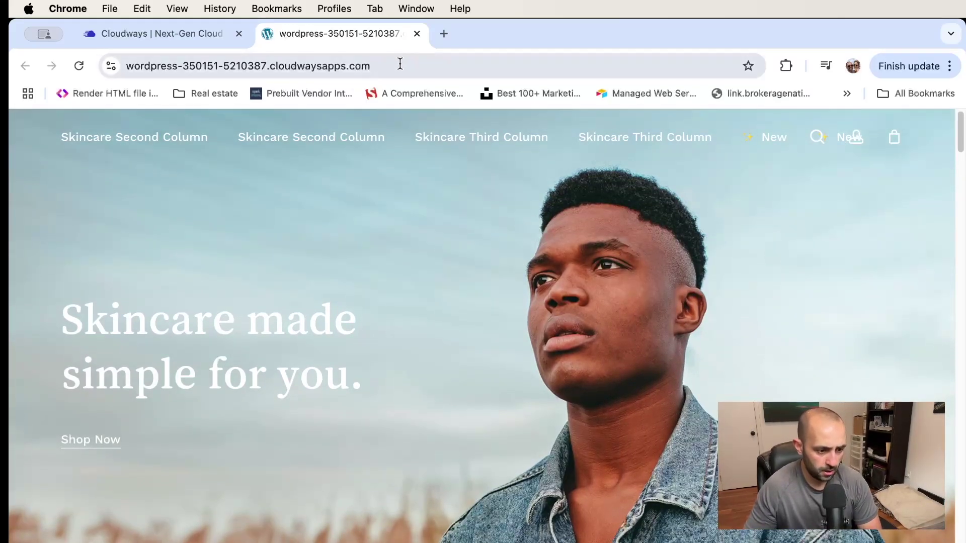
Load the Demo Site's /shop page listing Physical Product 1
{"action": "left_click", "coordinate": [399, 63]}
{"action": "left_click", "coordinate": [406, 64]}
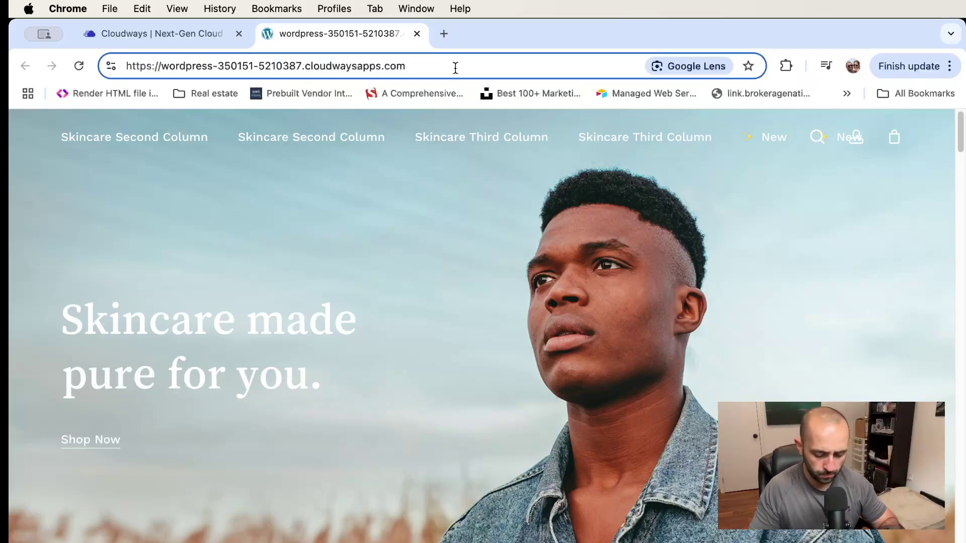
{"action": "type", "text": "/shop"}
{"action": "key", "text": "Return"}
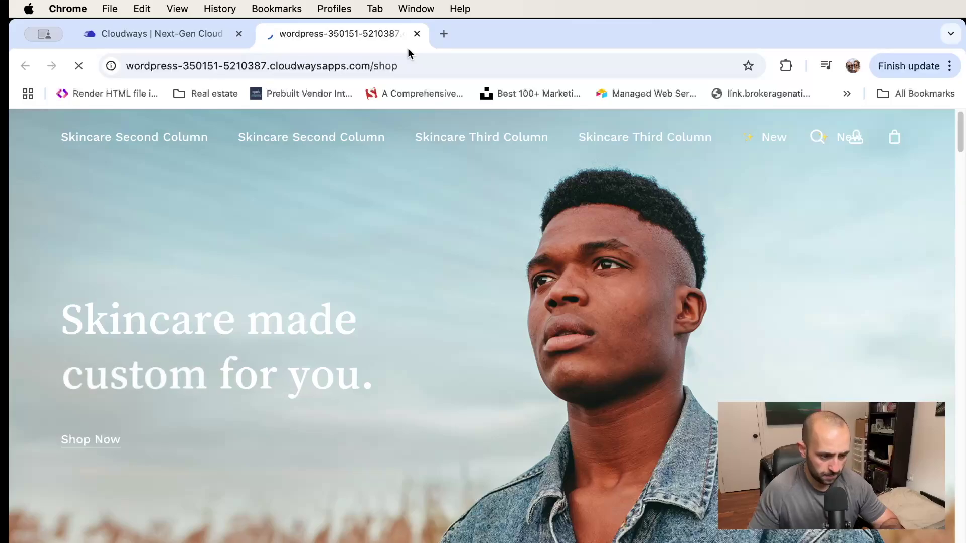
{"action": "scroll", "coordinate": [426, 291], "scroll_direction": "down", "scroll_amount": 4}
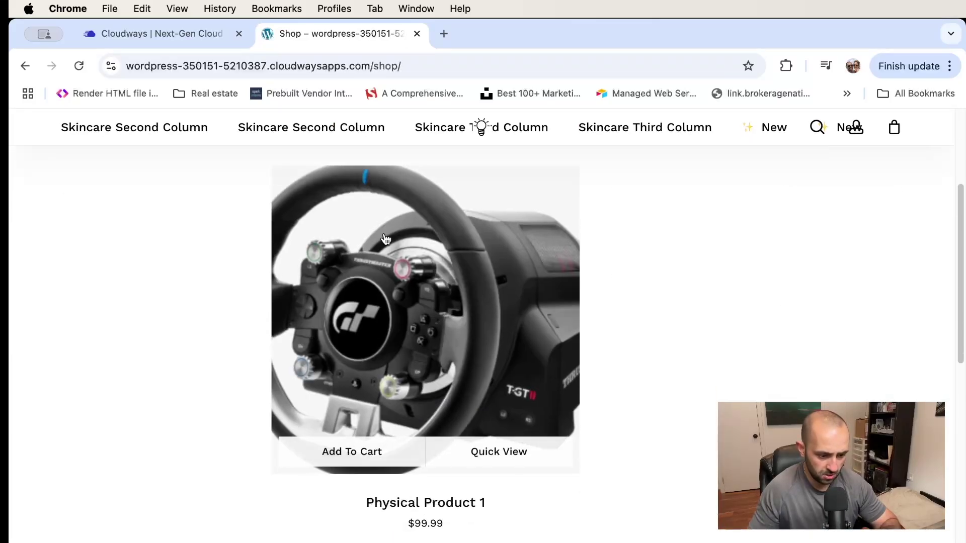
{"action": "scroll", "coordinate": [426, 291], "scroll_direction": "up", "scroll_amount": 4}
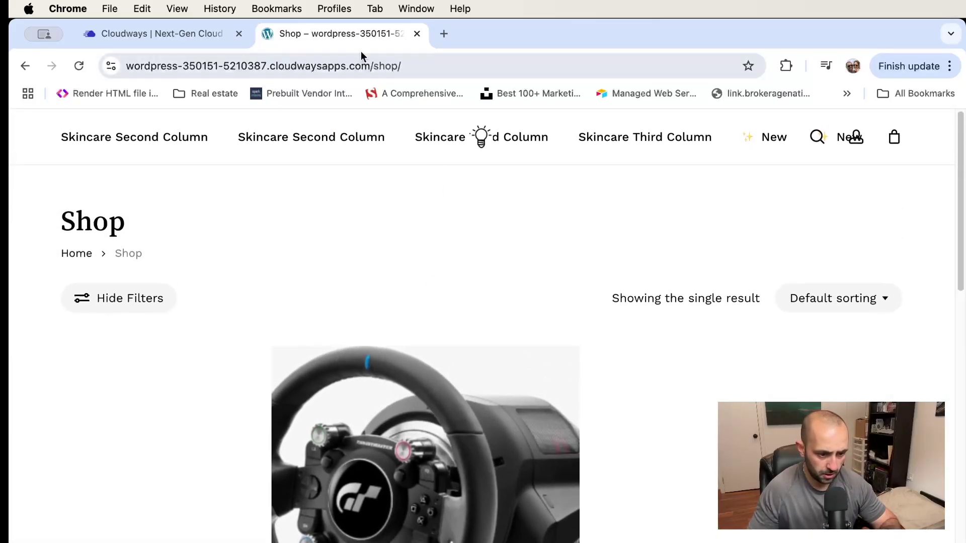
Change the site address from /shop to /wp-admin to reach the WordPress login
{"action": "left_click", "coordinate": [412, 62]}
{"action": "left_click_drag", "start_coordinate": [454, 62], "coordinate": [418, 64]}
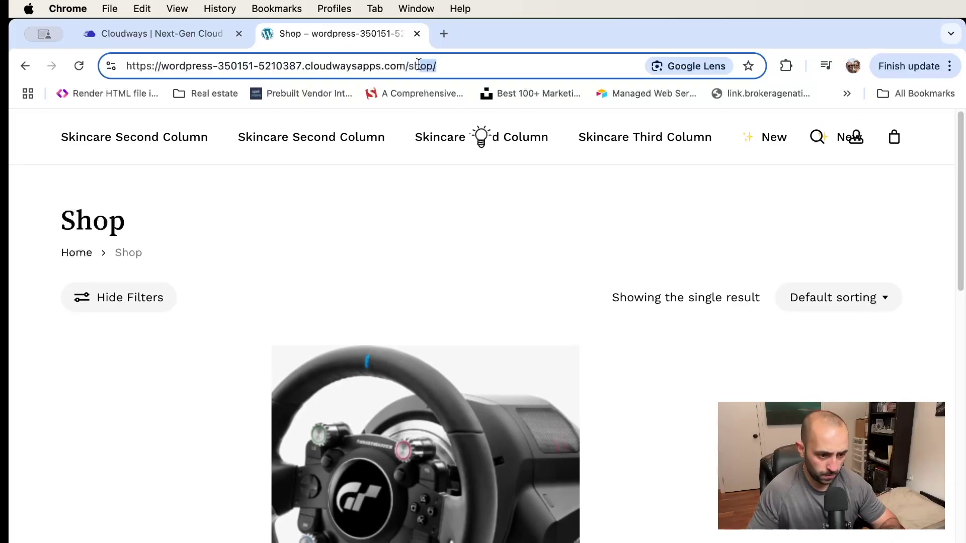
{"action": "type", "text": "wp-admin"}
{"action": "key", "text": "Return"}
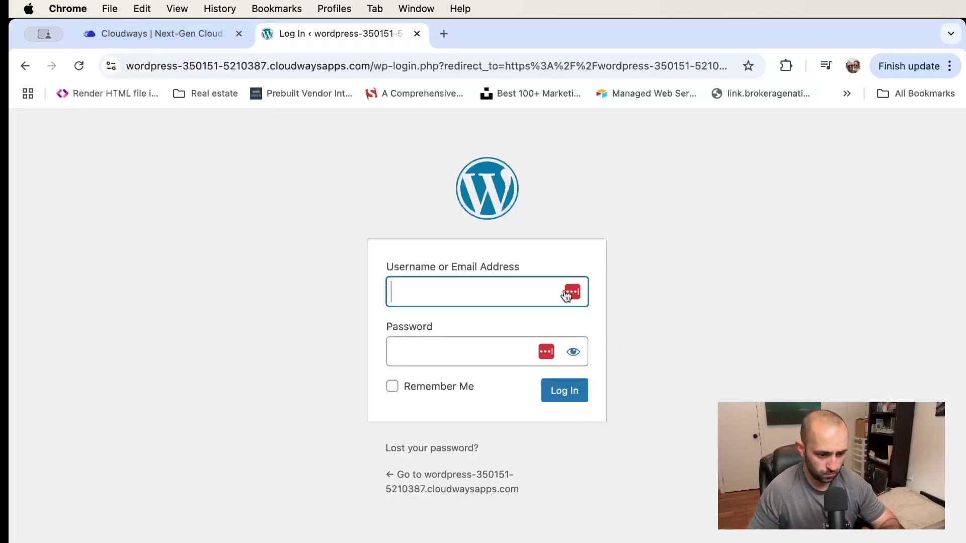
Autofill a saved login on the WordPress login page and submit it
{"action": "left_click", "coordinate": [567, 294]}
{"action": "left_click", "coordinate": [499, 383]}
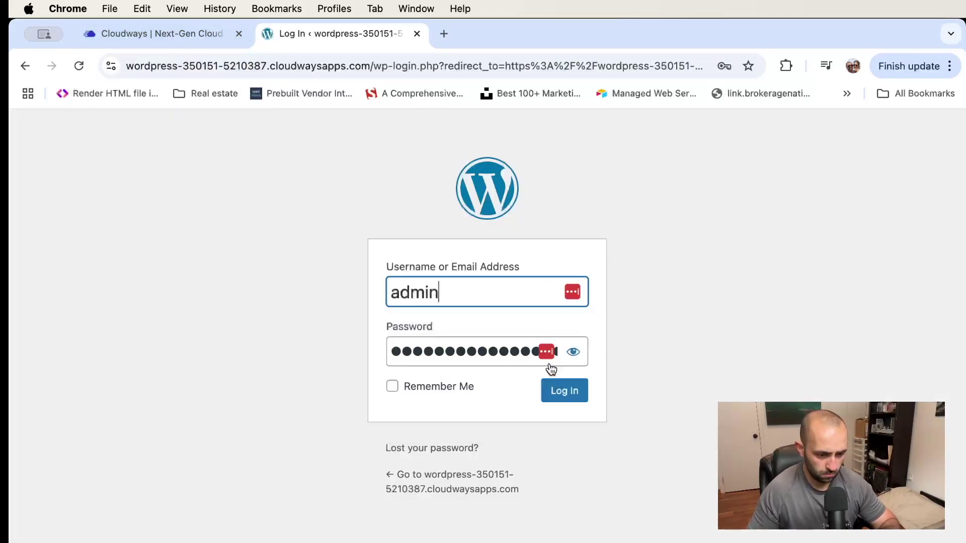
{"action": "left_click", "coordinate": [572, 292]}
{"action": "left_click", "coordinate": [472, 382]}
{"action": "left_click", "coordinate": [564, 391]}
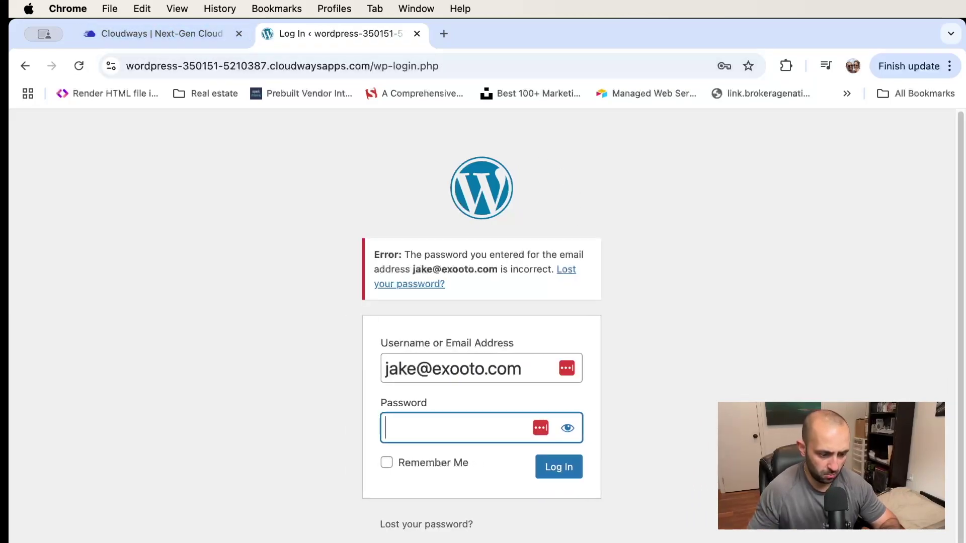
Copy the admin password from Cloudways Access Details, paste it in, and log in
{"action": "key", "text": "super+Tab"}
{"action": "key", "text": "ctrl+shift+Tab"}
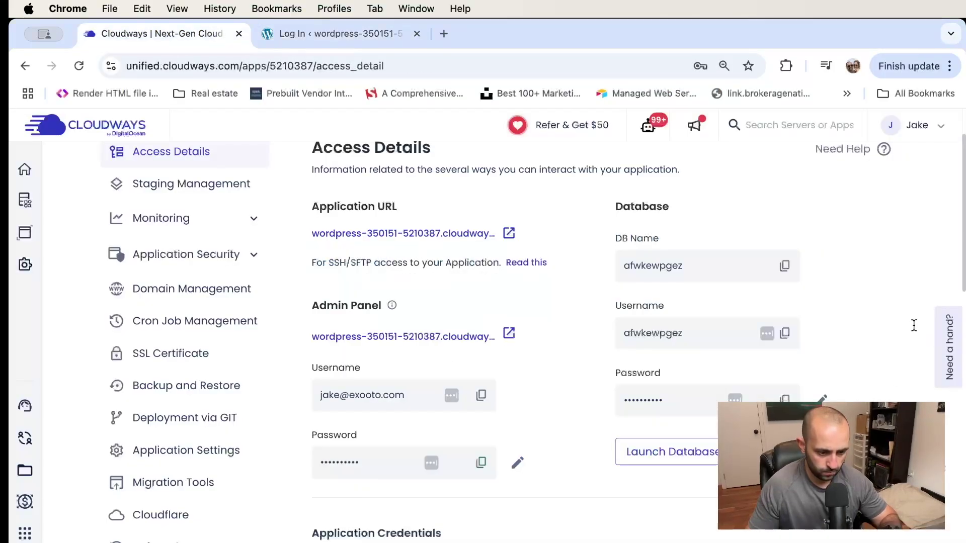
{"action": "scroll", "coordinate": [445, 274], "scroll_direction": "down", "scroll_amount": 3}
{"action": "scroll", "coordinate": [445, 274], "scroll_direction": "up", "scroll_amount": 2}
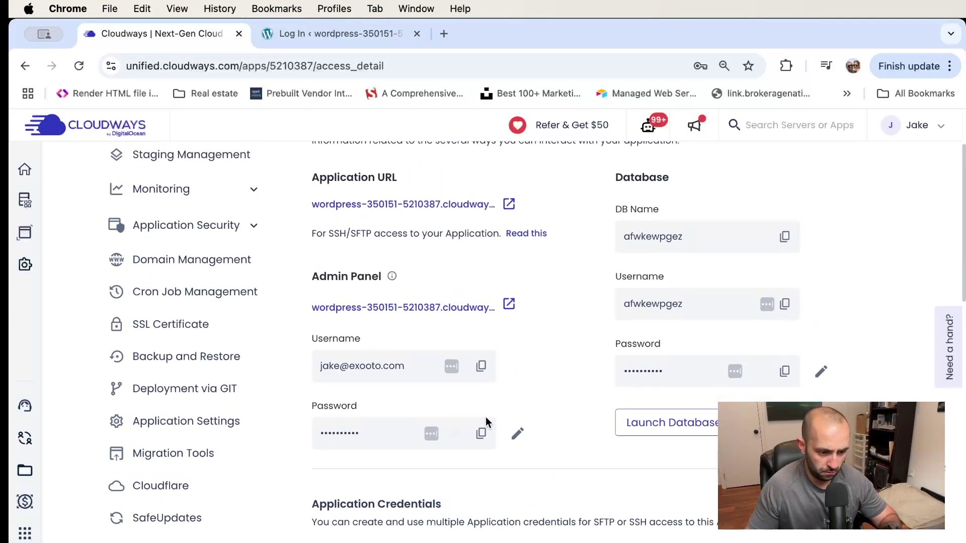
{"action": "left_click", "coordinate": [481, 434]}
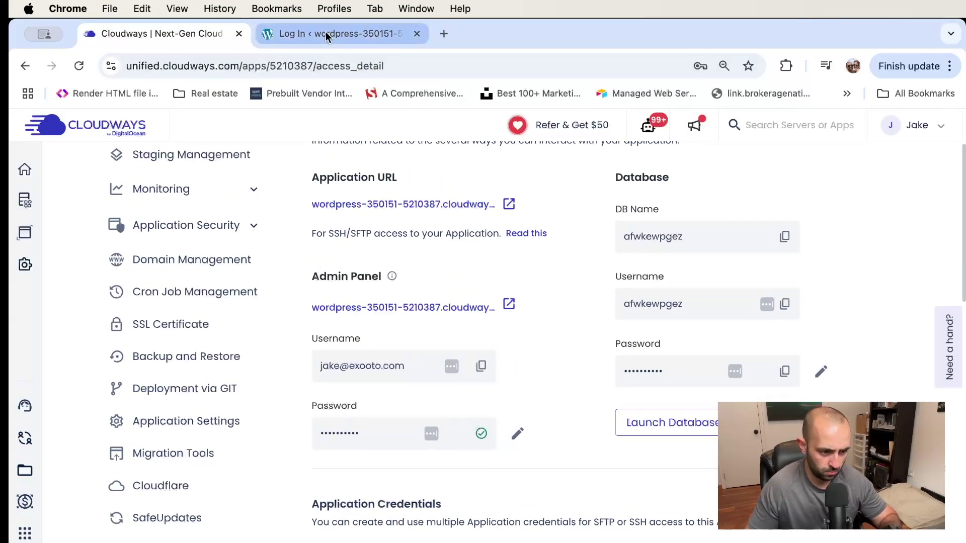
{"action": "left_click", "coordinate": [326, 35]}
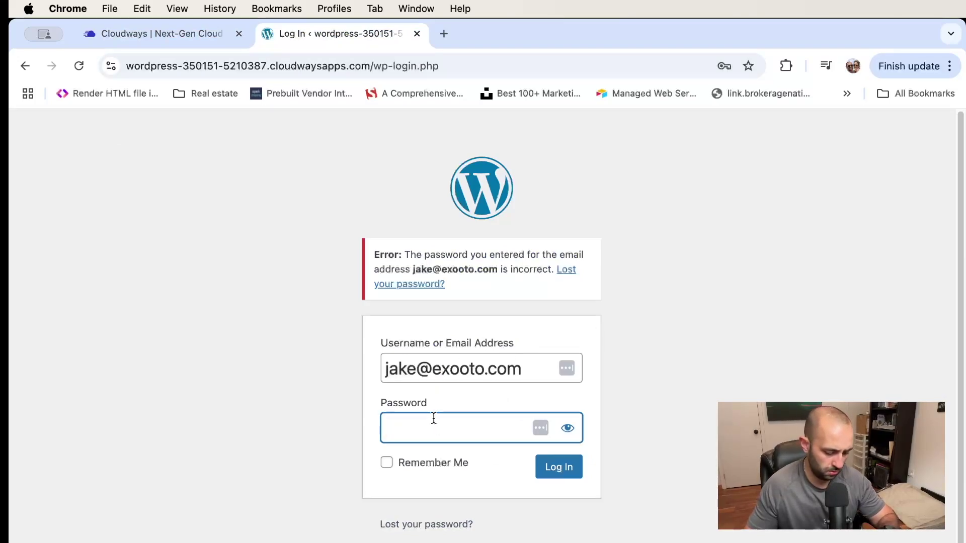
{"action": "key", "text": "super+v"}
{"action": "left_click", "coordinate": [565, 471]}
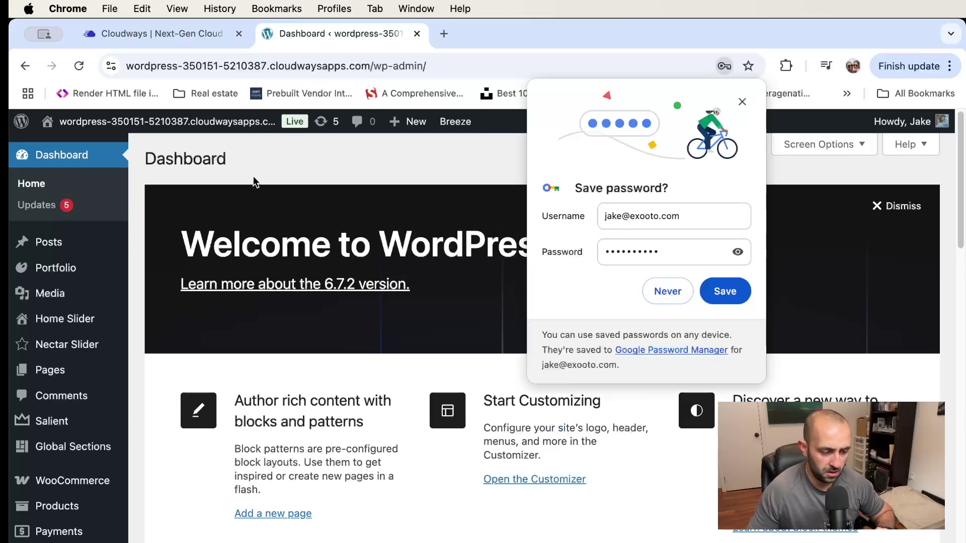
Dismiss the save-password prompt and open All Products, showing Physical Product 1 at $99.99
{"action": "left_click", "coordinate": [739, 100]}
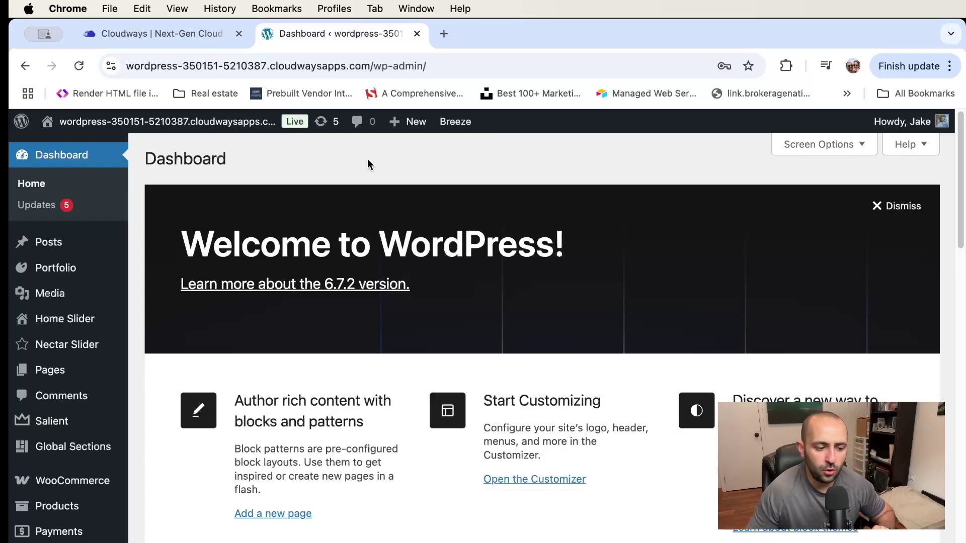
{"action": "scroll", "coordinate": [155, 179], "scroll_direction": "down", "scroll_amount": 3}
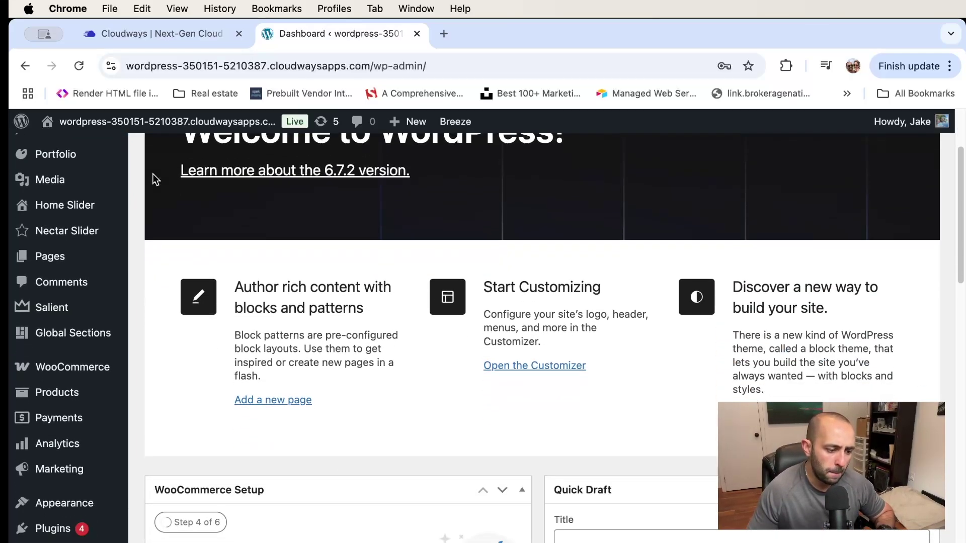
{"action": "scroll", "coordinate": [47, 233], "scroll_direction": "down", "scroll_amount": 3}
{"action": "scroll", "coordinate": [48, 231], "scroll_direction": "up", "scroll_amount": 4}
{"action": "scroll", "coordinate": [48, 230], "scroll_direction": "down", "scroll_amount": 3}
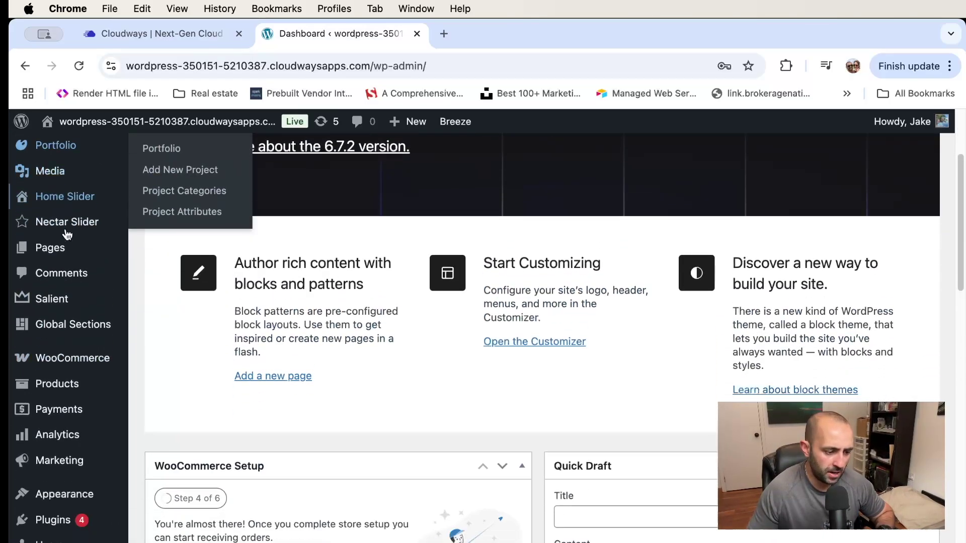
{"action": "left_click", "coordinate": [73, 368]}
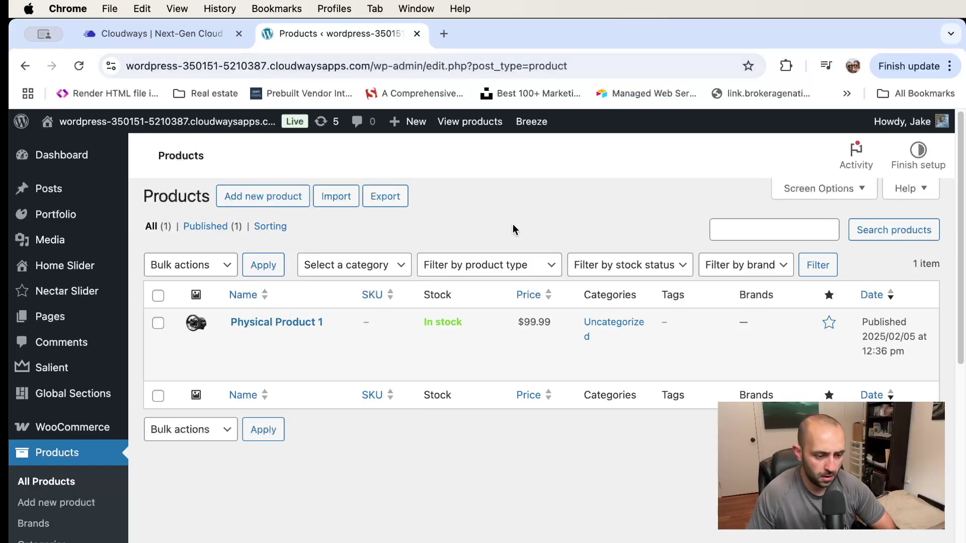
Open make.com in a new browser tab
{"action": "left_click", "coordinate": [444, 35]}
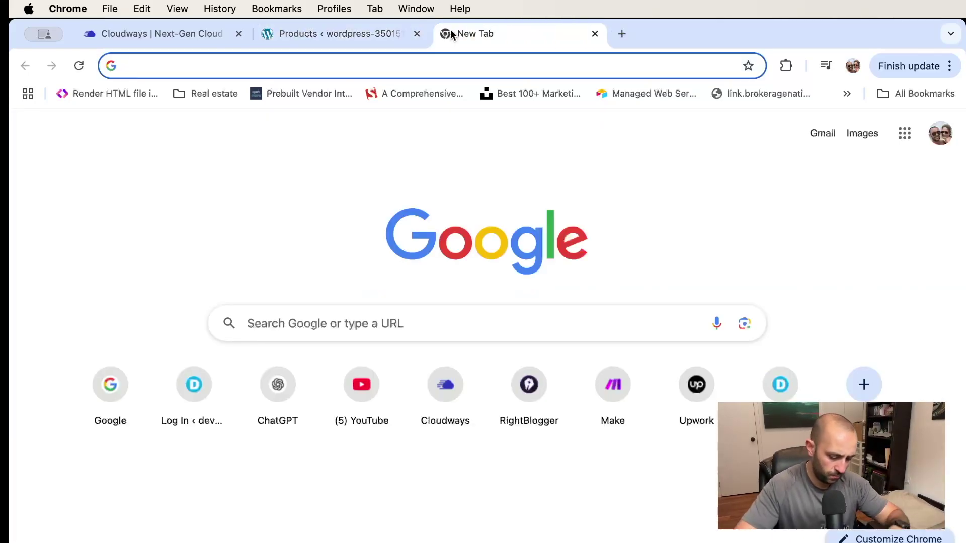
{"action": "type", "text": "maec"}
{"action": "key", "text": "BackSpace"}
{"action": "key", "text": "BackSpace"}
{"action": "type", "text": "ke.com"}
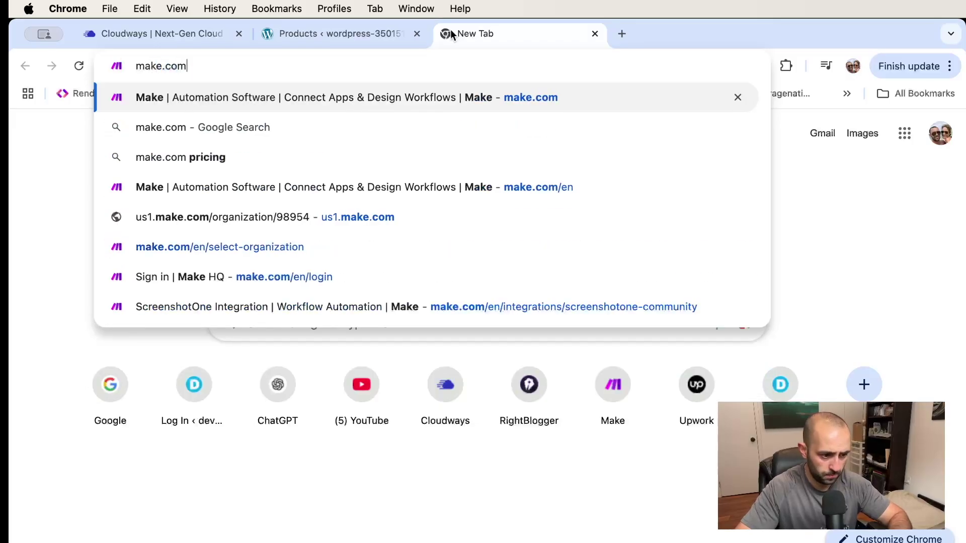
{"action": "key", "text": "Return"}
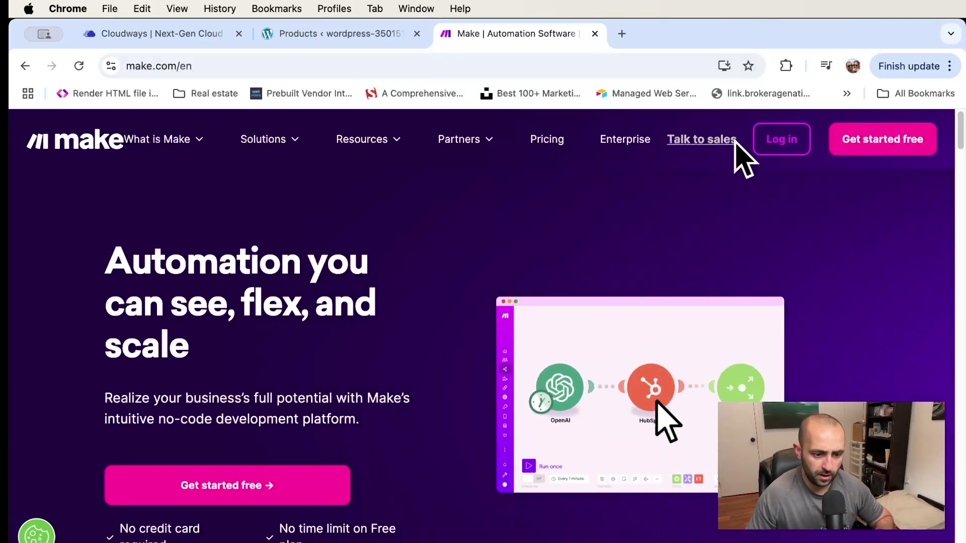
View Make's monthly pricing and choose 40,000 operations for the Core plan
{"action": "left_click", "coordinate": [552, 146]}
{"action": "scroll", "coordinate": [600, 279], "scroll_direction": "down", "scroll_amount": 3}
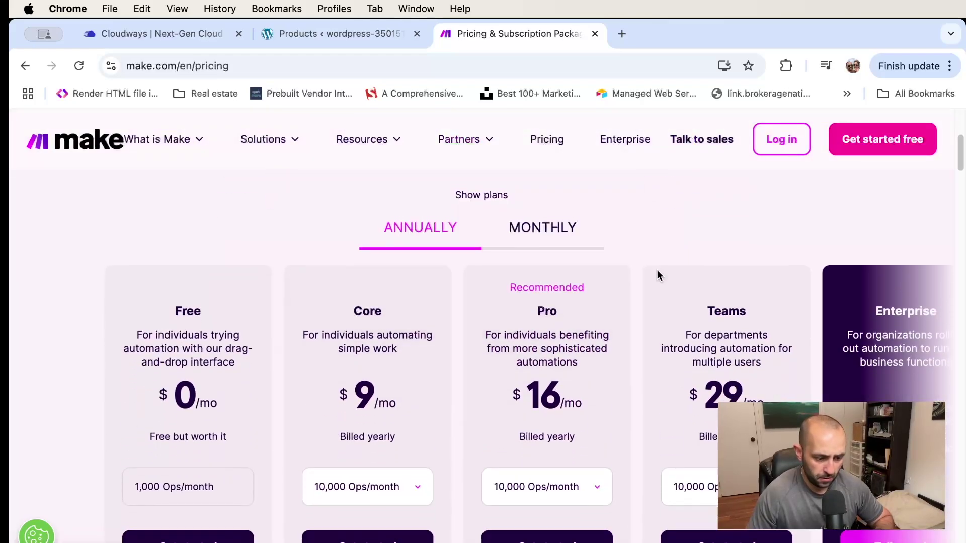
{"action": "left_click", "coordinate": [541, 337]}
{"action": "scroll", "coordinate": [503, 301], "scroll_direction": "down", "scroll_amount": 2}
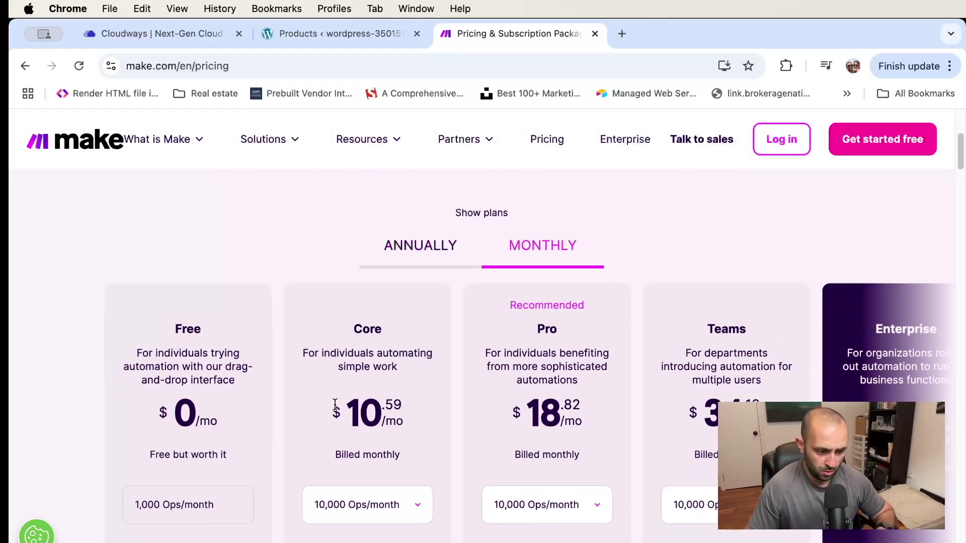
{"action": "scroll", "coordinate": [415, 484], "scroll_direction": "down", "scroll_amount": 2}
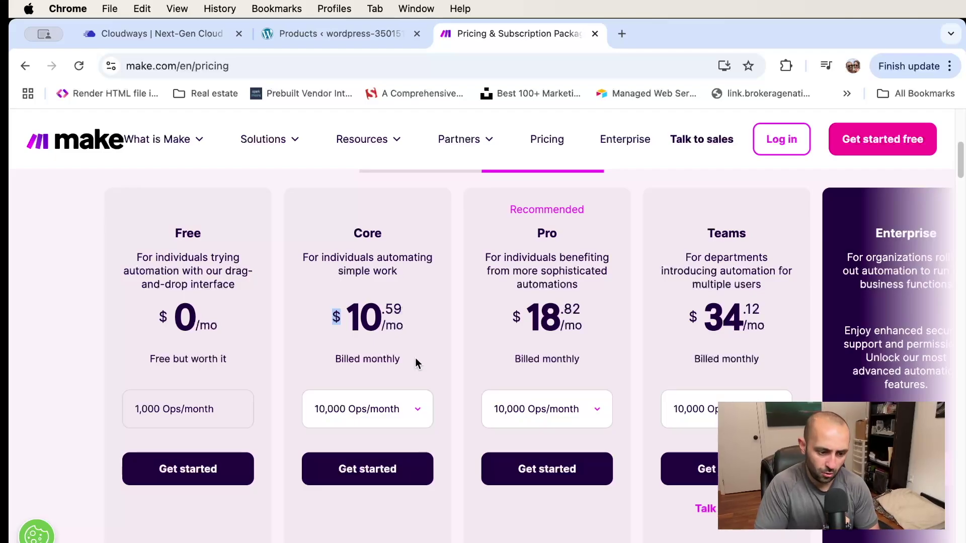
{"action": "left_click", "coordinate": [401, 415]}
{"action": "scroll", "coordinate": [377, 458], "scroll_direction": "down", "scroll_amount": 3}
{"action": "left_click", "coordinate": [366, 486]}
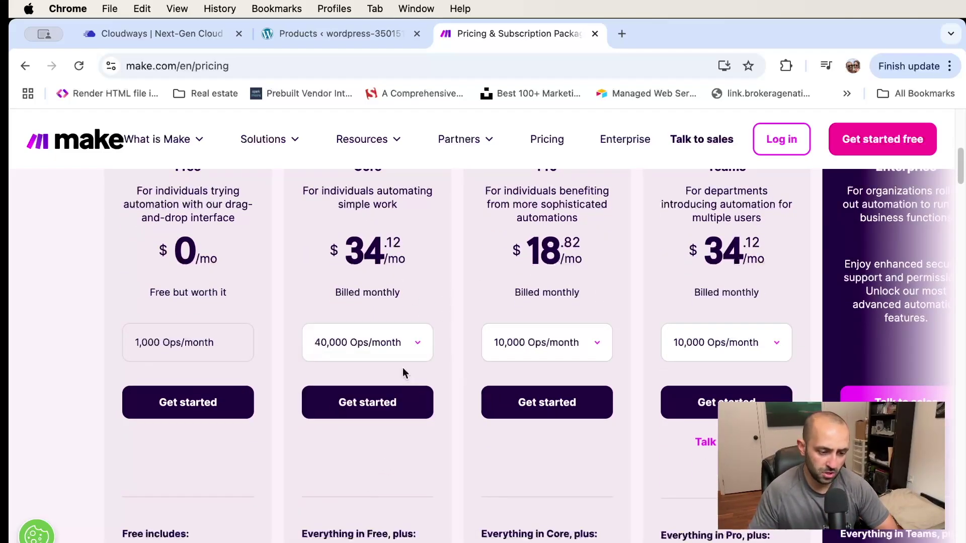
Highlight the Free plan's $0 price, then log in to Make
{"action": "scroll", "coordinate": [328, 399], "scroll_direction": "up", "scroll_amount": 2}
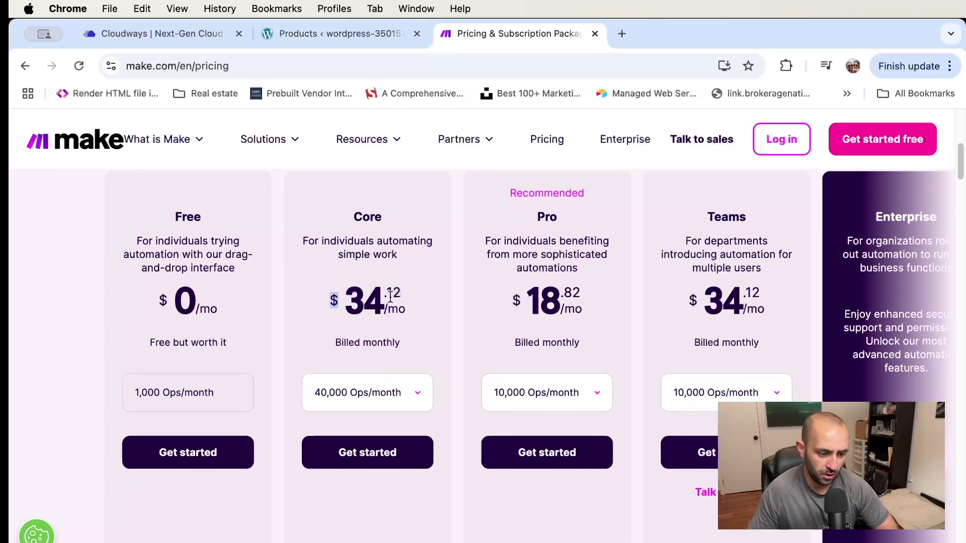
{"action": "scroll", "coordinate": [415, 255], "scroll_direction": "up", "scroll_amount": 3}
{"action": "scroll", "coordinate": [419, 252], "scroll_direction": "down", "scroll_amount": 3}
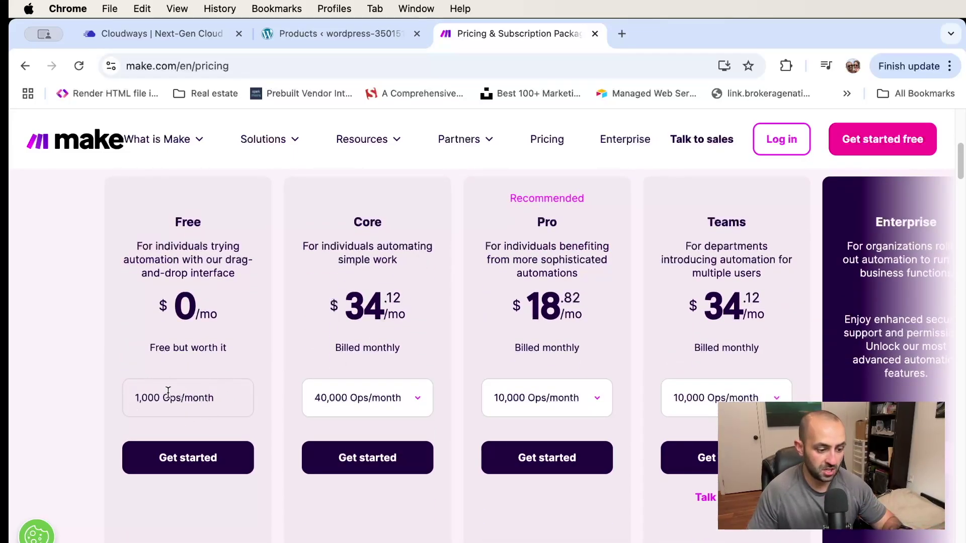
{"action": "left_click_drag", "start_coordinate": [191, 298], "coordinate": [222, 322]}
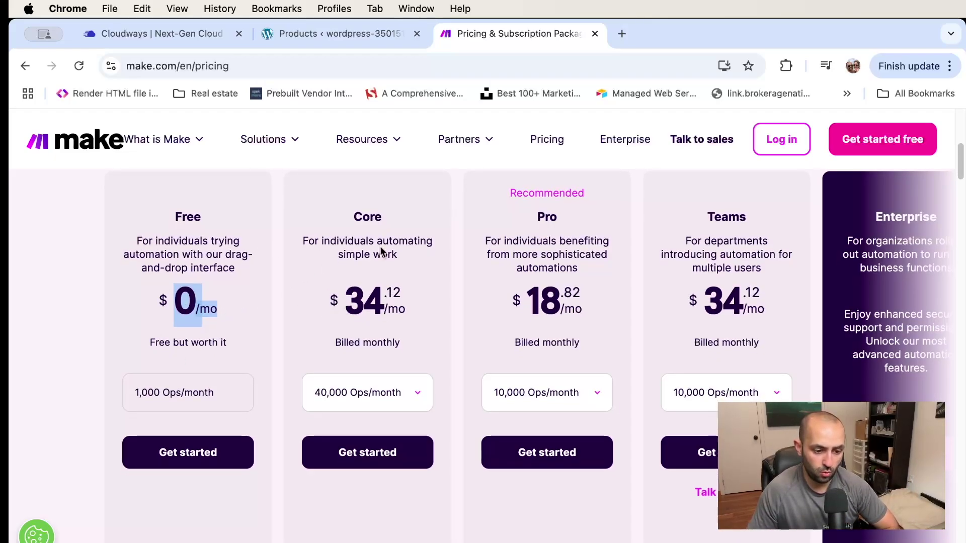
{"action": "scroll", "coordinate": [382, 201], "scroll_direction": "up", "scroll_amount": 3}
{"action": "left_click", "coordinate": [785, 143]}
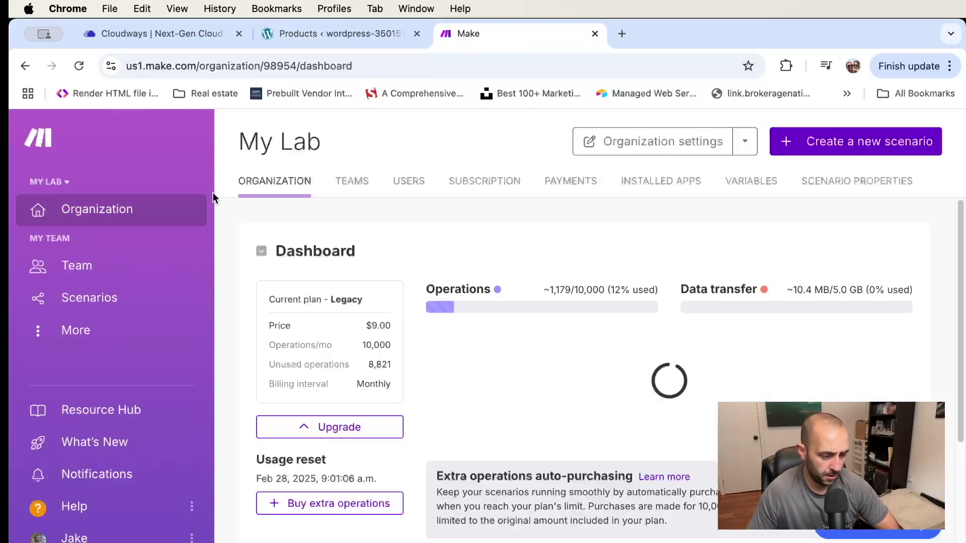
Create a new scenario and add the WooCommerce Watch Orders trigger from a 'woocommerce' search
{"action": "left_click", "coordinate": [106, 297]}
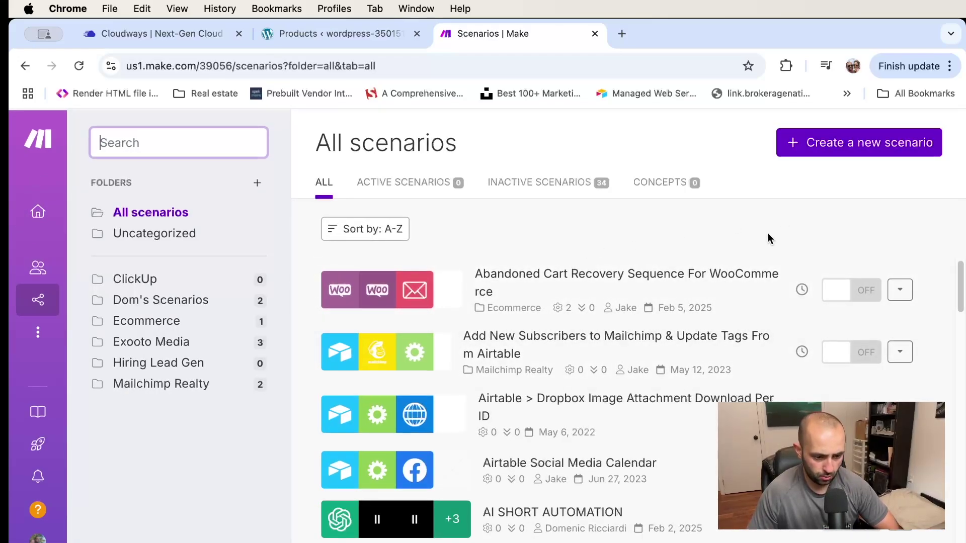
{"action": "left_click", "coordinate": [856, 148]}
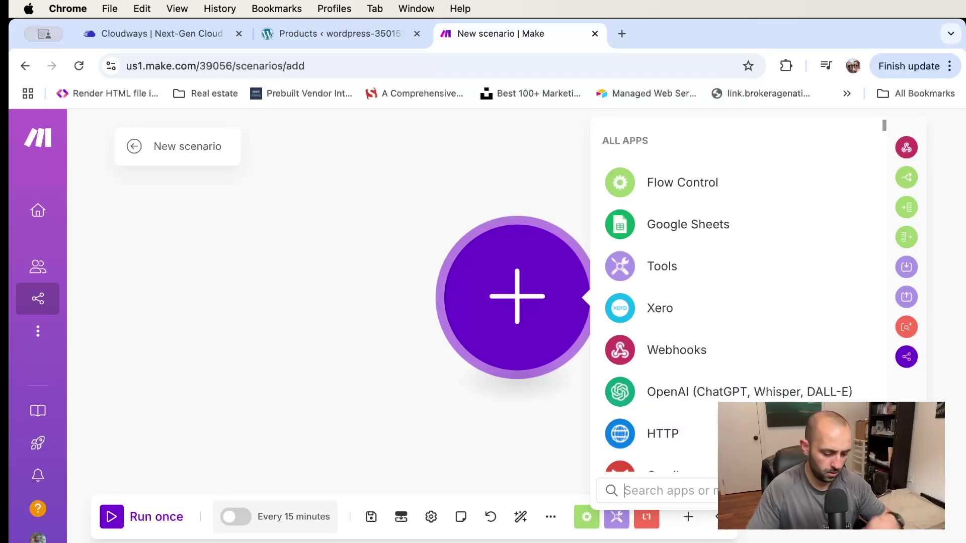
{"action": "type", "text": "woocommerce"}
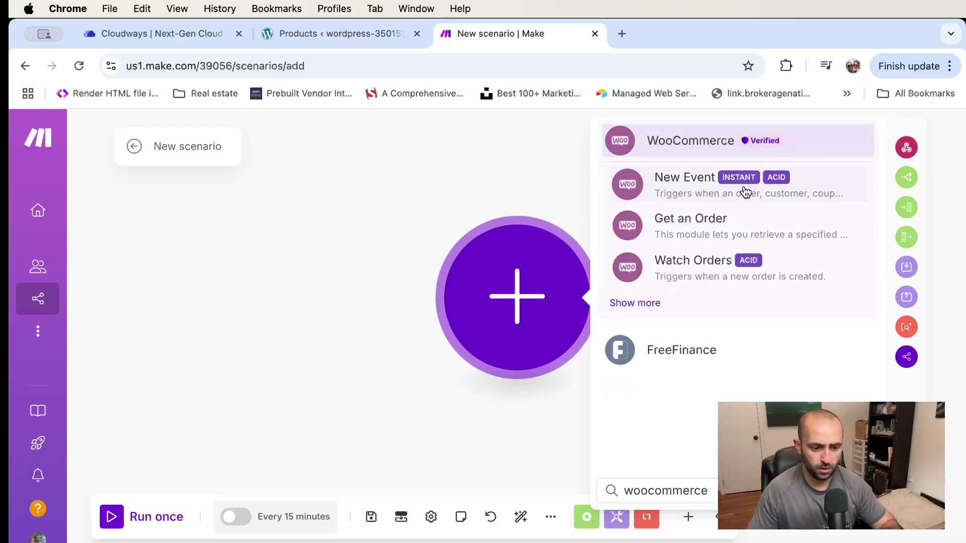
{"action": "left_click", "coordinate": [648, 305]}
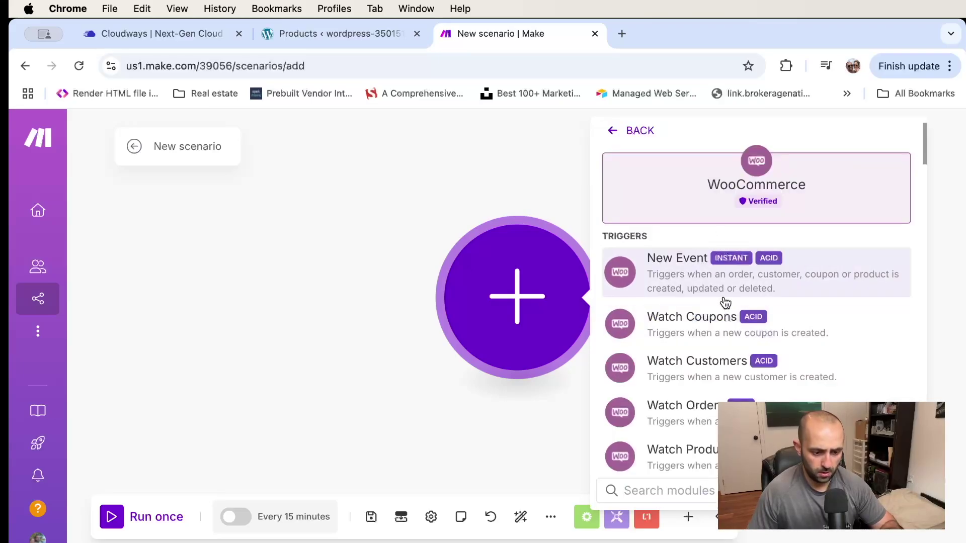
{"action": "scroll", "coordinate": [725, 302], "scroll_direction": "down", "scroll_amount": 2}
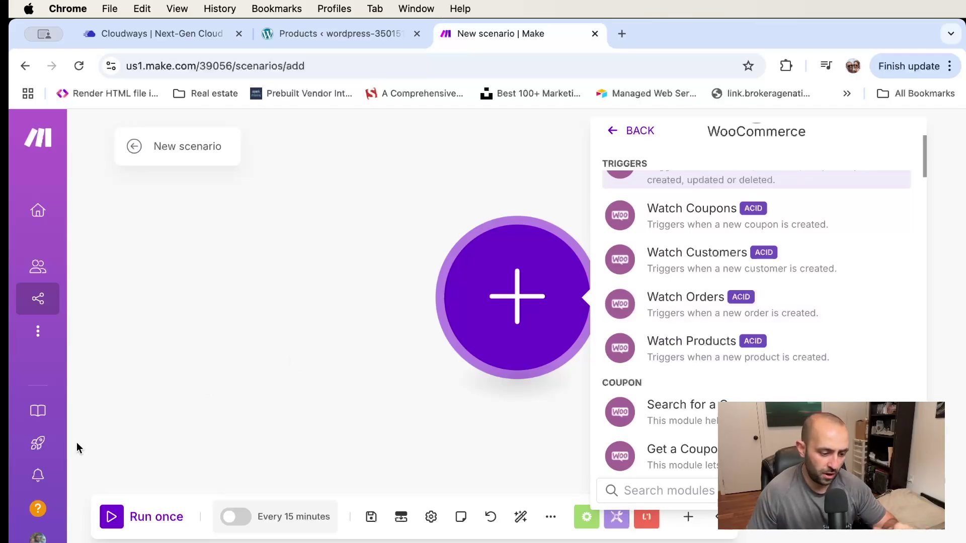
{"action": "left_click", "coordinate": [730, 307]}
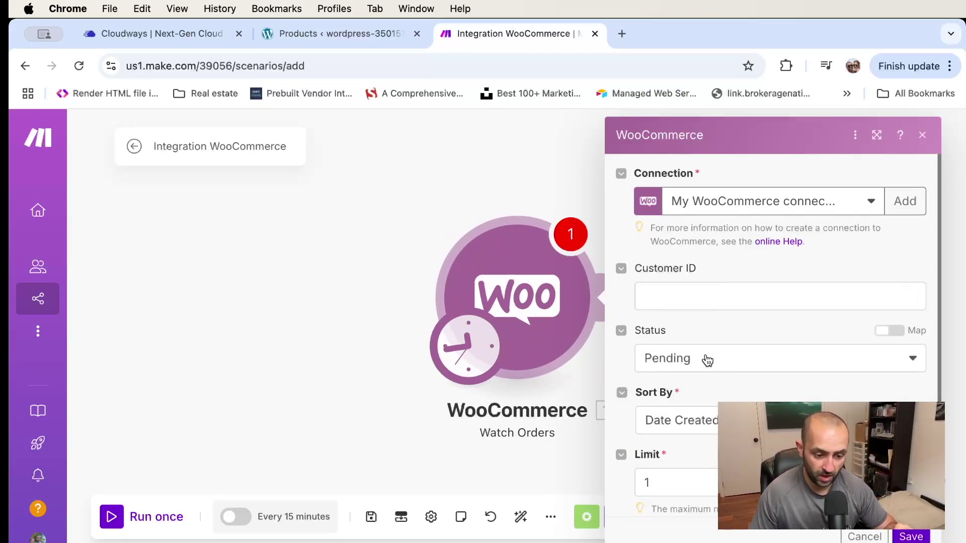
Start a new WooCommerce connection from the Watch Orders Connection dropdown
{"action": "left_click", "coordinate": [699, 292]}
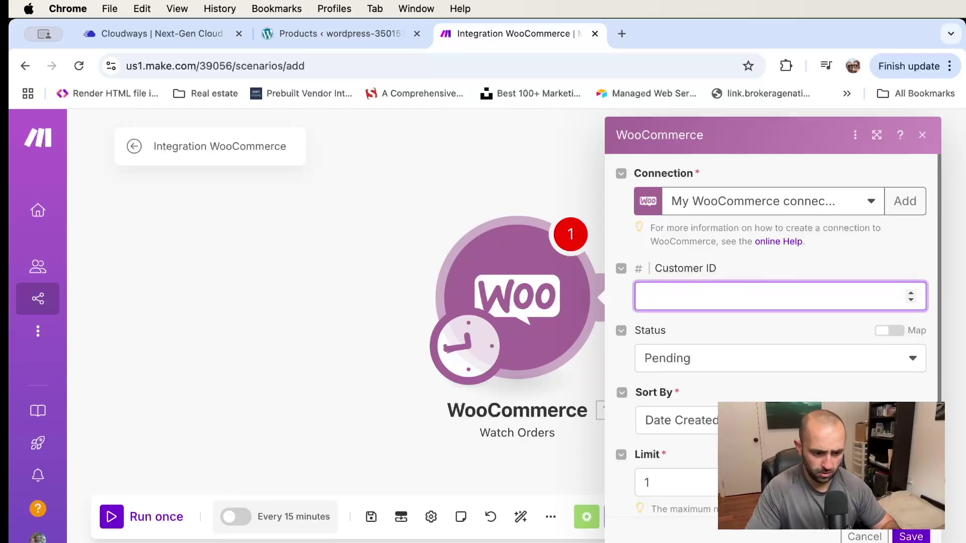
{"action": "left_click", "coordinate": [868, 198]}
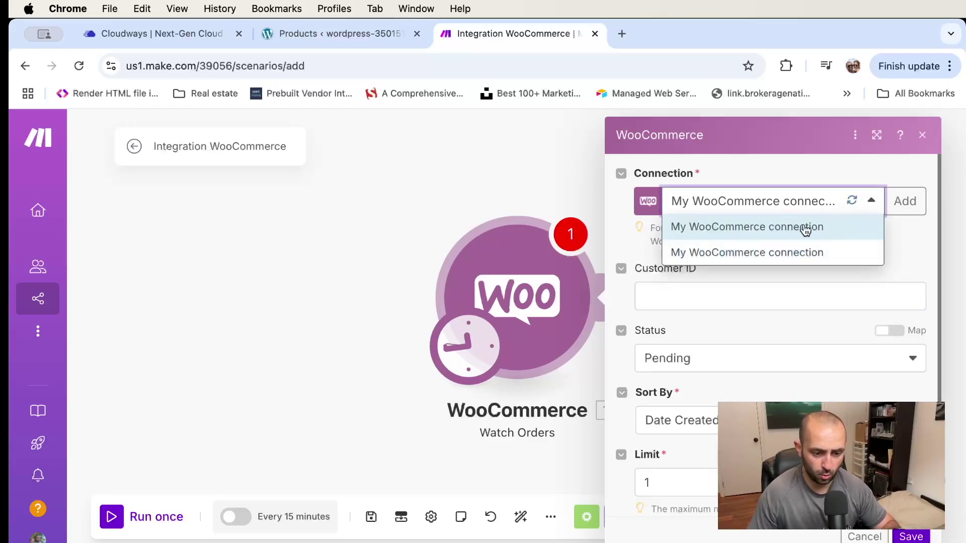
{"action": "left_click", "coordinate": [905, 202]}
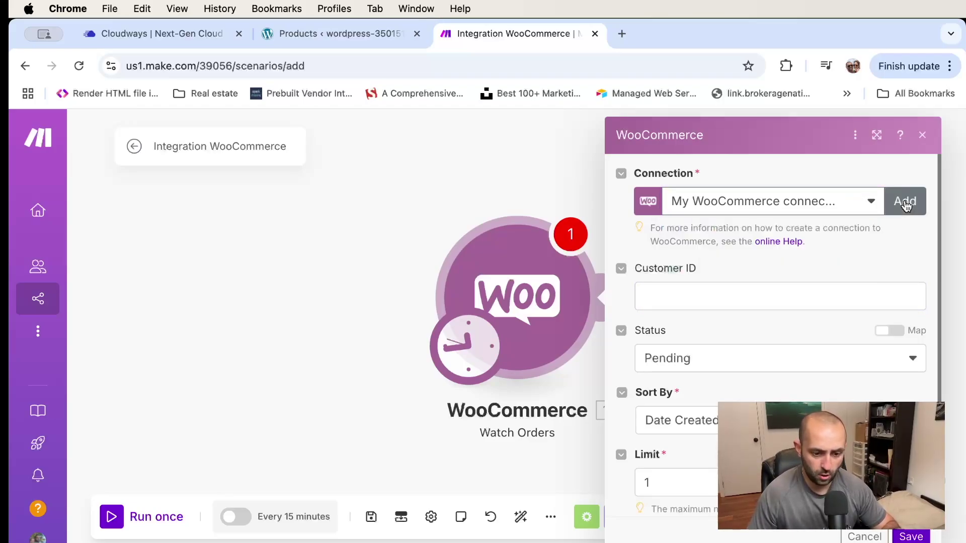
{"action": "left_click", "coordinate": [905, 202]}
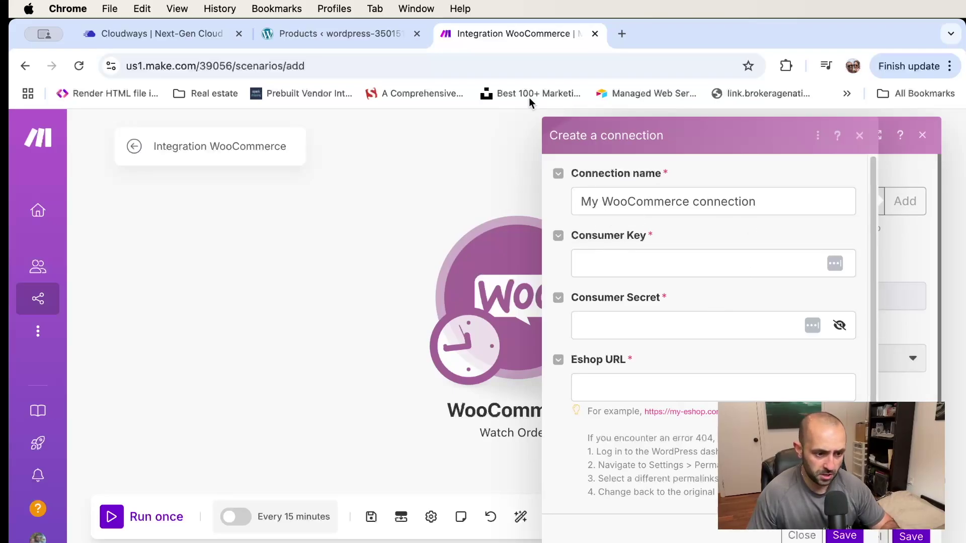
Switch to the WordPress admin tab and go to the WooCommerce settings
{"action": "left_click", "coordinate": [343, 39]}
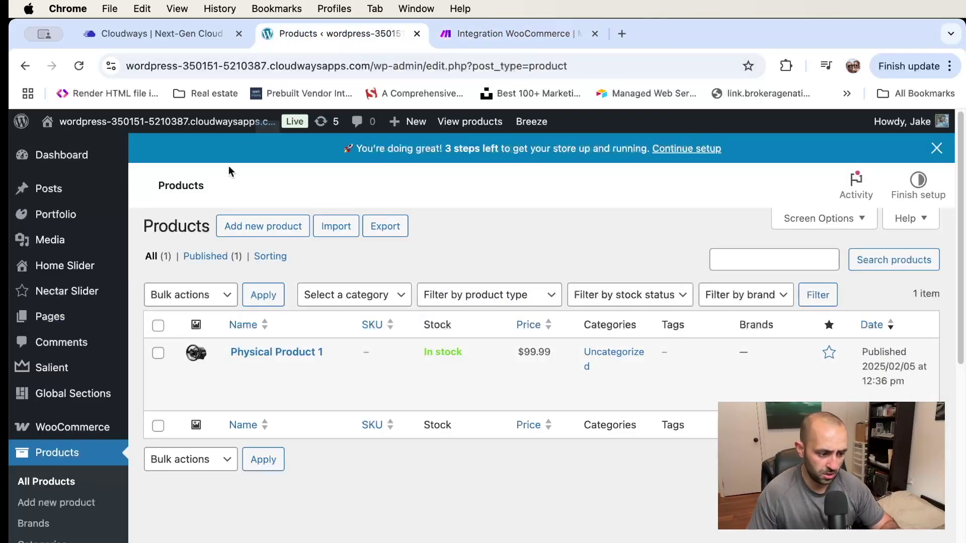
{"action": "scroll", "coordinate": [70, 277], "scroll_direction": "down", "scroll_amount": 3}
{"action": "mouse_move", "coordinate": [83, 337]}
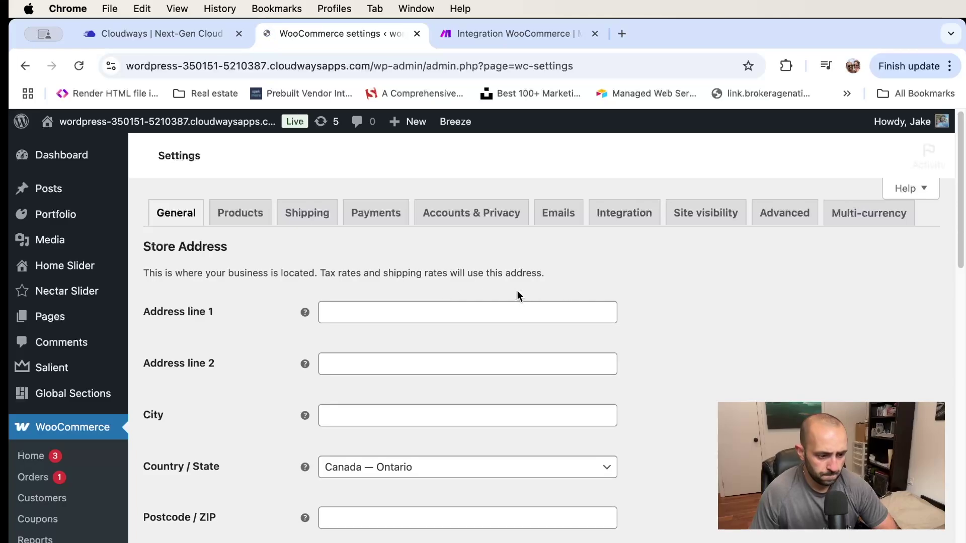
Open WooCommerce's Advanced settings and its REST API keys section
{"action": "left_click", "coordinate": [788, 215]}
{"action": "left_click", "coordinate": [228, 244]}
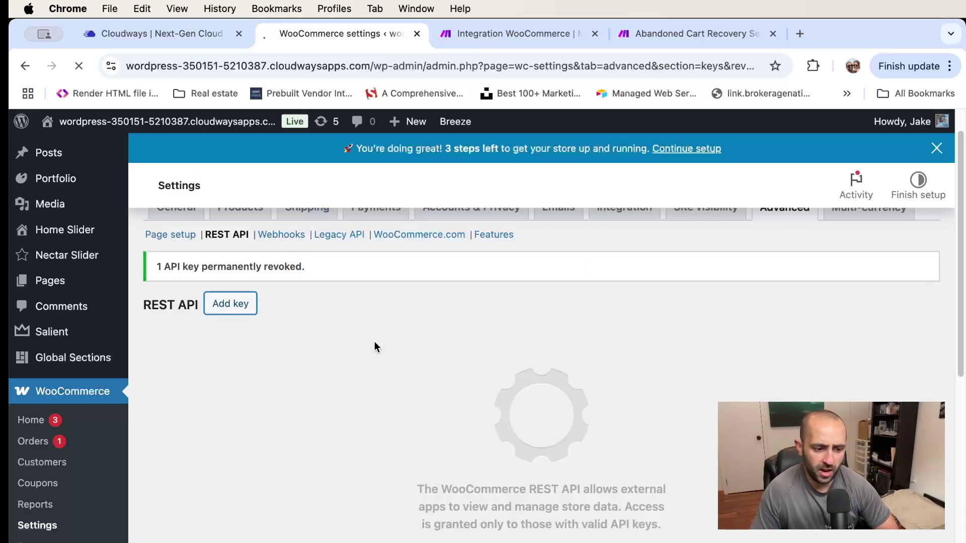
Enter 'Abandoned Cart System' as the new API key's description
{"action": "scroll", "coordinate": [380, 303], "scroll_direction": "down", "scroll_amount": 3}
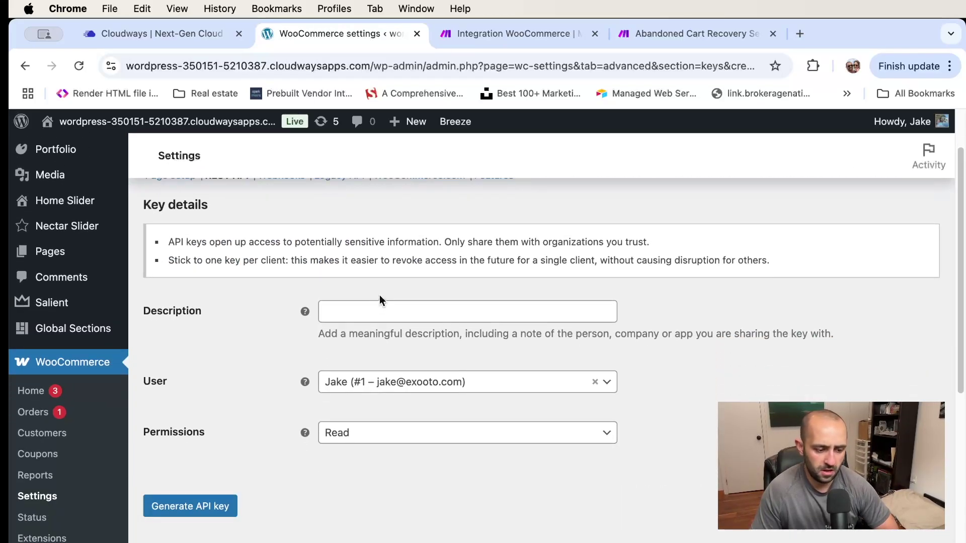
{"action": "left_click", "coordinate": [370, 306]}
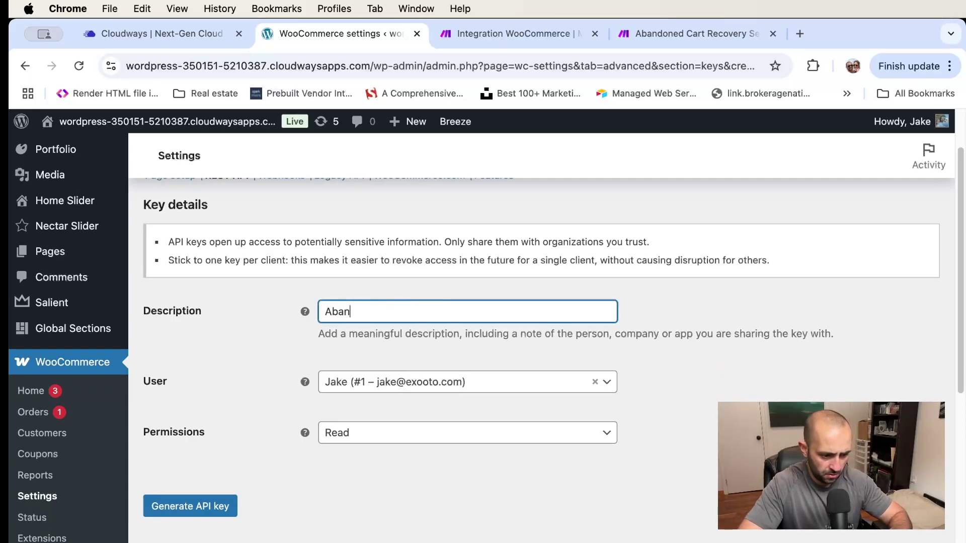
{"action": "type", "text": "Abandoned Cary"}
{"action": "key", "text": "BackSpace"}
{"action": "type", "text": "t System"}
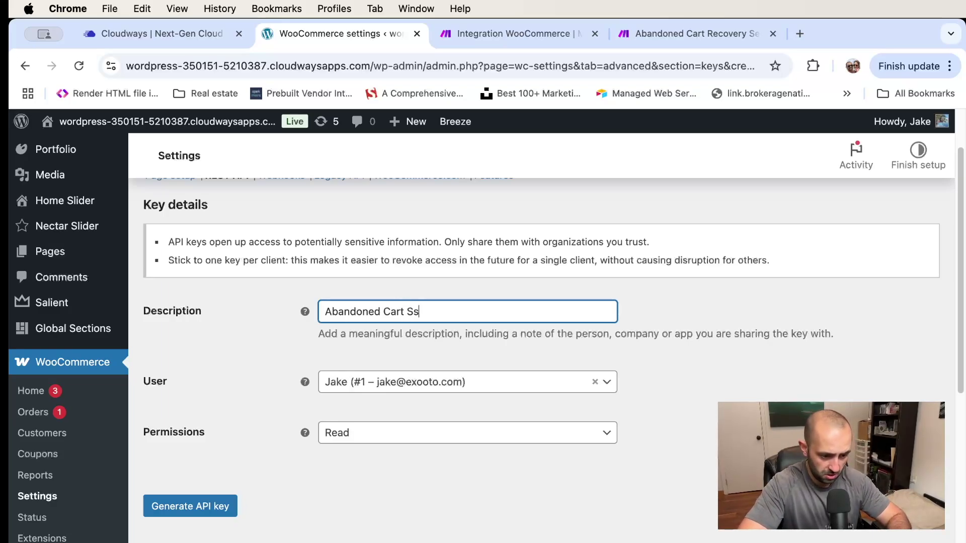
Set the key's permissions to Read and generate the API key
{"action": "left_click", "coordinate": [424, 439]}
{"action": "left_click", "coordinate": [398, 506]}
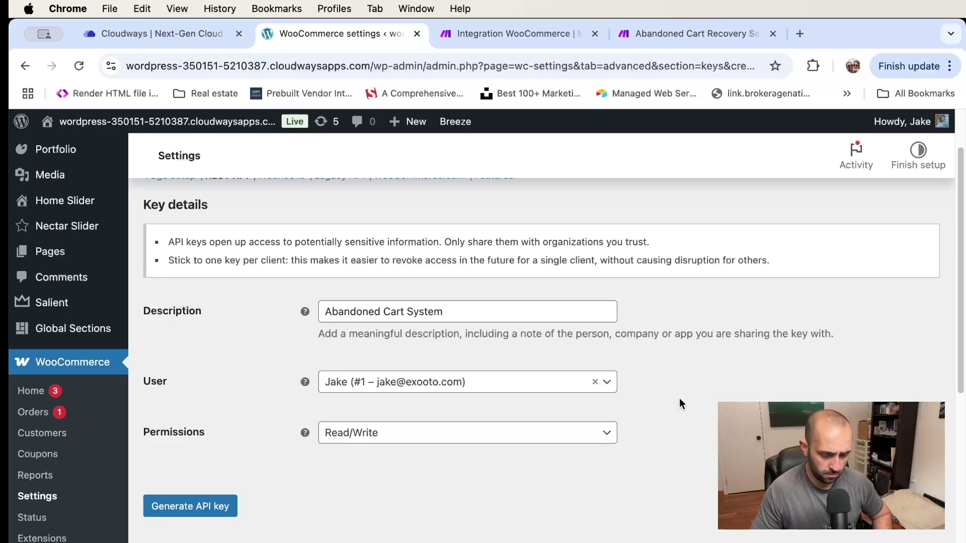
{"action": "scroll", "coordinate": [679, 404], "scroll_direction": "down", "scroll_amount": 3}
{"action": "scroll", "coordinate": [272, 376], "scroll_direction": "up", "scroll_amount": 2}
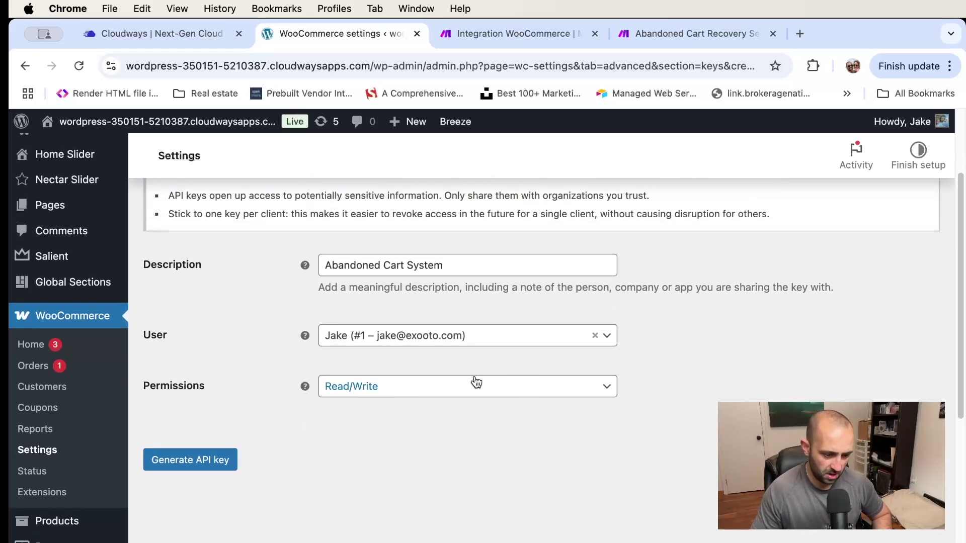
{"action": "scroll", "coordinate": [351, 391], "scroll_direction": "up", "scroll_amount": 1}
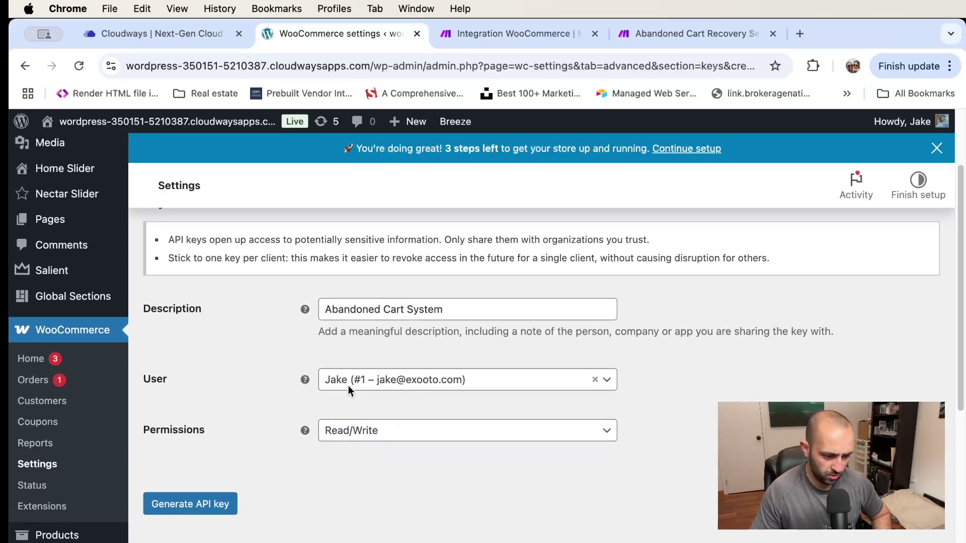
{"action": "left_click", "coordinate": [395, 431]}
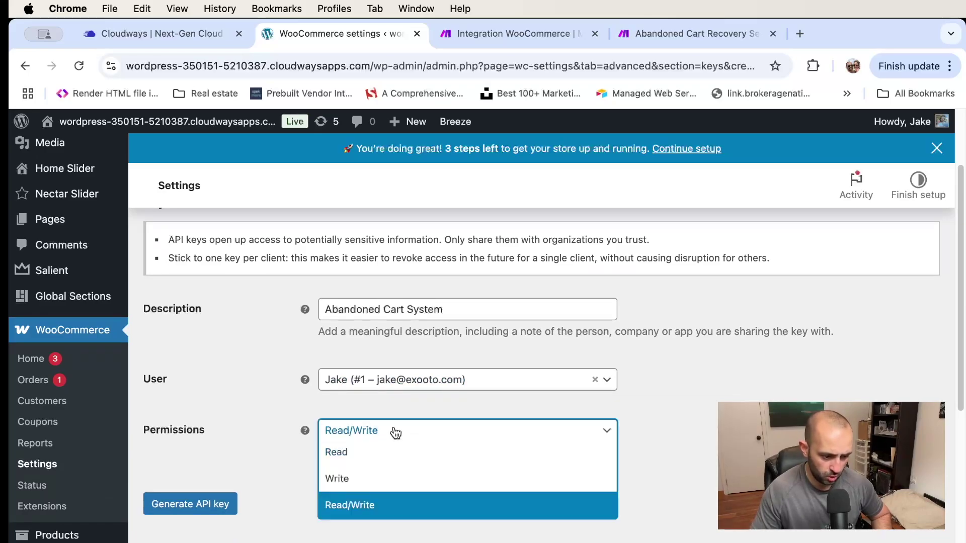
{"action": "left_click", "coordinate": [360, 453]}
{"action": "left_click", "coordinate": [692, 403]}
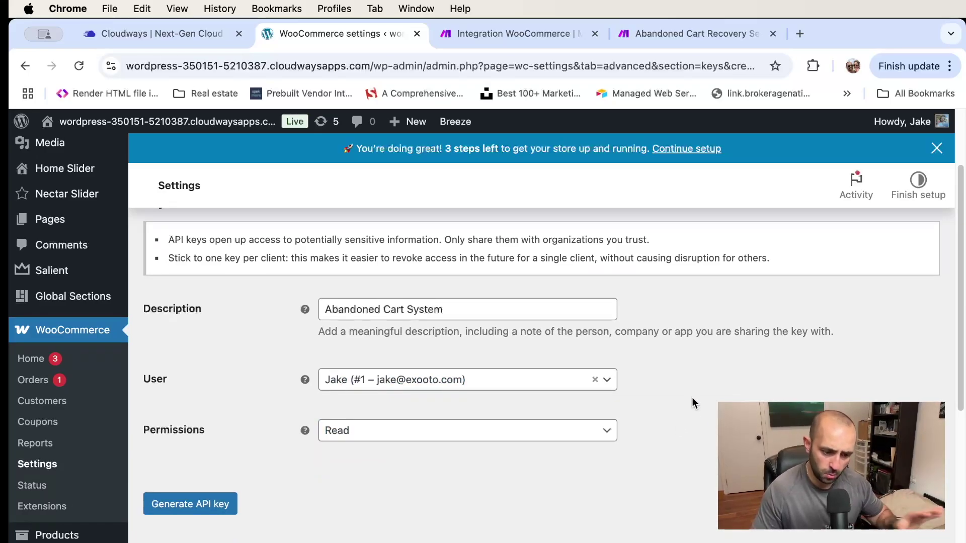
{"action": "left_click", "coordinate": [215, 504]}
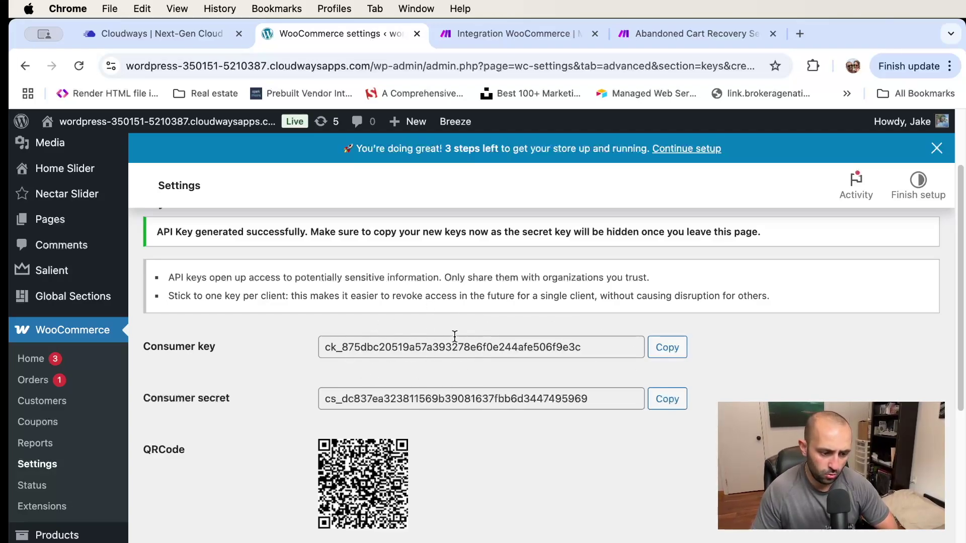
Copy the new consumer key and return to the Make Integration WooCommerce scenario
{"action": "left_click", "coordinate": [668, 347]}
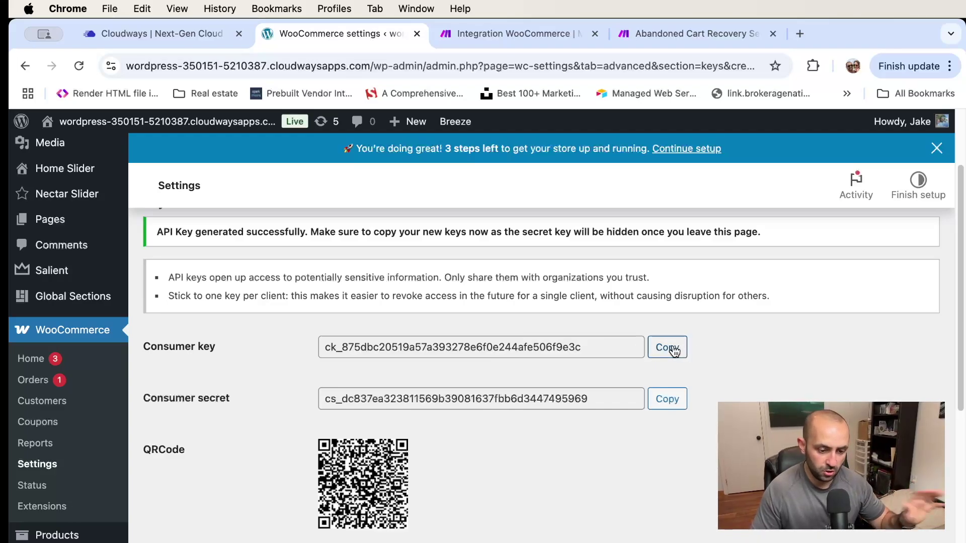
{"action": "left_click", "coordinate": [674, 351]}
{"action": "scroll", "coordinate": [669, 347], "scroll_direction": "down", "scroll_amount": 1}
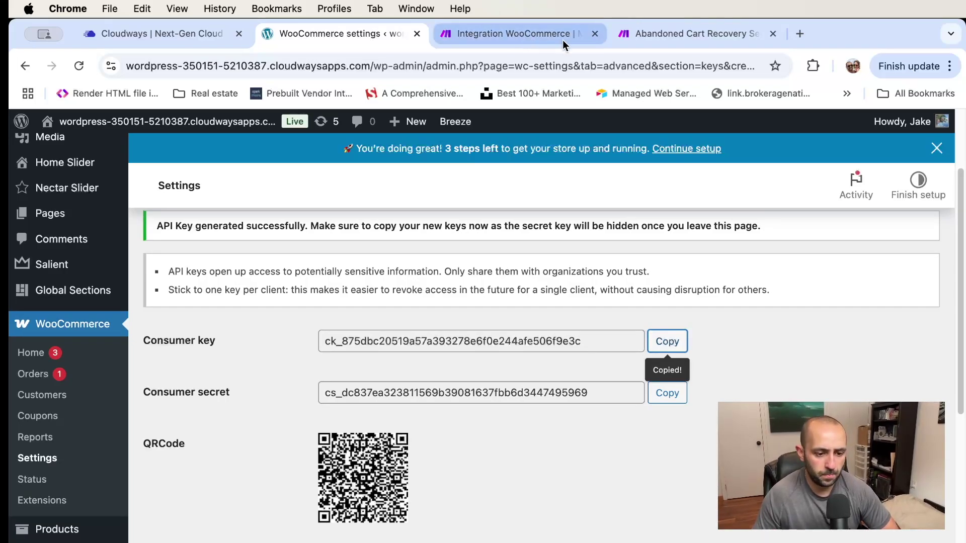
{"action": "left_click", "coordinate": [576, 34]}
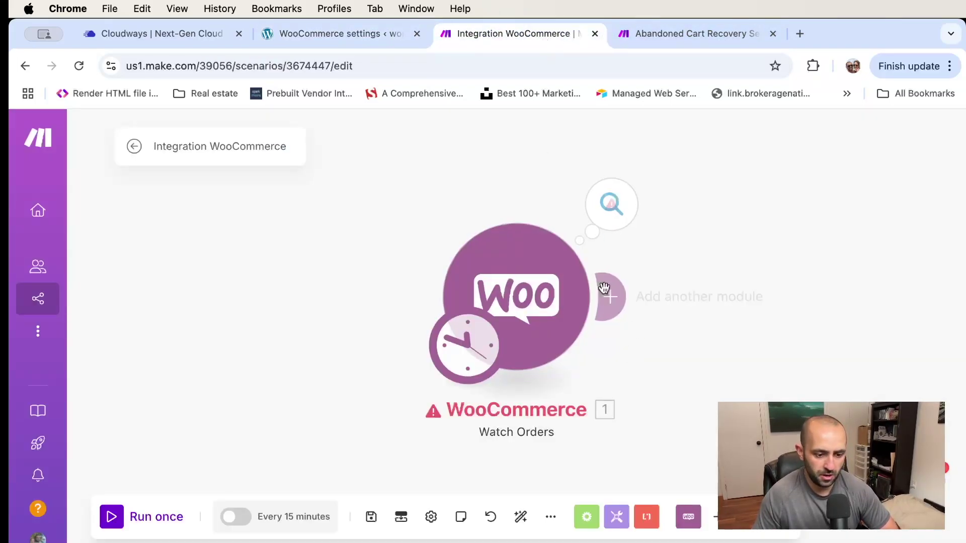
Open the Watch Orders settings, add a new connection, and paste the consumer key
{"action": "left_click", "coordinate": [550, 283]}
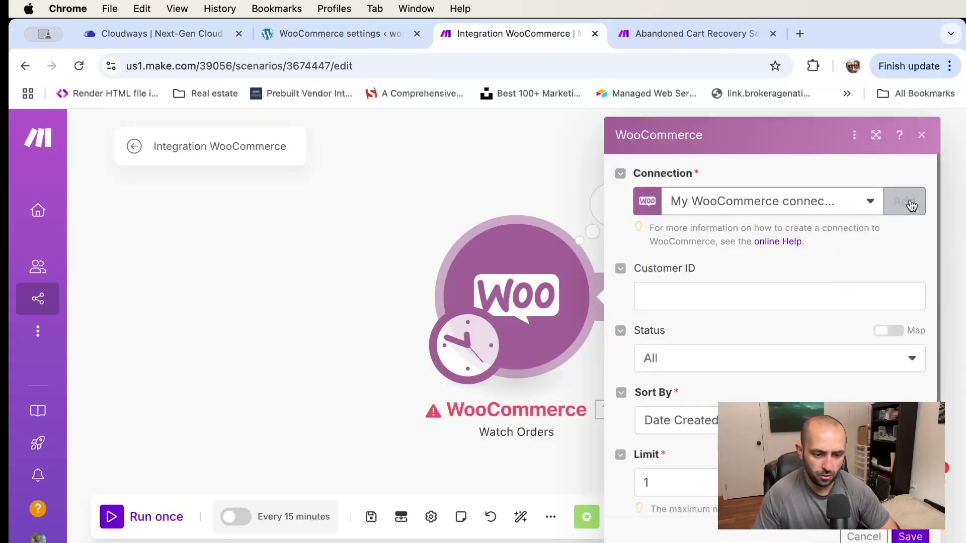
{"action": "left_click", "coordinate": [904, 200]}
{"action": "left_click", "coordinate": [622, 264]}
{"action": "key", "text": "super+v"}
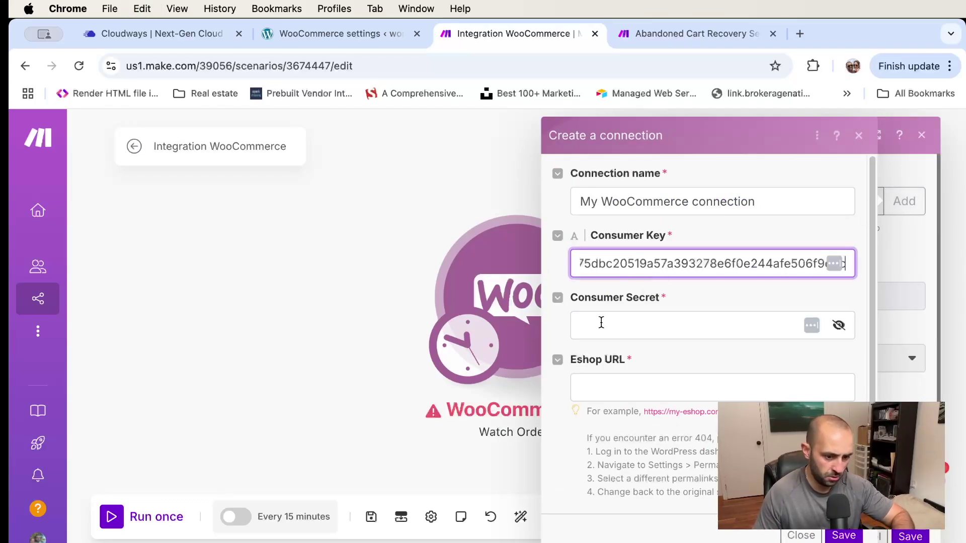
{"action": "left_click", "coordinate": [627, 320]}
Copy the consumer secret from WordPress and paste it into the connection form
{"action": "left_click", "coordinate": [332, 33]}
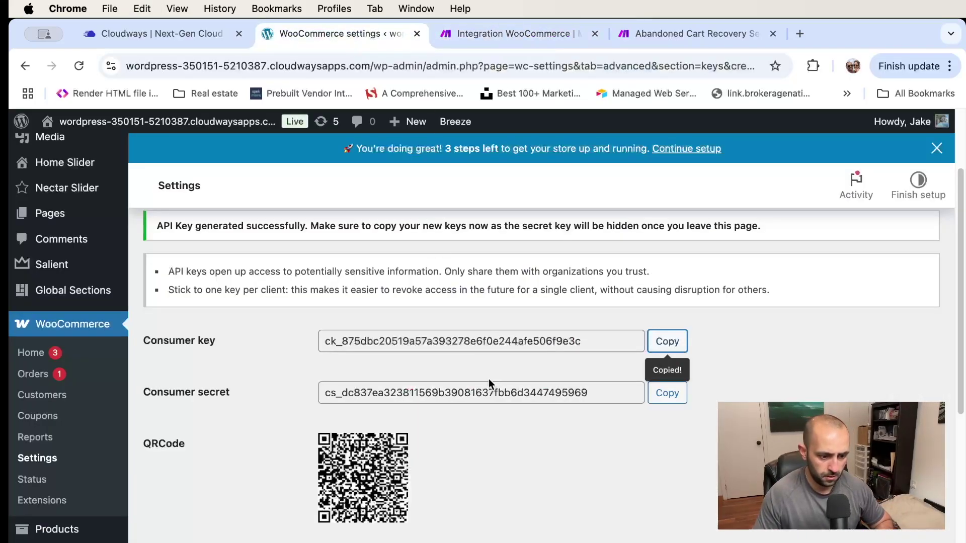
{"action": "left_click", "coordinate": [667, 393]}
{"action": "left_click", "coordinate": [480, 34]}
{"action": "key", "text": "super+v"}
{"action": "left_click", "coordinate": [656, 390]}
{"action": "key", "text": "Escape"}
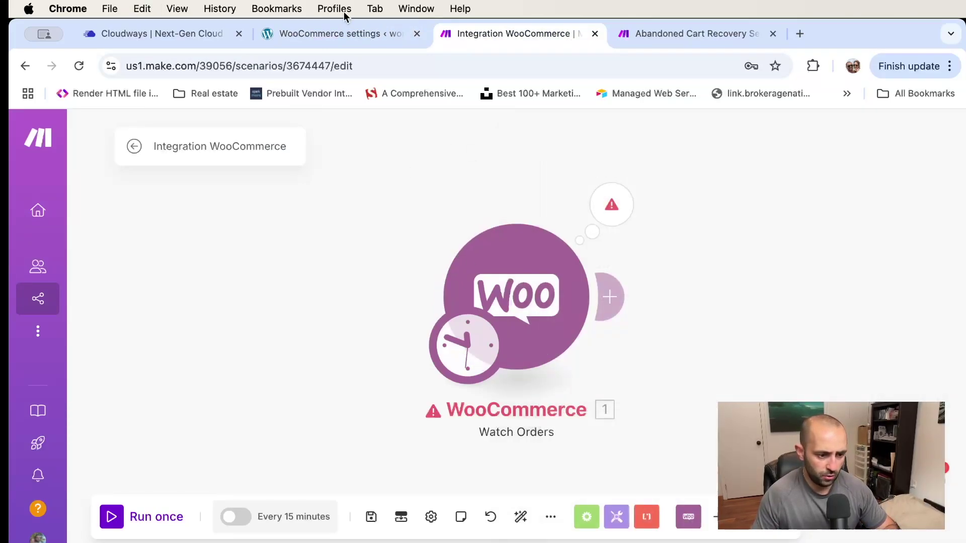
Copy the store's base web address and reopen the WooCommerce trigger's settings
{"action": "left_click", "coordinate": [352, 34]}
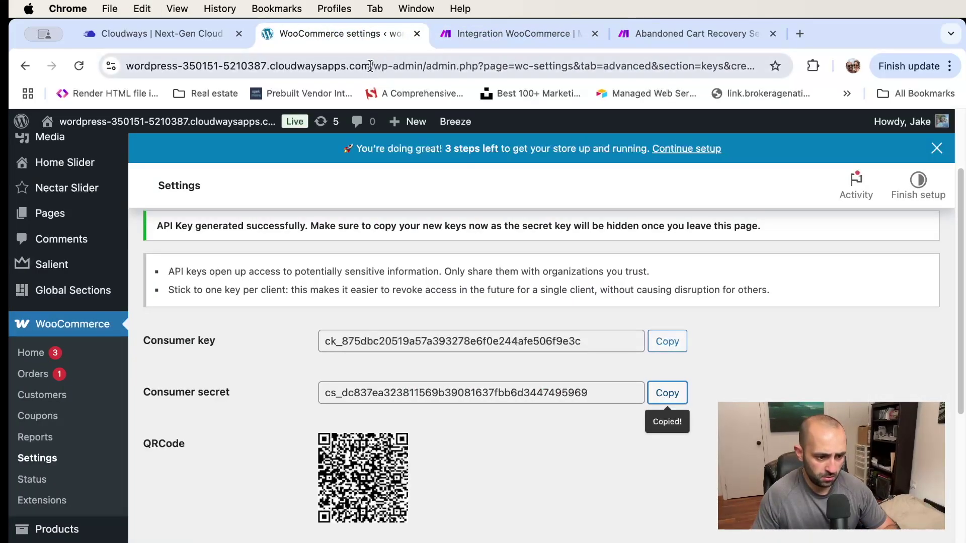
{"action": "left_click_drag", "start_coordinate": [370, 66], "coordinate": [46, 68]}
{"action": "key", "text": "super+c"}
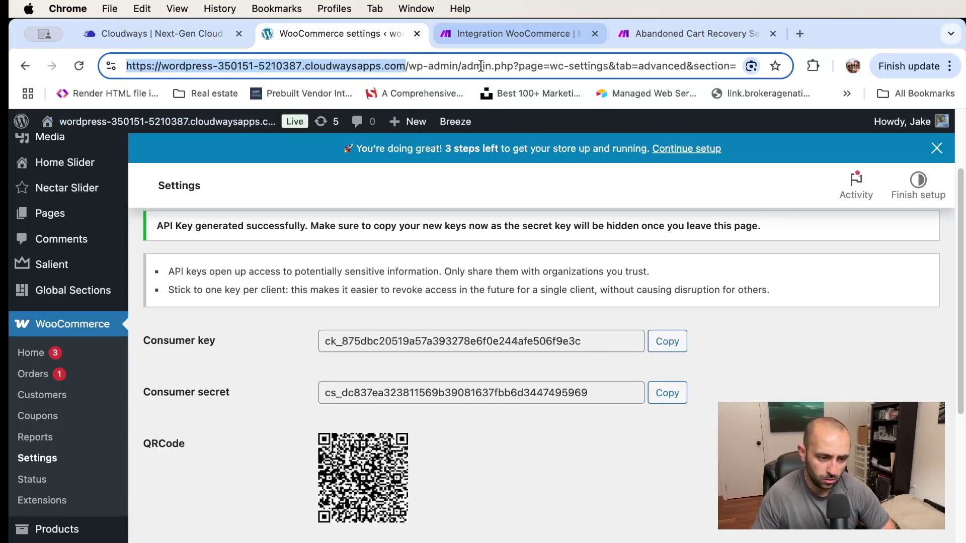
{"action": "left_click", "coordinate": [507, 31]}
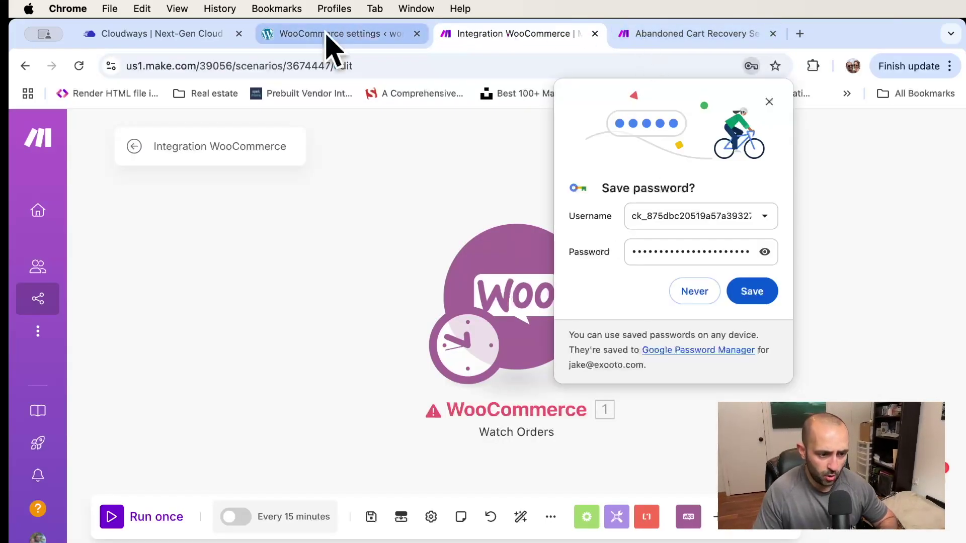
{"action": "left_click", "coordinate": [329, 34]}
{"action": "left_click", "coordinate": [509, 33]}
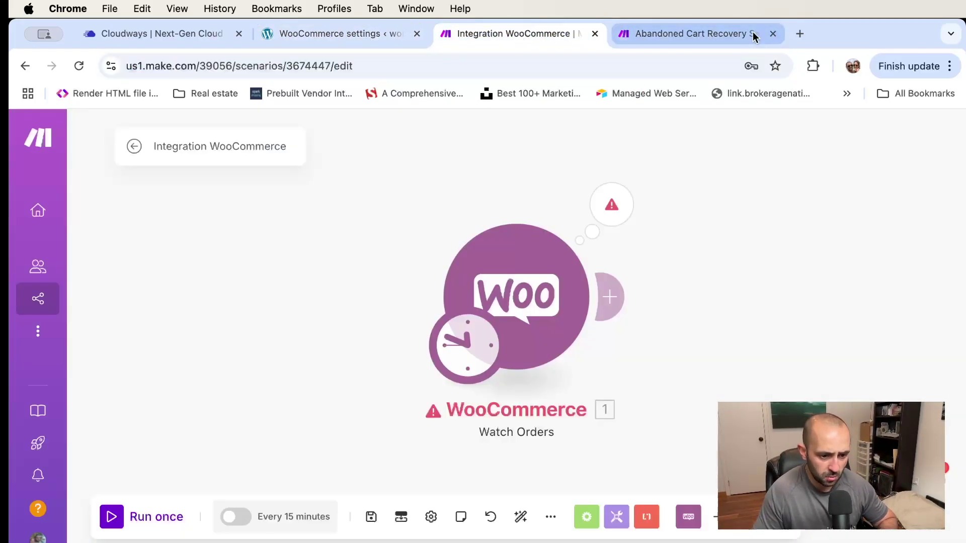
{"action": "left_click", "coordinate": [693, 35]}
{"action": "left_click", "coordinate": [509, 34]}
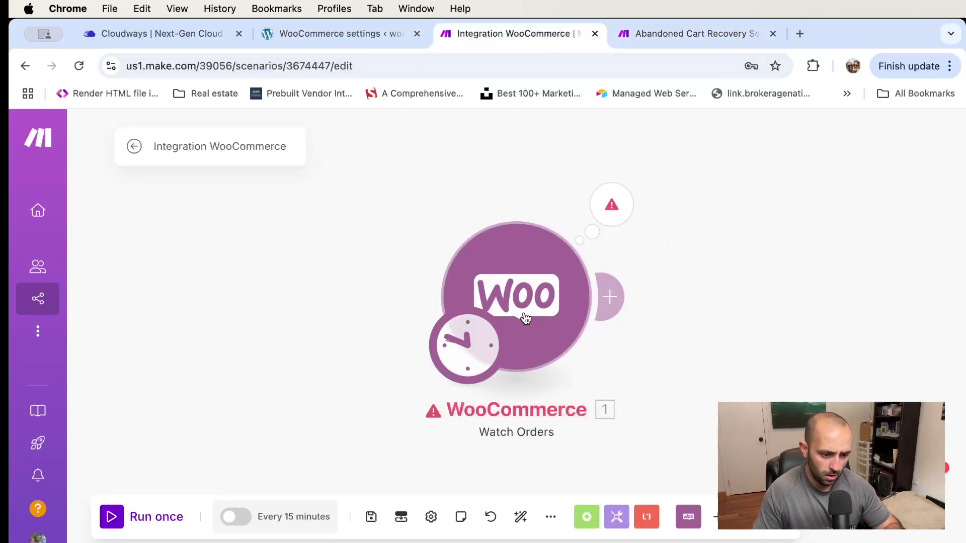
{"action": "left_click", "coordinate": [517, 242]}
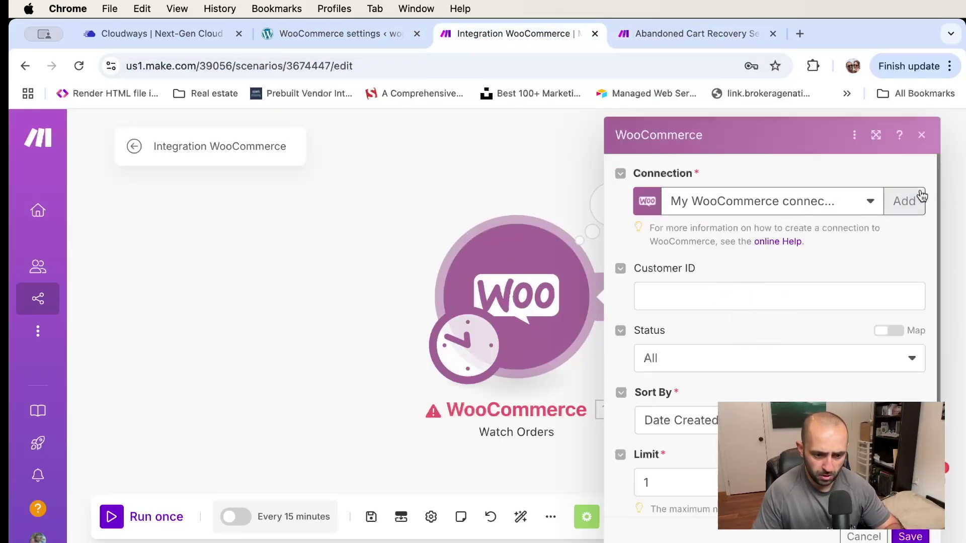
Start a new WooCommerce connection and paste in the store's consumer key and consumer secret
{"action": "left_click", "coordinate": [893, 201]}
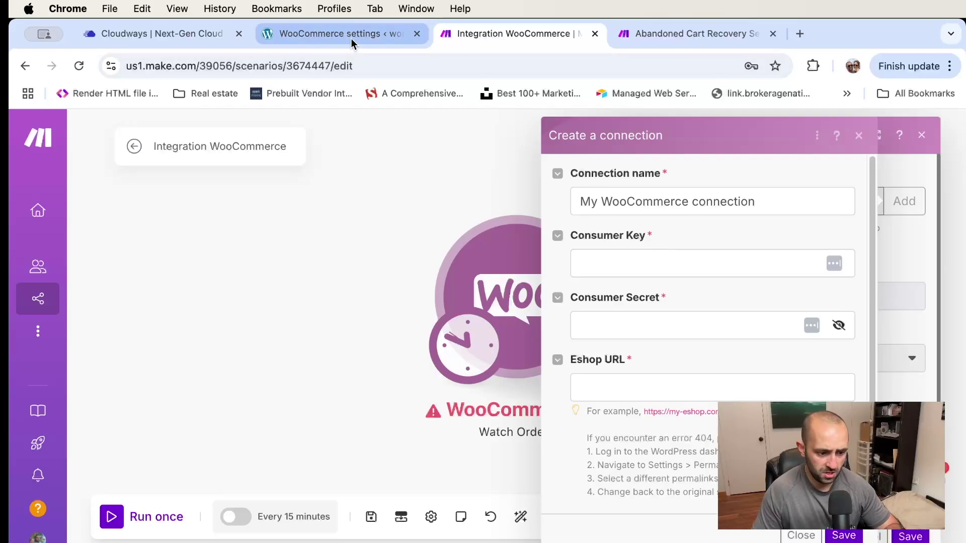
{"action": "left_click", "coordinate": [351, 36]}
{"action": "left_click", "coordinate": [666, 342]}
{"action": "left_click", "coordinate": [490, 34]}
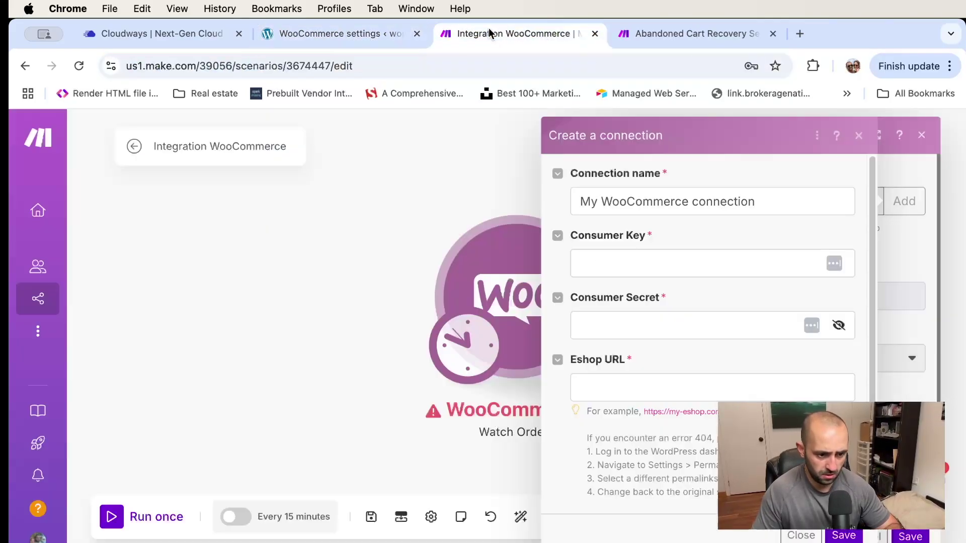
{"action": "left_click", "coordinate": [675, 258]}
{"action": "key", "text": "super+v"}
{"action": "left_click", "coordinate": [342, 31]}
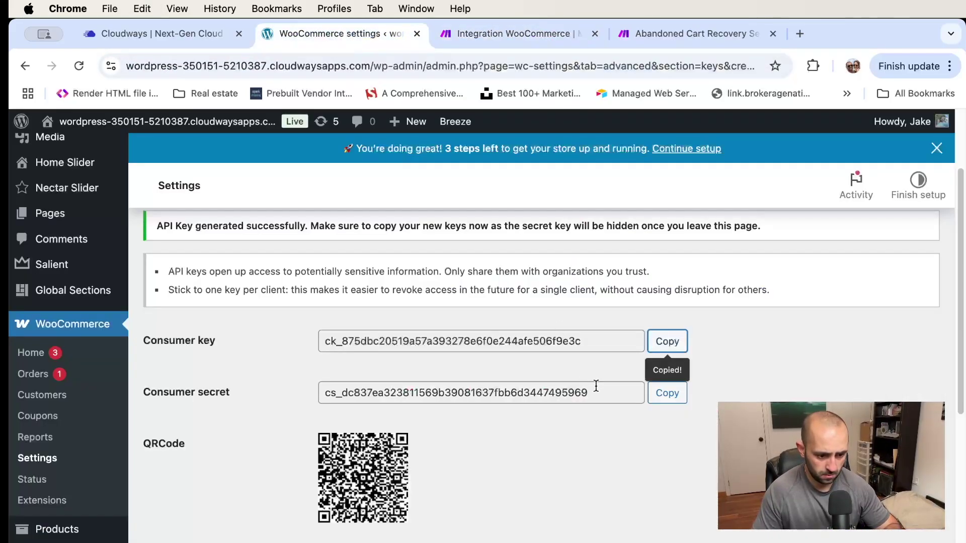
{"action": "left_click", "coordinate": [666, 393]}
{"action": "left_click", "coordinate": [495, 34]}
{"action": "left_click", "coordinate": [682, 325]}
{"action": "key", "text": "super+v"}
Fill the Eshop URL with the store's base address, save the connection, and store credentials in Chrome
{"action": "left_click", "coordinate": [326, 36]}
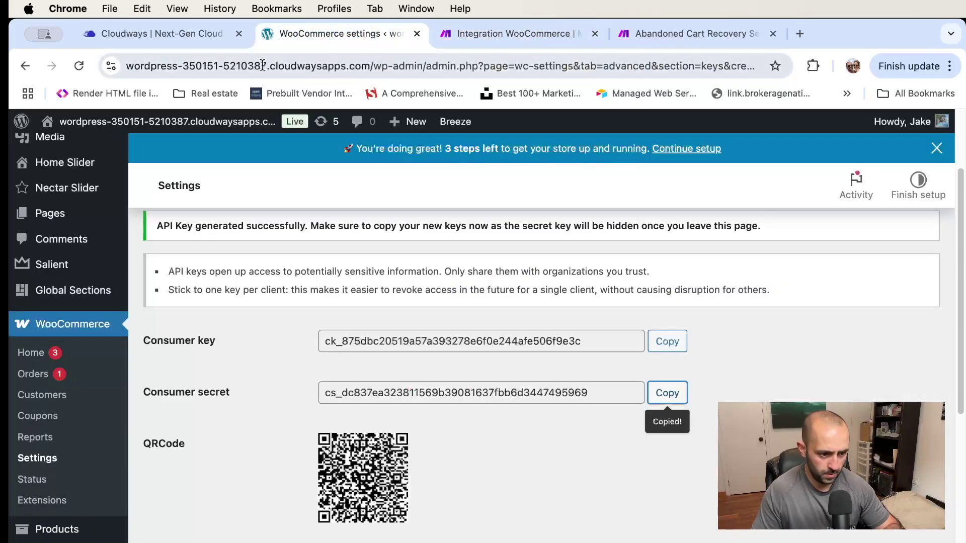
{"action": "left_click", "coordinate": [371, 64]}
{"action": "left_click", "coordinate": [127, 66]}
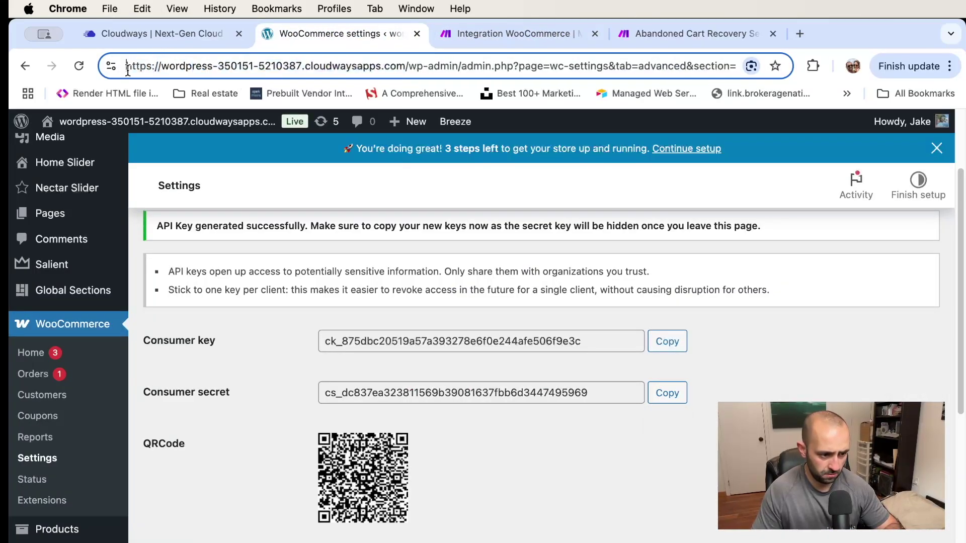
{"action": "left_click_drag", "start_coordinate": [136, 66], "coordinate": [403, 69]}
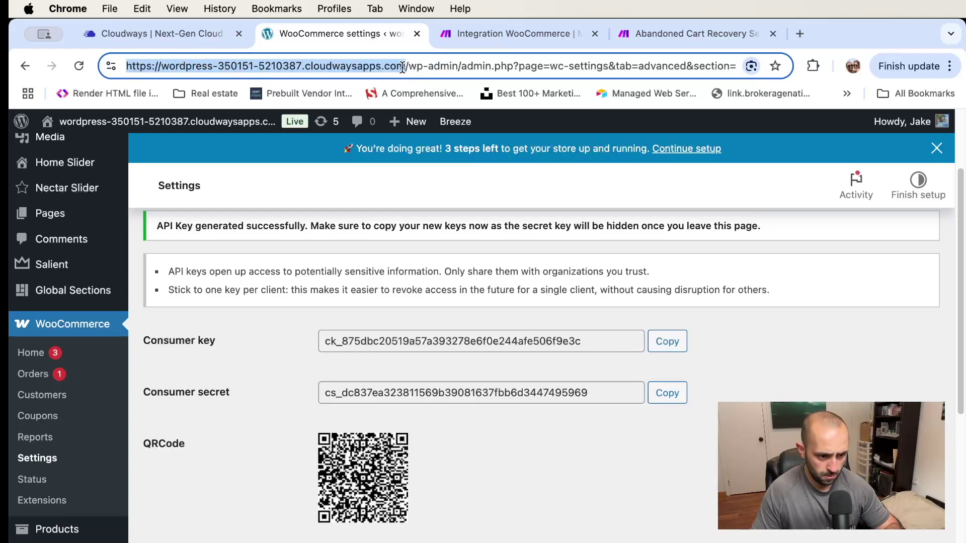
{"action": "key", "text": "super+c"}
{"action": "left_click", "coordinate": [502, 33]}
{"action": "left_click", "coordinate": [664, 388]}
{"action": "key", "text": "super+v"}
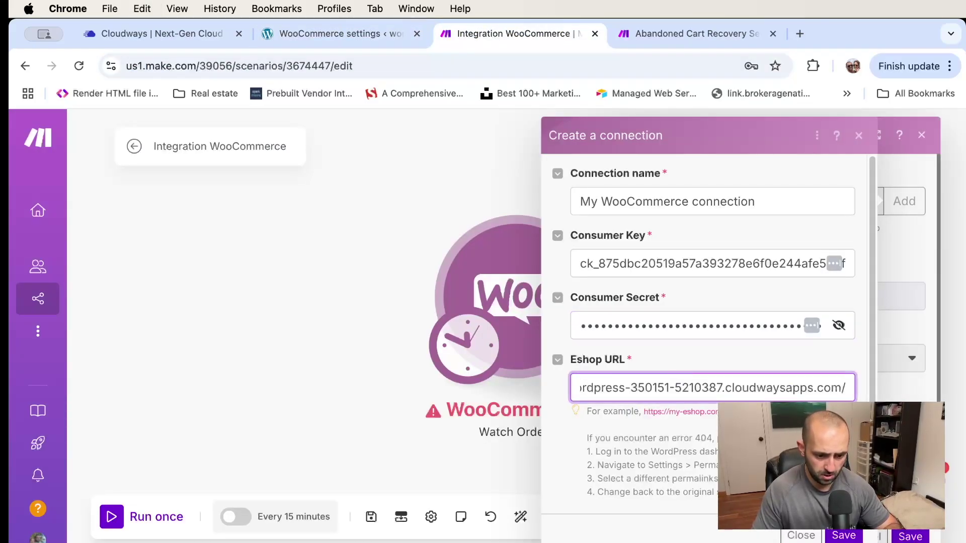
{"action": "left_click", "coordinate": [843, 535]}
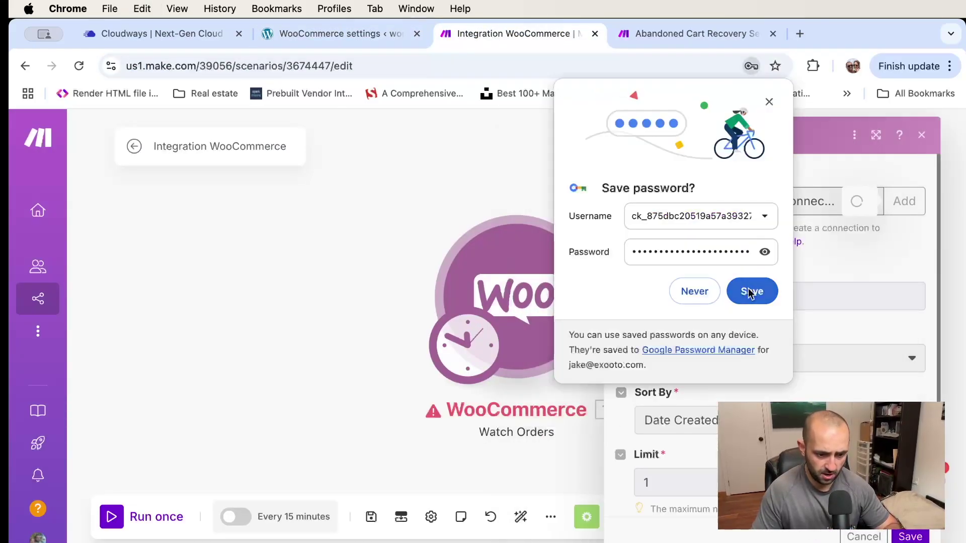
{"action": "left_click", "coordinate": [769, 102]}
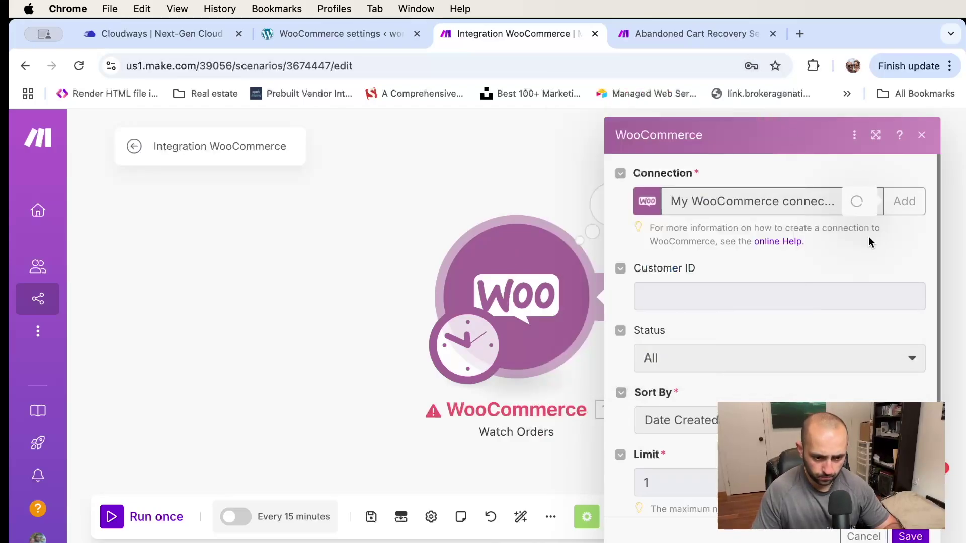
Keep the newest WooCommerce connection, review Customer ID and status options, then return to WordPress
{"action": "left_click", "coordinate": [858, 203]}
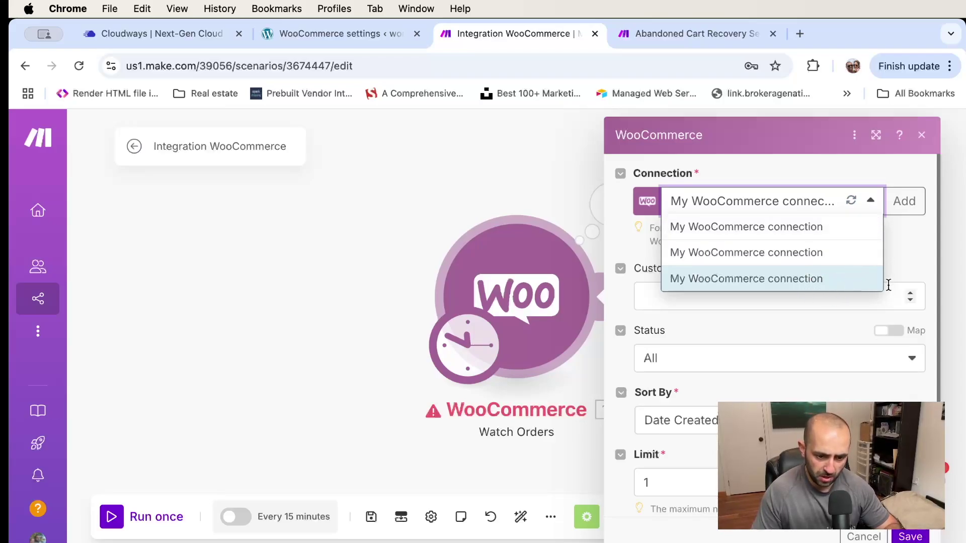
{"action": "left_click", "coordinate": [893, 254]}
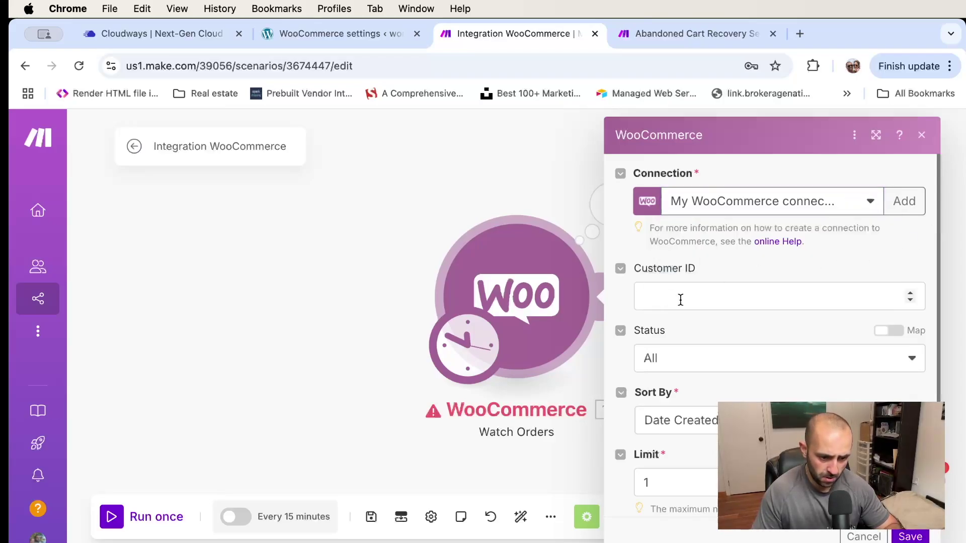
{"action": "left_click", "coordinate": [692, 301]}
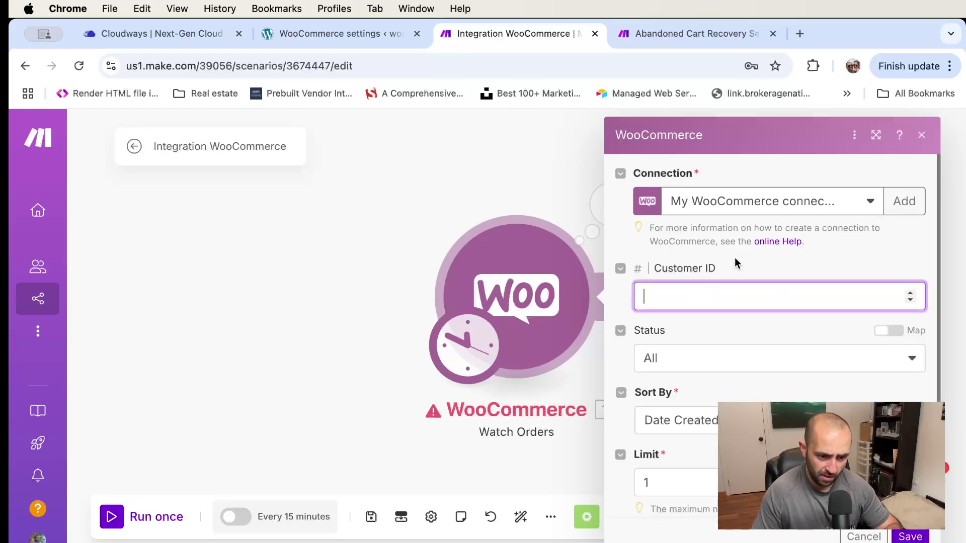
{"action": "scroll", "coordinate": [706, 315], "scroll_direction": "down", "scroll_amount": 1}
{"action": "left_click", "coordinate": [698, 334]}
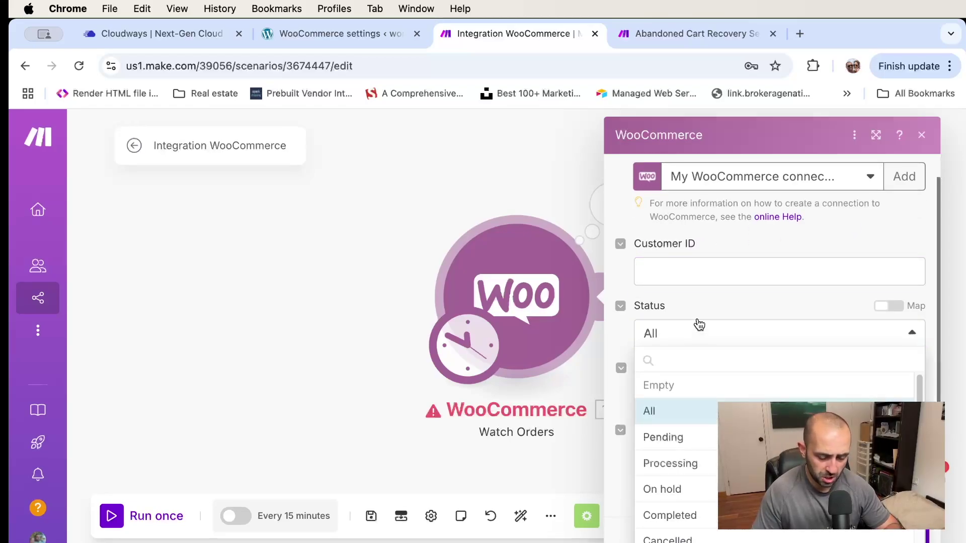
{"action": "left_click", "coordinate": [329, 33]}
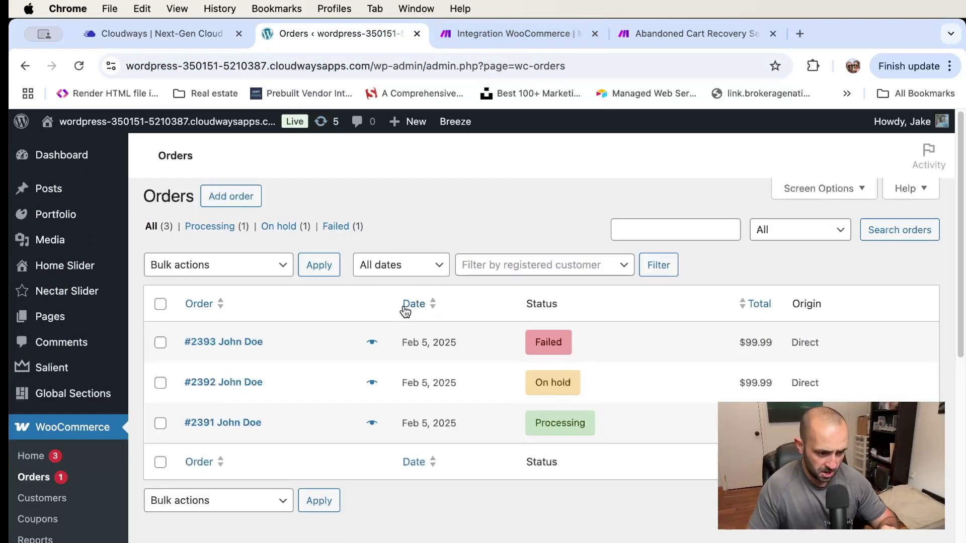
Look over the failed order, select the store's base address, and open a new tab beside Orders
{"action": "mouse_move", "coordinate": [535, 352]}
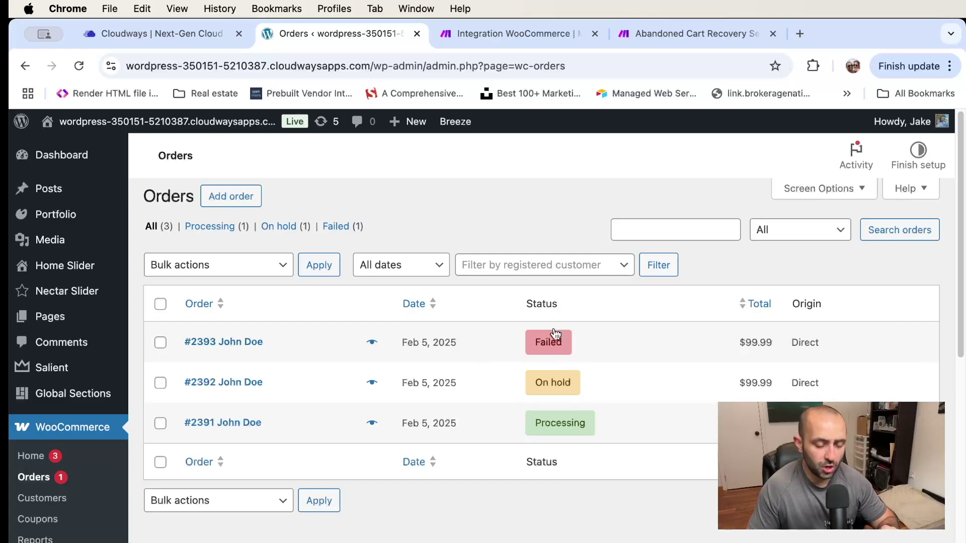
{"action": "mouse_move", "coordinate": [561, 345]}
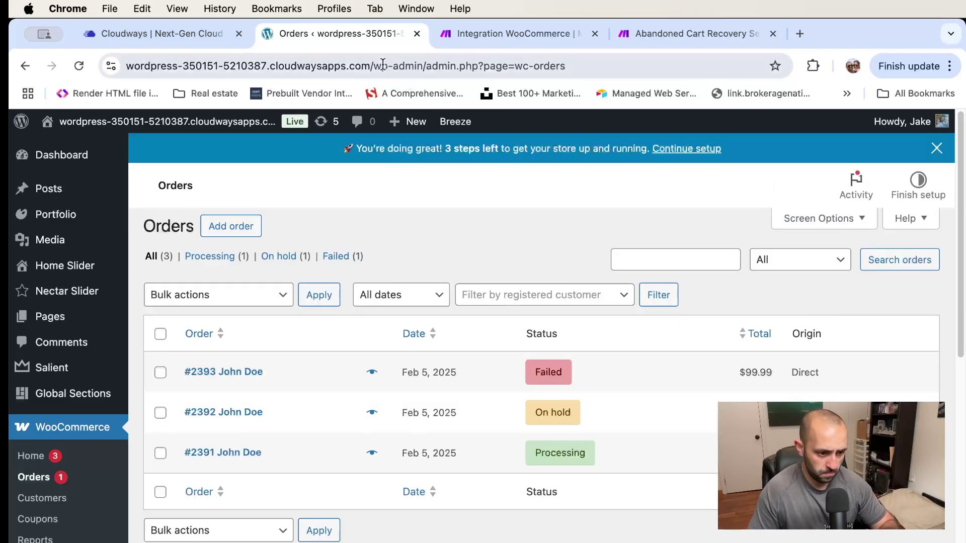
{"action": "left_click_drag", "start_coordinate": [369, 65], "coordinate": [83, 66]}
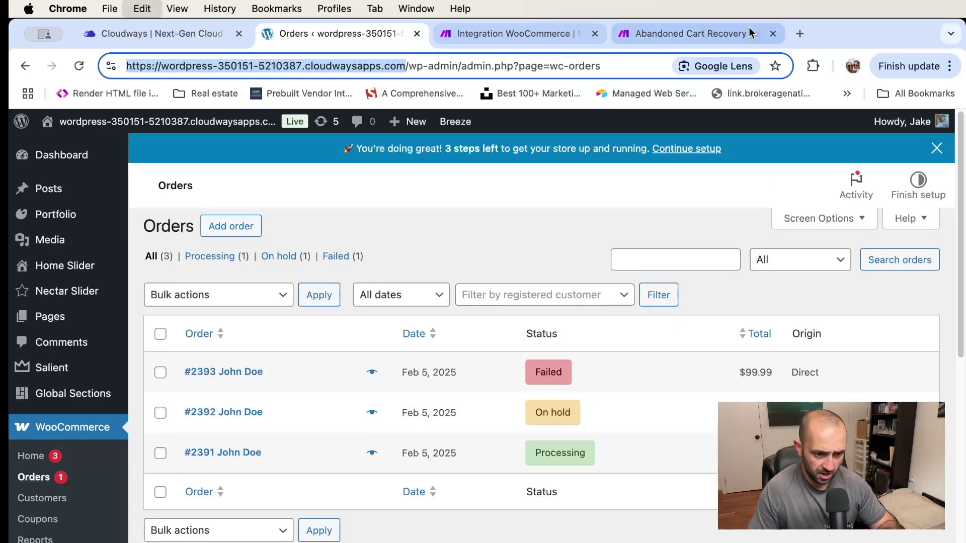
{"action": "left_click", "coordinate": [804, 34]}
{"action": "left_click_drag", "start_coordinate": [756, 37], "coordinate": [453, 37]}
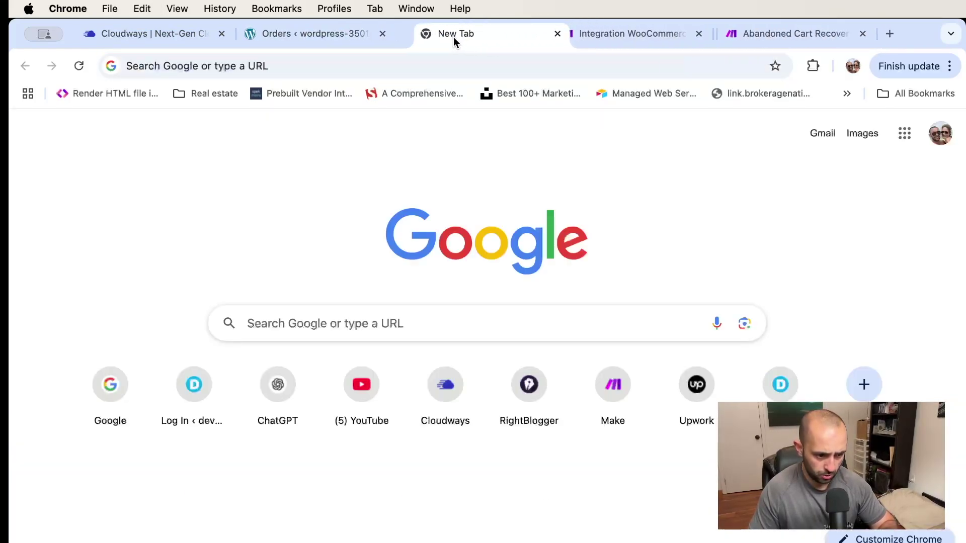
Load the store's /shop/ page in the new tab and proceed from the cart to checkout
{"action": "left_click", "coordinate": [438, 65]}
{"action": "key", "text": "super+v"}
{"action": "key", "text": "Return"}
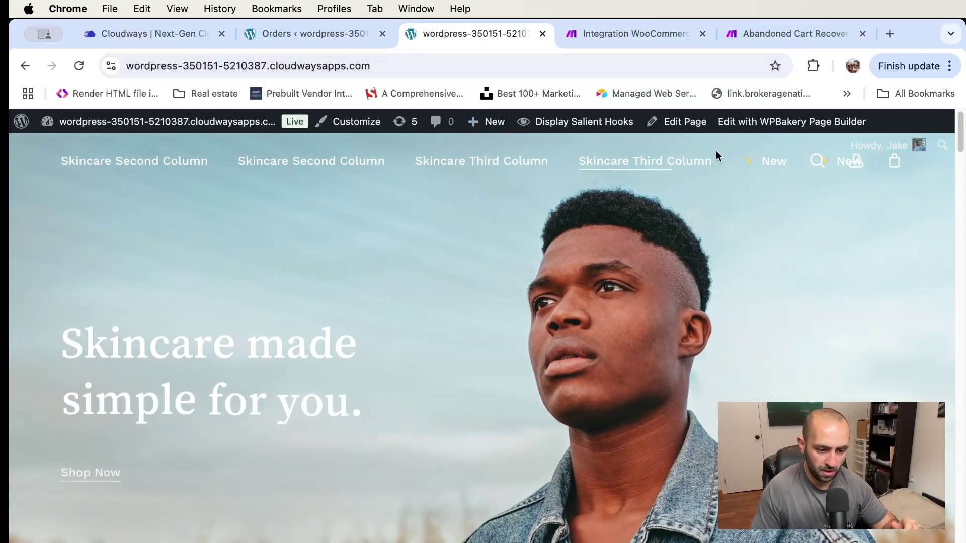
{"action": "left_click", "coordinate": [414, 58]}
{"action": "left_click", "coordinate": [419, 56]}
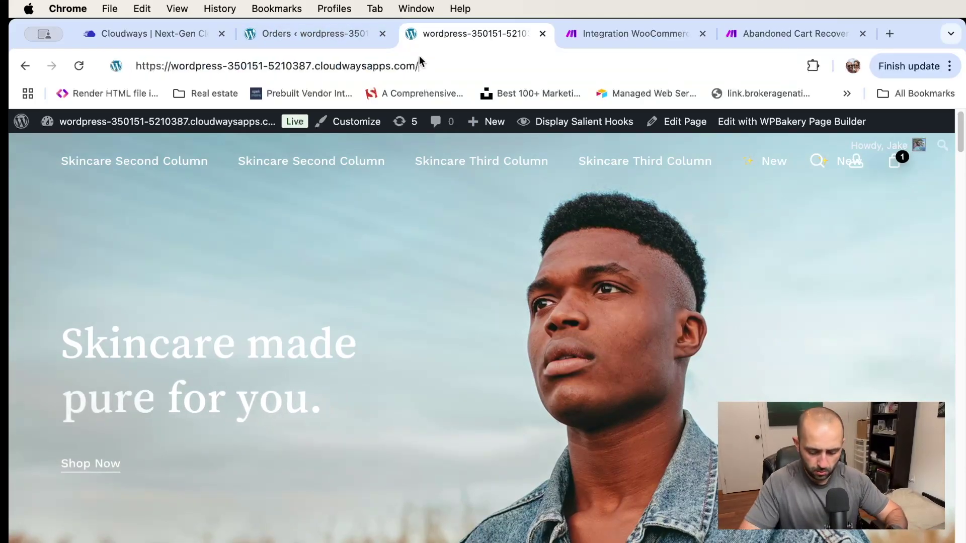
{"action": "type", "text": "/shop/"}
{"action": "key", "text": "Return"}
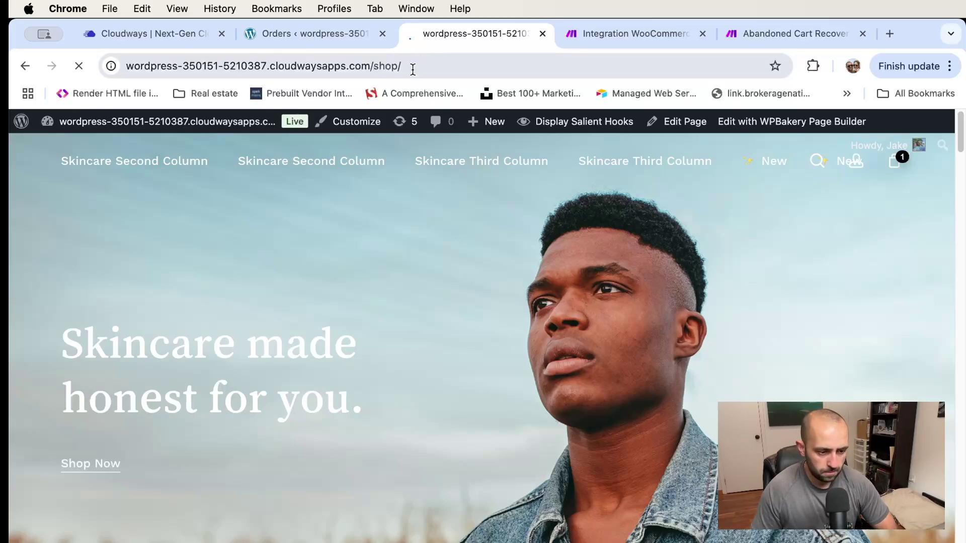
{"action": "scroll", "coordinate": [403, 281], "scroll_direction": "down", "scroll_amount": 3}
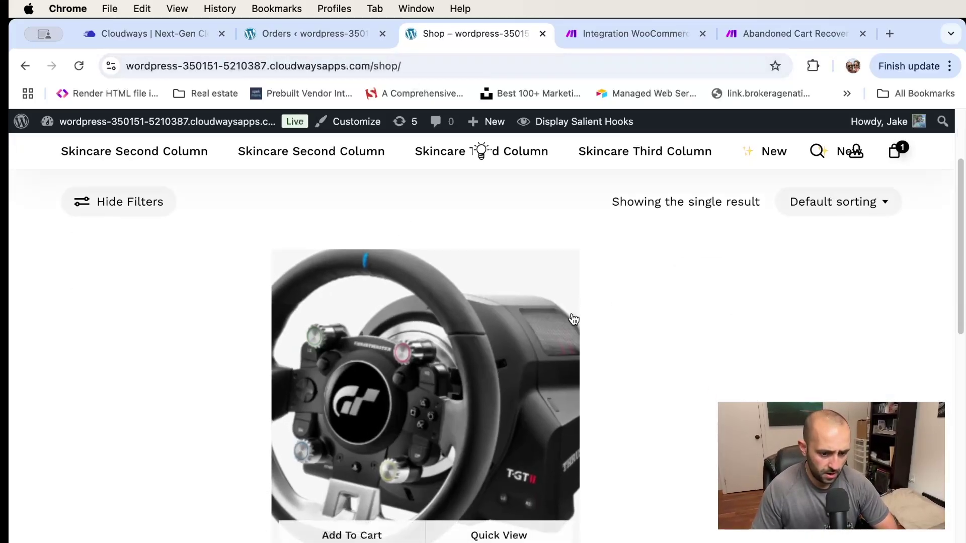
{"action": "left_click", "coordinate": [894, 154]}
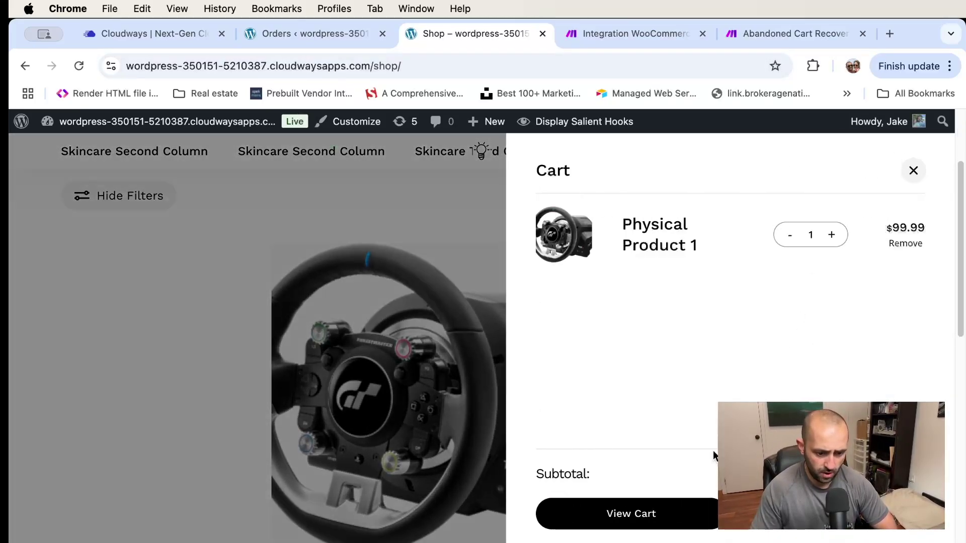
{"action": "left_click", "coordinate": [657, 231]}
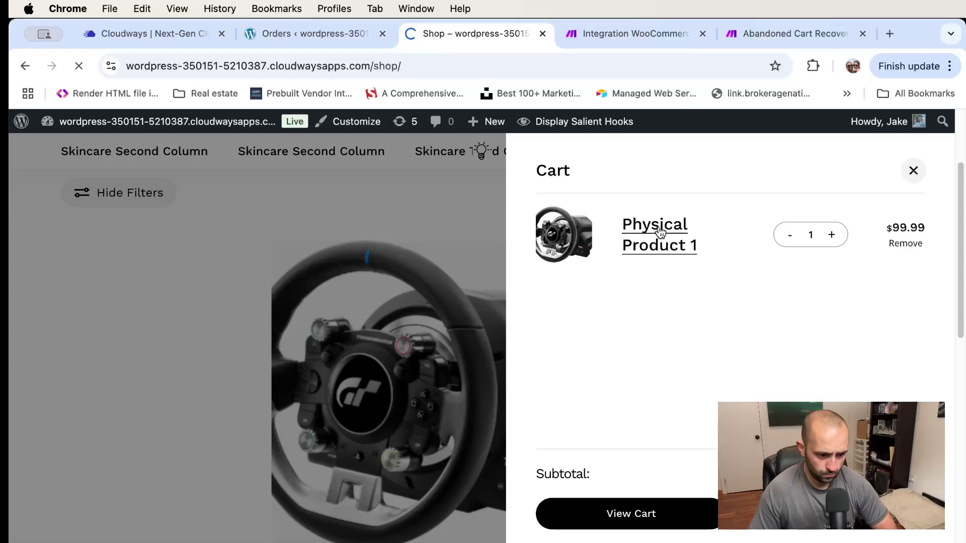
Review the checkout's billing fields, including the email address and phone number
{"action": "scroll", "coordinate": [189, 352], "scroll_direction": "down", "scroll_amount": 3}
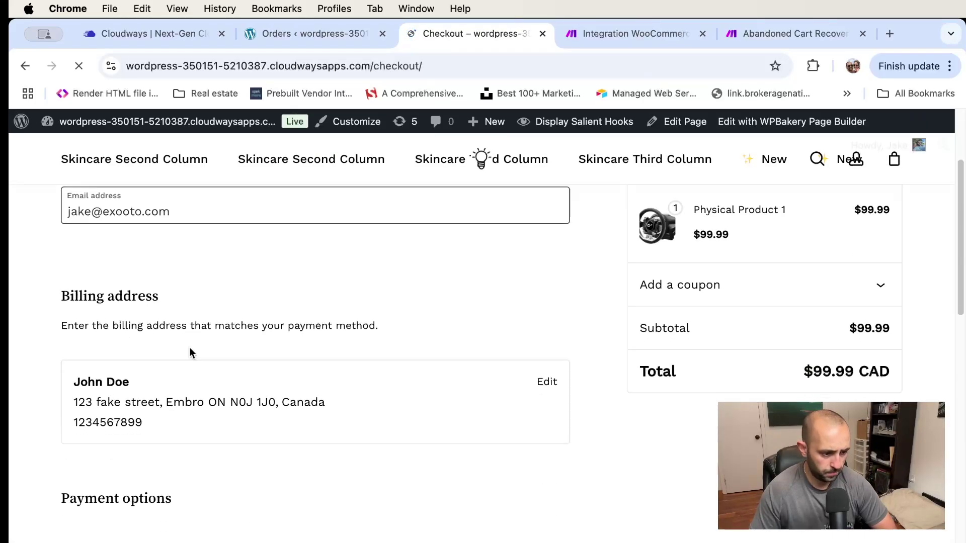
{"action": "scroll", "coordinate": [190, 347], "scroll_direction": "up", "scroll_amount": 3}
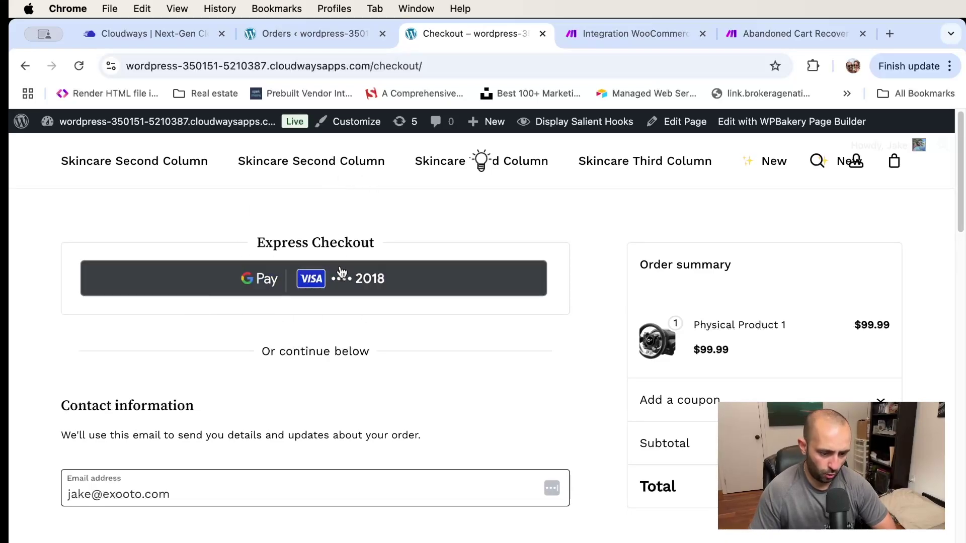
{"action": "scroll", "coordinate": [248, 297], "scroll_direction": "down", "scroll_amount": 5}
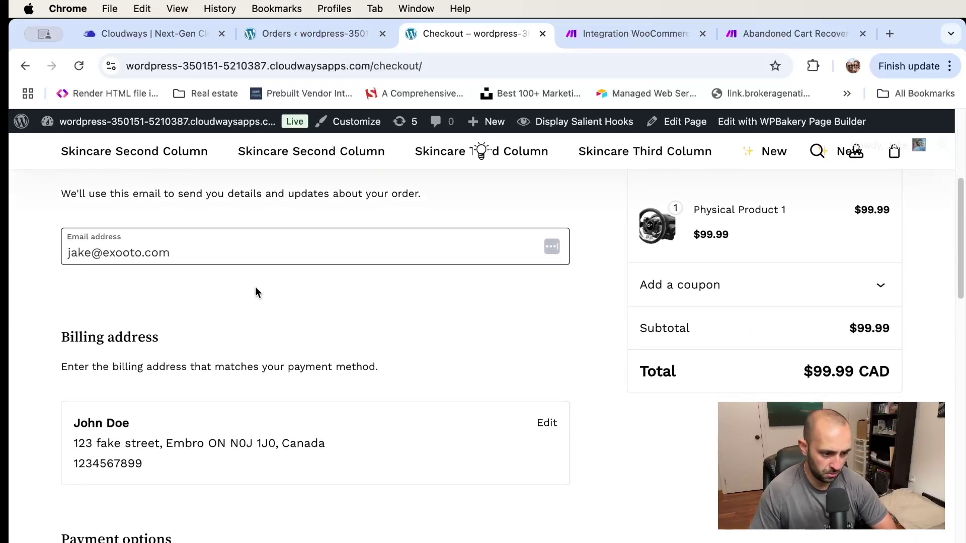
{"action": "left_click", "coordinate": [224, 253]}
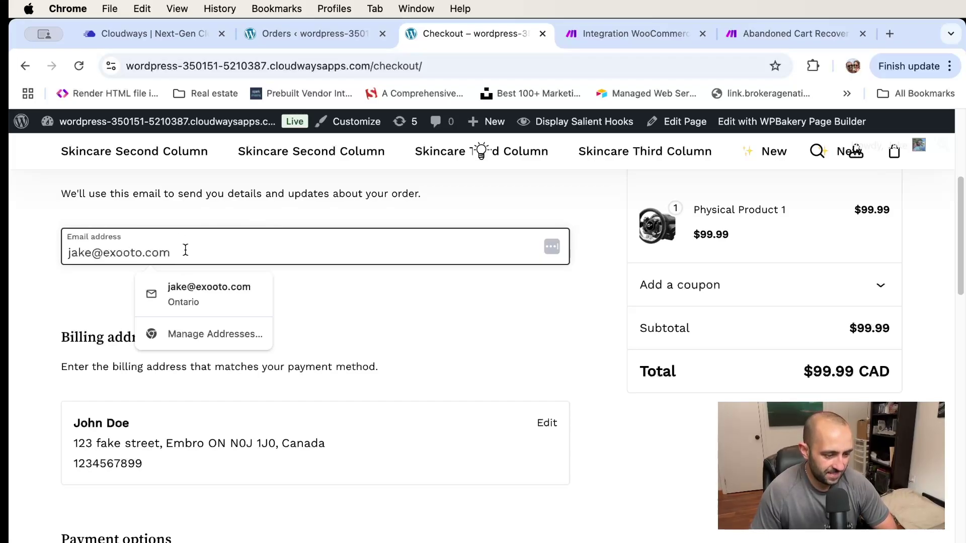
{"action": "triple_click", "coordinate": [162, 251]}
{"action": "left_click", "coordinate": [388, 294]}
{"action": "scroll", "coordinate": [385, 289], "scroll_direction": "down", "scroll_amount": 2}
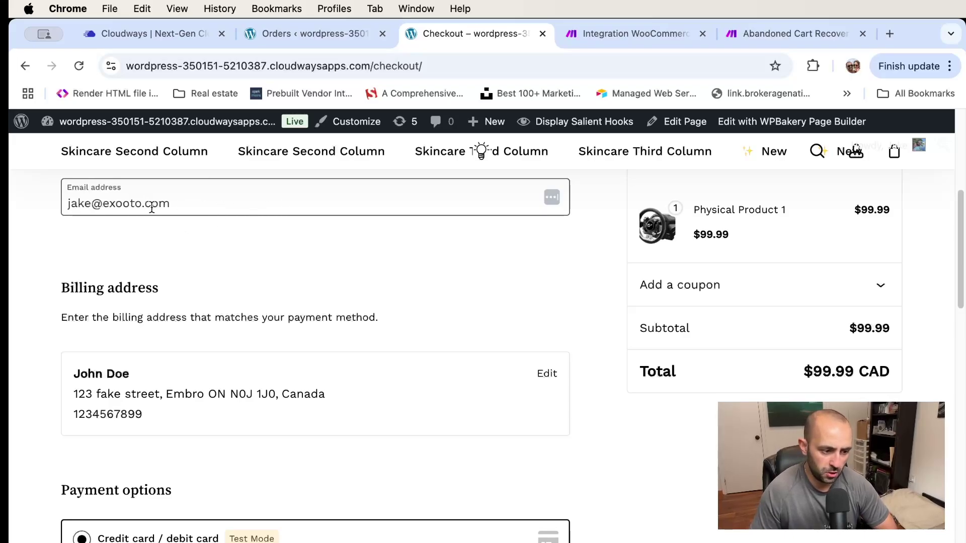
{"action": "scroll", "coordinate": [310, 291], "scroll_direction": "down", "scroll_amount": 3}
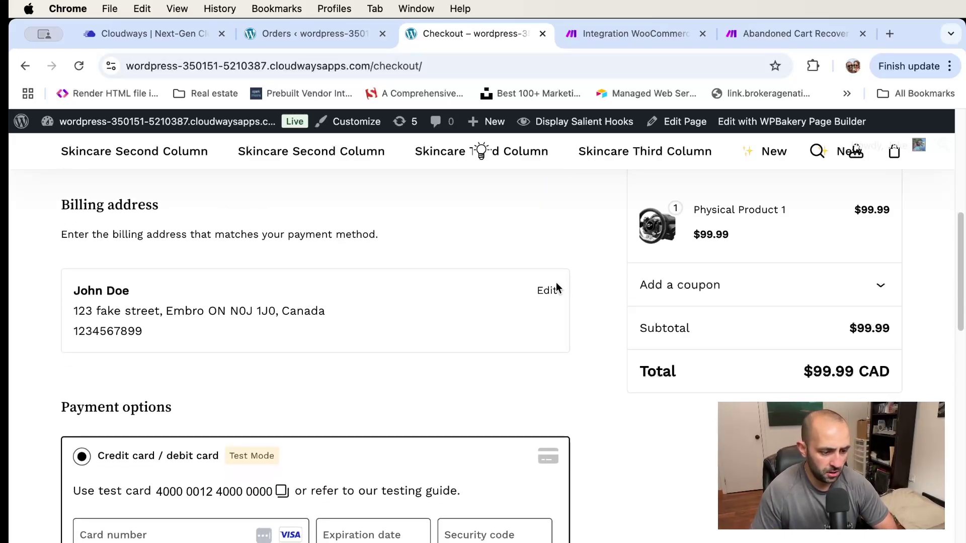
{"action": "left_click_drag", "start_coordinate": [156, 345], "coordinate": [48, 328]}
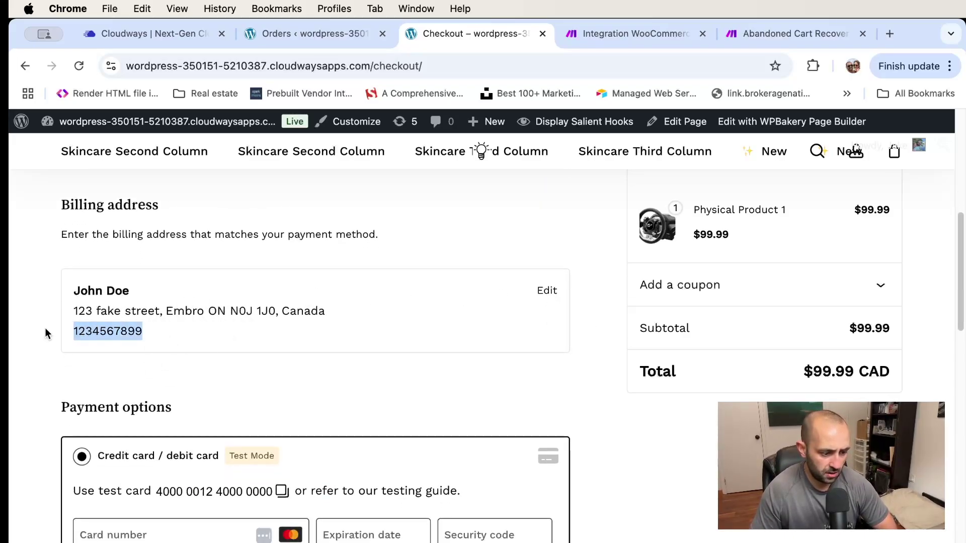
{"action": "scroll", "coordinate": [239, 273], "scroll_direction": "down", "scroll_amount": 4}
{"action": "scroll", "coordinate": [239, 273], "scroll_direction": "up", "scroll_amount": 5}
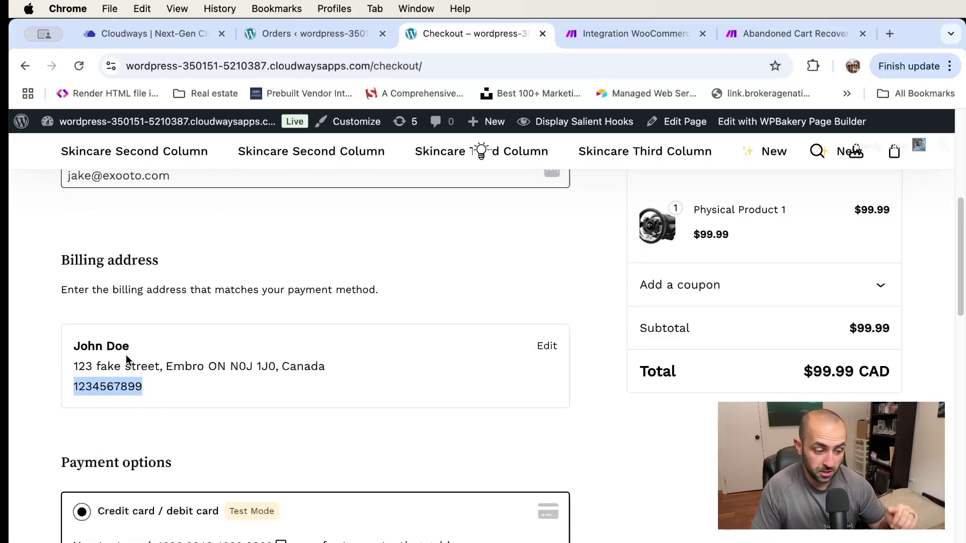
{"action": "left_click", "coordinate": [151, 386]}
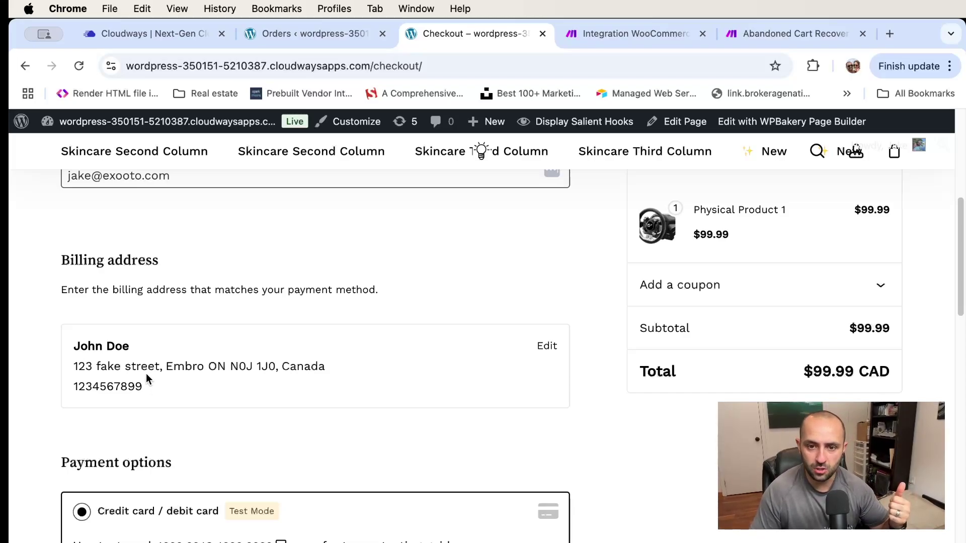
{"action": "scroll", "coordinate": [169, 377], "scroll_direction": "down", "scroll_amount": 5}
{"action": "scroll", "coordinate": [169, 382], "scroll_direction": "down", "scroll_amount": 7}
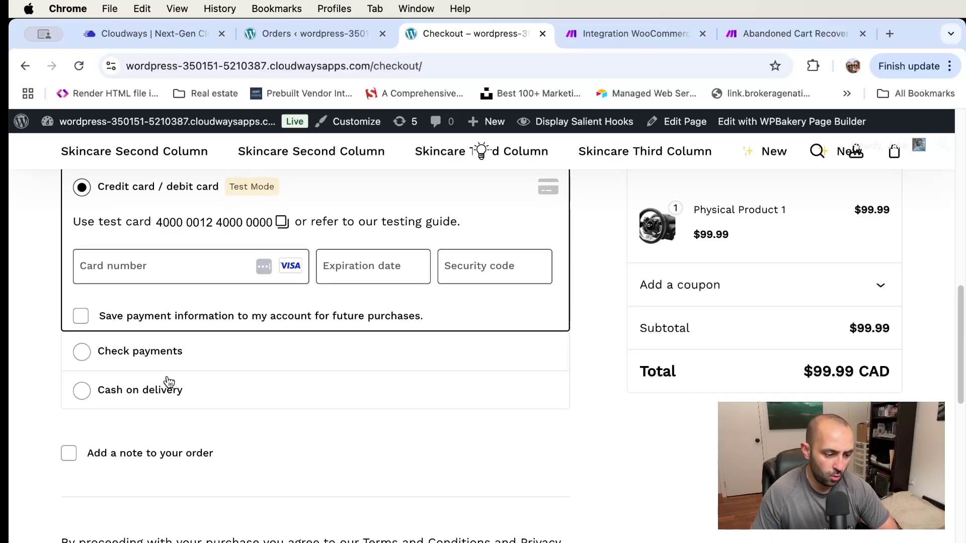
{"action": "scroll", "coordinate": [249, 337], "scroll_direction": "up", "scroll_amount": 20}
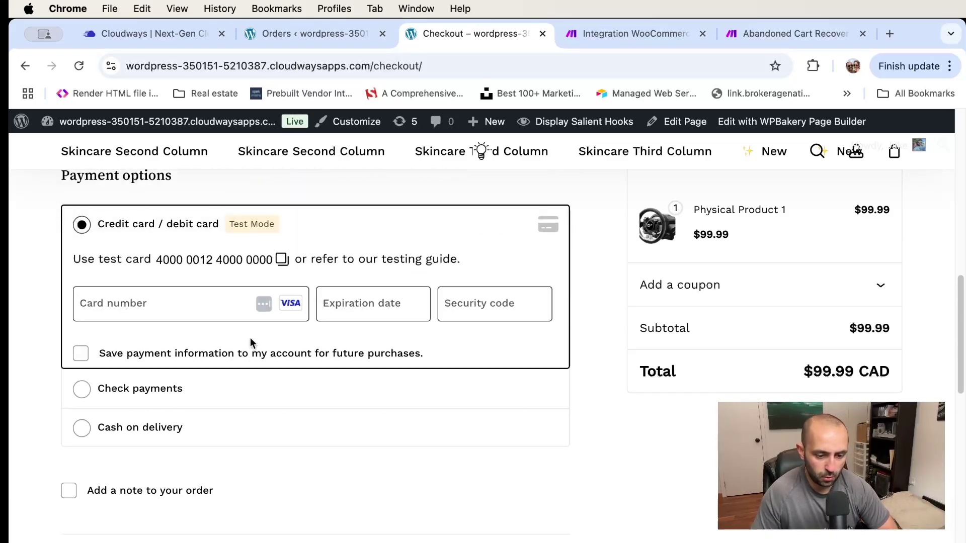
{"action": "scroll", "coordinate": [259, 428], "scroll_direction": "down", "scroll_amount": 15}
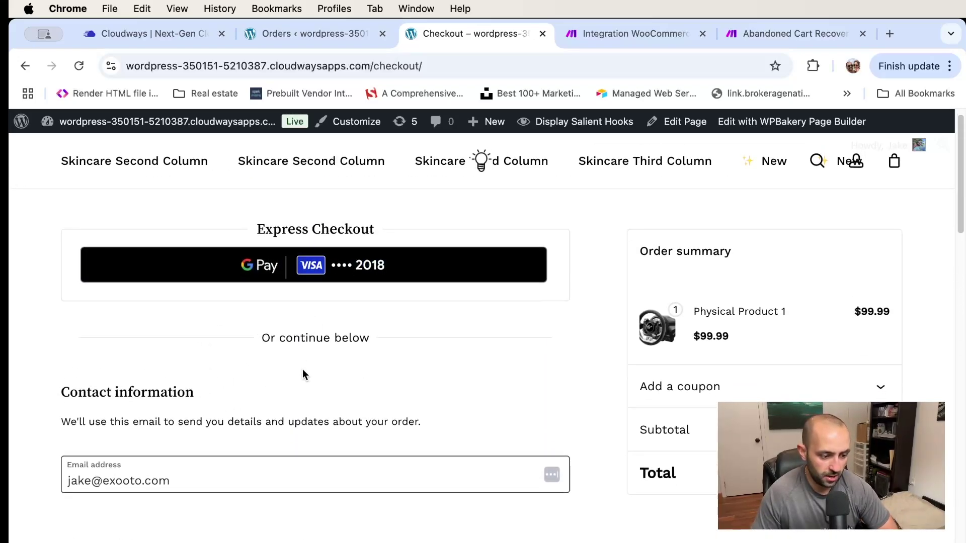
Place the $99.99 order with empty card fields, then go back to the Orders list
{"action": "left_click", "coordinate": [434, 311]}
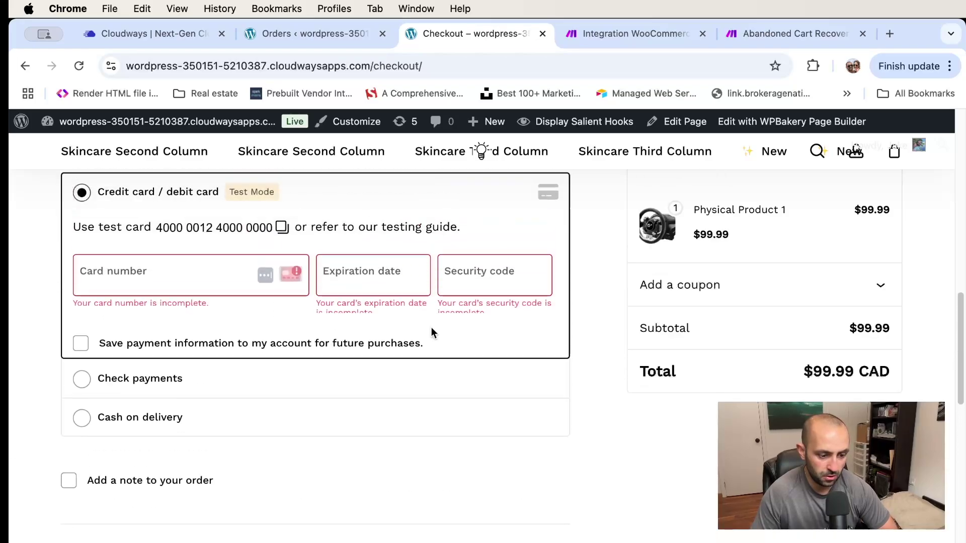
{"action": "scroll", "coordinate": [328, 291], "scroll_direction": "up", "scroll_amount": 7}
{"action": "scroll", "coordinate": [328, 291], "scroll_direction": "up", "scroll_amount": 7}
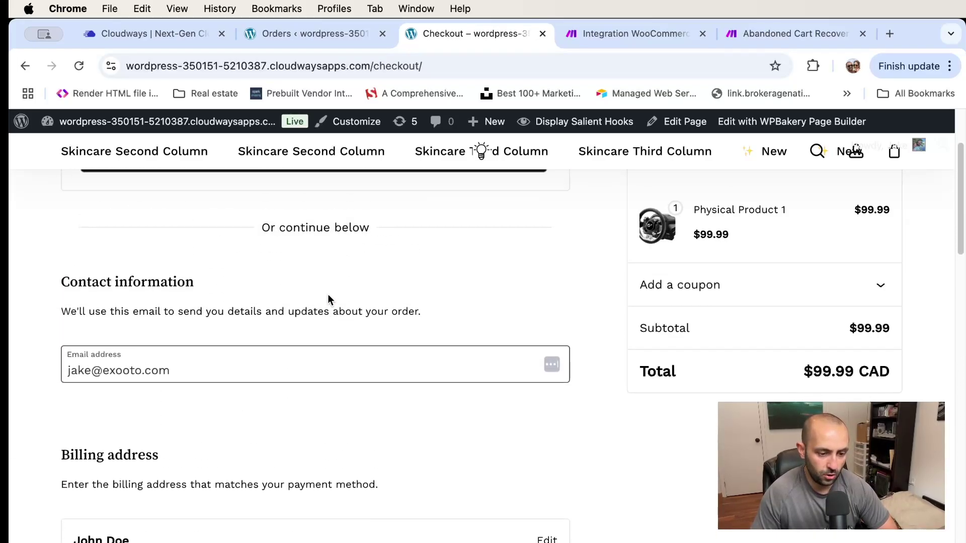
{"action": "left_click", "coordinate": [317, 33]}
{"action": "left_click", "coordinate": [353, 66]}
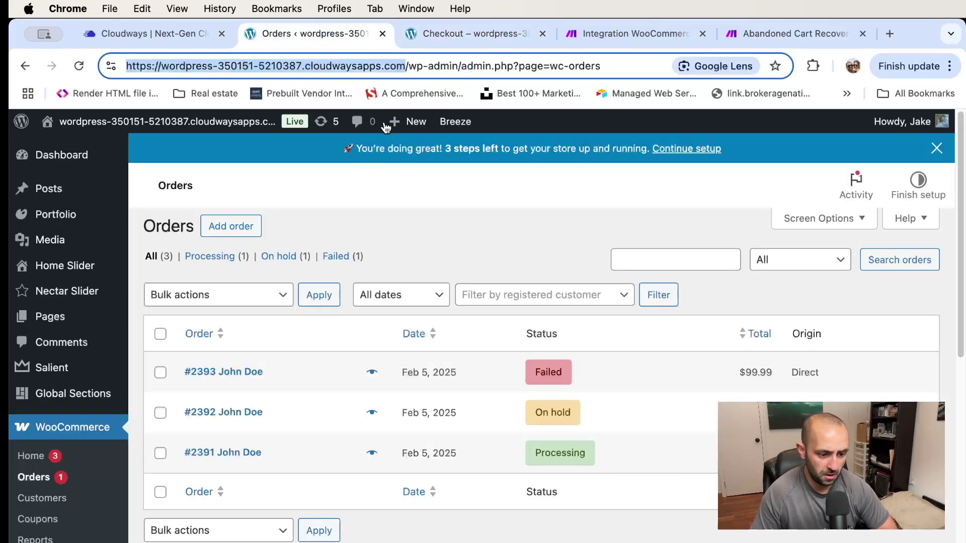
Reload the Orders list, then return to the checkout page and scroll through it
{"action": "key", "text": "Return"}
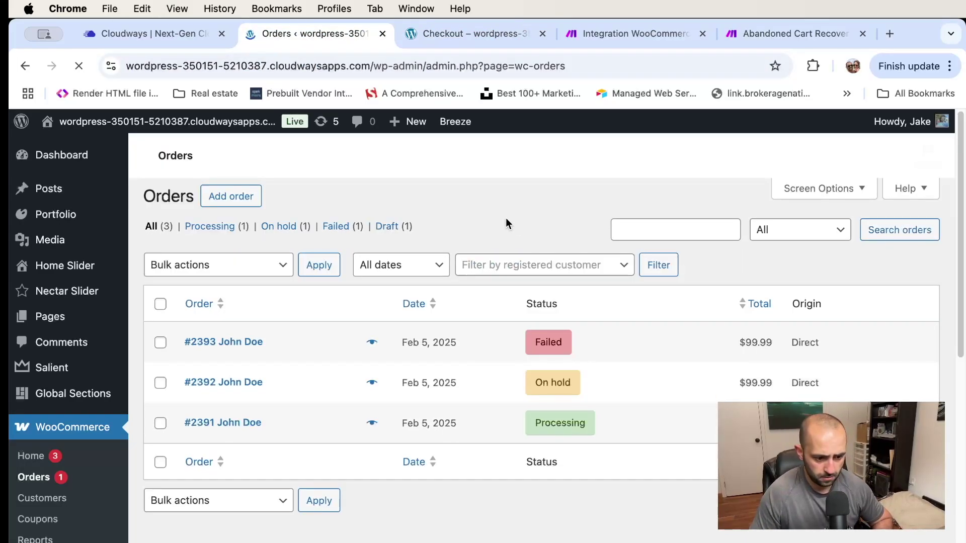
{"action": "left_click", "coordinate": [456, 33]}
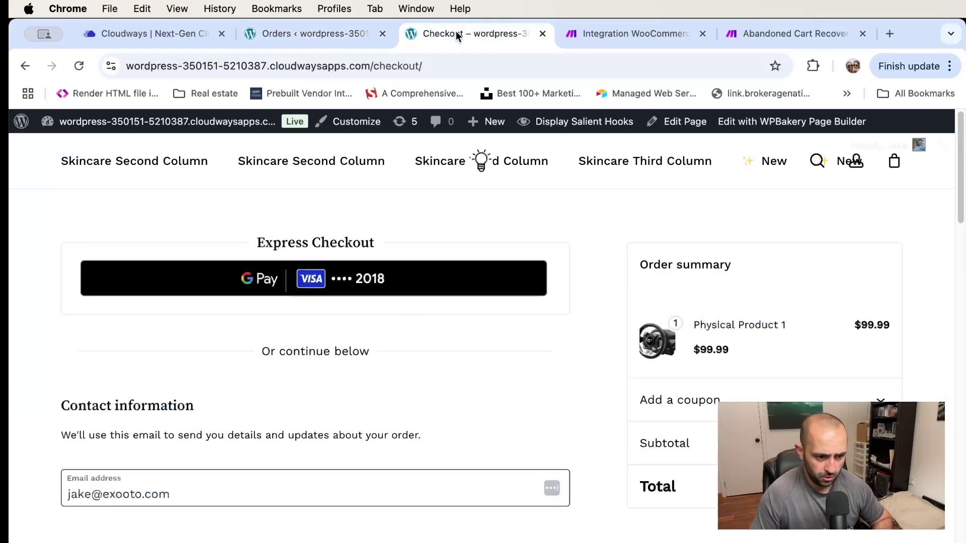
{"action": "scroll", "coordinate": [325, 334], "scroll_direction": "down", "scroll_amount": 2}
{"action": "scroll", "coordinate": [327, 305], "scroll_direction": "down", "scroll_amount": 10}
{"action": "scroll", "coordinate": [326, 306], "scroll_direction": "up", "scroll_amount": 4}
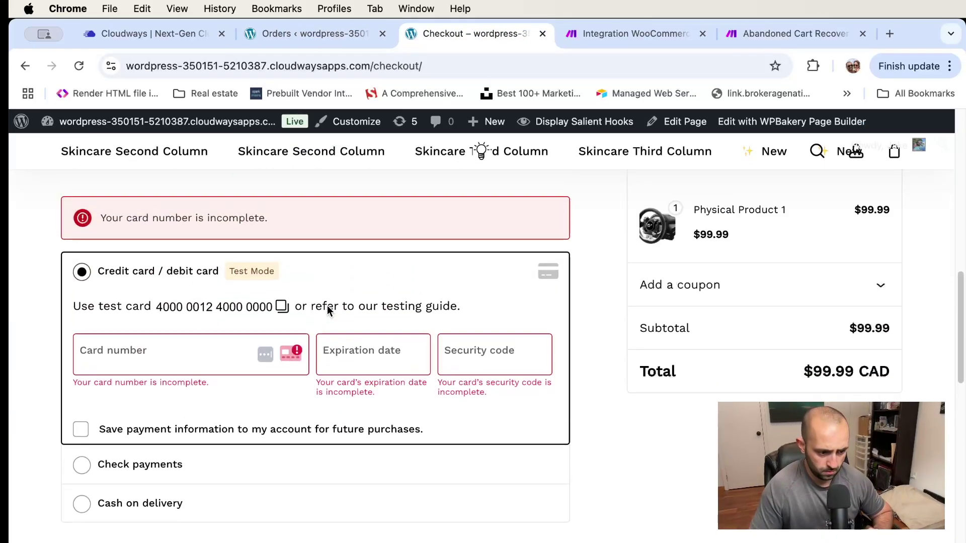
{"action": "scroll", "coordinate": [327, 306], "scroll_direction": "down", "scroll_amount": 5}
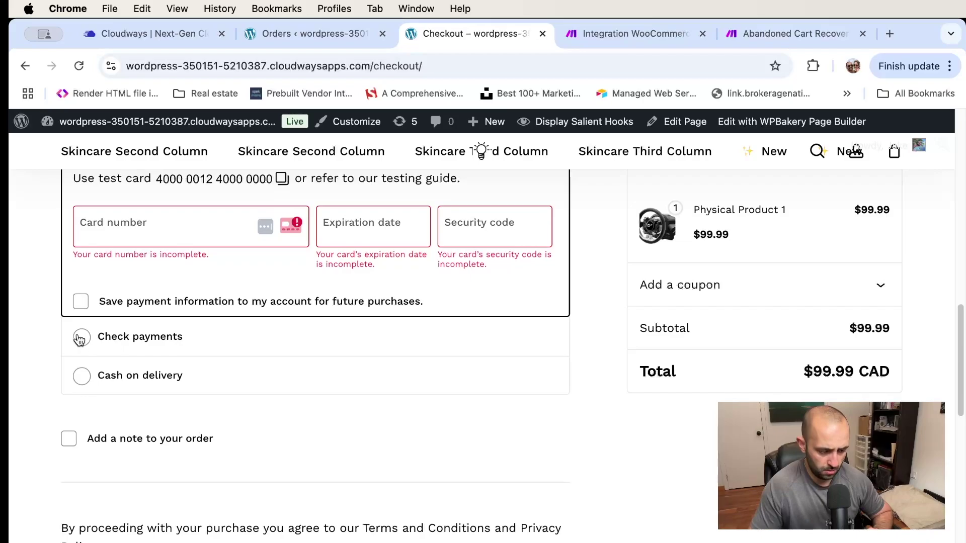
{"action": "scroll", "coordinate": [90, 339], "scroll_direction": "down", "scroll_amount": 4}
{"action": "scroll", "coordinate": [236, 265], "scroll_direction": "up", "scroll_amount": 5}
Reselect Credit card payment and submit with empty card details, producing failed order #2395
{"action": "left_click", "coordinate": [92, 375]}
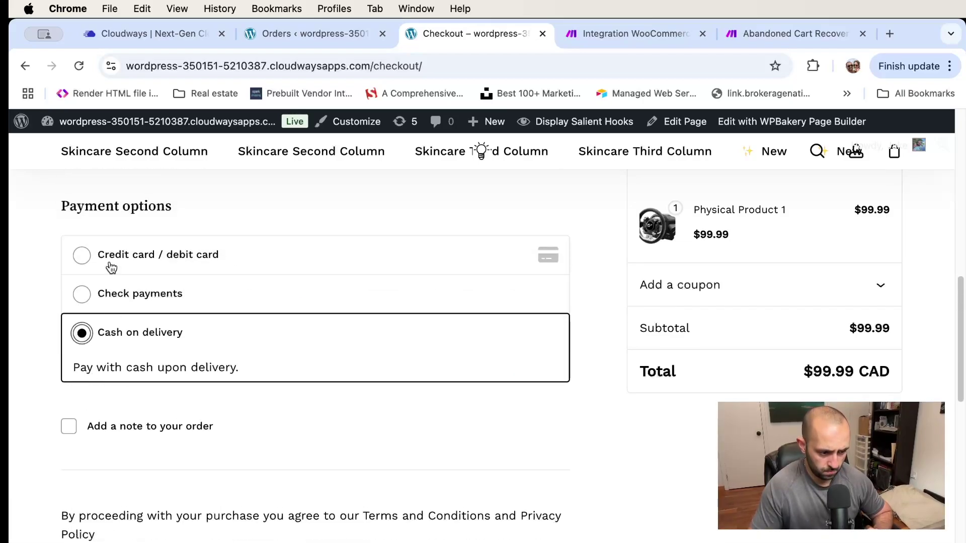
{"action": "left_click", "coordinate": [100, 252]}
{"action": "scroll", "coordinate": [446, 290], "scroll_direction": "down", "scroll_amount": 6}
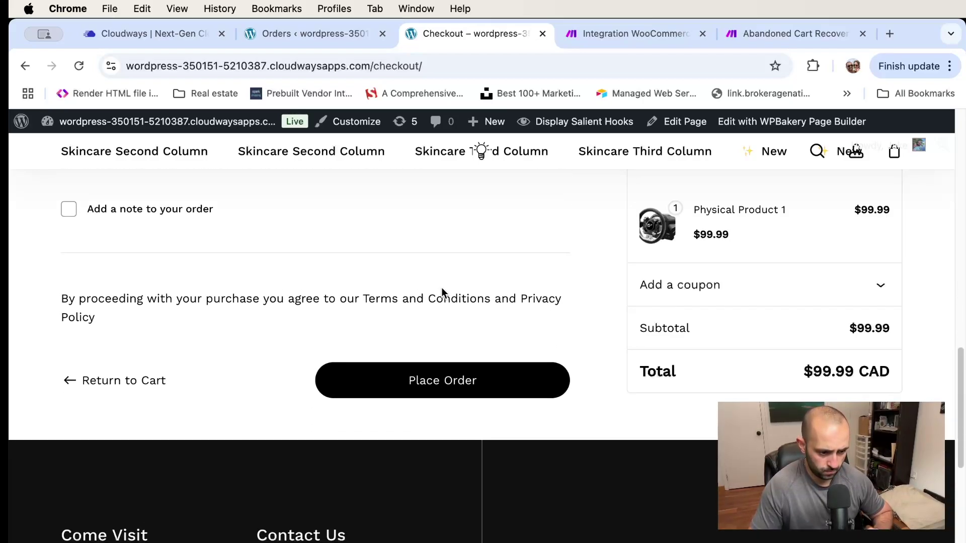
{"action": "left_click", "coordinate": [415, 379]}
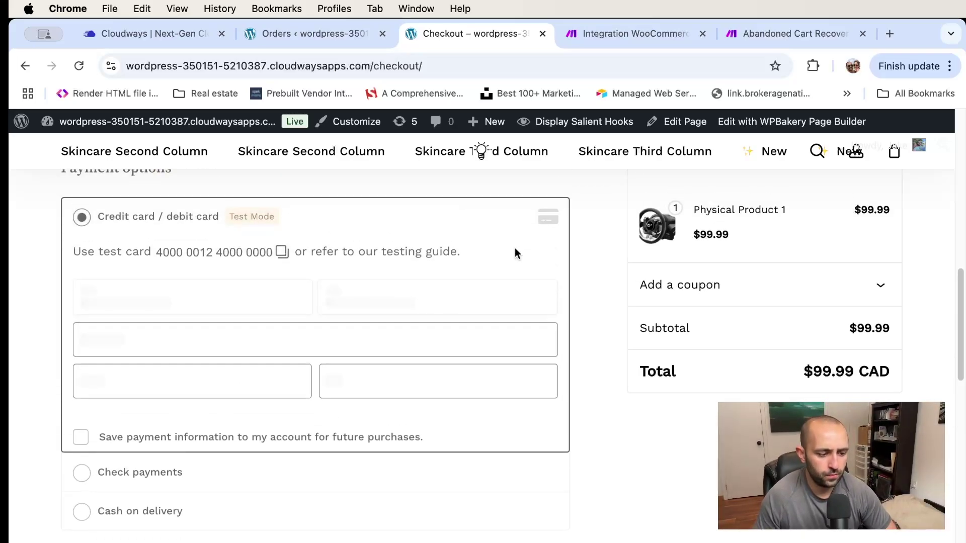
{"action": "scroll", "coordinate": [224, 253], "scroll_direction": "up", "scroll_amount": 2}
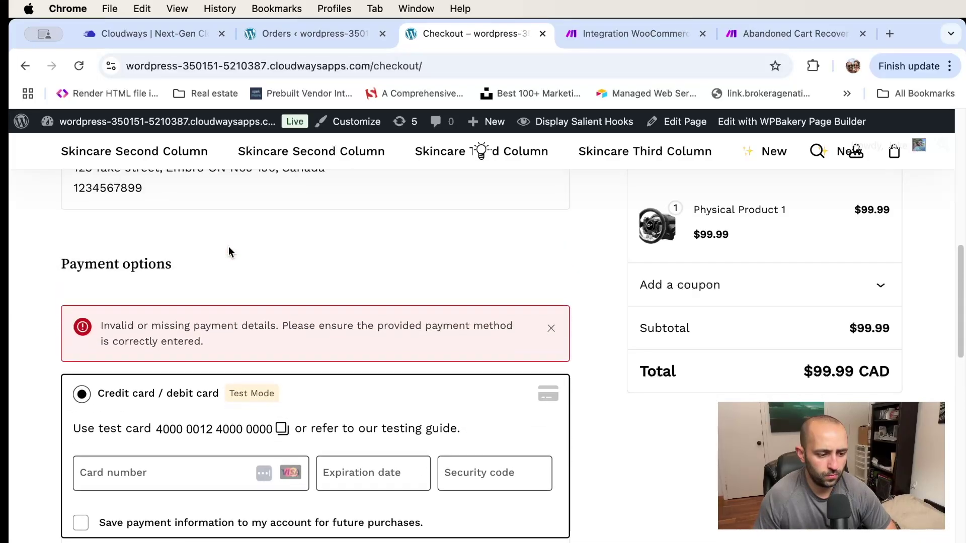
{"action": "scroll", "coordinate": [228, 251], "scroll_direction": "down", "scroll_amount": 10}
{"action": "left_click", "coordinate": [313, 36]}
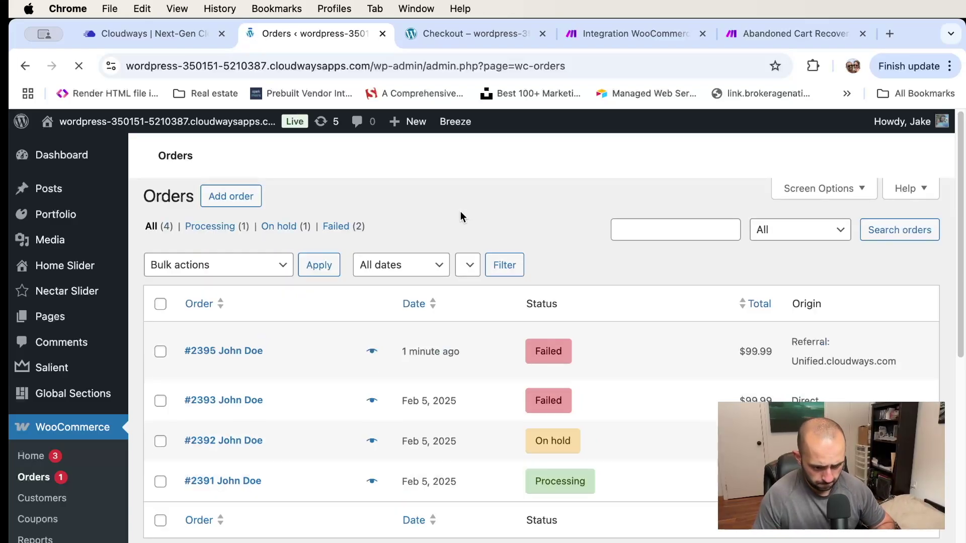
Scroll back through the $99.99 CAD checkout, then switch to the Orders list for the failed order
{"action": "left_click", "coordinate": [473, 33]}
{"action": "scroll", "coordinate": [441, 286], "scroll_direction": "up", "scroll_amount": 5}
{"action": "scroll", "coordinate": [166, 246], "scroll_direction": "up", "scroll_amount": 2}
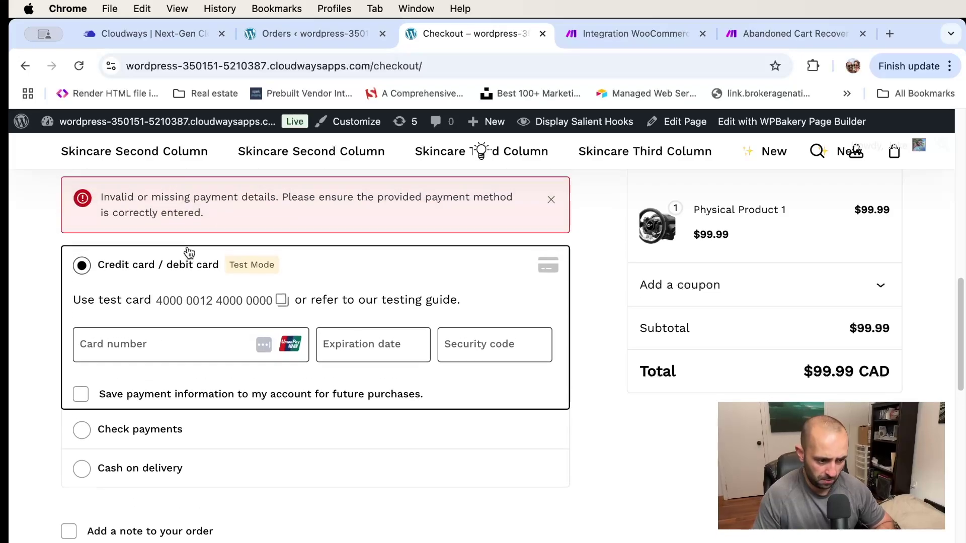
{"action": "scroll", "coordinate": [191, 216], "scroll_direction": "up", "scroll_amount": 5}
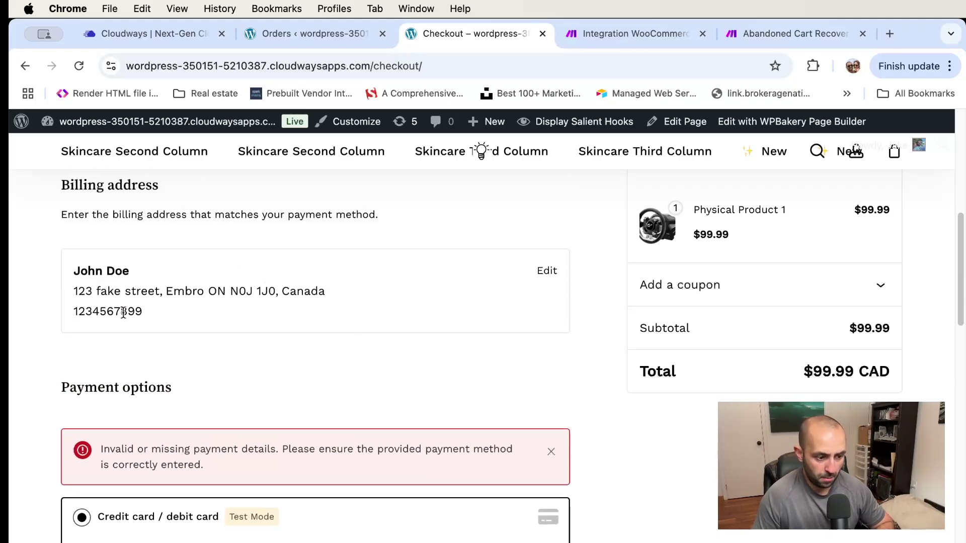
{"action": "scroll", "coordinate": [352, 259], "scroll_direction": "up", "scroll_amount": 2}
{"action": "scroll", "coordinate": [302, 327], "scroll_direction": "up", "scroll_amount": 6}
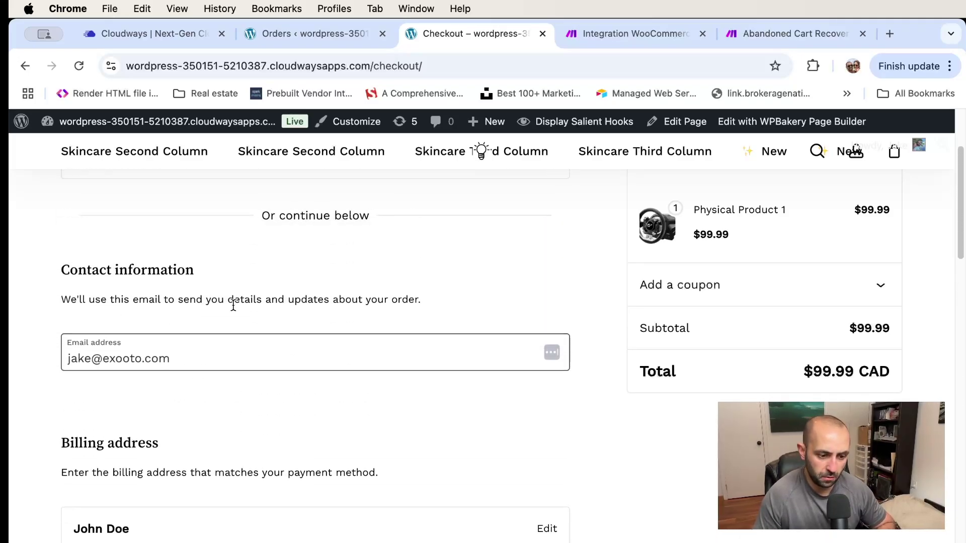
{"action": "scroll", "coordinate": [179, 417], "scroll_direction": "down", "scroll_amount": 4}
{"action": "scroll", "coordinate": [173, 407], "scroll_direction": "down", "scroll_amount": 15}
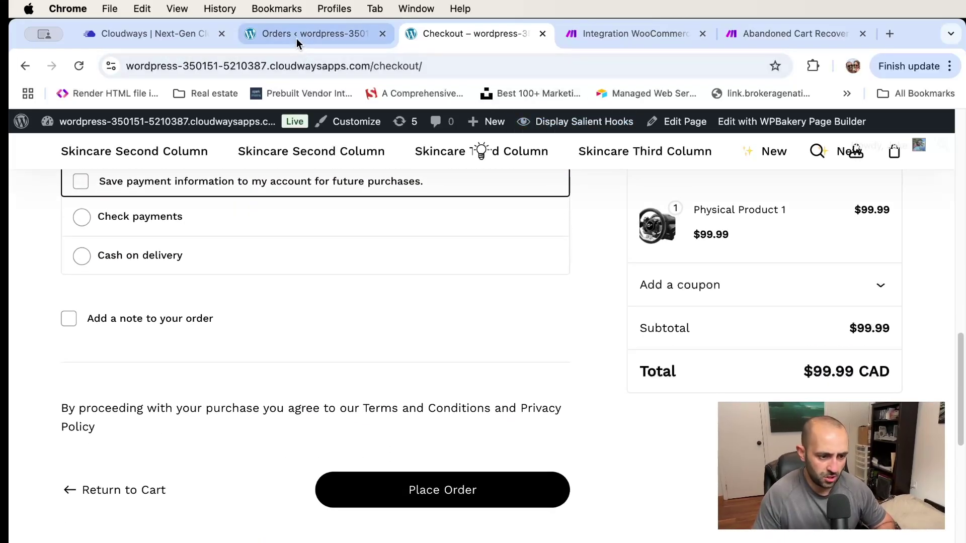
{"action": "left_click", "coordinate": [297, 38]}
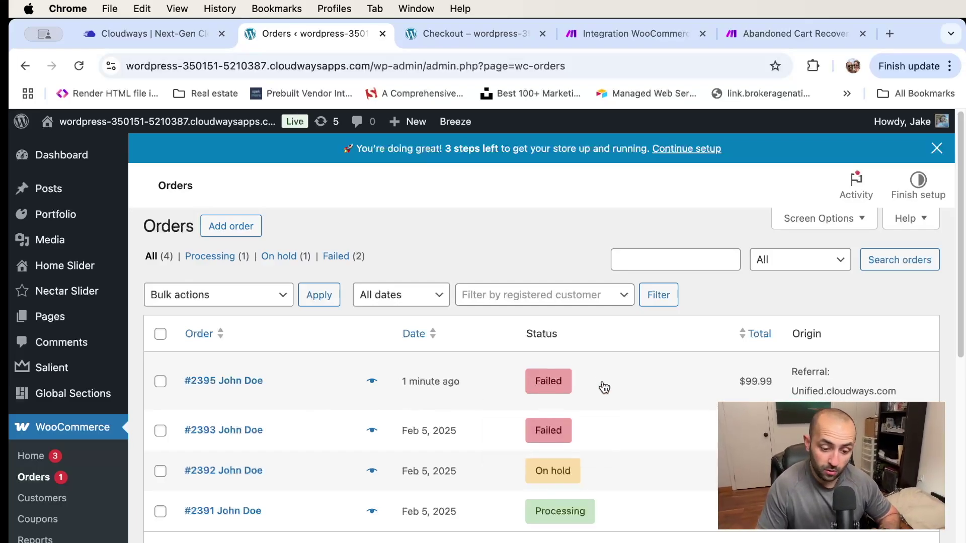
Configure Watch Orders with Status Failed, Limit 5 and Sort By Date Created, then save
{"action": "left_click", "coordinate": [631, 34]}
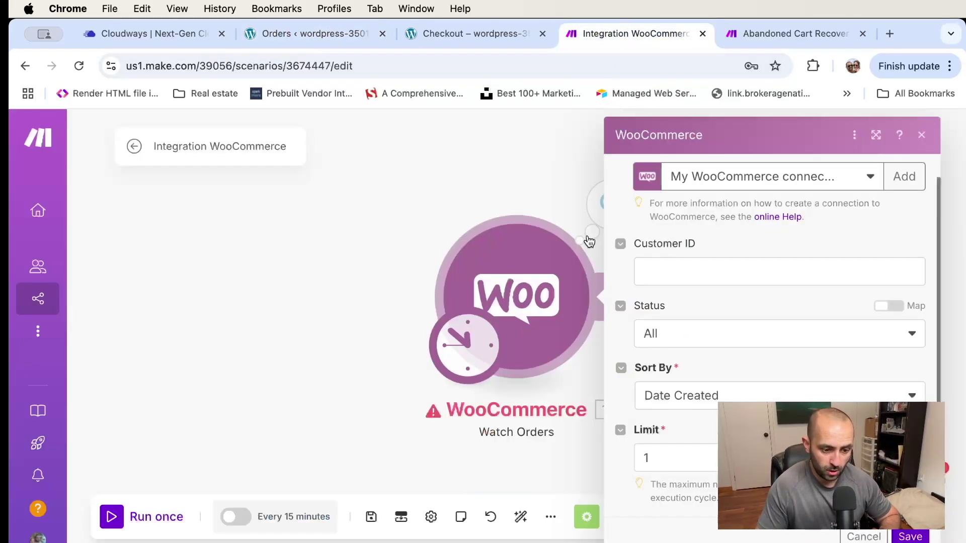
{"action": "left_click", "coordinate": [709, 344]}
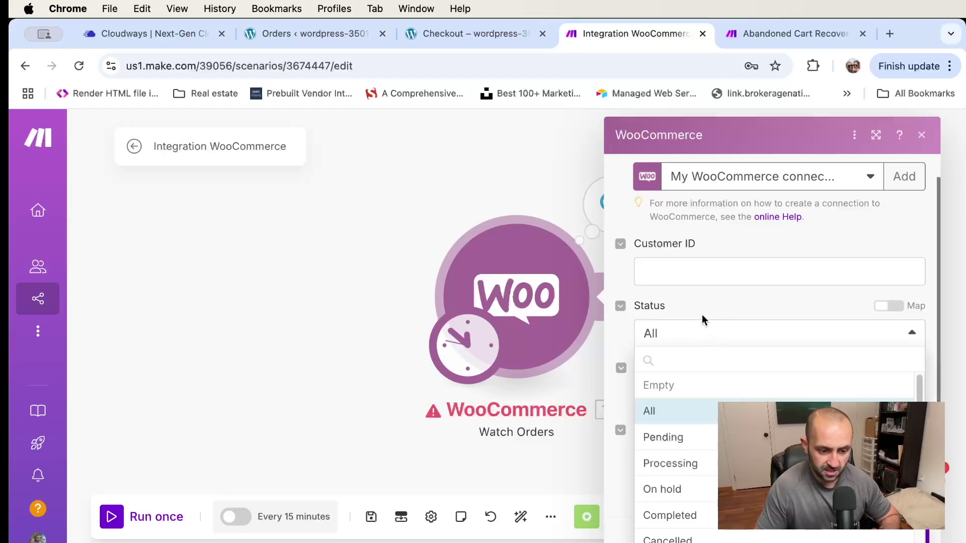
{"action": "scroll", "coordinate": [707, 450], "scroll_direction": "down", "scroll_amount": 3}
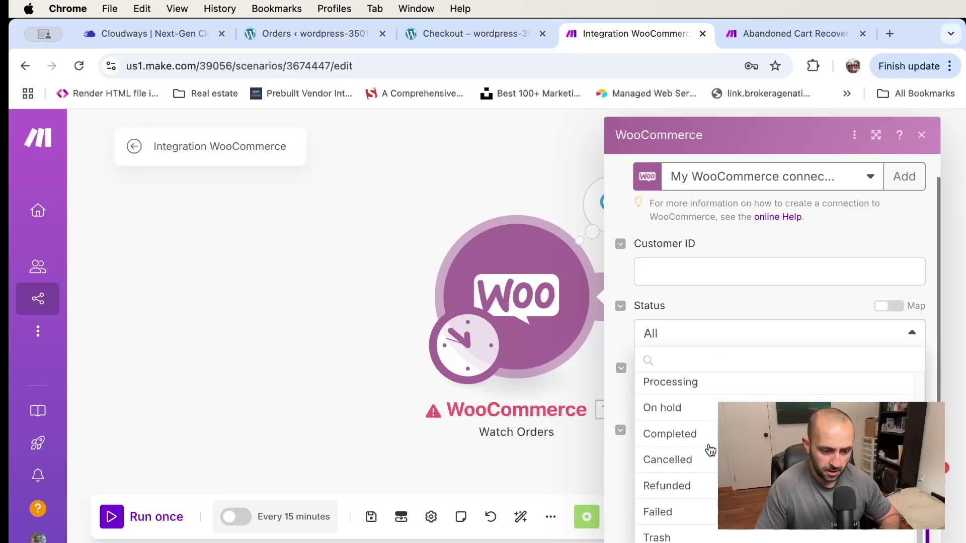
{"action": "left_click", "coordinate": [696, 524]}
{"action": "left_click", "coordinate": [698, 478]}
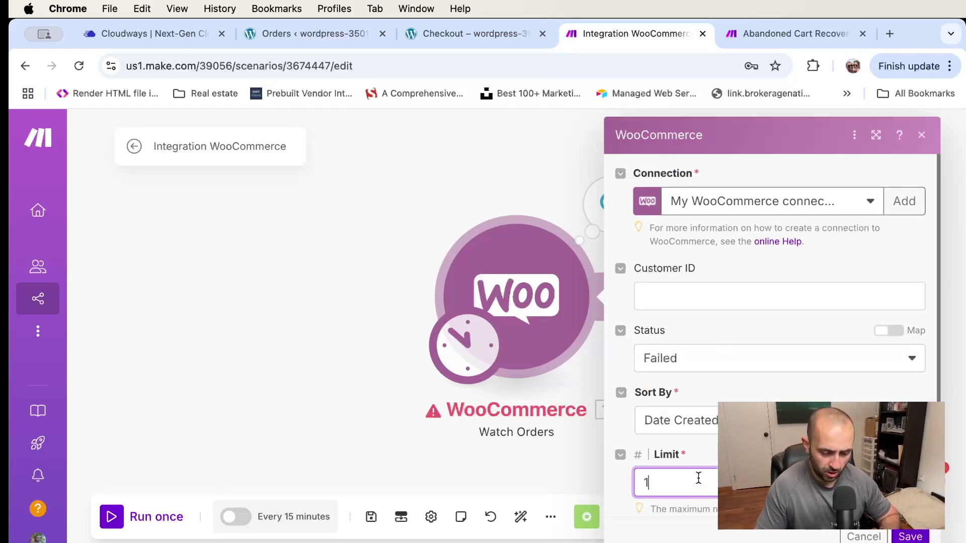
{"action": "double_click", "coordinate": [687, 484]}
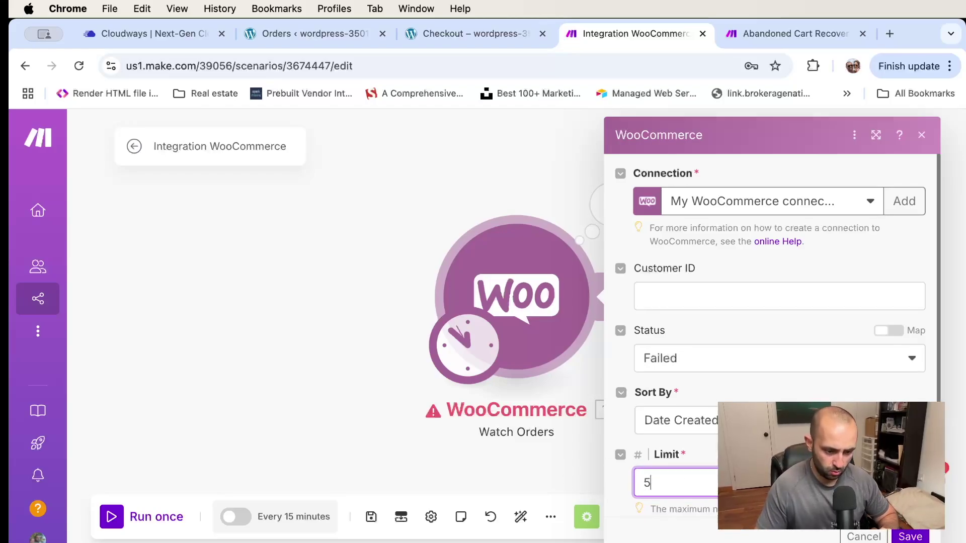
{"action": "scroll", "coordinate": [778, 334], "scroll_direction": "down", "scroll_amount": 1}
{"action": "left_click", "coordinate": [707, 398]}
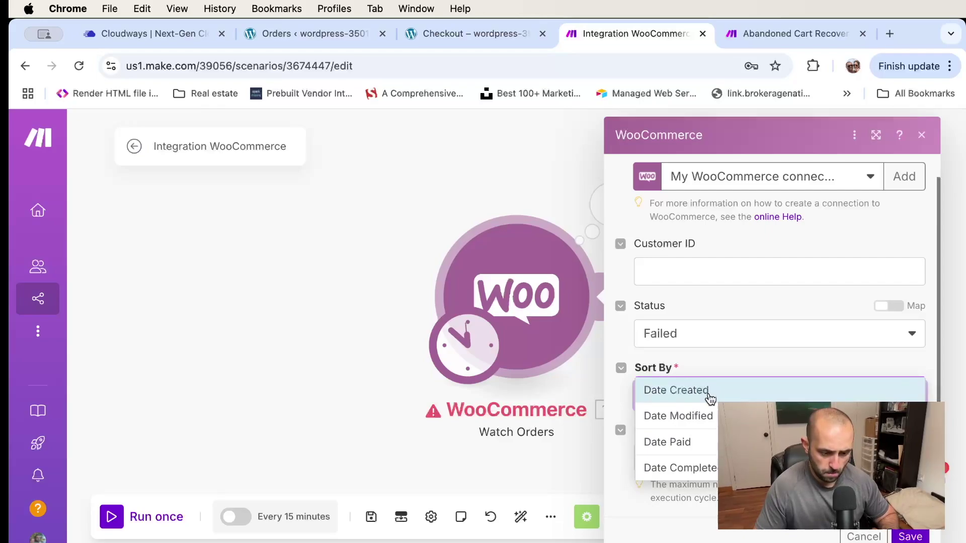
{"action": "left_click", "coordinate": [709, 391]}
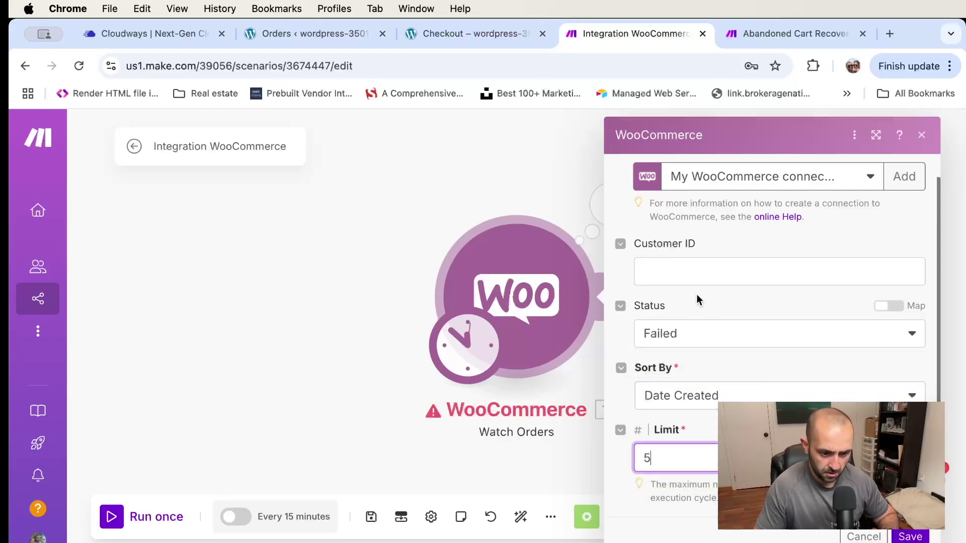
{"action": "left_click", "coordinate": [911, 537]}
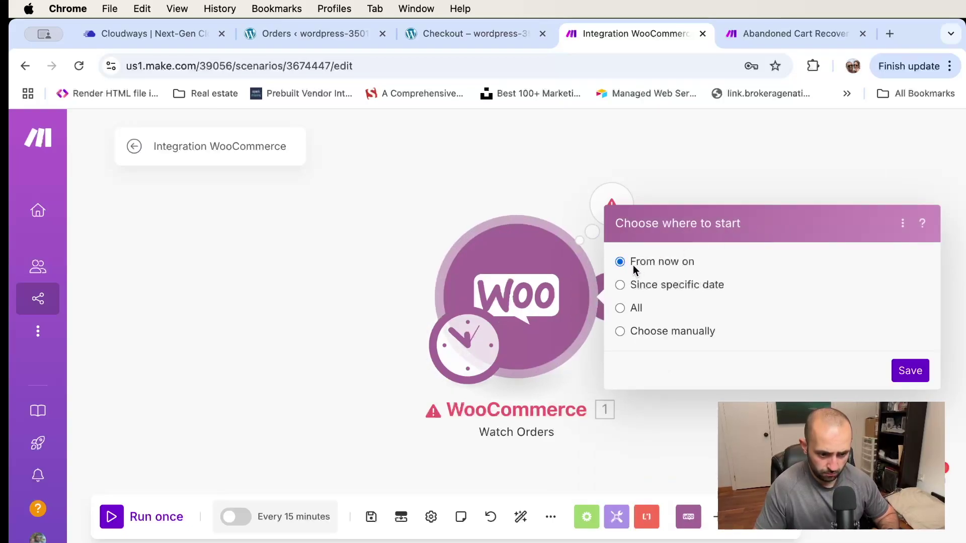
Start from now on and add a WooCommerce Get an Order module mapped to 1. Order ID
{"action": "left_click", "coordinate": [912, 372]}
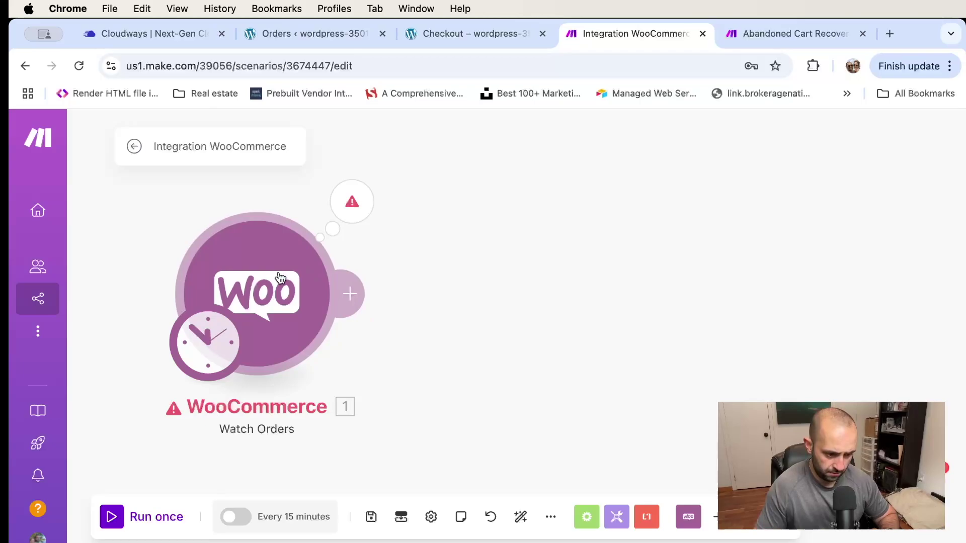
{"action": "left_click", "coordinate": [366, 296]}
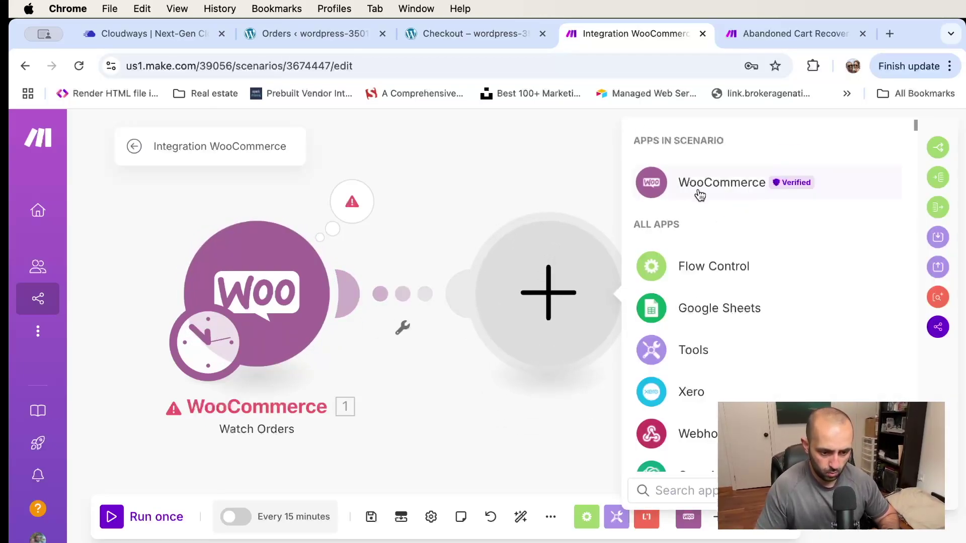
{"action": "left_click", "coordinate": [700, 195]}
{"action": "scroll", "coordinate": [755, 327], "scroll_direction": "down", "scroll_amount": 5}
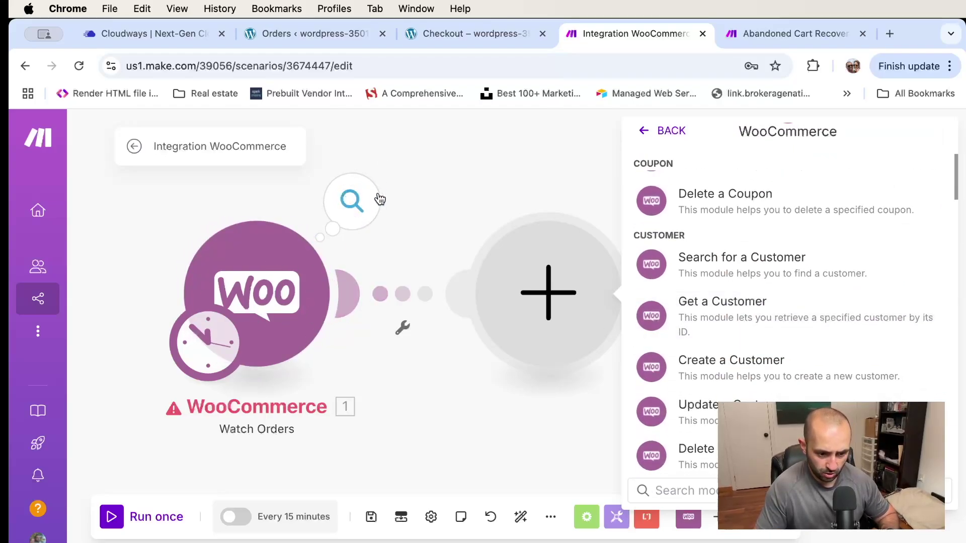
{"action": "scroll", "coordinate": [724, 276], "scroll_direction": "up", "scroll_amount": 5}
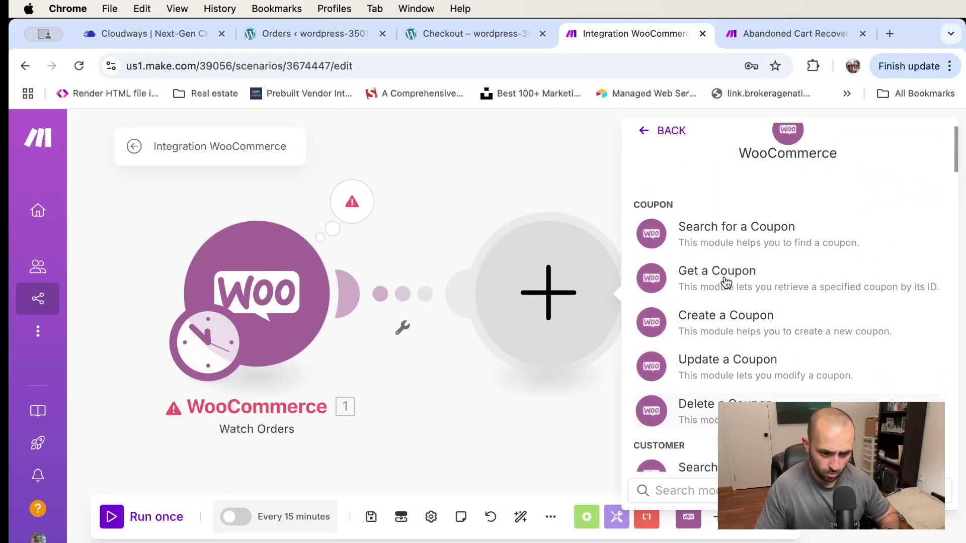
{"action": "scroll", "coordinate": [727, 283], "scroll_direction": "down", "scroll_amount": 10}
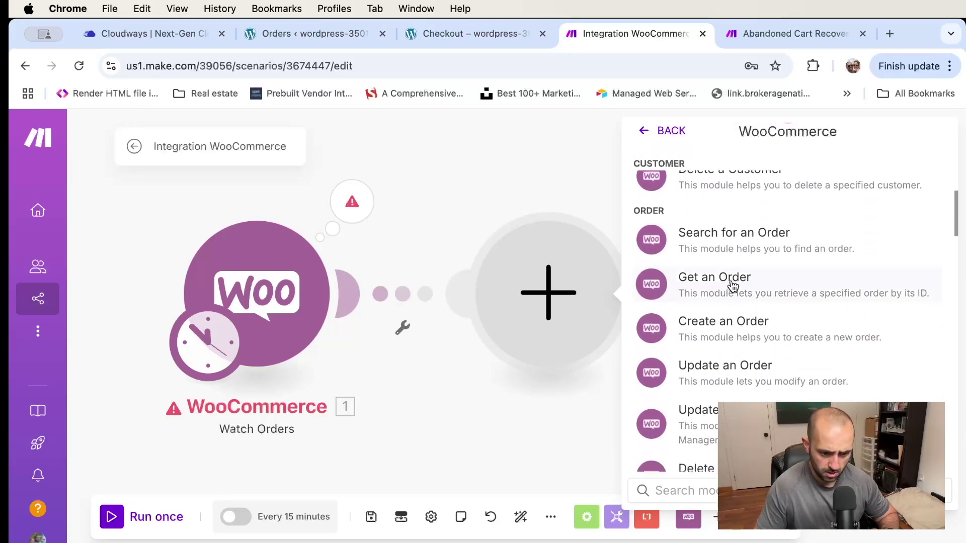
{"action": "left_click", "coordinate": [732, 286]}
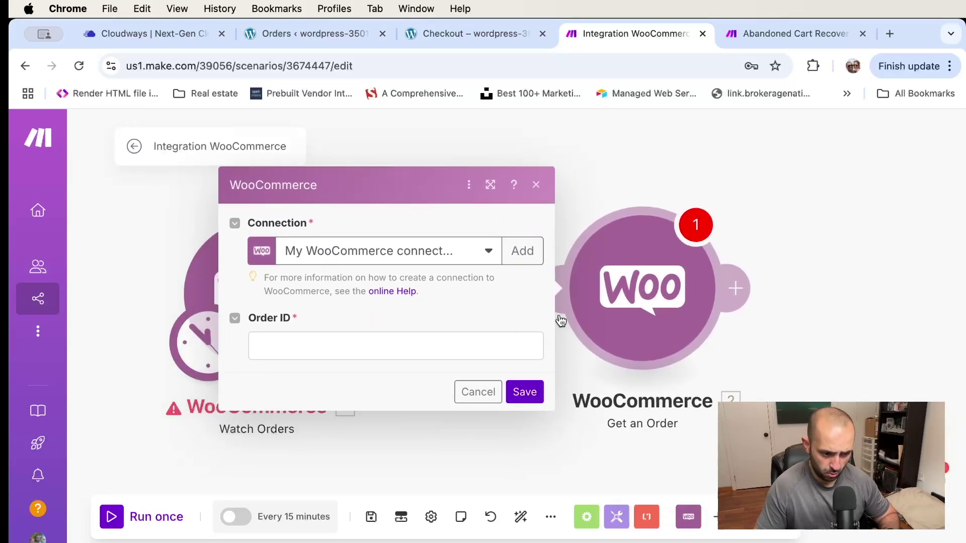
{"action": "left_click", "coordinate": [344, 345]}
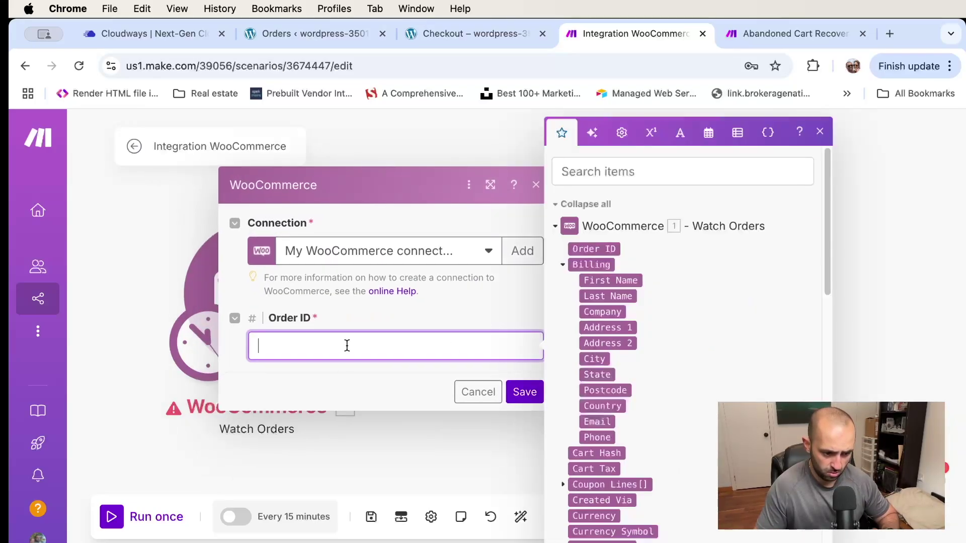
{"action": "left_click", "coordinate": [591, 250]}
{"action": "left_click", "coordinate": [525, 393]}
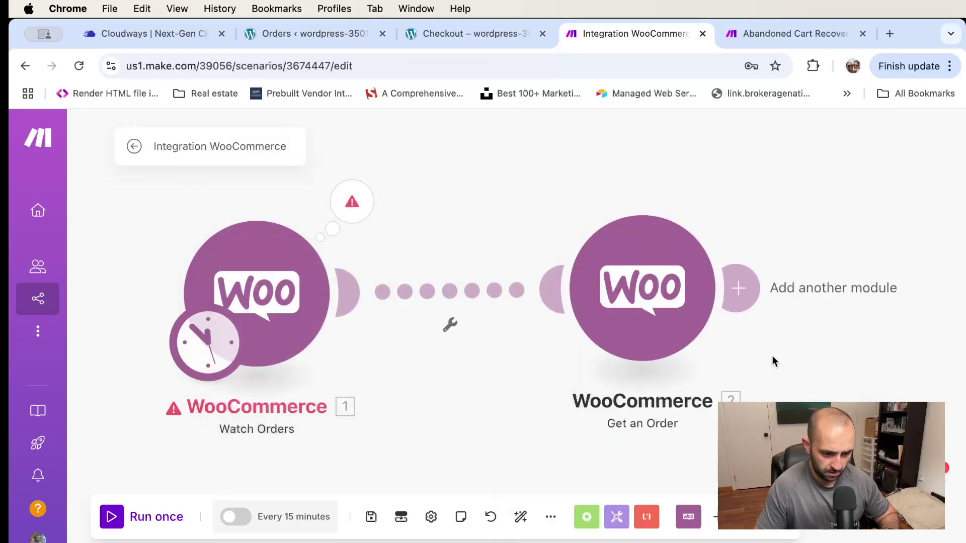
Rearrange both modules on the canvas and auto-align the scenario layout
{"action": "left_click_drag", "start_coordinate": [769, 360], "coordinate": [614, 354]}
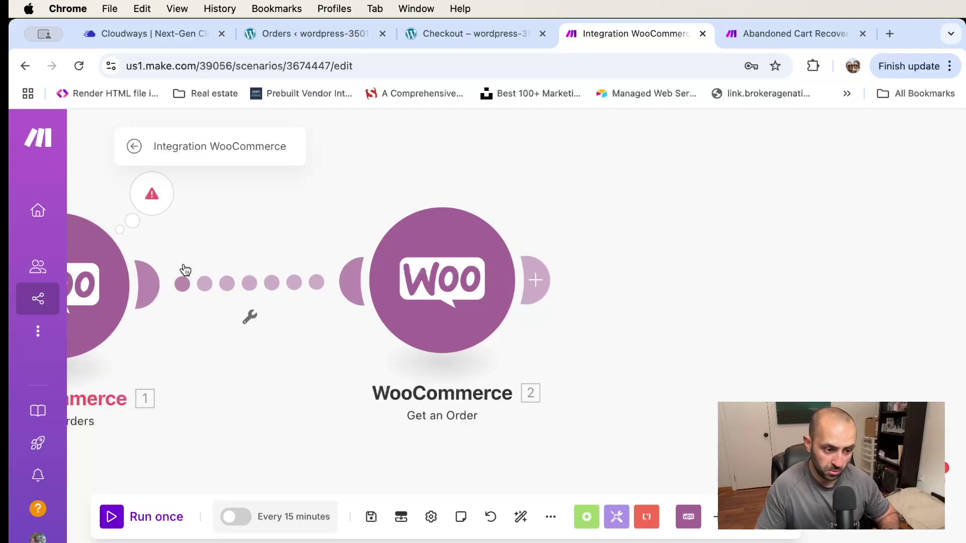
{"action": "left_click_drag", "start_coordinate": [253, 230], "coordinate": [346, 237]}
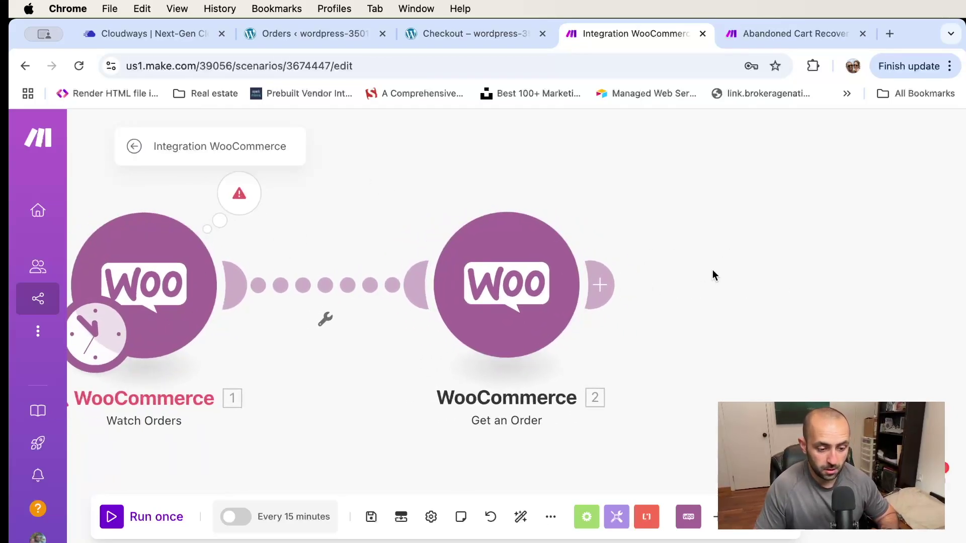
{"action": "scroll", "coordinate": [550, 255], "scroll_direction": "right", "scroll_amount": 3}
{"action": "scroll", "coordinate": [550, 255], "scroll_direction": "down", "scroll_amount": 2}
{"action": "left_click_drag", "start_coordinate": [432, 219], "coordinate": [508, 222]}
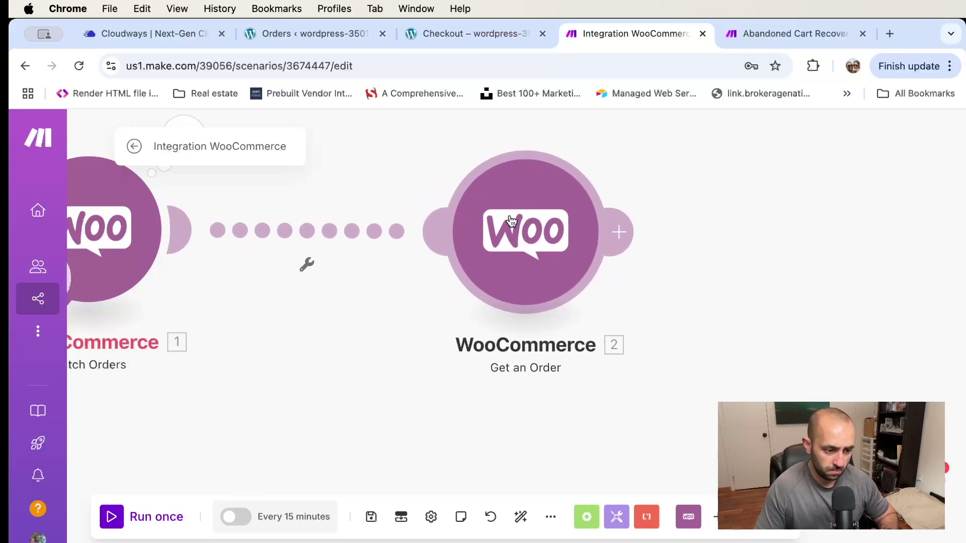
{"action": "left_click", "coordinate": [521, 517]}
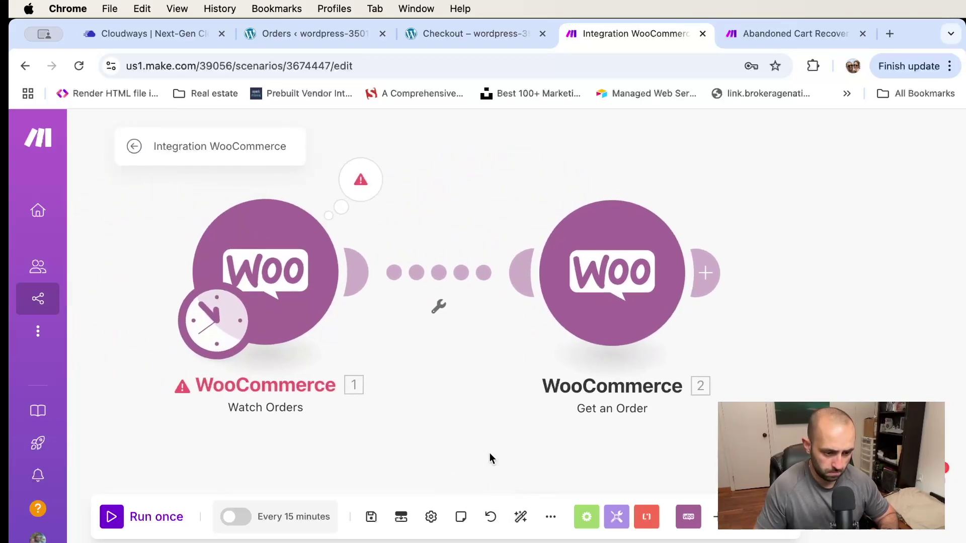
Run the scenario once and inspect failed order 2395's output, including billing and shipping details
{"action": "left_click", "coordinate": [112, 517]}
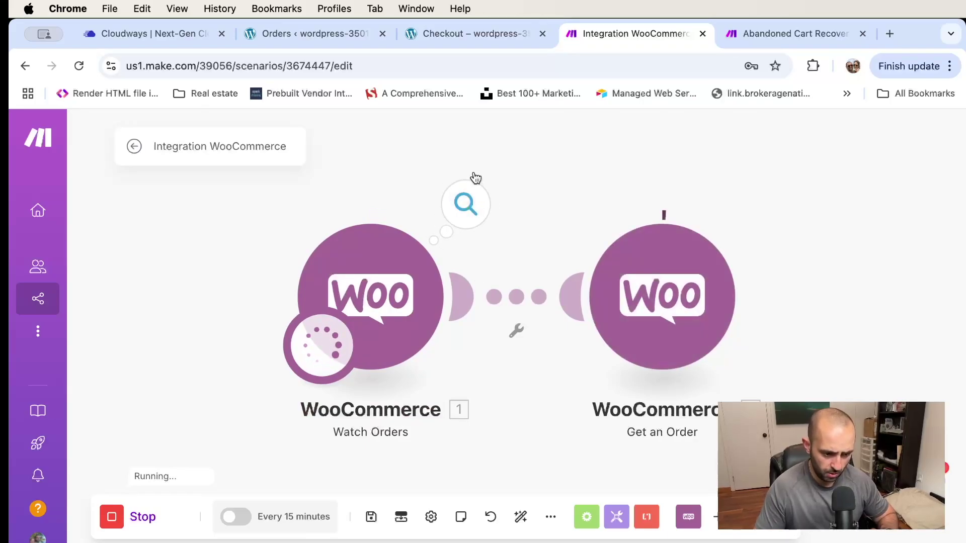
{"action": "left_click", "coordinate": [464, 206]}
{"action": "scroll", "coordinate": [679, 280], "scroll_direction": "down", "scroll_amount": 1}
{"action": "left_click_drag", "start_coordinate": [581, 275], "coordinate": [681, 276]}
{"action": "scroll", "coordinate": [674, 279], "scroll_direction": "down", "scroll_amount": 3}
{"action": "scroll", "coordinate": [654, 281], "scroll_direction": "up", "scroll_amount": 4}
{"action": "left_click", "coordinate": [576, 251]}
{"action": "left_click", "coordinate": [579, 237]}
{"action": "scroll", "coordinate": [724, 257], "scroll_direction": "down", "scroll_amount": 3}
{"action": "left_click_drag", "start_coordinate": [610, 242], "coordinate": [740, 248]}
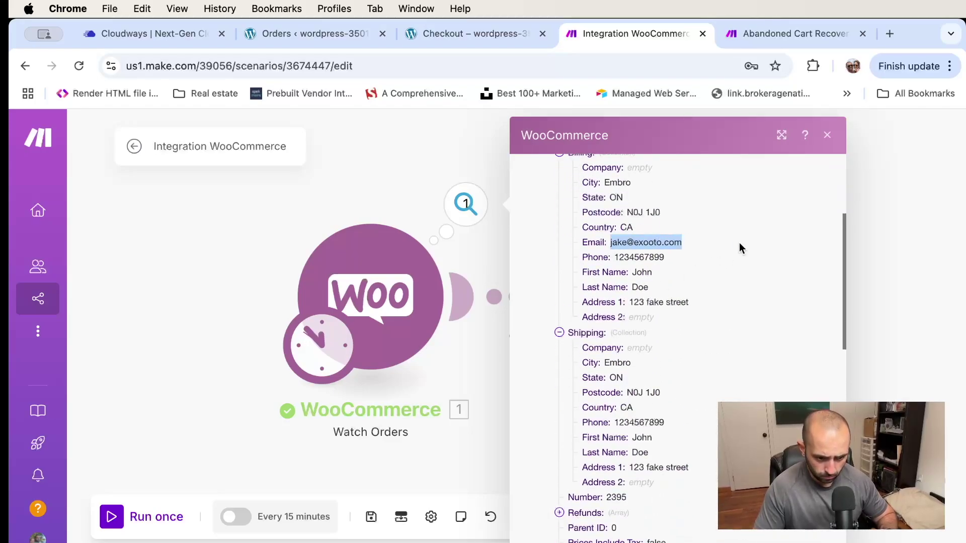
{"action": "scroll", "coordinate": [637, 282], "scroll_direction": "down", "scroll_amount": 10}
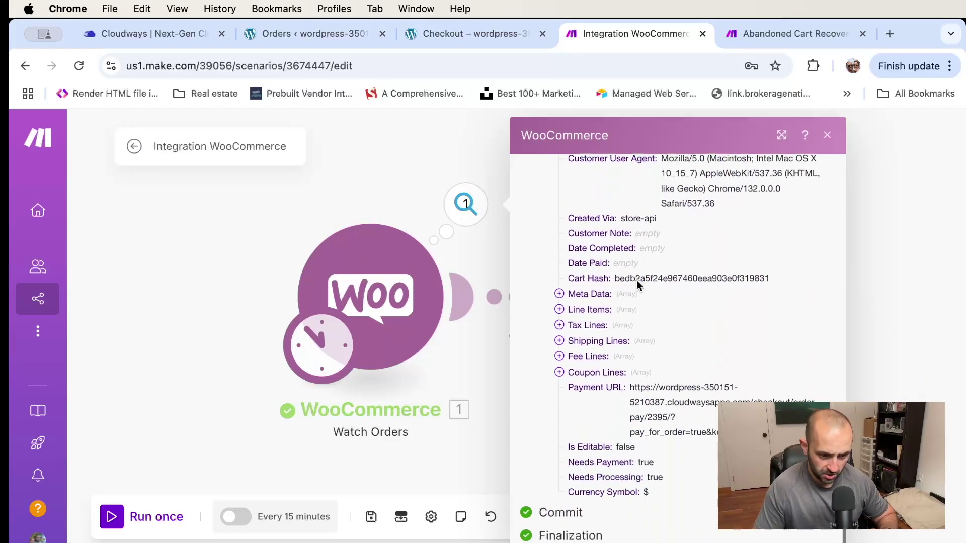
{"action": "left_click", "coordinate": [424, 165]}
Make room on the canvas and add a third module after Get an Order
{"action": "left_click_drag", "start_coordinate": [639, 166], "coordinate": [479, 161]}
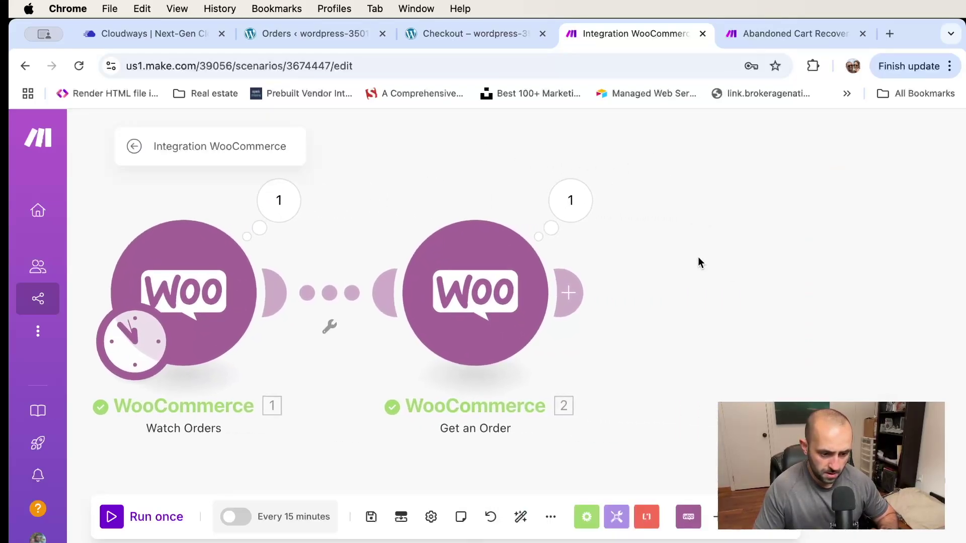
{"action": "left_click_drag", "start_coordinate": [699, 261], "coordinate": [601, 262]}
{"action": "left_click", "coordinate": [471, 286]}
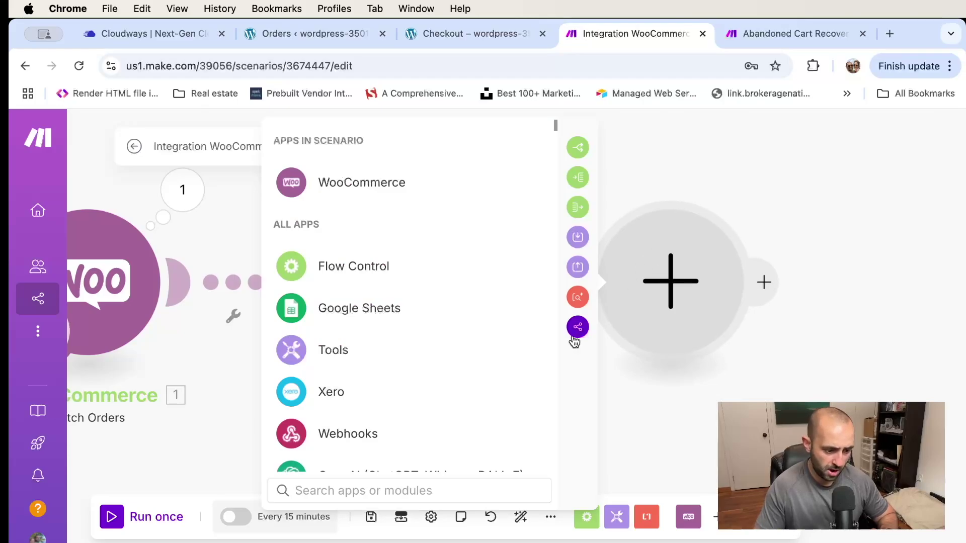
Add a Send an Email module after Get an Order on the current Google connection, keeping Save message at No
{"action": "type", "text": "email"}
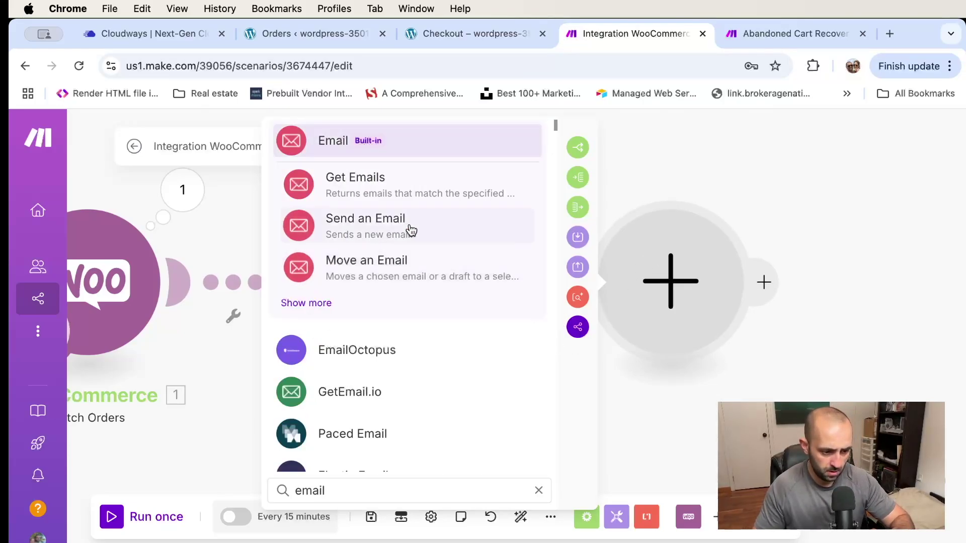
{"action": "left_click", "coordinate": [409, 227]}
{"action": "left_click_drag", "start_coordinate": [681, 265], "coordinate": [813, 265]}
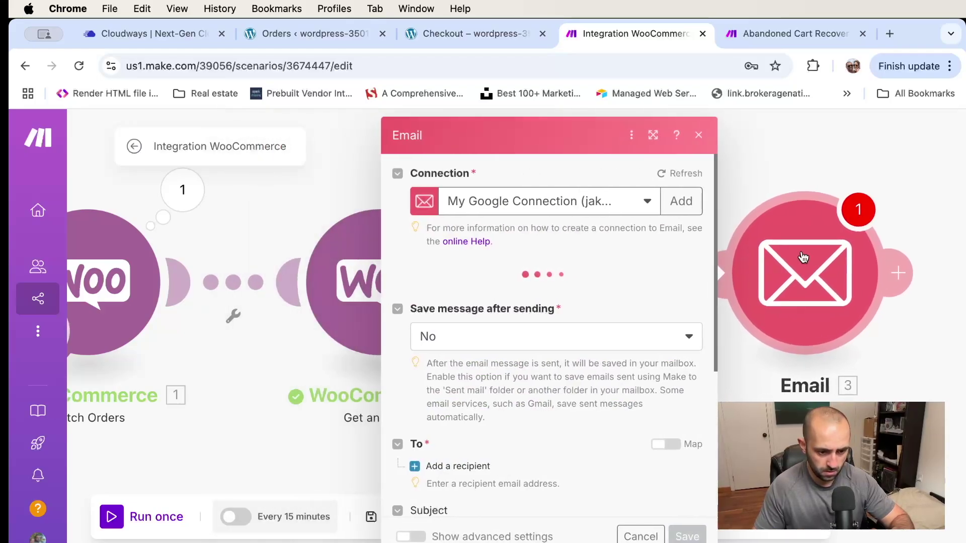
{"action": "left_click", "coordinate": [644, 201]}
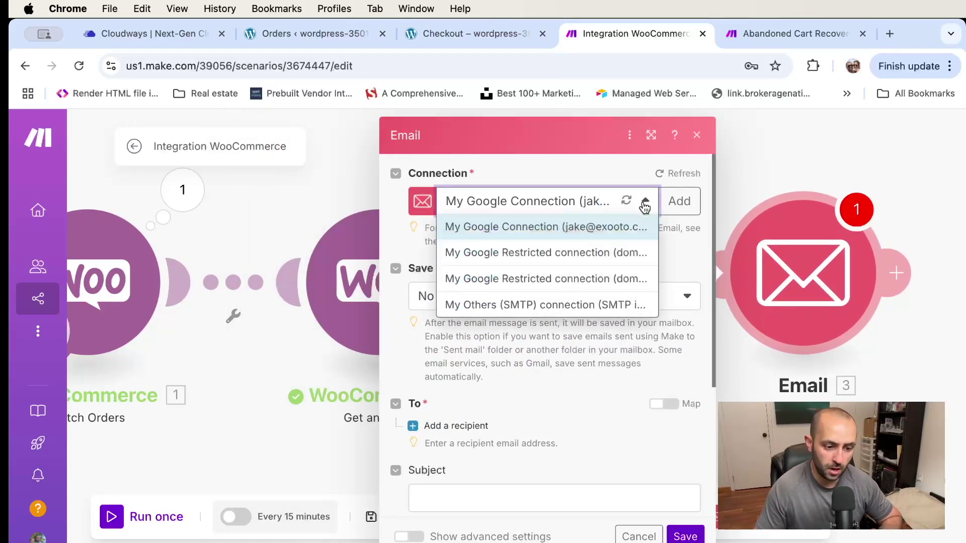
{"action": "left_click", "coordinate": [648, 202]}
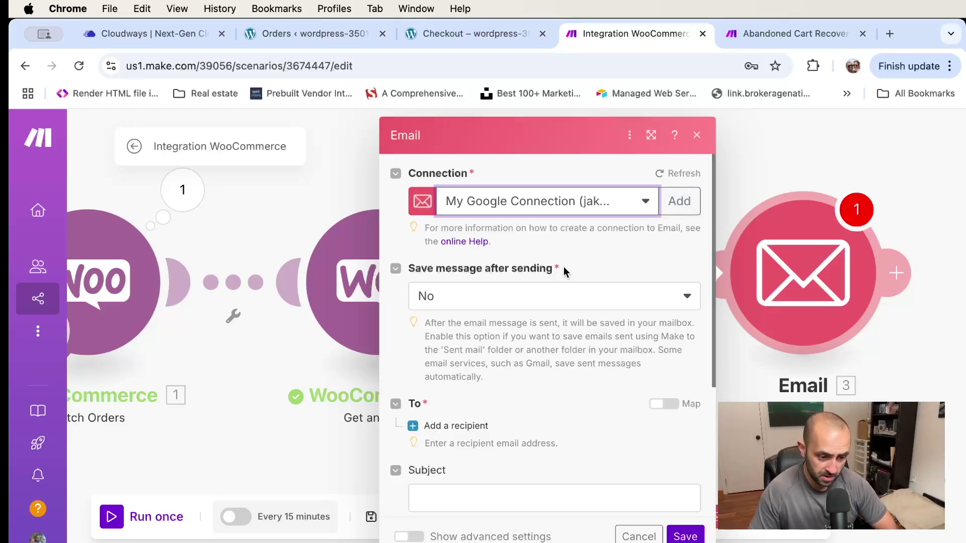
{"action": "scroll", "coordinate": [605, 313], "scroll_direction": "down", "scroll_amount": 3}
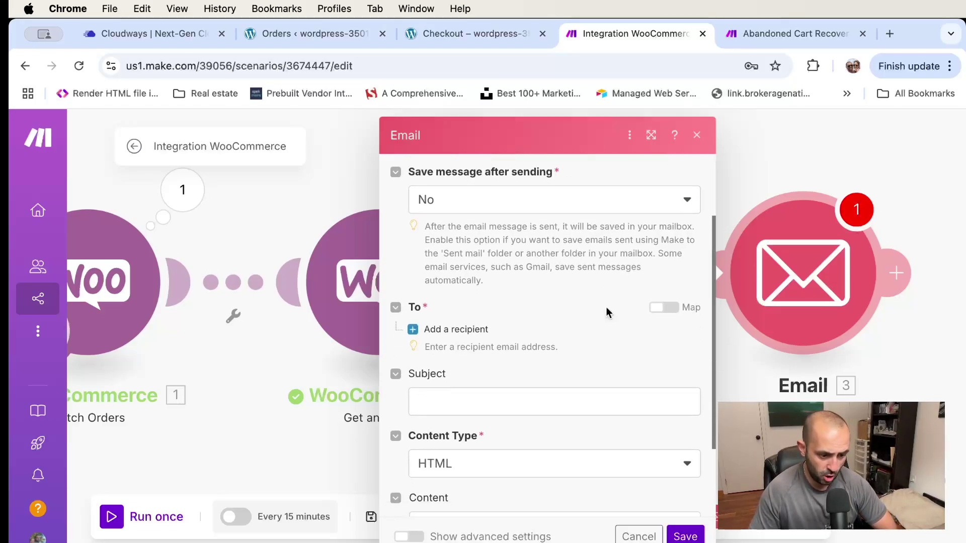
Add a recipient mapped to the order's 2. Billing: Email
{"action": "left_click", "coordinate": [441, 330]}
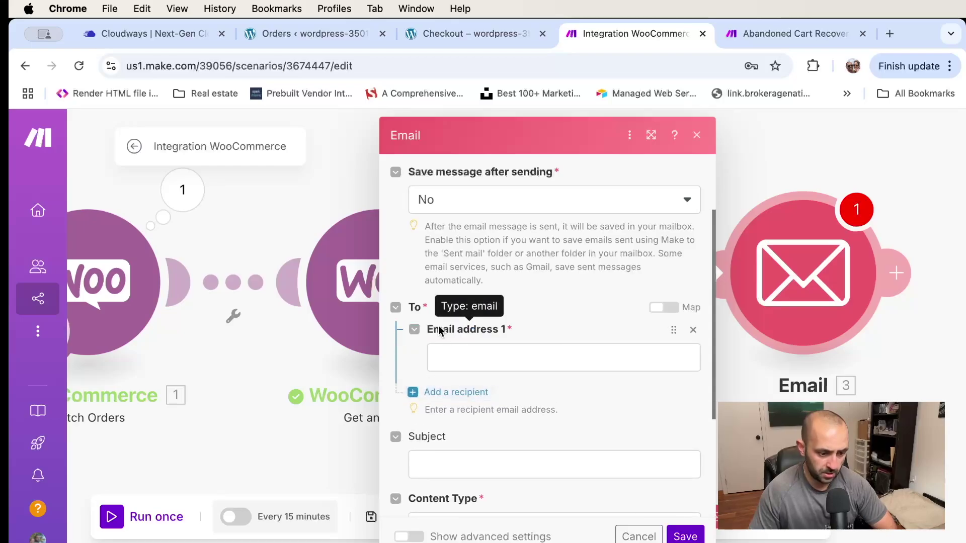
{"action": "left_click", "coordinate": [495, 355]}
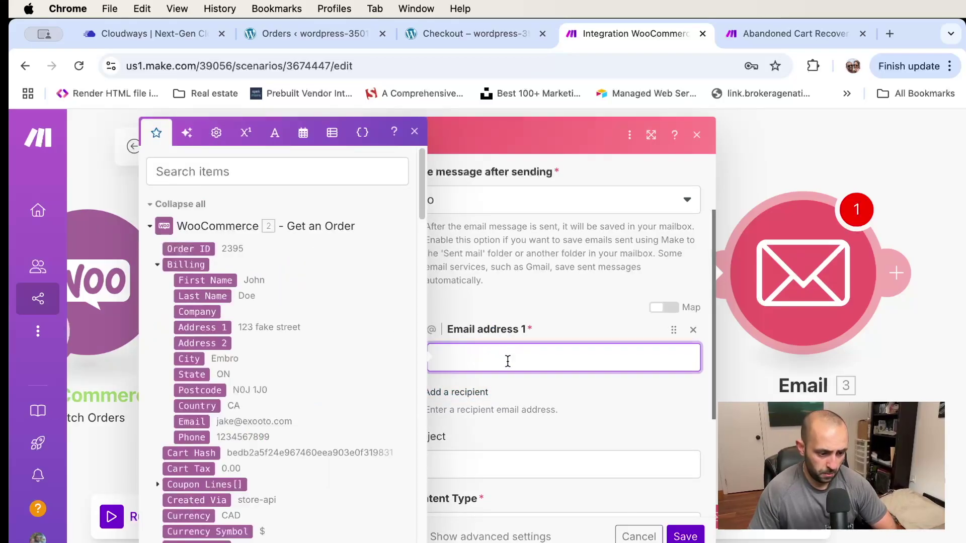
{"action": "scroll", "coordinate": [218, 321], "scroll_direction": "down", "scroll_amount": 3}
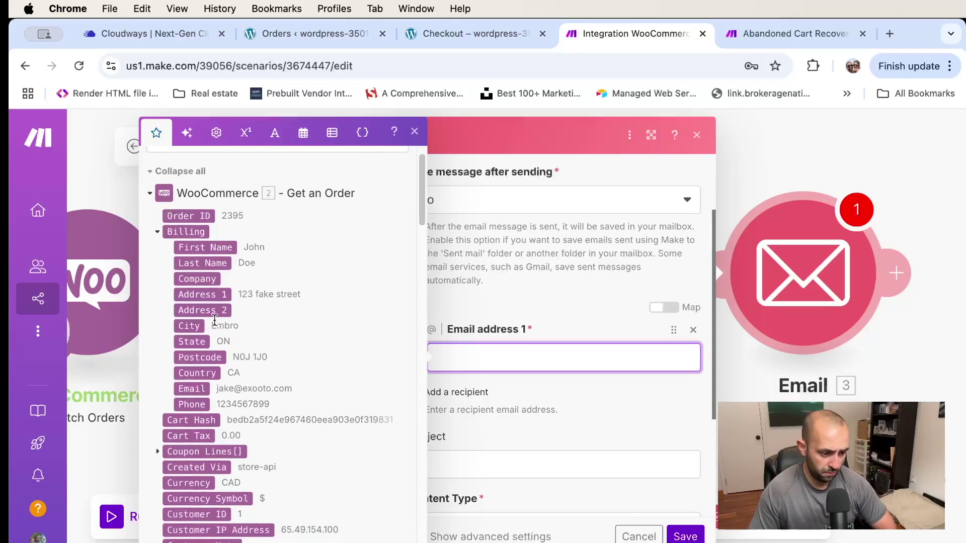
{"action": "left_click_drag", "start_coordinate": [200, 340], "coordinate": [493, 357]}
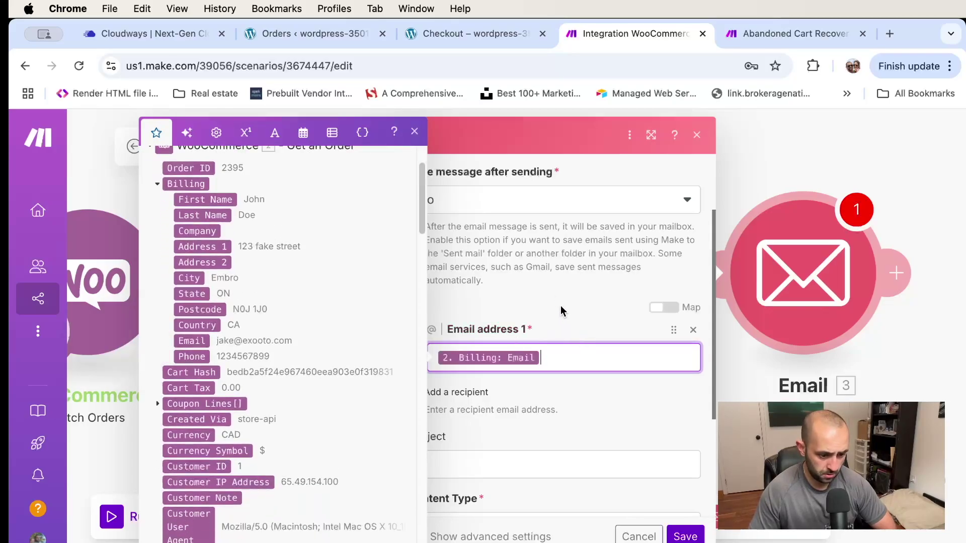
{"action": "left_click", "coordinate": [560, 305]}
{"action": "scroll", "coordinate": [565, 375], "scroll_direction": "down", "scroll_amount": 3}
Enter the email subject 'What the heck?!?'
{"action": "left_click", "coordinate": [505, 319]}
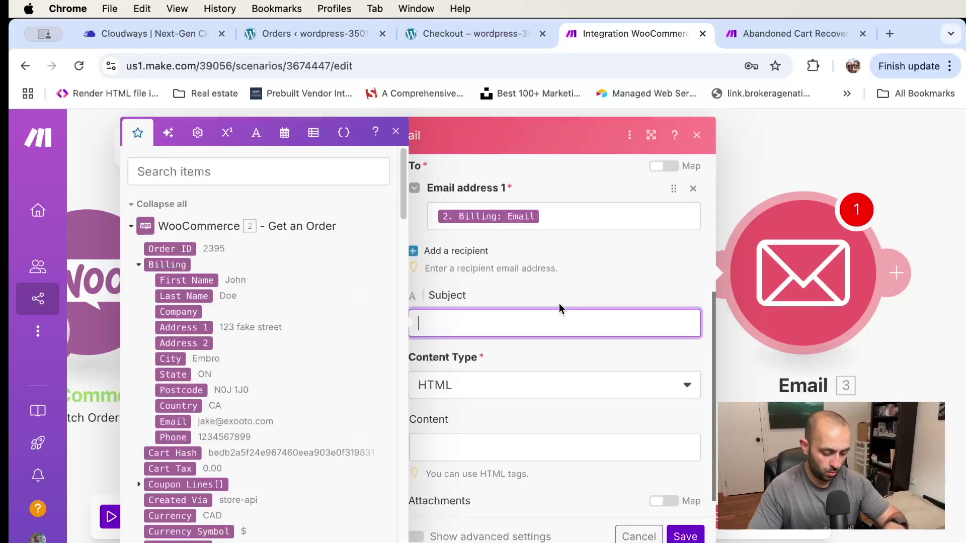
{"action": "type", "text": "What the heck?!?"}
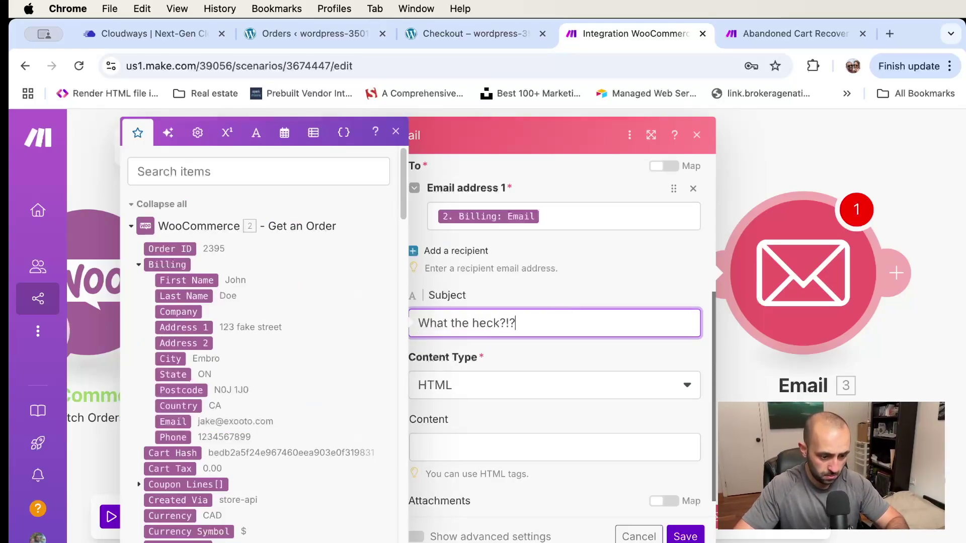
{"action": "left_click", "coordinate": [613, 355]}
{"action": "scroll", "coordinate": [553, 367], "scroll_direction": "down", "scroll_amount": 1}
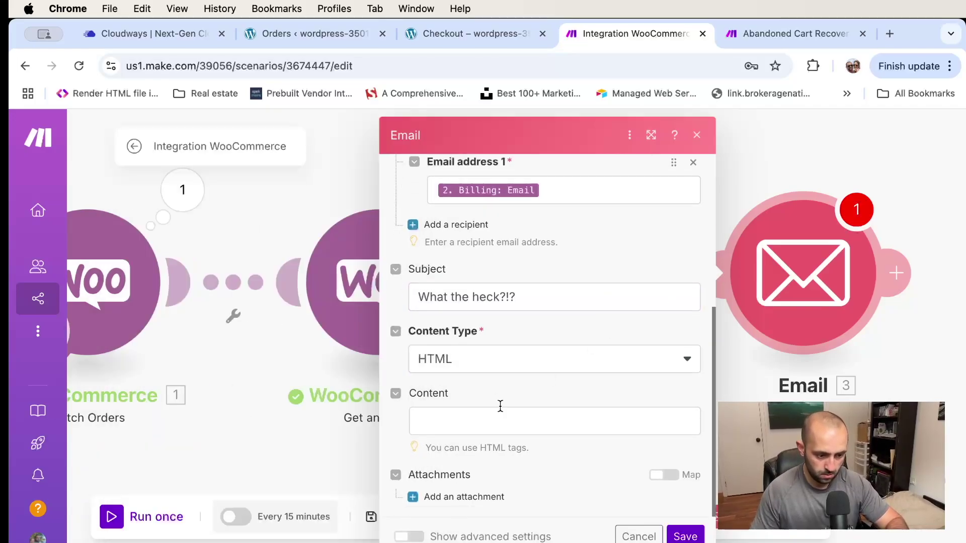
Start the email body with 'Hi' plus the mapped billing First Name and a comma
{"action": "left_click", "coordinate": [543, 420]}
{"action": "type", "text": "Hi"}
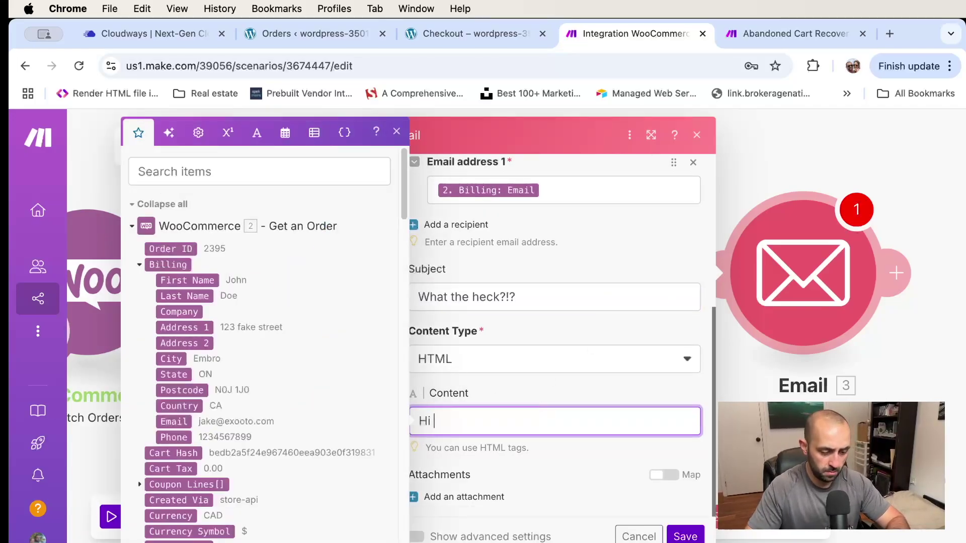
{"action": "left_click", "coordinate": [183, 280]}
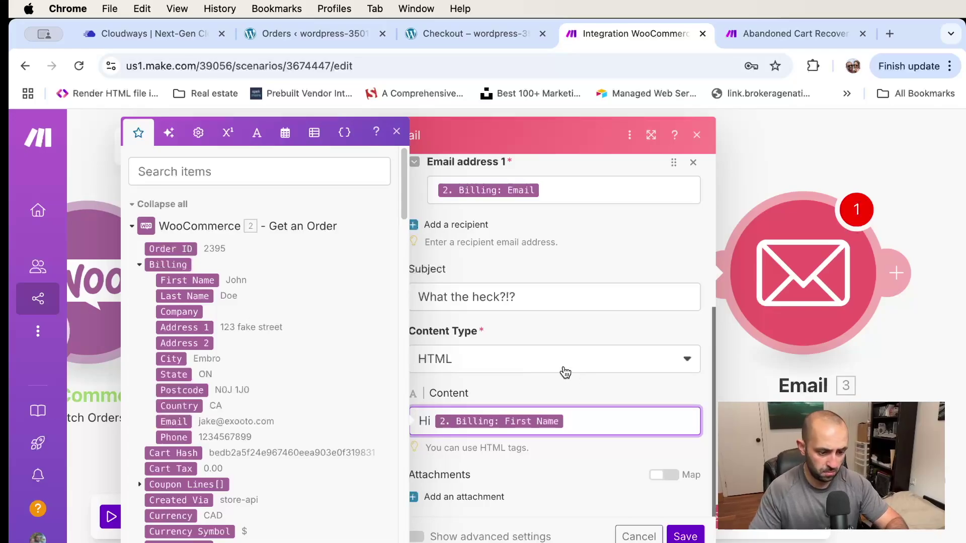
{"action": "type", "text": ","}
{"action": "key", "text": "Return"}
{"action": "key", "text": "Return"}
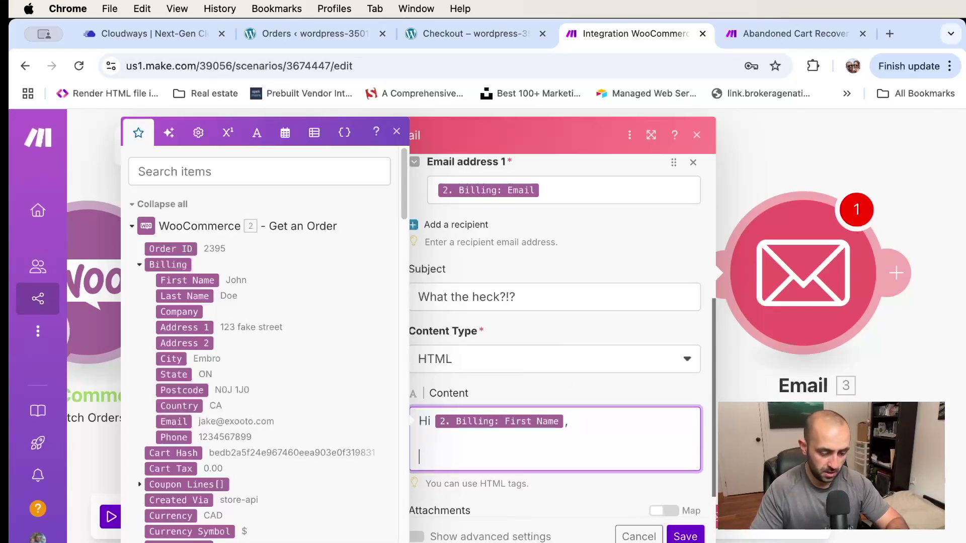
{"action": "scroll", "coordinate": [549, 293], "scroll_direction": "down", "scroll_amount": 1}
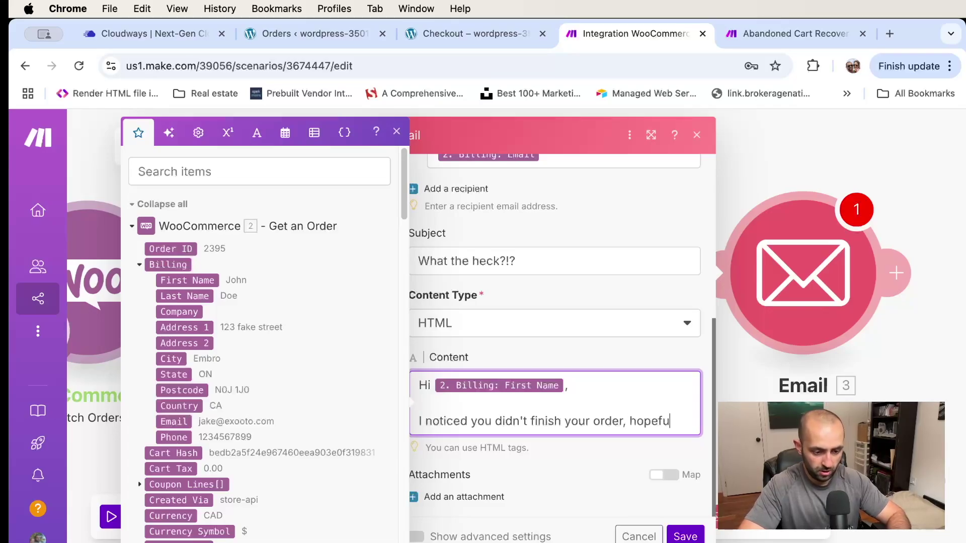
Write the opening paragraph offering a 5% discount code for the customer's next order
{"action": "type", "text": "y this"}
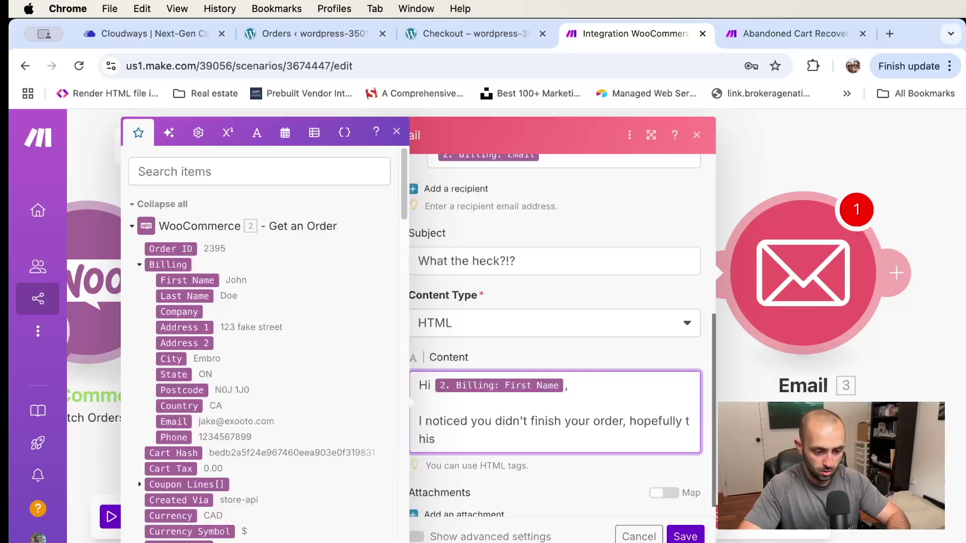
{"action": "key", "text": "BackSpace"}
{"action": "key", "text": "BackSpace"}
{"action": "key", "text": "BackSpace"}
{"action": "type", "text": "this"}
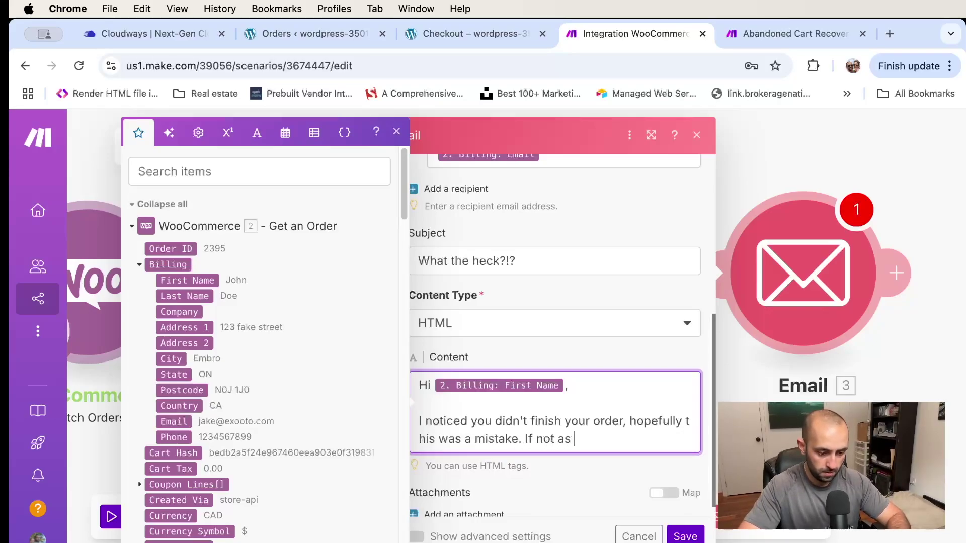
{"action": "key", "text": "BackSpace"}
{"action": "key", "text": "BackSpace"}
{"action": "key", "text": "BackSpace"}
{"action": "key", "text": "BackSpace"}
{"action": "key", "text": "BackSpace"}
{"action": "key", "text": "BackSpace"}
{"action": "key", "text": "BackSpace"}
{"action": "key", "text": "BackSpace"}
{"action": "key", "text": "BackSpace"}
{"action": "key", "text": "BackSpace"}
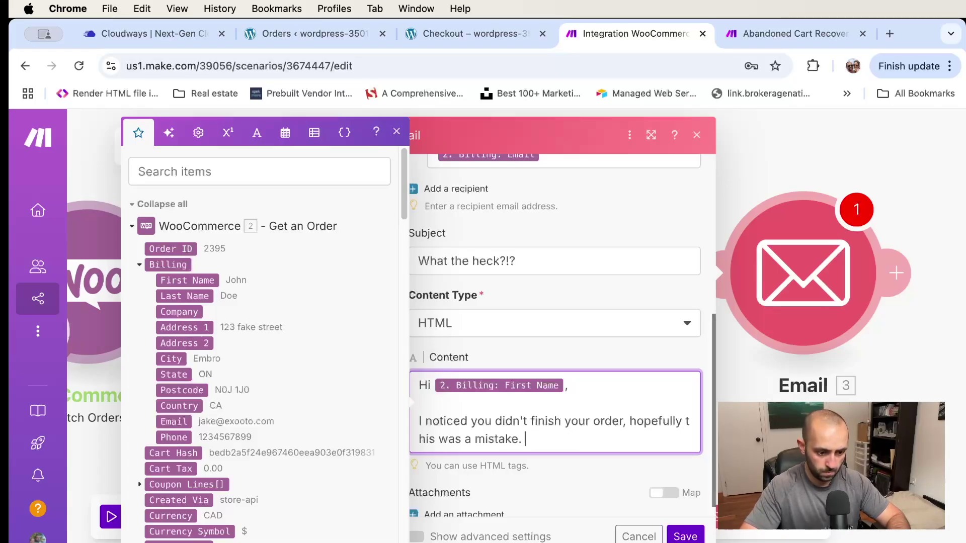
{"action": "type", "text": "al sweene"}
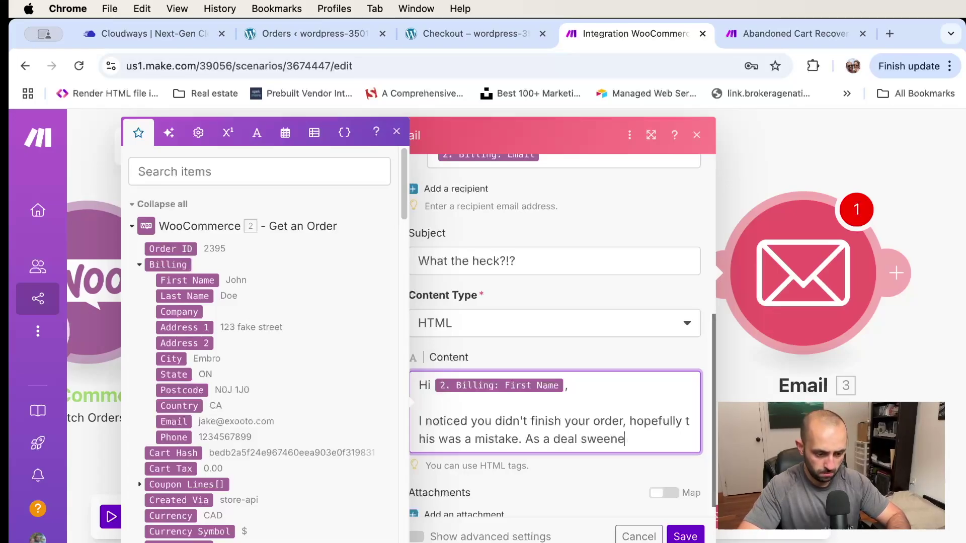
{"action": "key", "text": "BackSpace"}
{"action": "key", "text": "BackSpace"}
{"action": "key", "text": "BackSpace"}
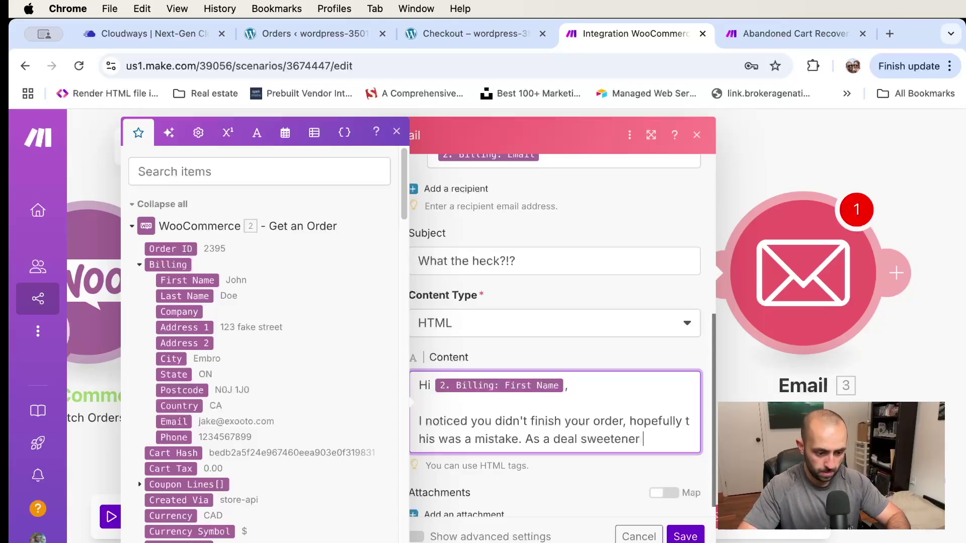
{"action": "type", "text": "tener heres a 5%"}
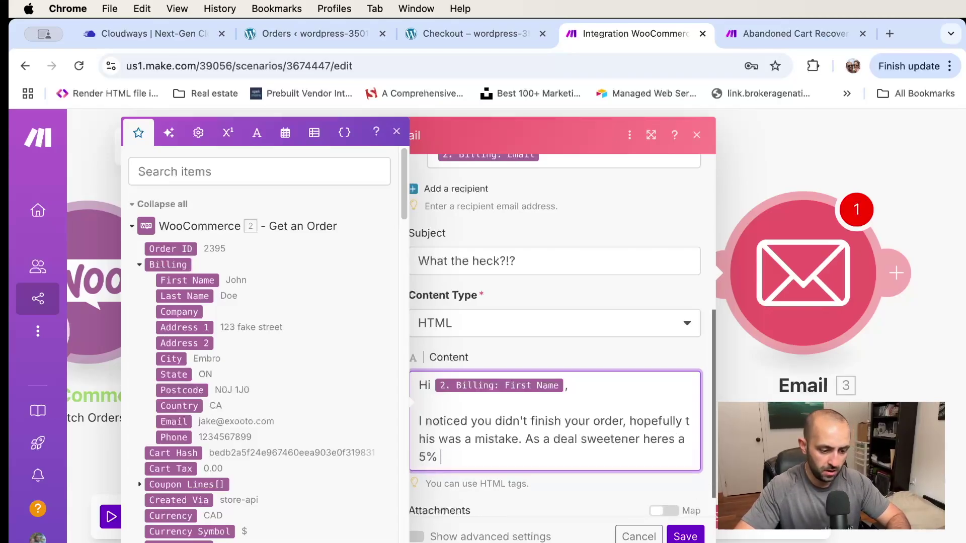
{"action": "type", "text": " promo code"}
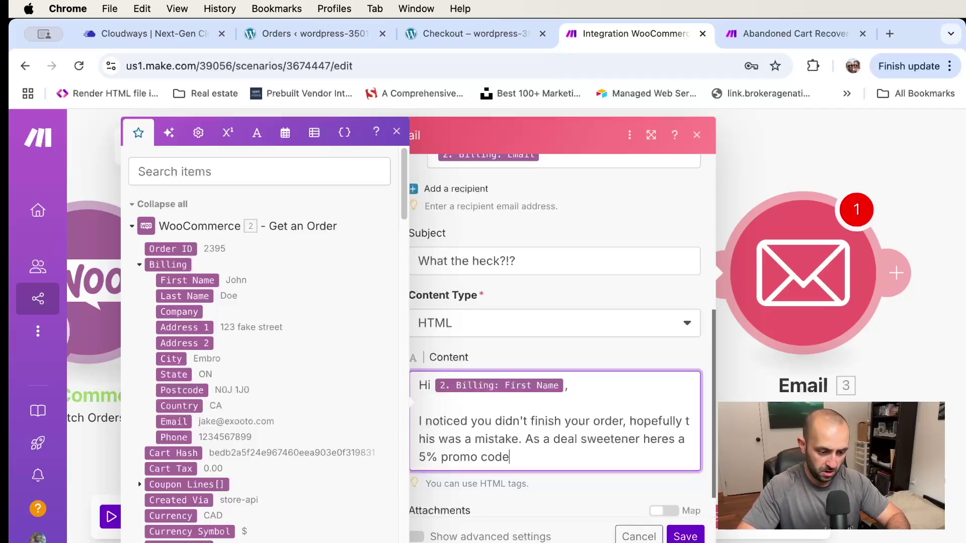
{"action": "key", "text": "BackSpace"}
{"action": "key", "text": "BackSpace"}
{"action": "key", "text": "BackSpace"}
{"action": "key", "text": "BackSpace"}
{"action": "key", "text": "BackSpace"}
{"action": "key", "text": "BackSpace"}
{"action": "key", "text": "BackSpace"}
{"action": "key", "text": "BackSpace"}
{"action": "key", "text": "BackSpace"}
{"action": "type", "text": "discount code for your nex"}
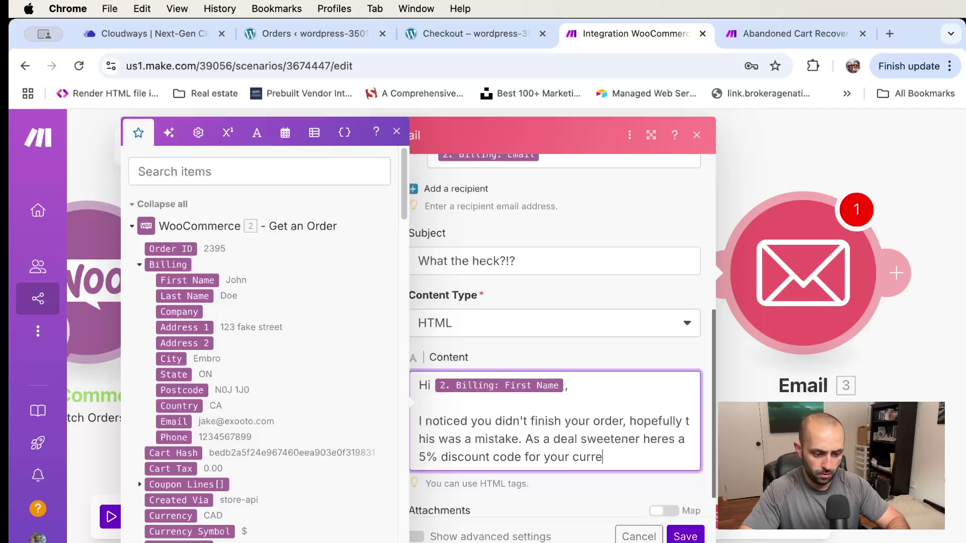
{"action": "scroll", "coordinate": [569, 250], "scroll_direction": "down", "scroll_amount": 1}
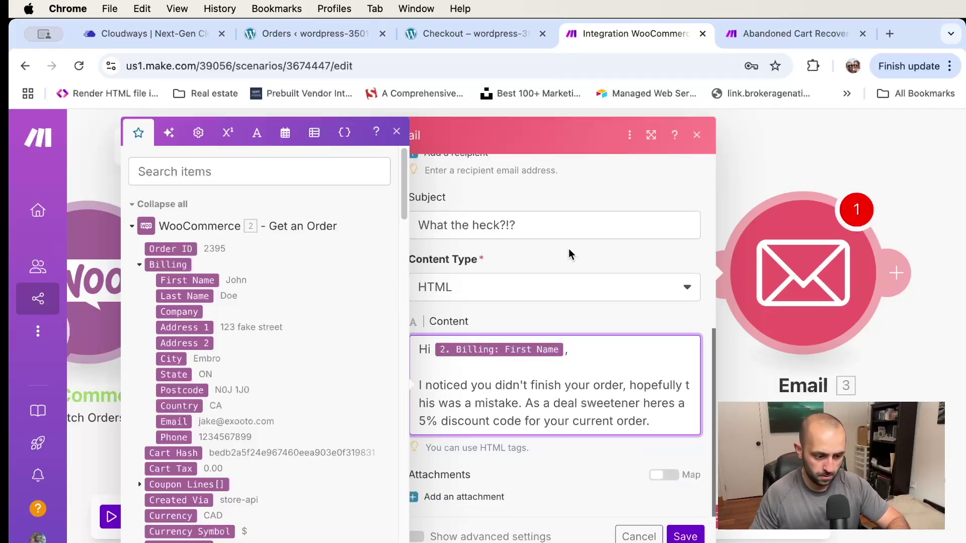
Add the line Promo code: "5OFF", an offer to answer questions, and a 'Cheers,' sign-off with the sender's name
{"action": "key", "text": "Return"}
{"action": "key", "text": "Return"}
{"action": "scroll", "coordinate": [529, 279], "scroll_direction": "down", "scroll_amount": 1}
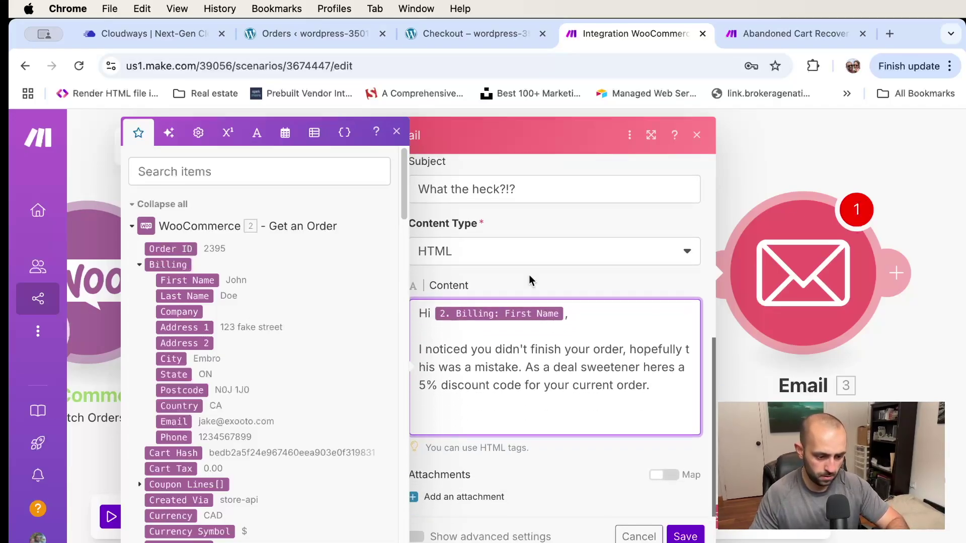
{"action": "type", "text": "Promo code"}
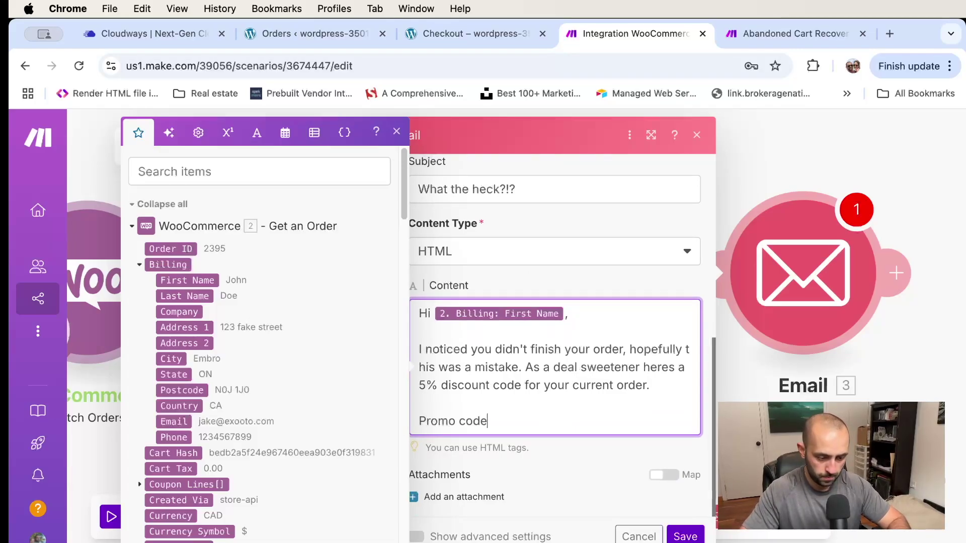
{"action": "type", "text": ": \"5OF"}
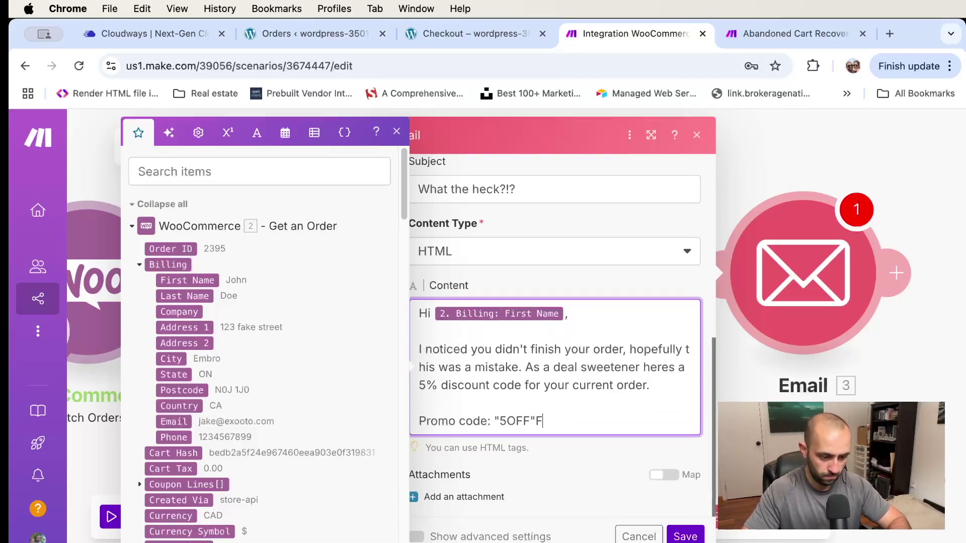
{"action": "type", "text": "F\"F"}
{"action": "key", "text": "BackSpace"}
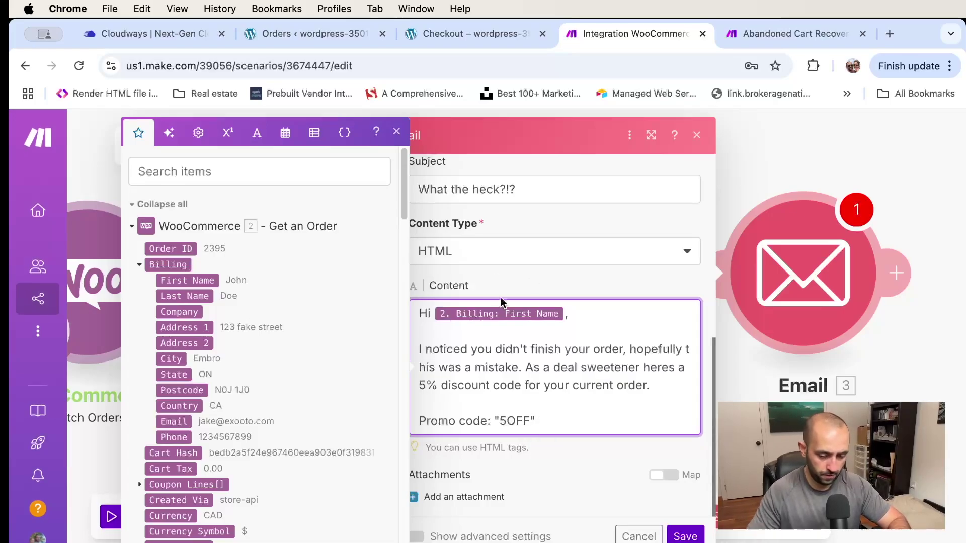
{"action": "key", "text": "Return"}
{"action": "key", "text": "Return"}
{"action": "type", "text": "Let me kmo"}
{"action": "key", "text": "BackSpace"}
{"action": "key", "text": "BackSpace"}
{"action": "type", "text": "now if"}
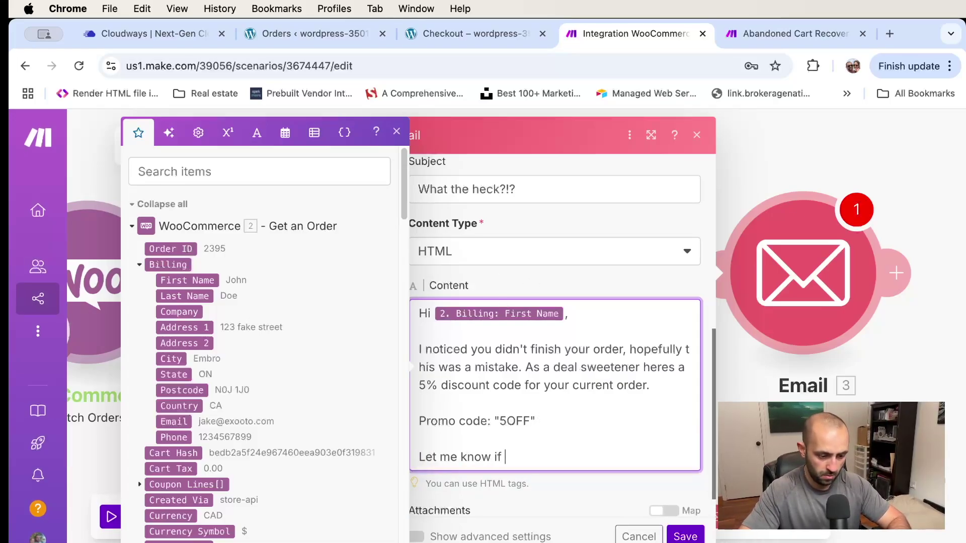
{"action": "type", "text": " I can answer any questions,"}
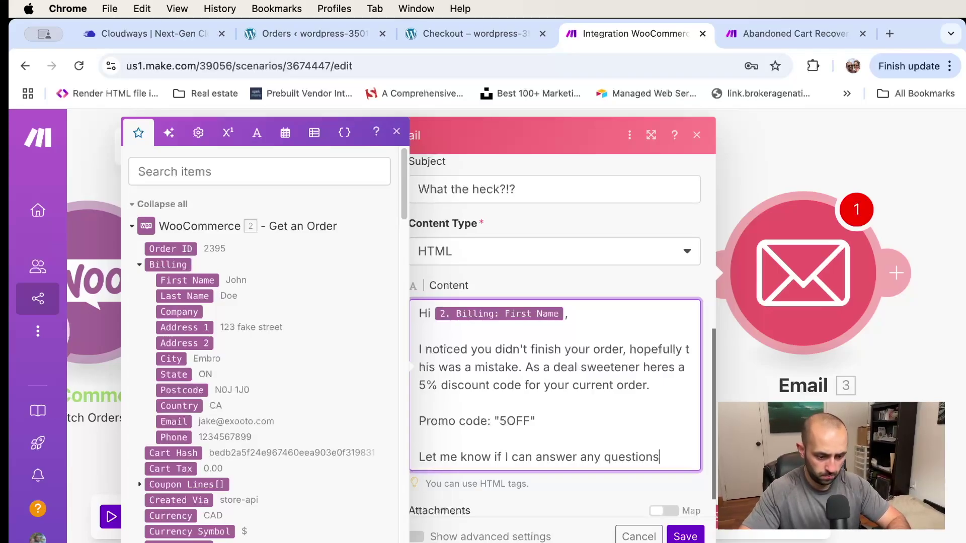
{"action": "key", "text": "Return"}
{"action": "type", "text": "Cheers,"}
{"action": "key", "text": "Return"}
{"action": "type", "text": "Jake."}
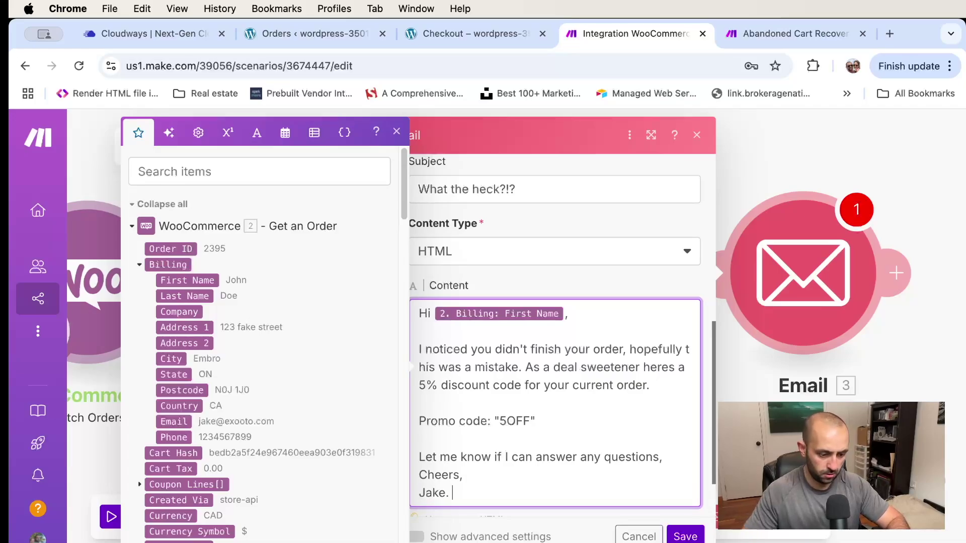
Correct 'heres' to 'here's', review the message, and save the Email module
{"action": "scroll", "coordinate": [518, 362], "scroll_direction": "down", "scroll_amount": 3}
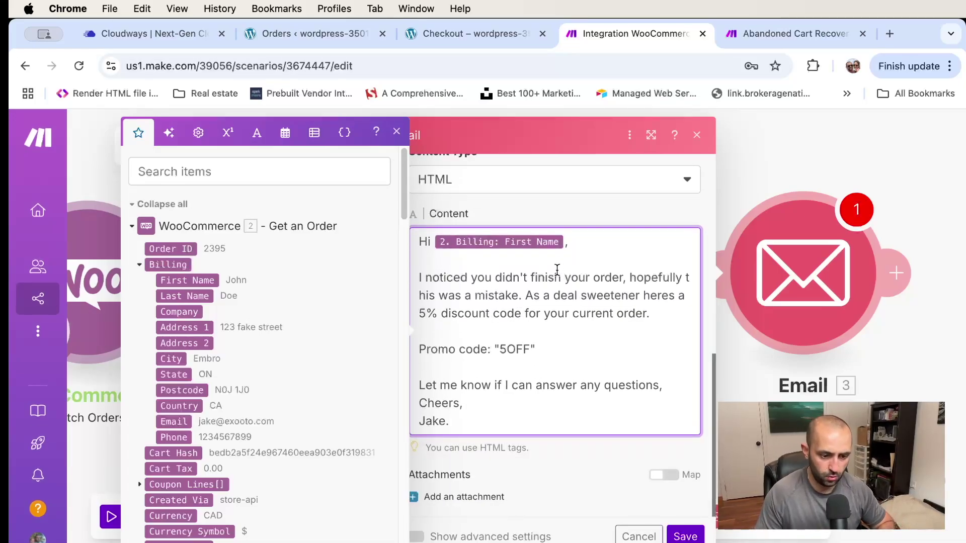
{"action": "scroll", "coordinate": [557, 270], "scroll_direction": "up", "scroll_amount": 8}
{"action": "scroll", "coordinate": [543, 274], "scroll_direction": "up", "scroll_amount": 7}
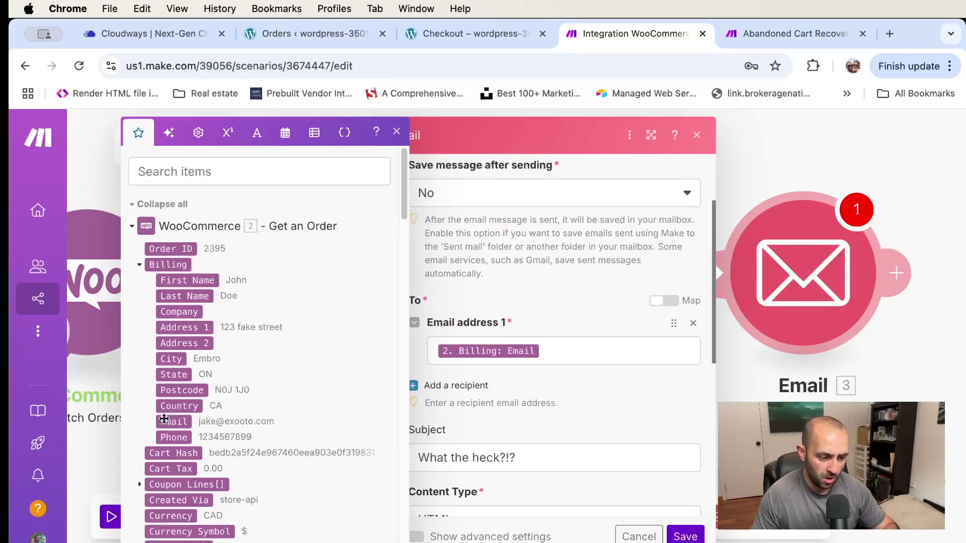
{"action": "scroll", "coordinate": [606, 403], "scroll_direction": "down", "scroll_amount": 9}
{"action": "scroll", "coordinate": [581, 362], "scroll_direction": "down", "scroll_amount": 3}
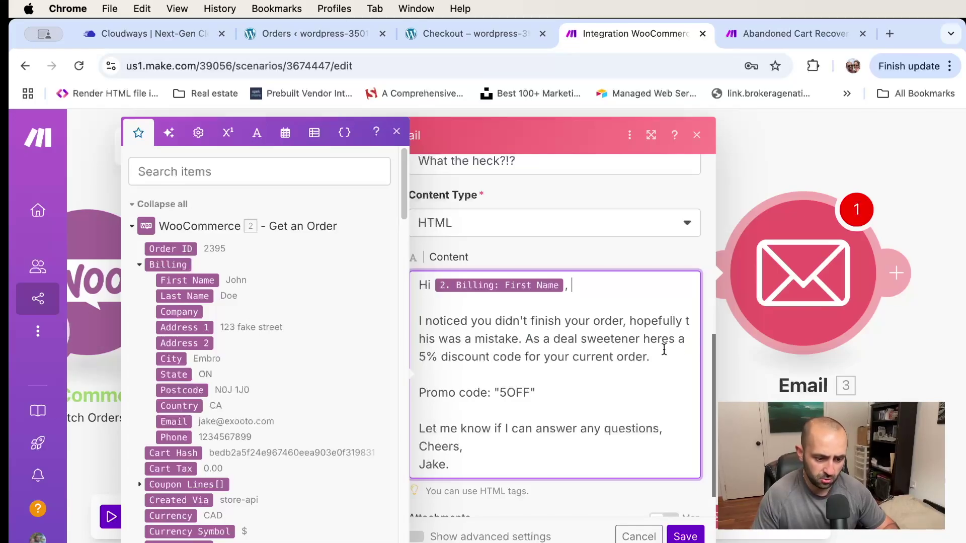
{"action": "left_click", "coordinate": [672, 336]}
{"action": "type", "text": "'"}
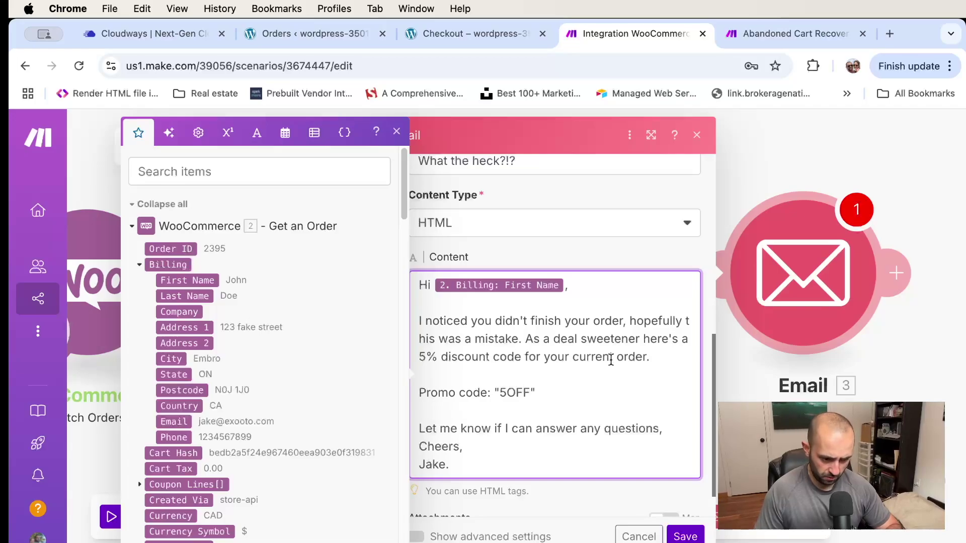
{"action": "left_click", "coordinate": [657, 360]}
{"action": "left_click", "coordinate": [547, 394]}
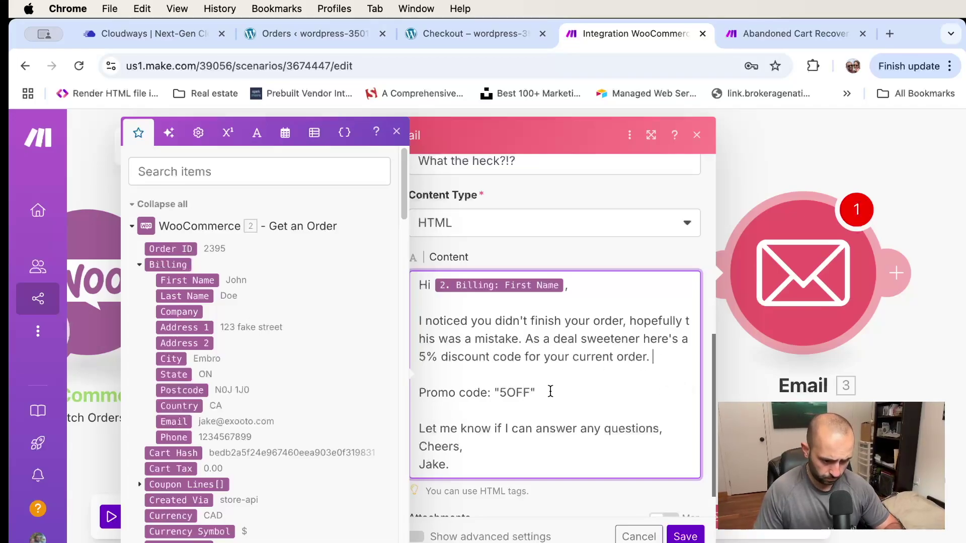
{"action": "scroll", "coordinate": [503, 387], "scroll_direction": "down", "scroll_amount": 1}
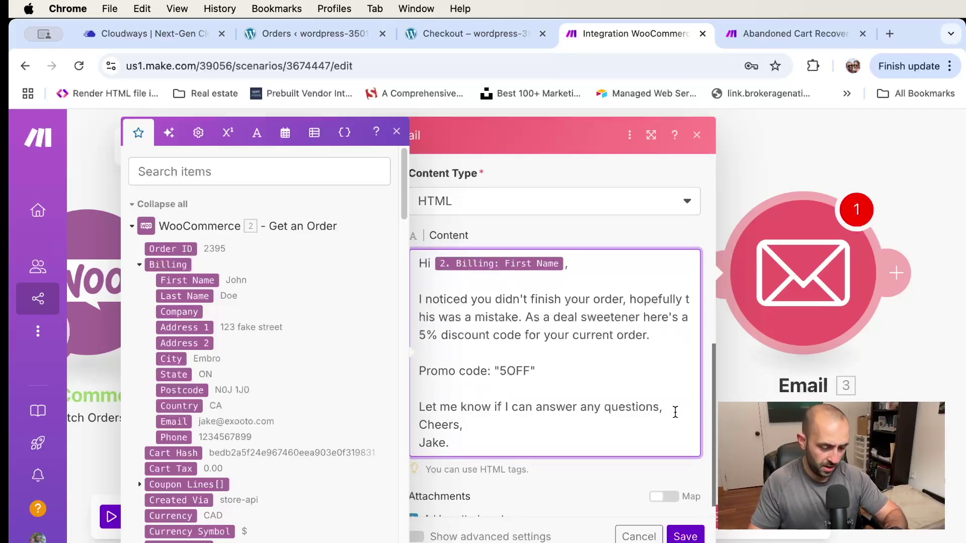
{"action": "scroll", "coordinate": [589, 377], "scroll_direction": "up", "scroll_amount": 2}
{"action": "scroll", "coordinate": [584, 337], "scroll_direction": "down", "scroll_amount": 3}
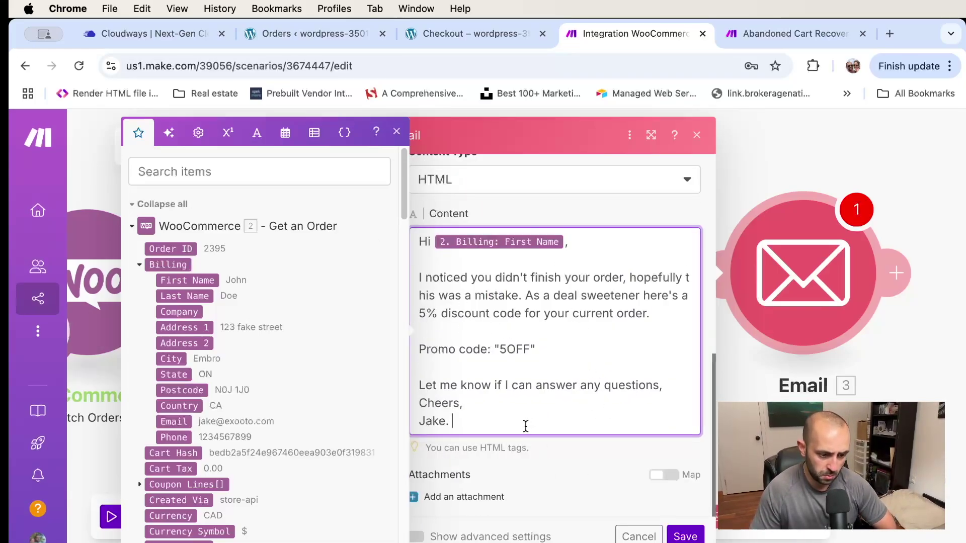
{"action": "left_click", "coordinate": [685, 535]}
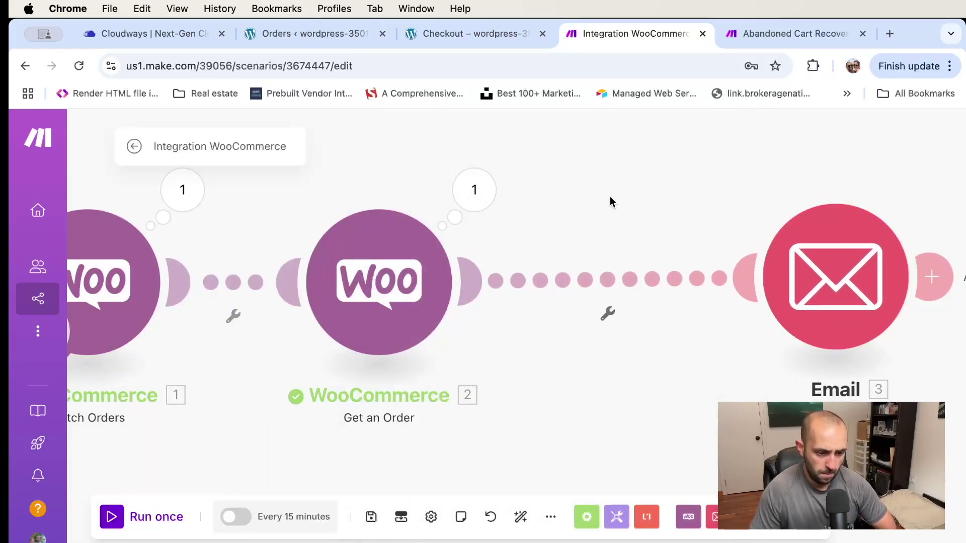
{"action": "left_click", "coordinate": [487, 42]}
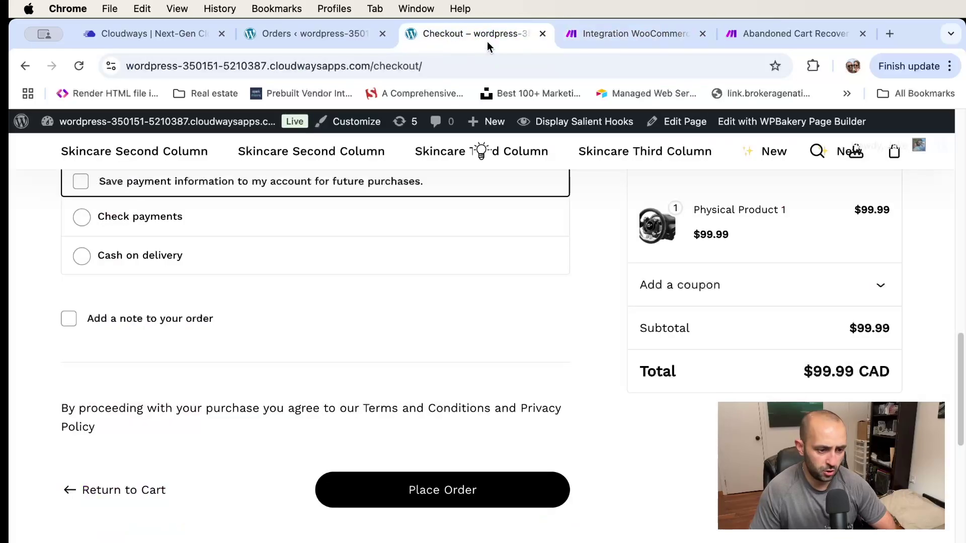
Draft a new WooCommerce coupon with code 5OFF, amount 5%, and free shipping allowed
{"action": "left_click", "coordinate": [324, 34]}
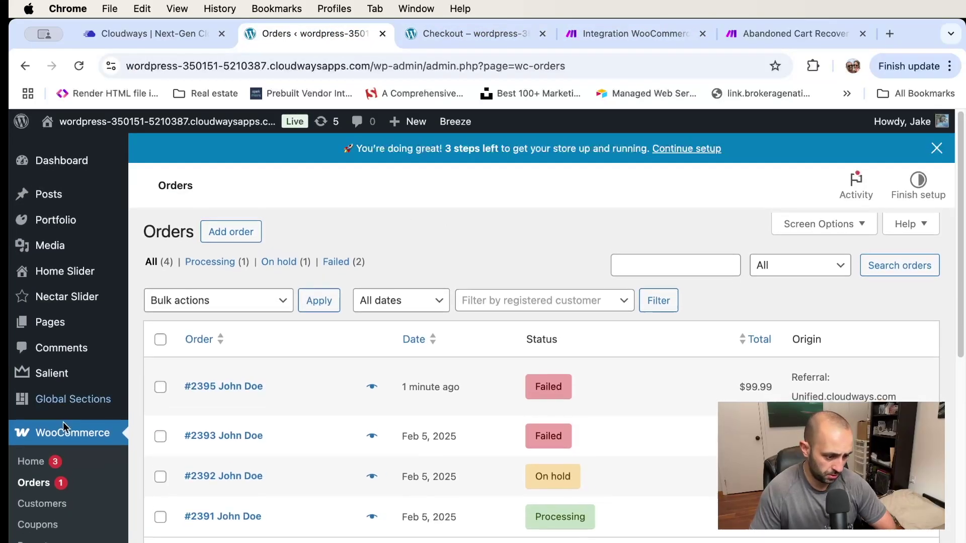
{"action": "scroll", "coordinate": [79, 424], "scroll_direction": "down", "scroll_amount": 5}
{"action": "left_click", "coordinate": [372, 296]}
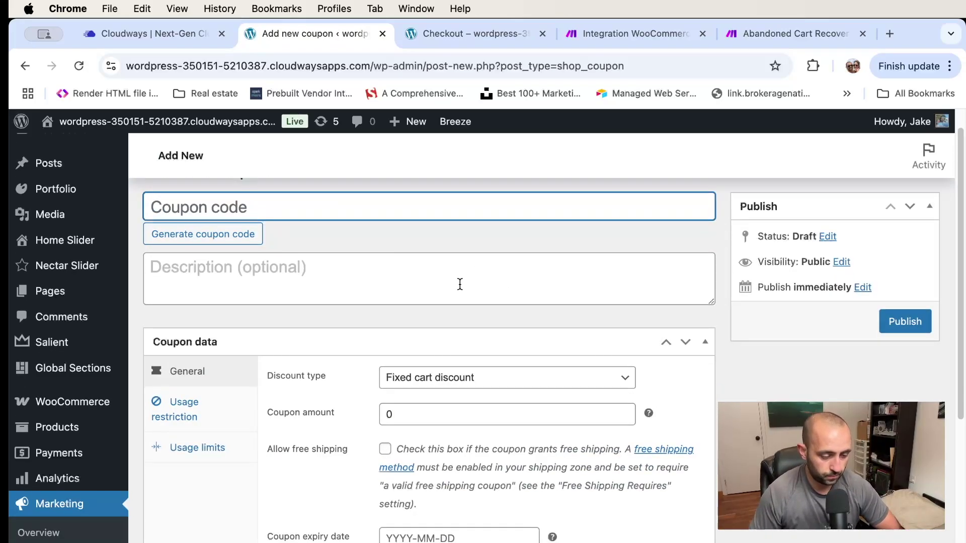
{"action": "type", "text": "50"}
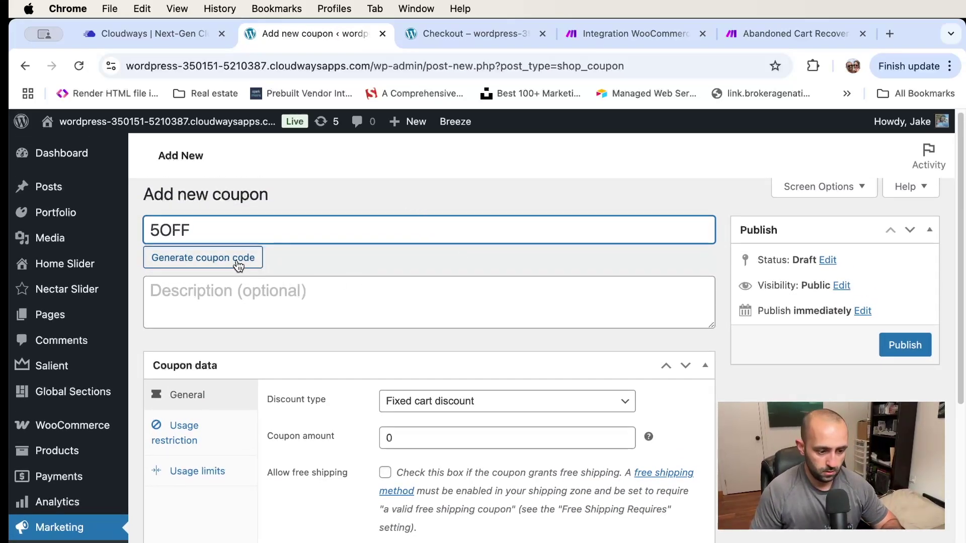
{"action": "scroll", "coordinate": [429, 371], "scroll_direction": "down", "scroll_amount": 2}
{"action": "double_click", "coordinate": [421, 388]}
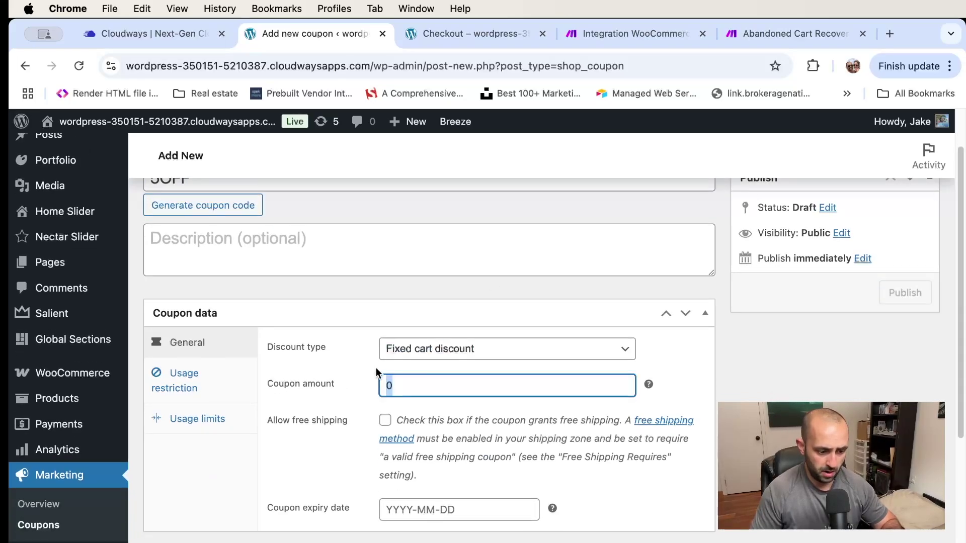
{"action": "mouse_move", "coordinate": [649, 387]}
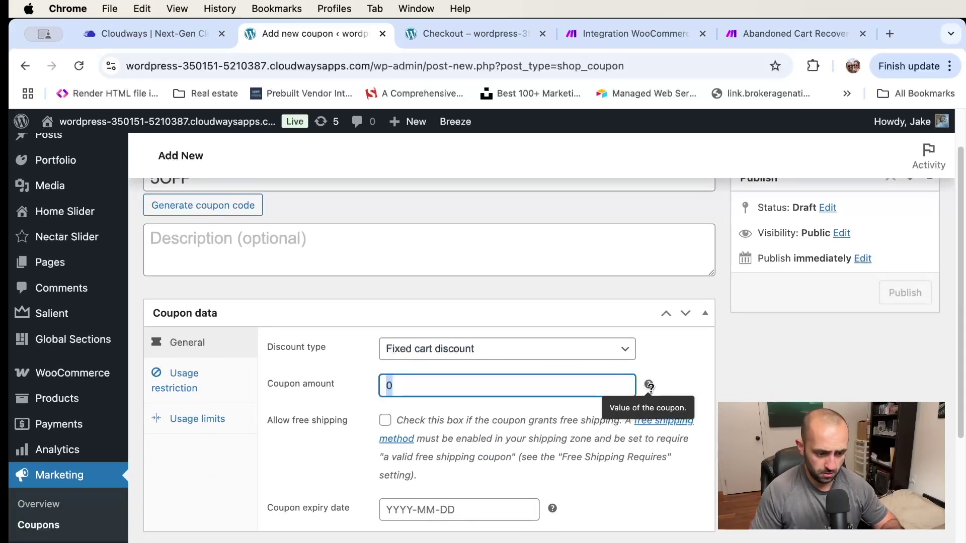
{"action": "type", "text": "5%"}
{"action": "left_click", "coordinate": [700, 385]}
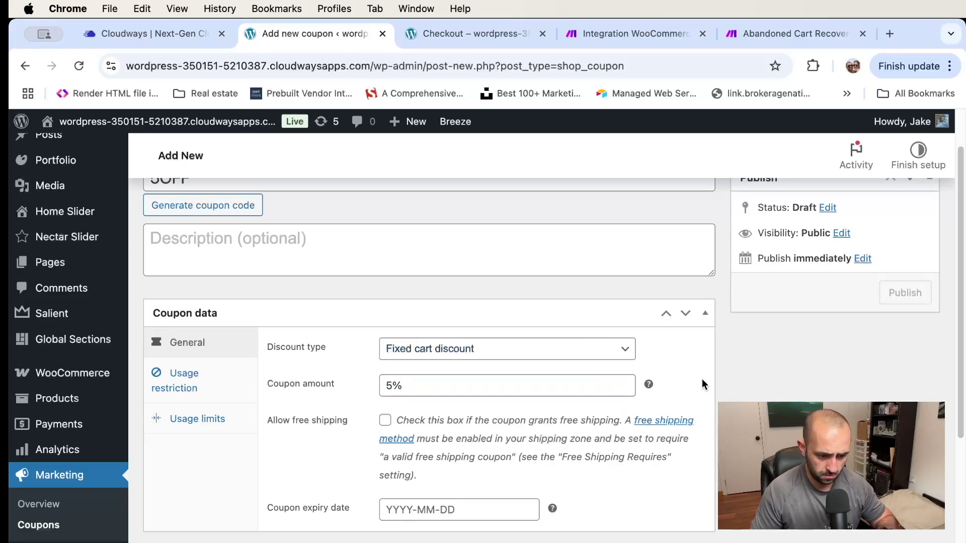
{"action": "left_click", "coordinate": [385, 422]}
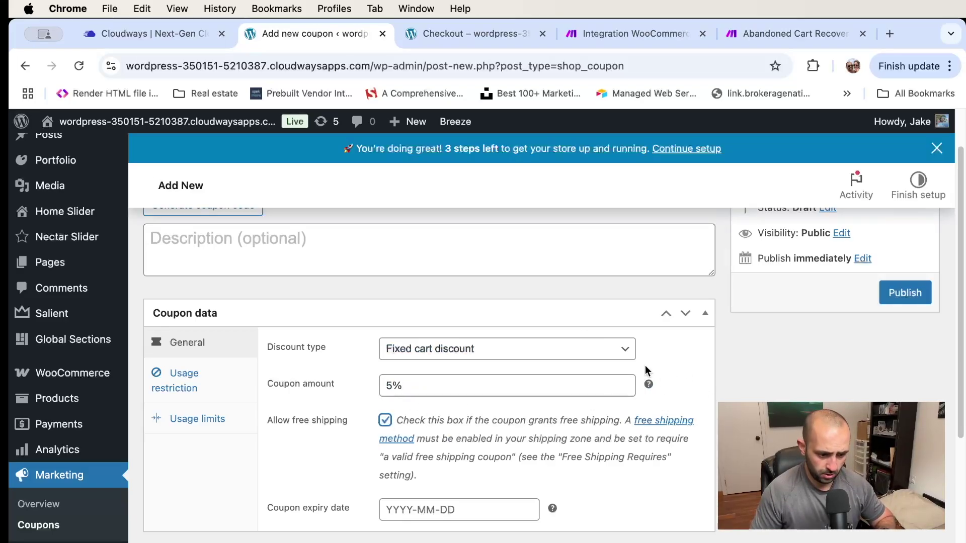
{"action": "left_click", "coordinate": [607, 35]}
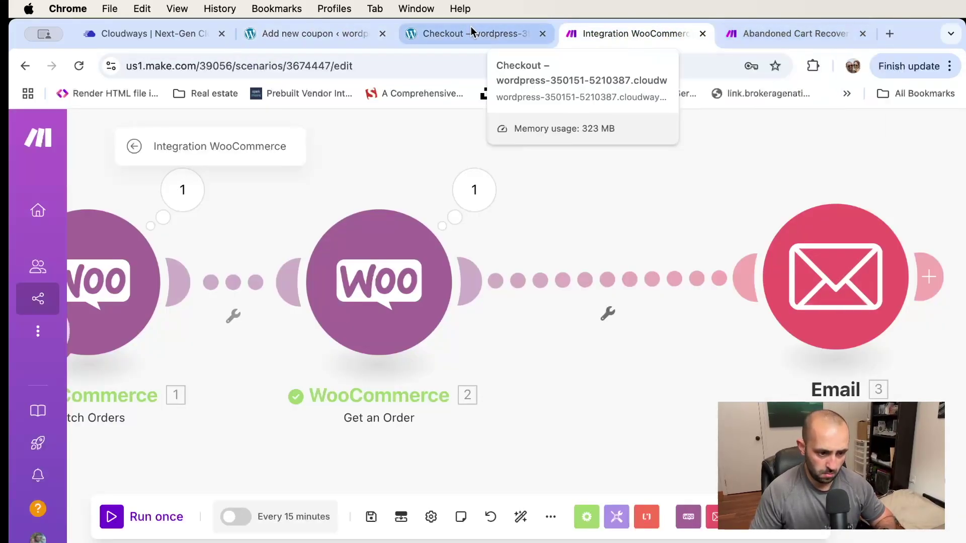
Close the unused Abandoned Cart Recovery tab and open the Email module's content in Make
{"action": "left_click", "coordinate": [448, 33]}
{"action": "left_click", "coordinate": [632, 34]}
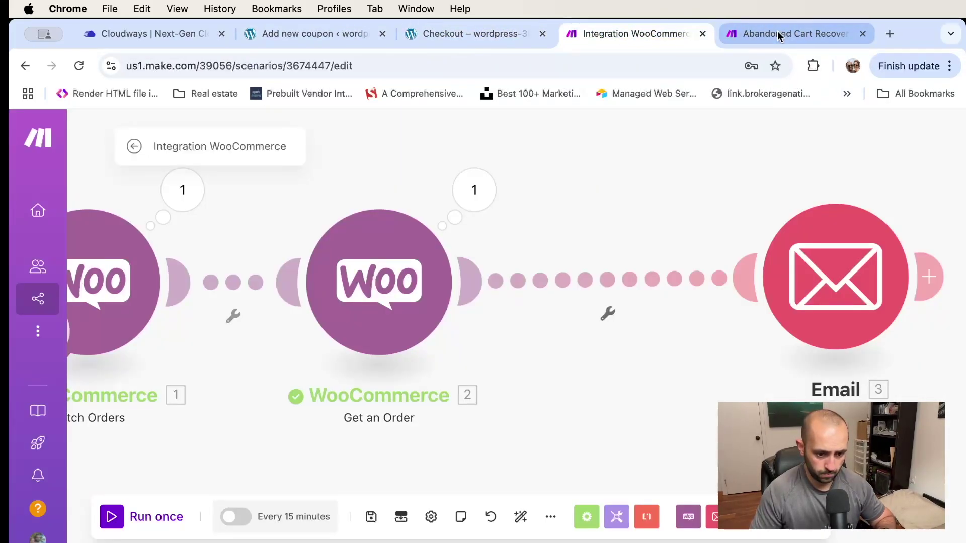
{"action": "left_click", "coordinate": [862, 33]}
{"action": "left_click", "coordinate": [847, 282]}
{"action": "scroll", "coordinate": [579, 307], "scroll_direction": "down", "scroll_amount": 5}
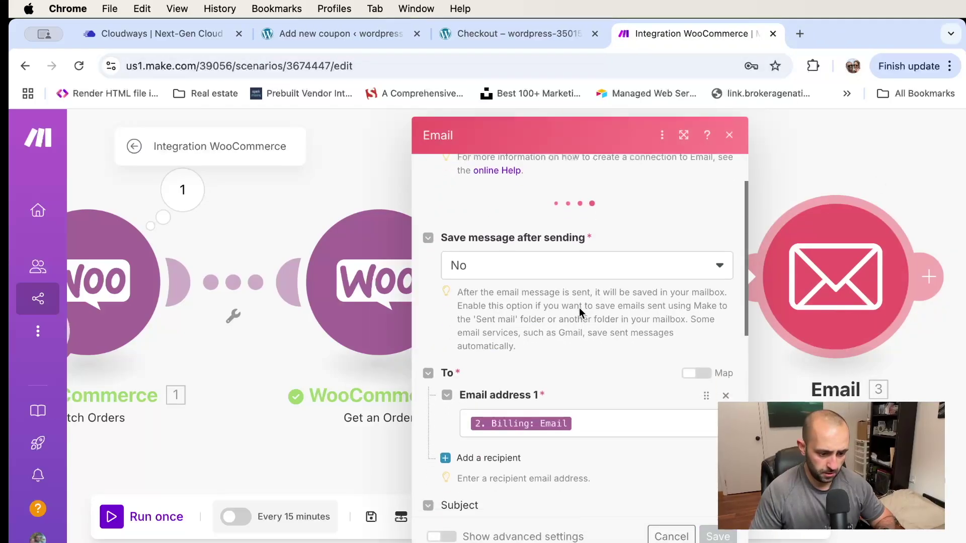
{"action": "scroll", "coordinate": [579, 307], "scroll_direction": "down", "scroll_amount": 5}
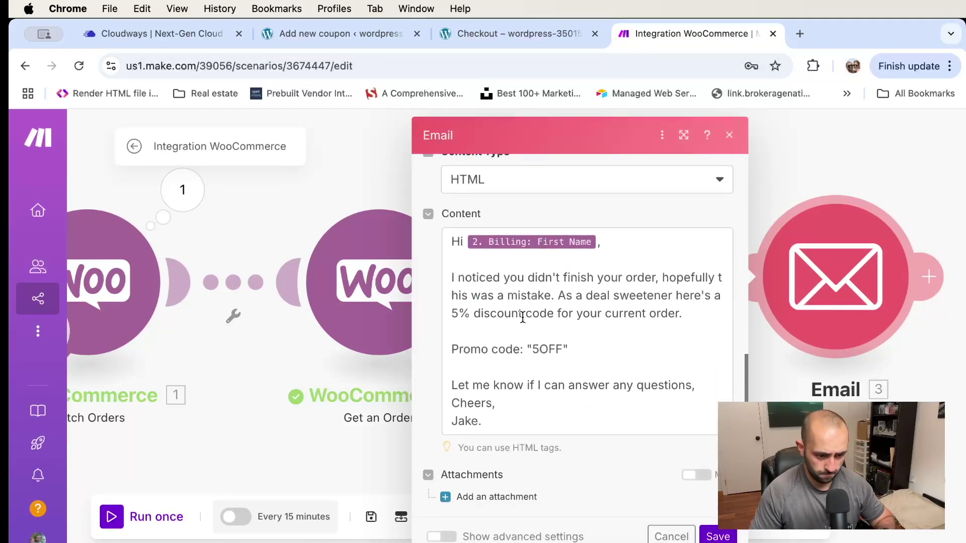
Append 'and you know what I'll also throw in free shipping' to the discount sentence and save
{"action": "left_click", "coordinate": [678, 313]}
{"action": "type", "text": "and yiy"}
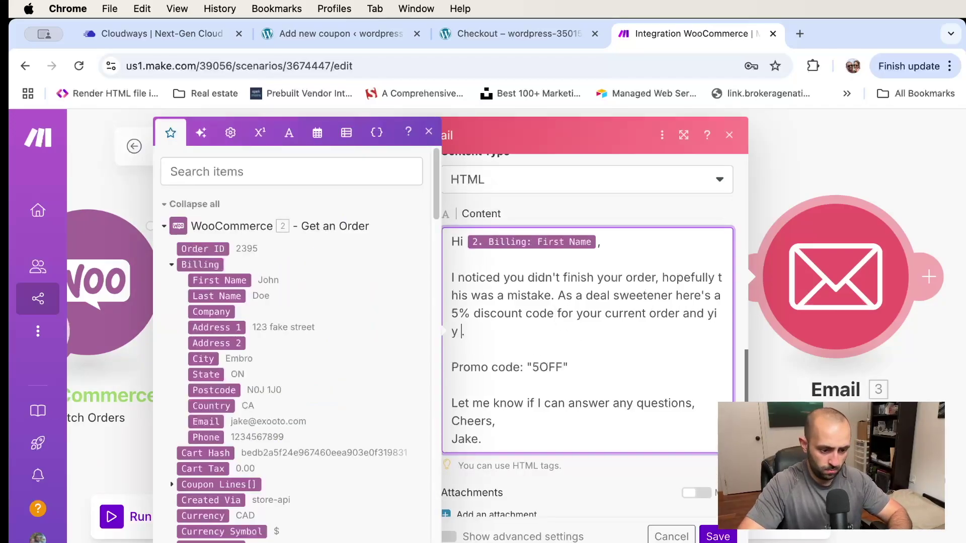
{"action": "key", "text": "BackSpace"}
{"action": "key", "text": "BackSpace"}
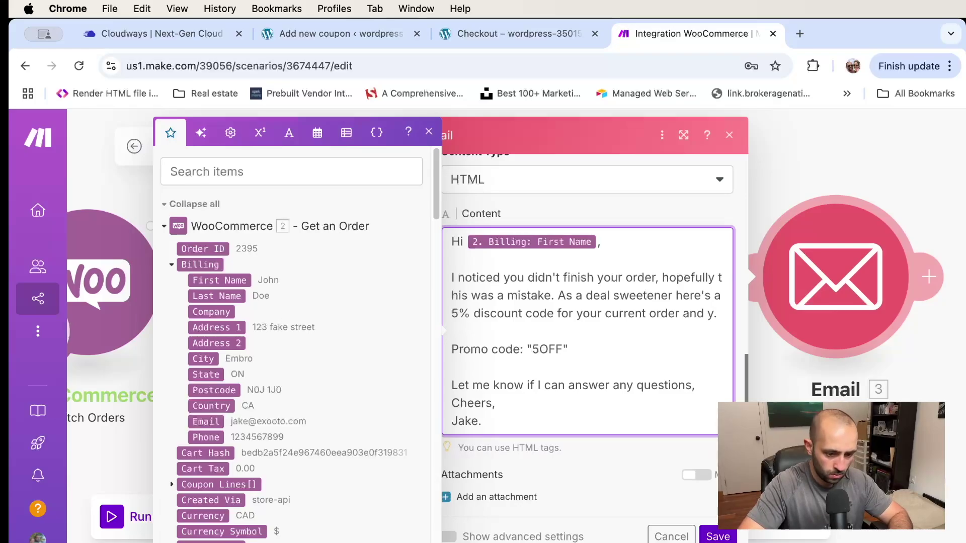
{"action": "type", "text": "i"}
{"action": "key", "text": "BackSpace"}
{"action": "type", "text": "ou know what "}
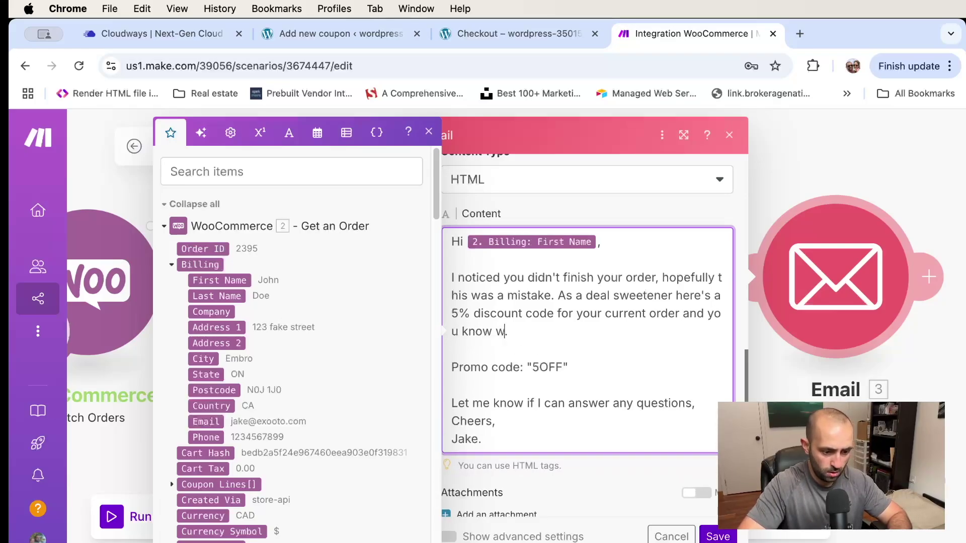
{"action": "type", "text": "I'll also throw in free shipping"}
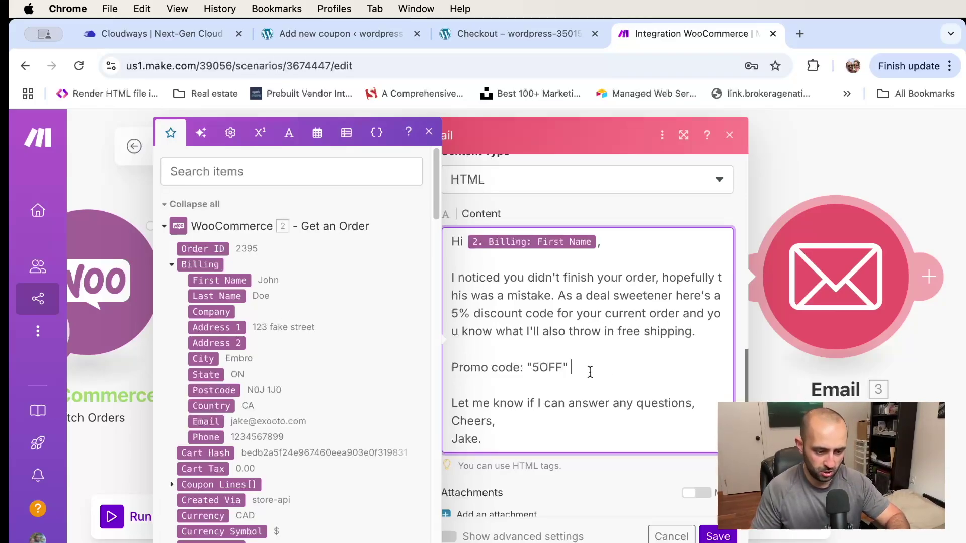
{"action": "left_click", "coordinate": [717, 537]}
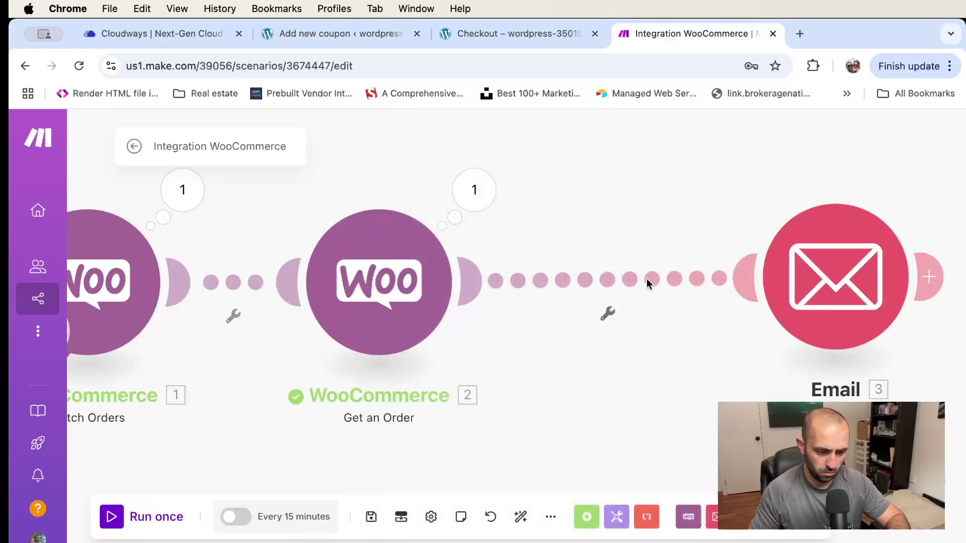
{"action": "left_click", "coordinate": [525, 35]}
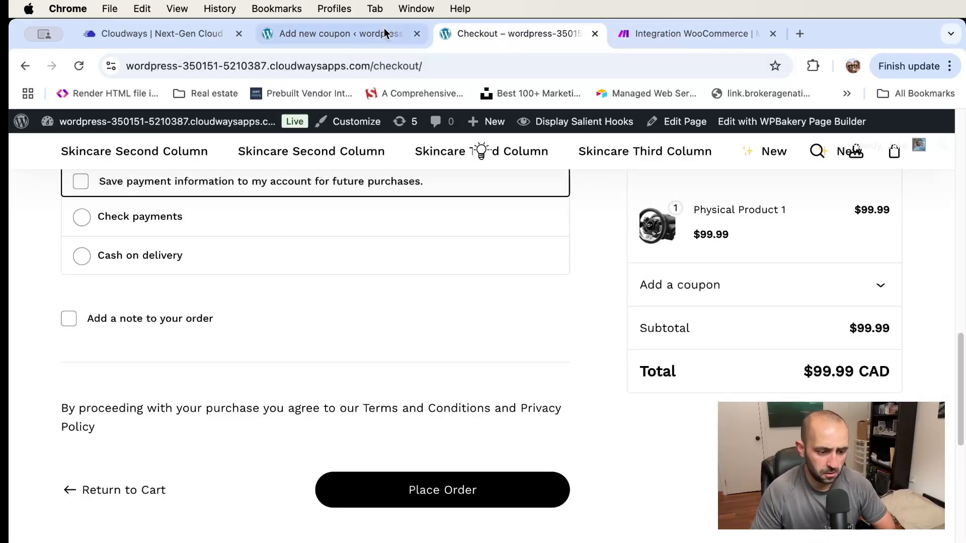
Set the 5OFF coupon to a percentage discount with amount 5, leaving the expiry date empty
{"action": "left_click", "coordinate": [343, 33]}
{"action": "scroll", "coordinate": [428, 352], "scroll_direction": "down", "scroll_amount": 2}
{"action": "left_click", "coordinate": [407, 333]}
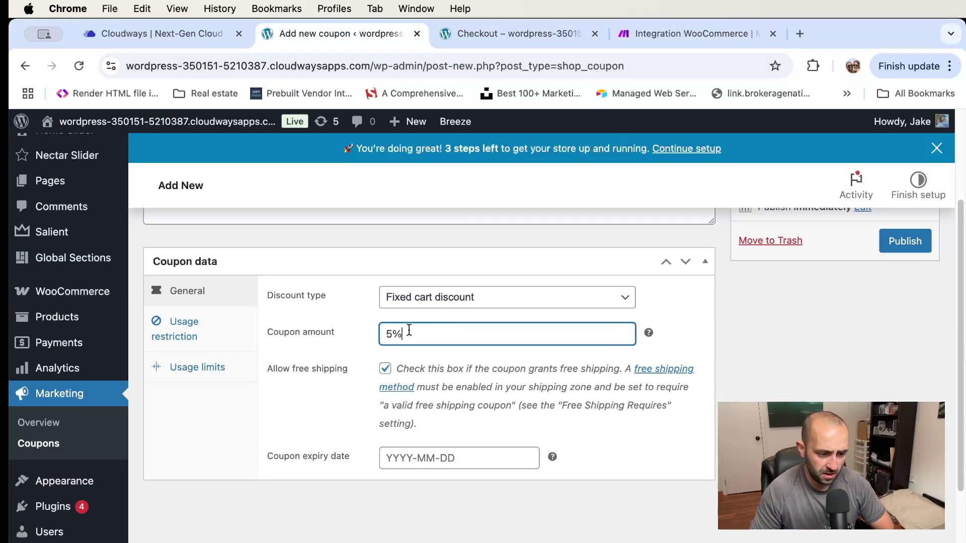
{"action": "left_click", "coordinate": [408, 458]}
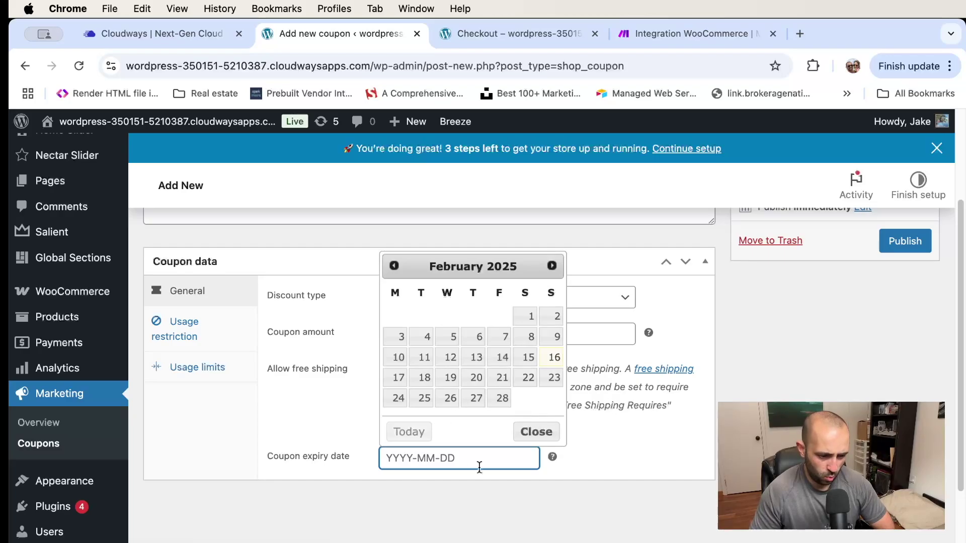
{"action": "left_click", "coordinate": [620, 431]}
{"action": "left_click", "coordinate": [408, 337]}
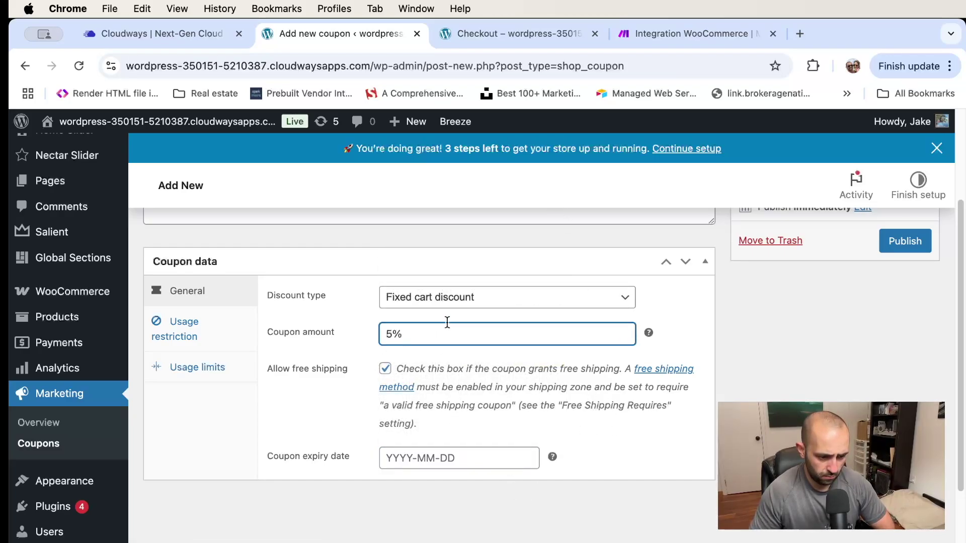
{"action": "left_click", "coordinate": [647, 332]}
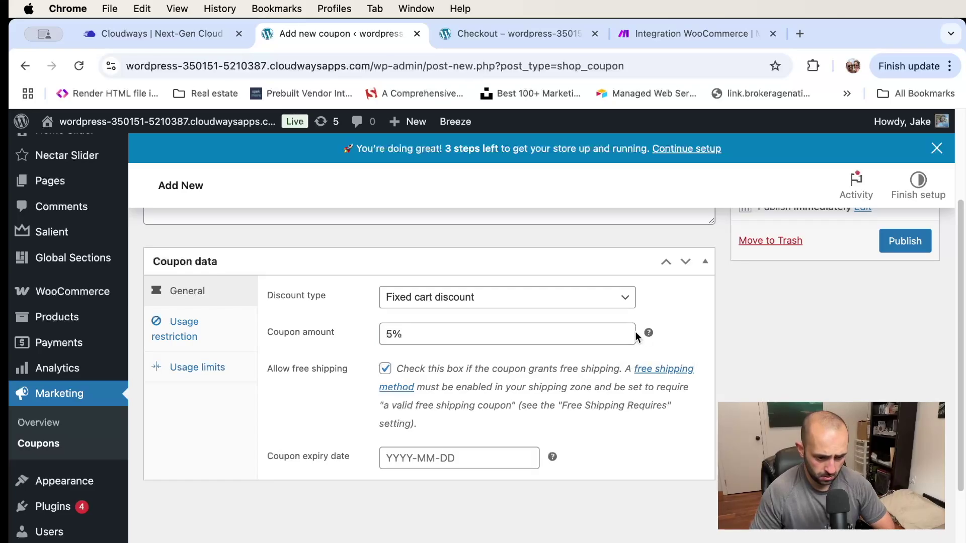
{"action": "left_click", "coordinate": [463, 333]}
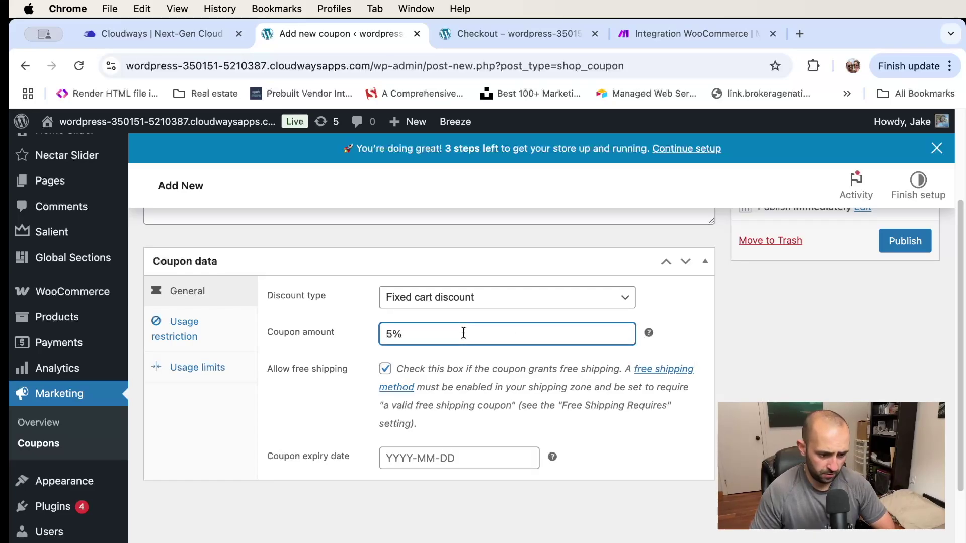
{"action": "left_click", "coordinate": [557, 299]}
{"action": "left_click", "coordinate": [556, 299]}
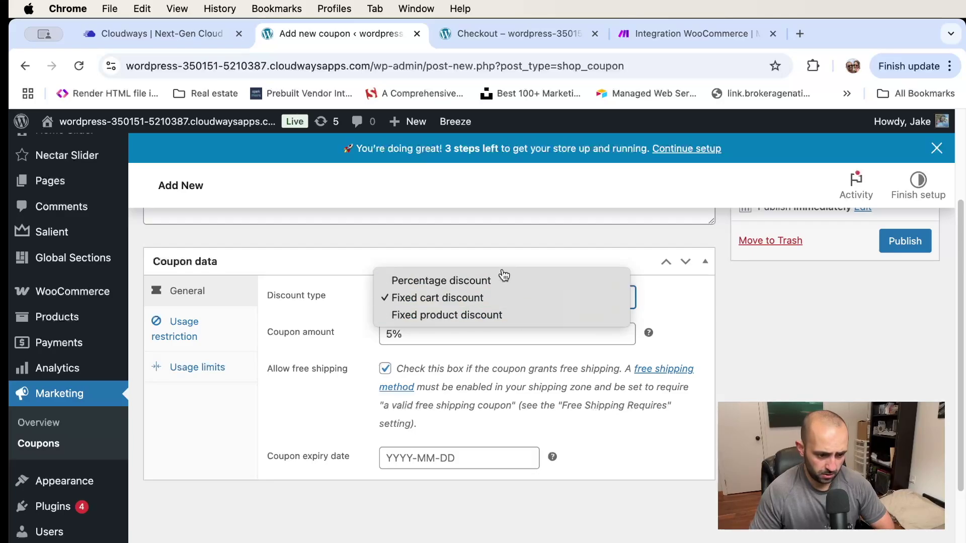
{"action": "left_click", "coordinate": [490, 315]}
{"action": "left_click", "coordinate": [463, 333]}
{"action": "key", "text": "BackSpace"}
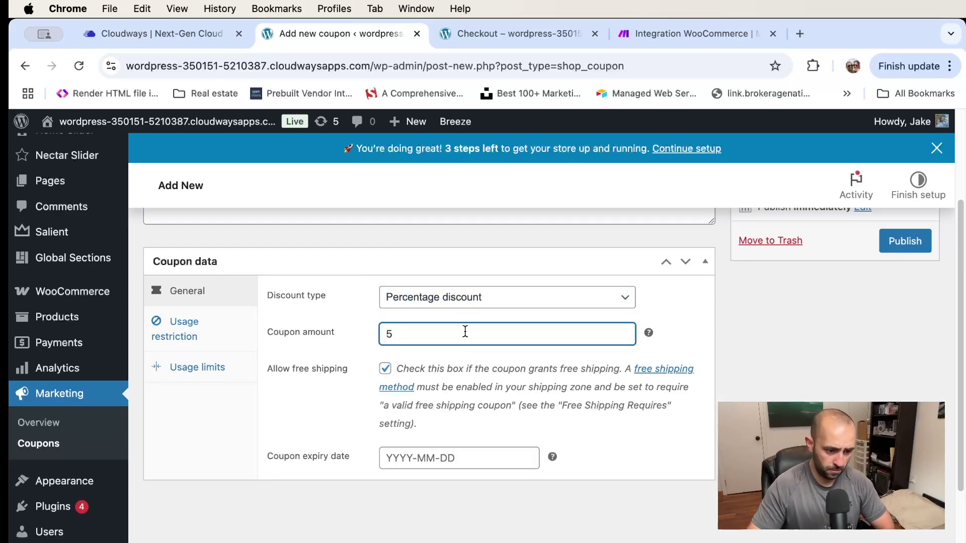
{"action": "left_click", "coordinate": [676, 330]}
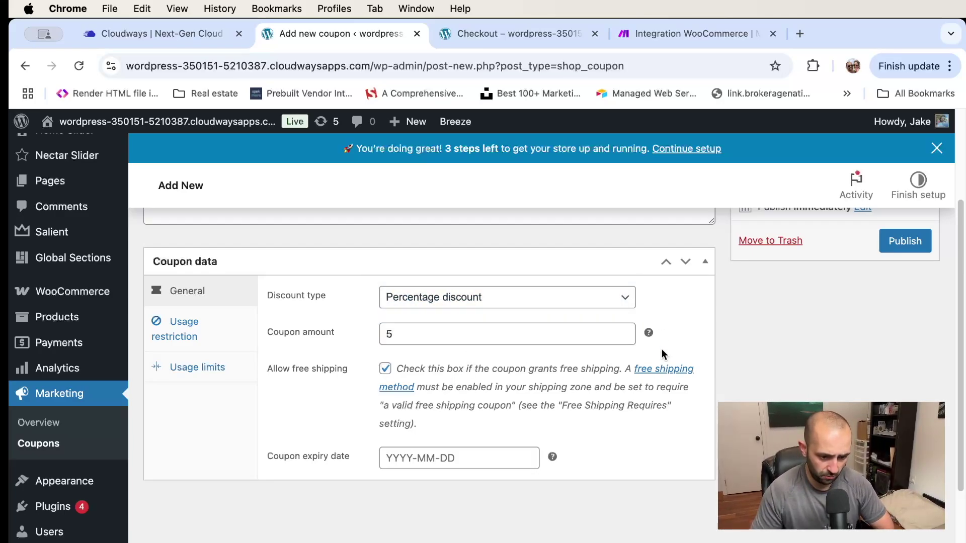
Restrict the coupon to individual use only under Usage restriction
{"action": "scroll", "coordinate": [403, 362], "scroll_direction": "up", "scroll_amount": 1}
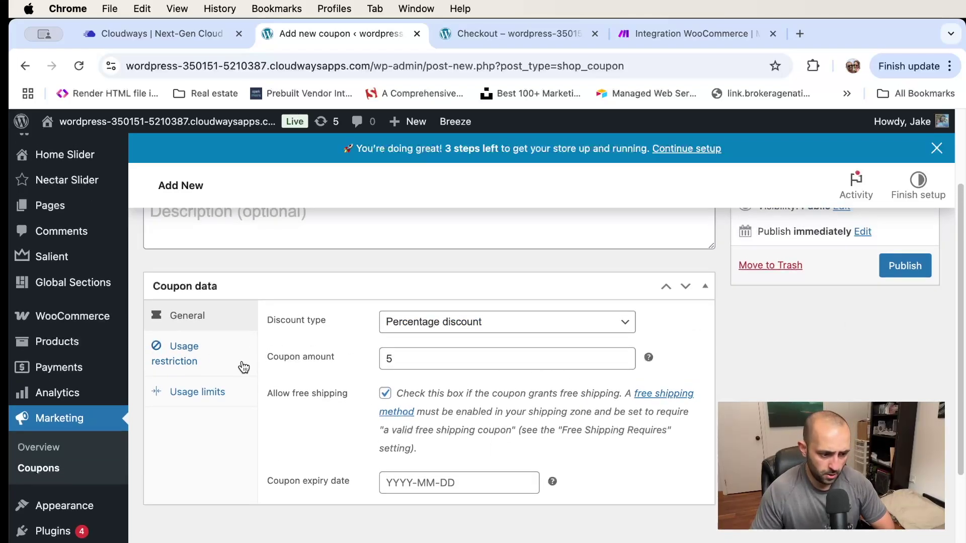
{"action": "left_click", "coordinate": [191, 363]}
{"action": "left_click", "coordinate": [472, 321]}
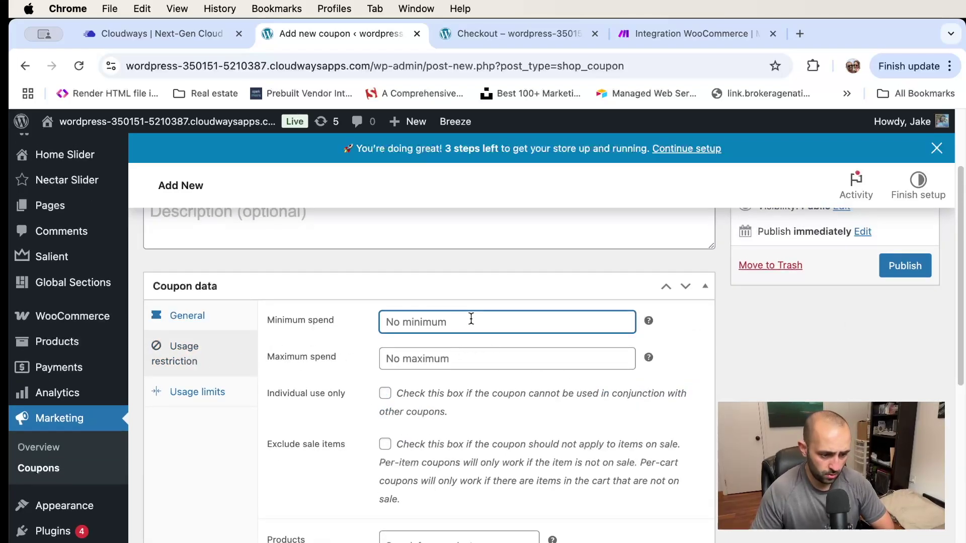
{"action": "scroll", "coordinate": [472, 322], "scroll_direction": "down", "scroll_amount": 2}
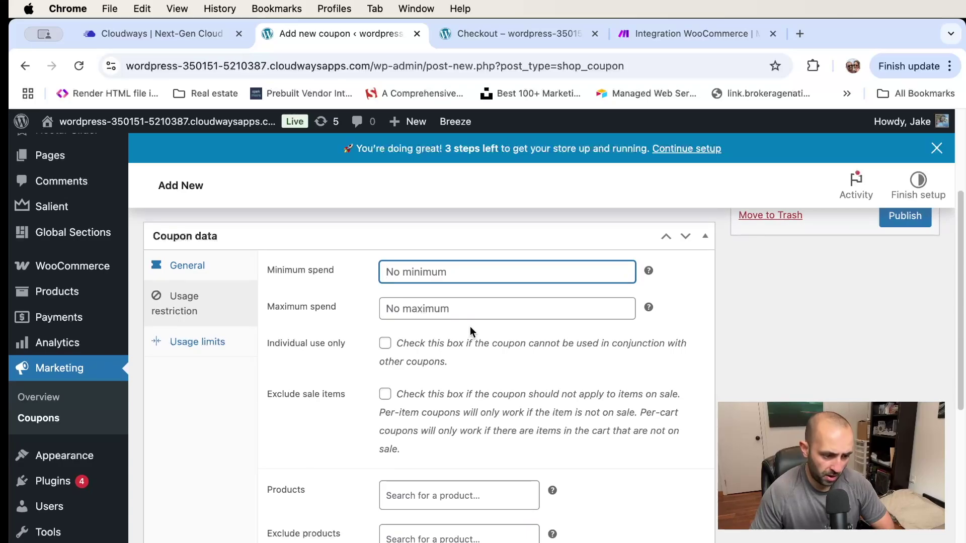
{"action": "left_click", "coordinate": [385, 344]}
{"action": "scroll", "coordinate": [543, 365], "scroll_direction": "down", "scroll_amount": 6}
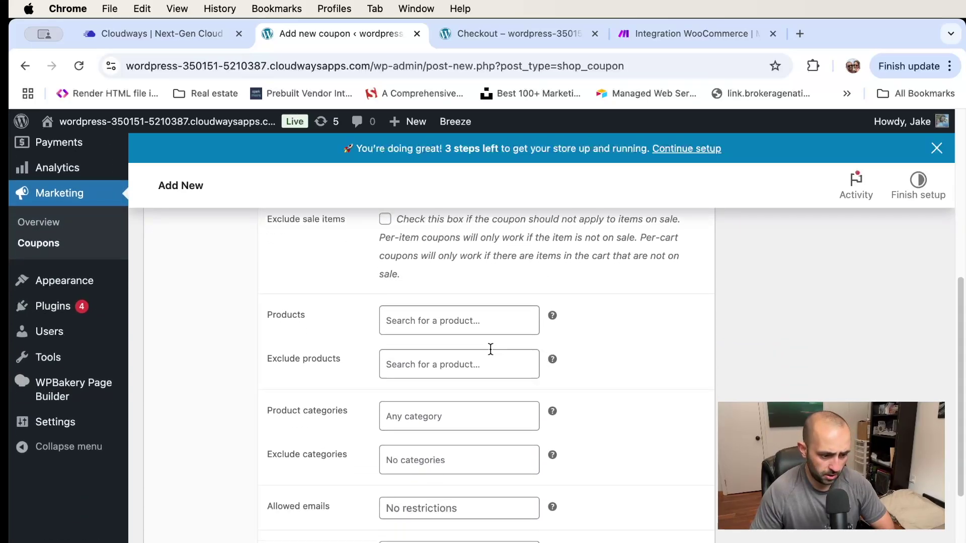
{"action": "scroll", "coordinate": [526, 312], "scroll_direction": "up", "scroll_amount": 2}
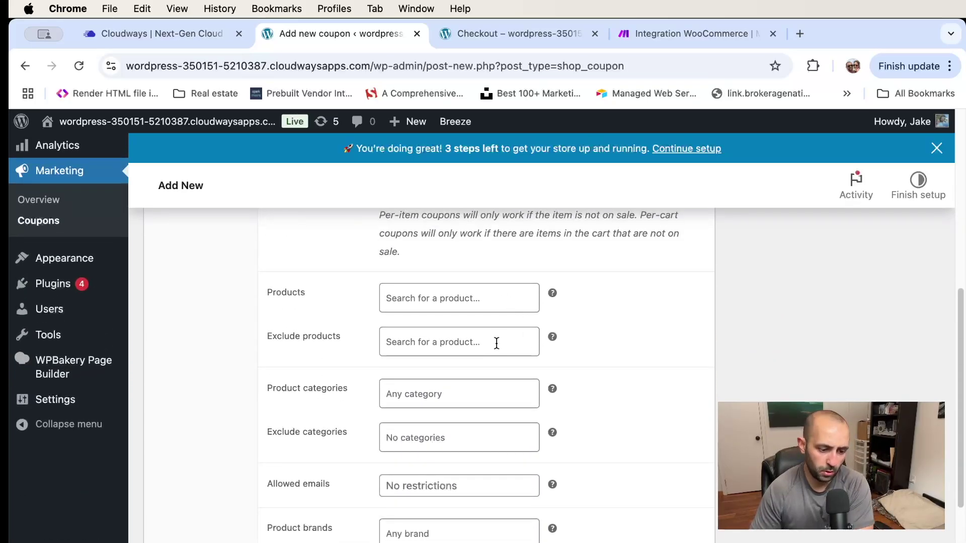
{"action": "scroll", "coordinate": [259, 308], "scroll_direction": "up", "scroll_amount": 5}
{"action": "scroll", "coordinate": [250, 314], "scroll_direction": "up", "scroll_amount": 2}
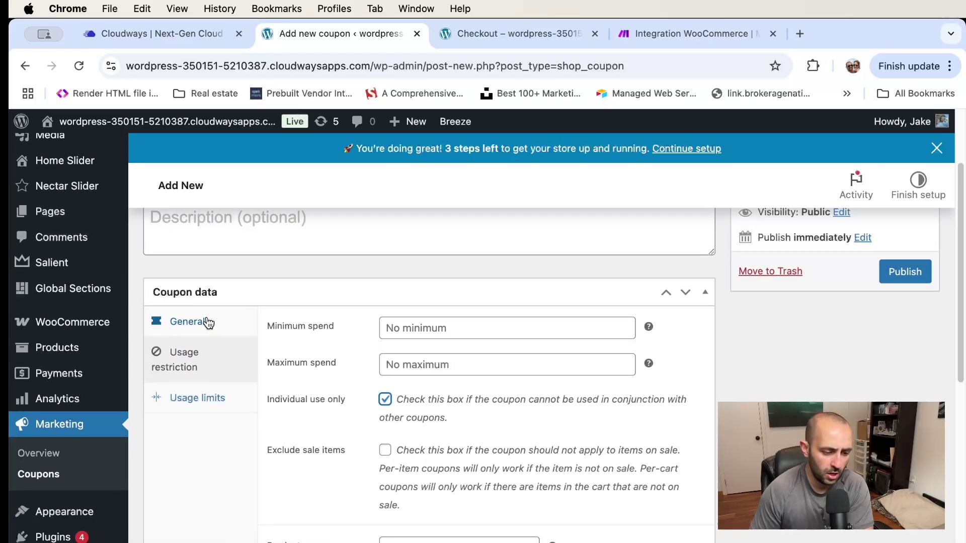
{"action": "left_click", "coordinate": [194, 328]}
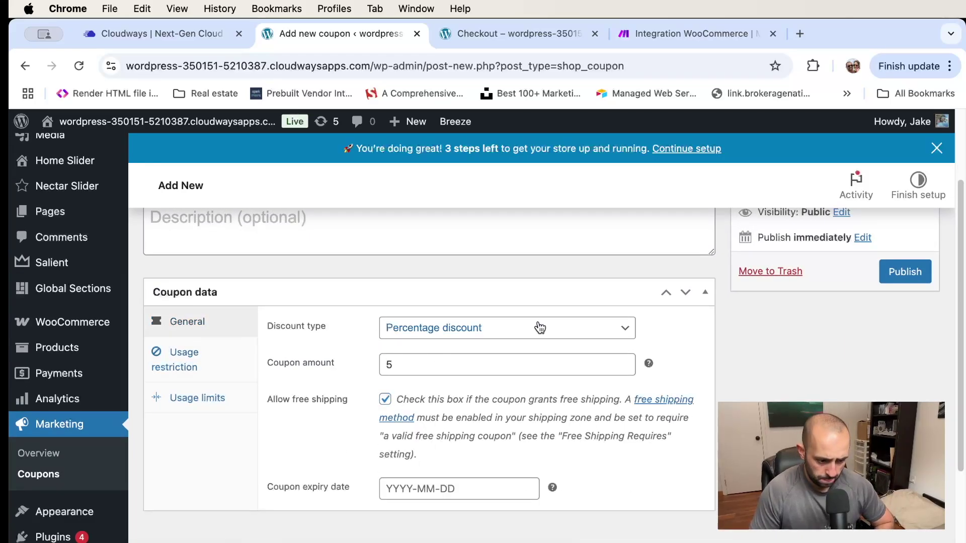
{"action": "scroll", "coordinate": [782, 330], "scroll_direction": "up", "scroll_amount": 3}
{"action": "scroll", "coordinate": [768, 329], "scroll_direction": "down", "scroll_amount": 1}
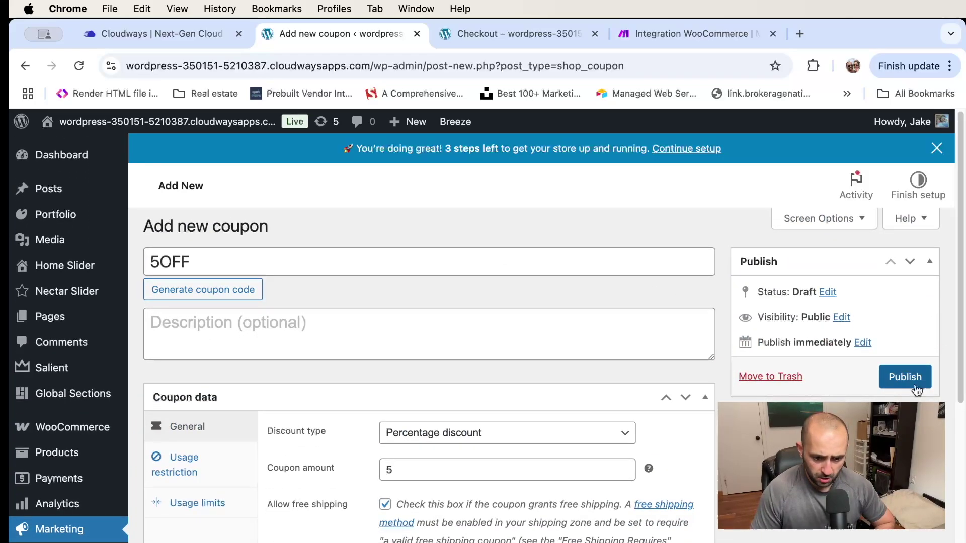
Publish the coupon, keep its code as 5OFF, and update it
{"action": "left_click", "coordinate": [905, 376]}
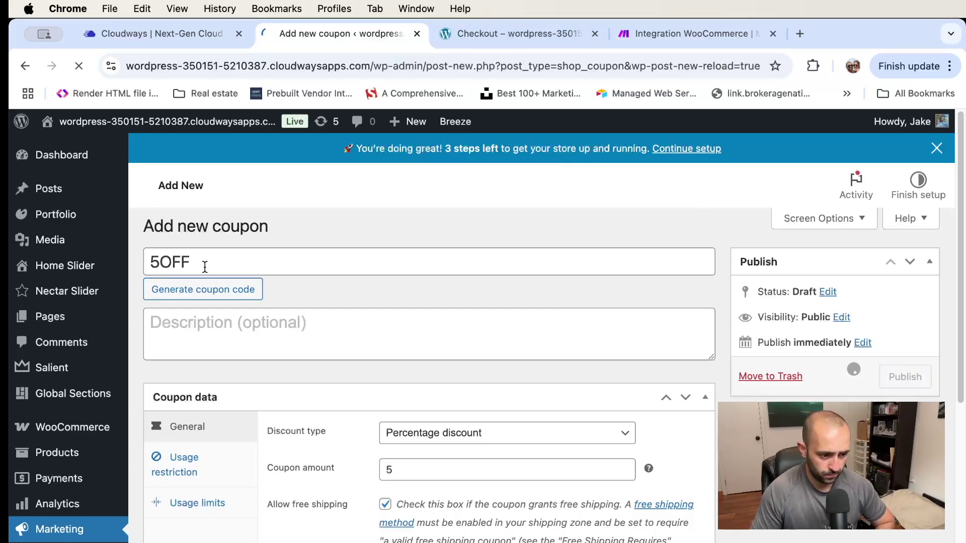
{"action": "scroll", "coordinate": [209, 249], "scroll_direction": "down", "scroll_amount": 1}
{"action": "scroll", "coordinate": [209, 249], "scroll_direction": "up", "scroll_amount": 1}
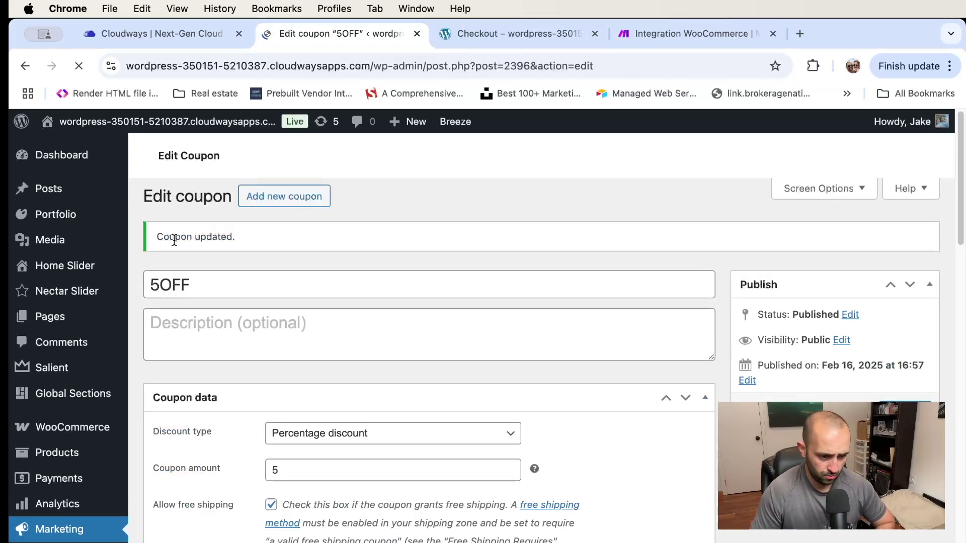
{"action": "left_click", "coordinate": [228, 318]}
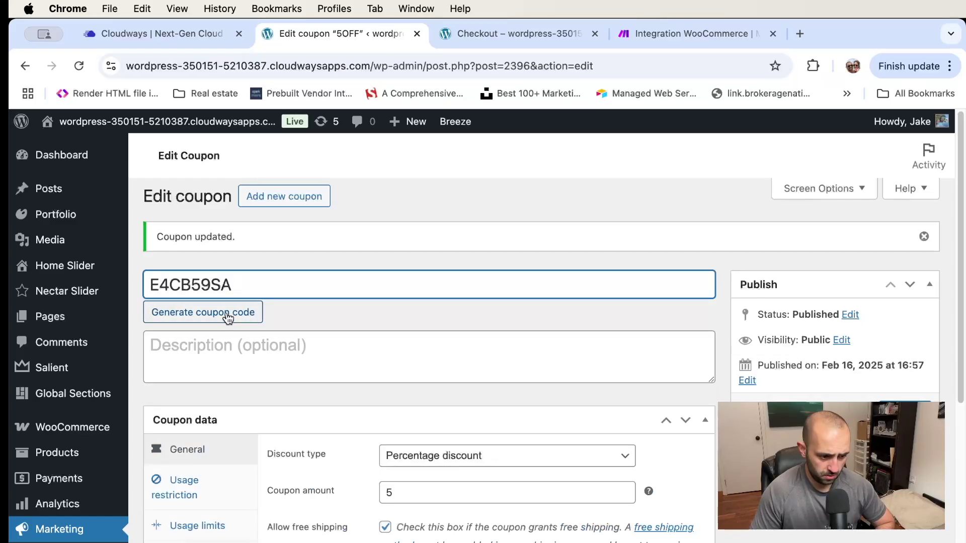
{"action": "mouse_move", "coordinate": [66, 266]}
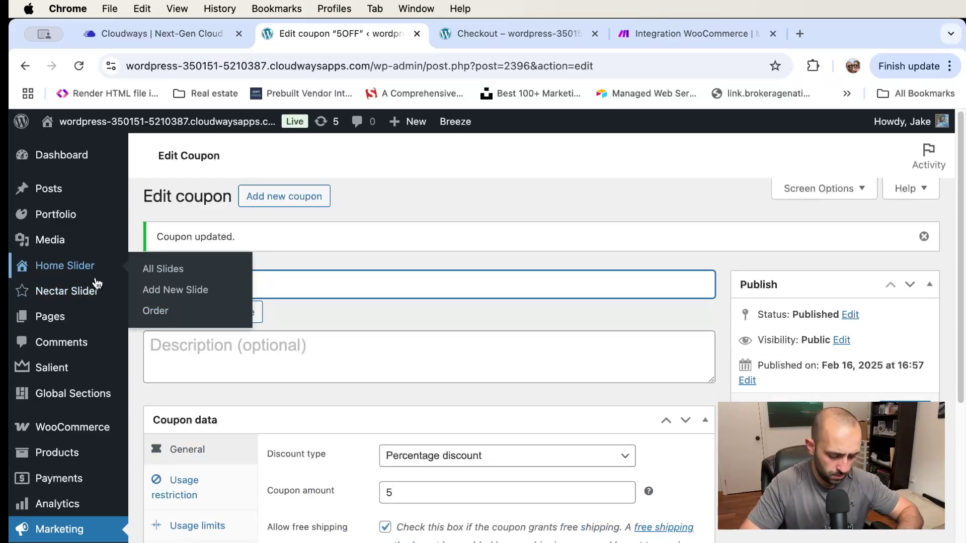
{"action": "left_click", "coordinate": [384, 317]}
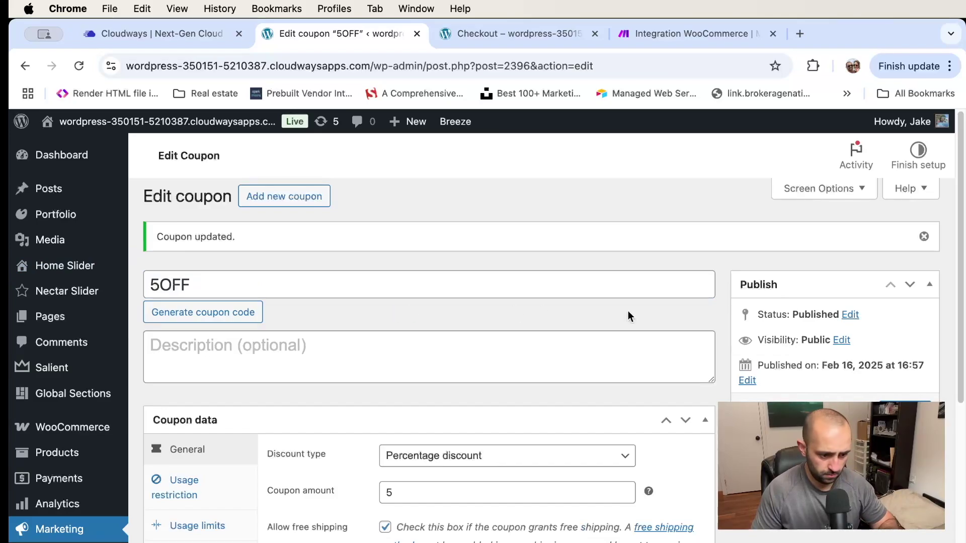
{"action": "left_click", "coordinate": [905, 409]}
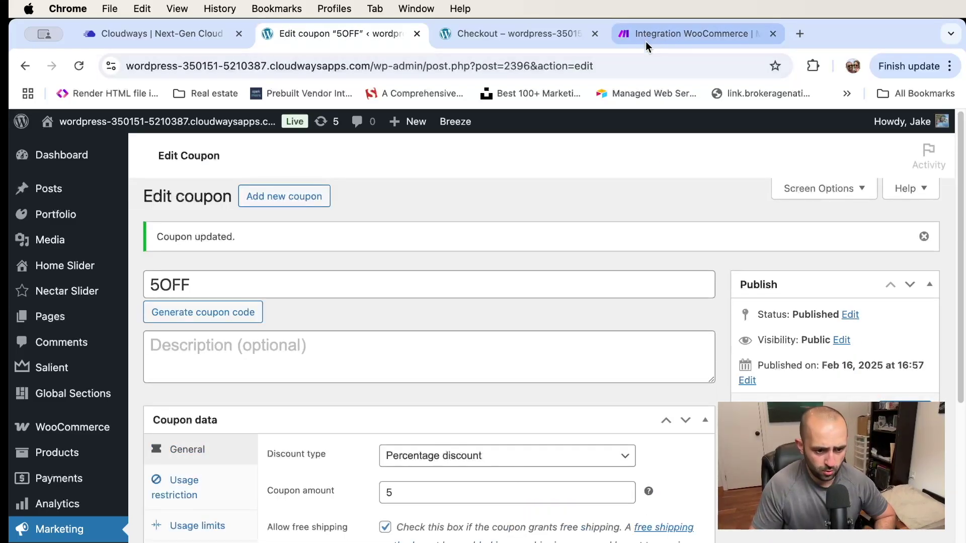
{"action": "left_click", "coordinate": [659, 33]}
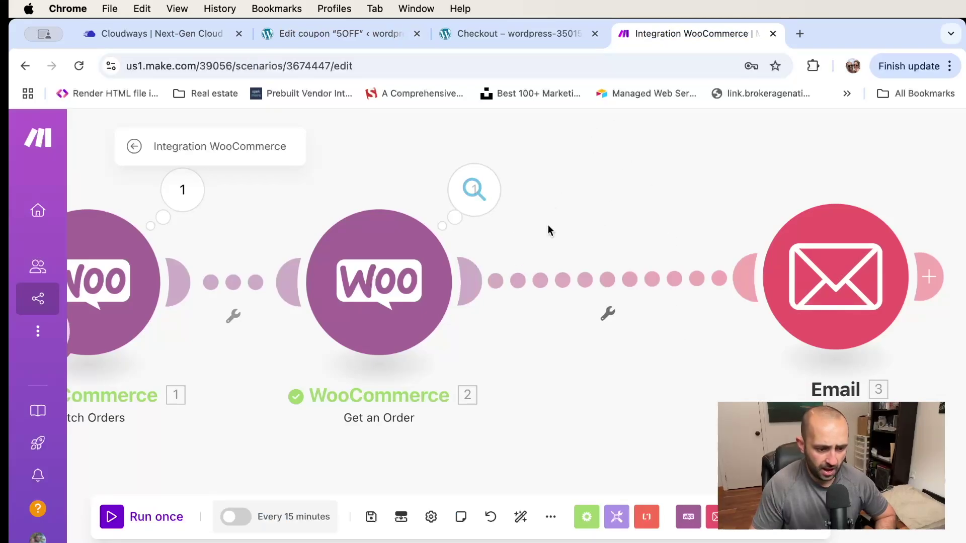
Open the Email module's content and browse the order's Coupon Lines fields
{"action": "left_click", "coordinate": [815, 278]}
{"action": "scroll", "coordinate": [587, 306], "scroll_direction": "down", "scroll_amount": 10}
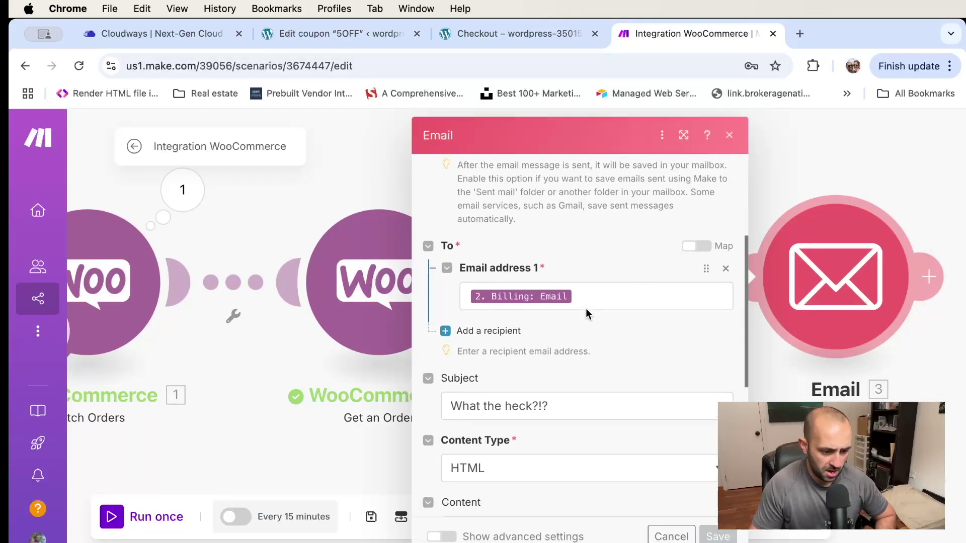
{"action": "scroll", "coordinate": [587, 306], "scroll_direction": "down", "scroll_amount": 3}
{"action": "left_click", "coordinate": [640, 332]}
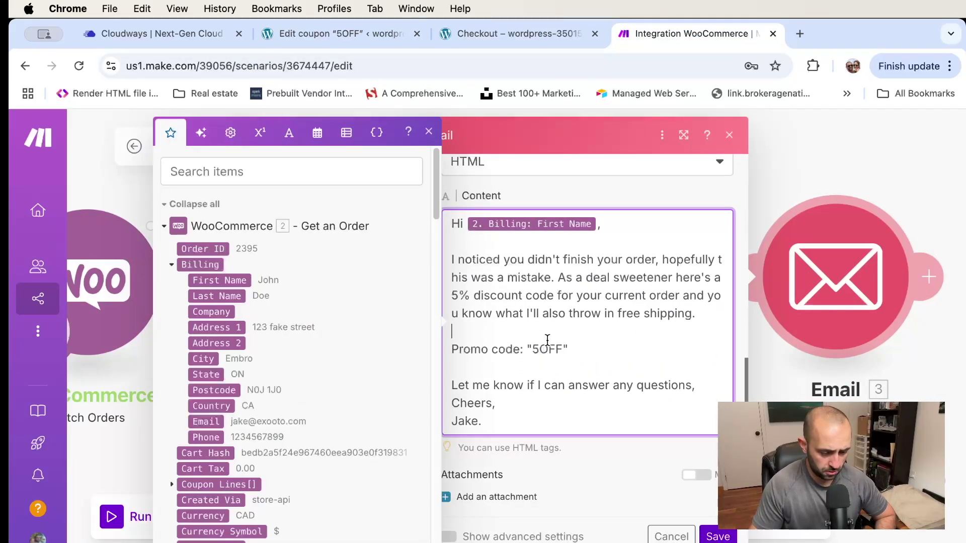
{"action": "scroll", "coordinate": [206, 347], "scroll_direction": "down", "scroll_amount": 5}
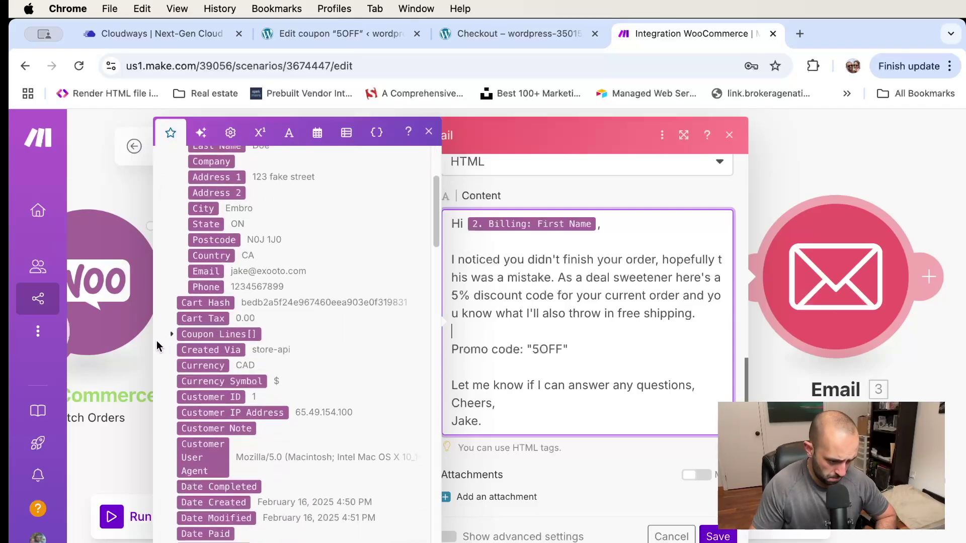
{"action": "left_click", "coordinate": [171, 336]}
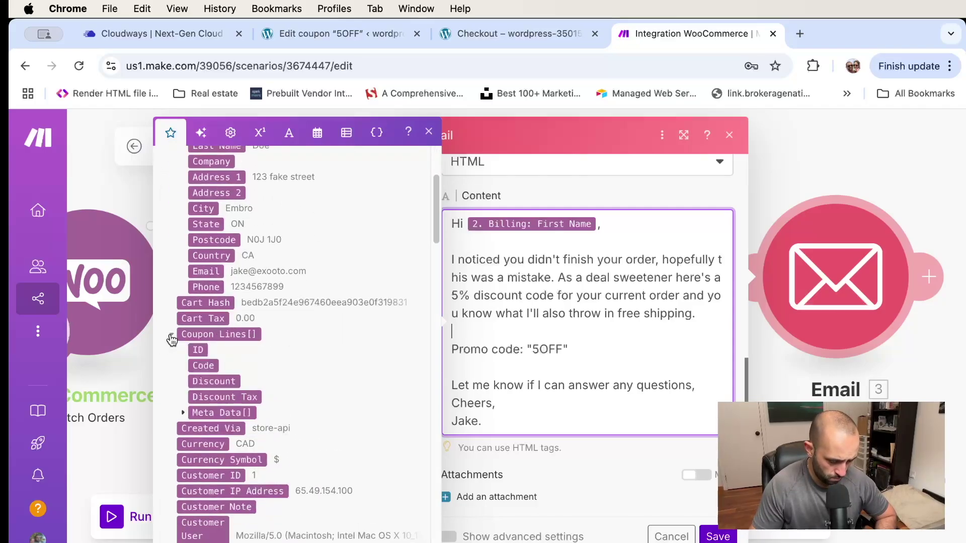
{"action": "scroll", "coordinate": [248, 301], "scroll_direction": "down", "scroll_amount": 6}
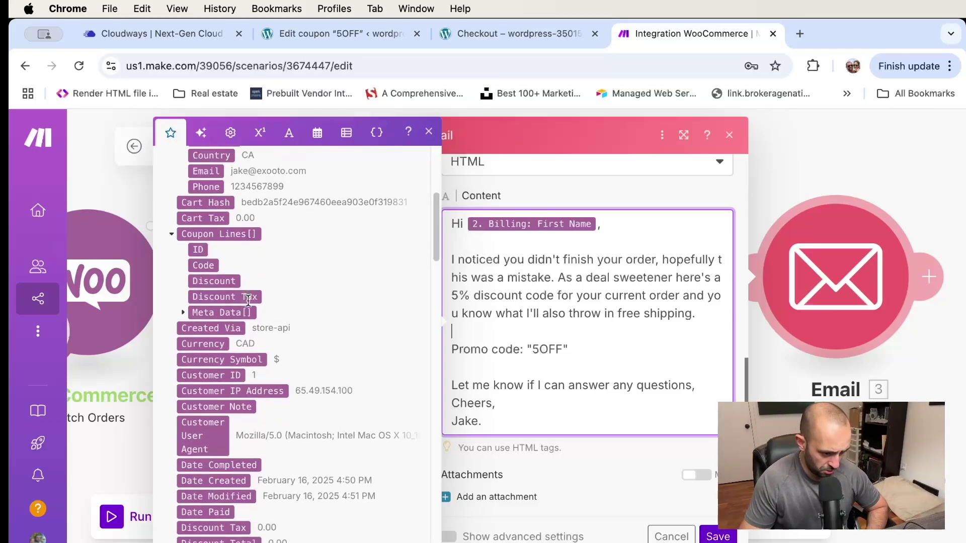
{"action": "scroll", "coordinate": [249, 302], "scroll_direction": "down", "scroll_amount": 8}
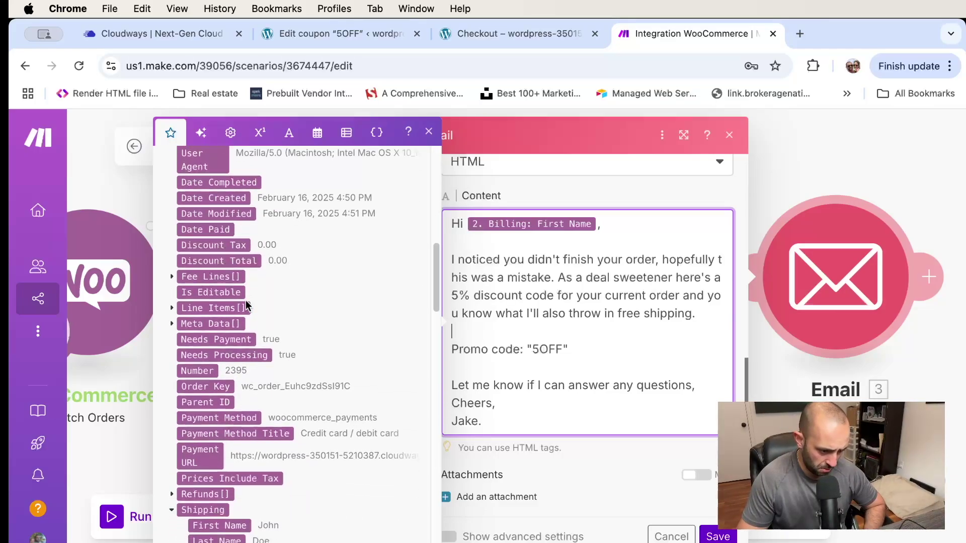
{"action": "scroll", "coordinate": [246, 301], "scroll_direction": "down", "scroll_amount": 5}
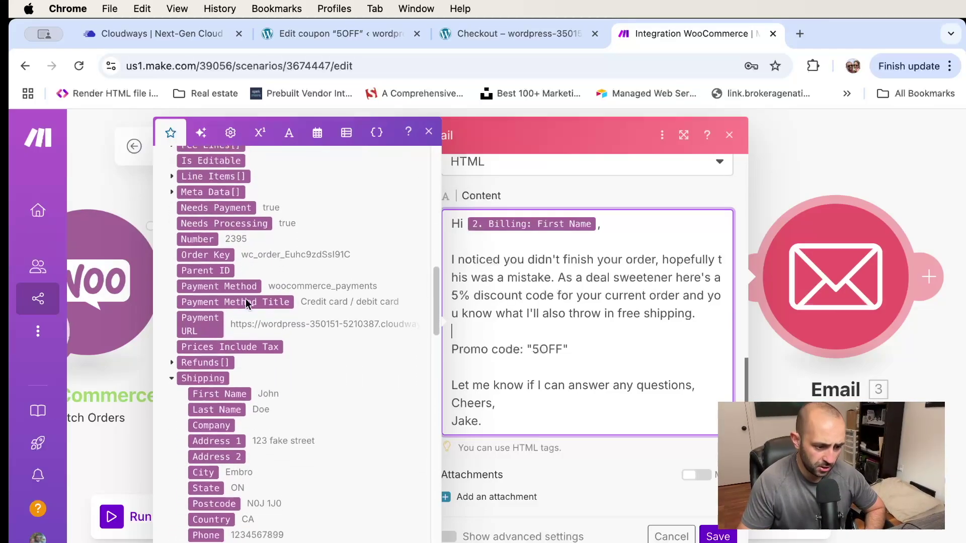
{"action": "scroll", "coordinate": [246, 299], "scroll_direction": "down", "scroll_amount": 5}
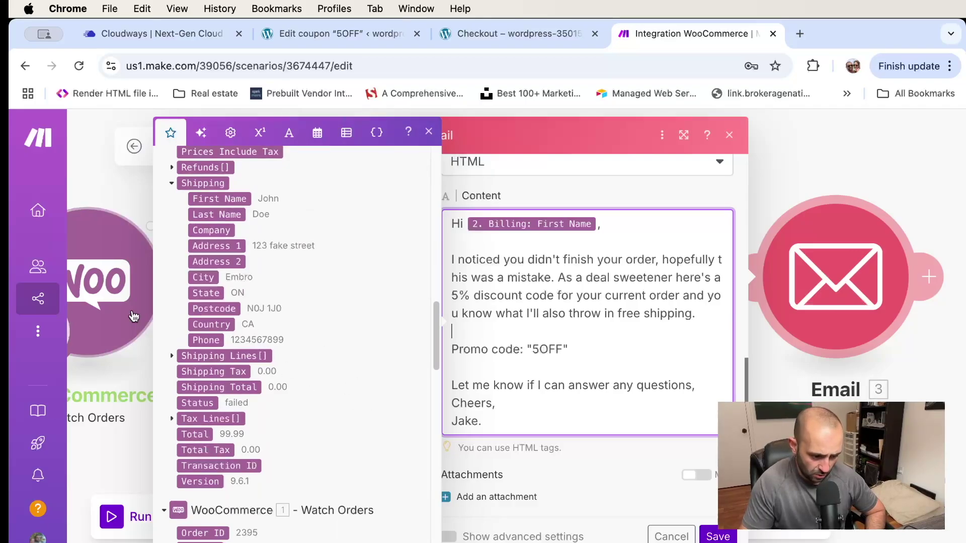
{"action": "scroll", "coordinate": [299, 352], "scroll_direction": "down", "scroll_amount": 4}
{"action": "scroll", "coordinate": [296, 351], "scroll_direction": "up", "scroll_amount": 6}
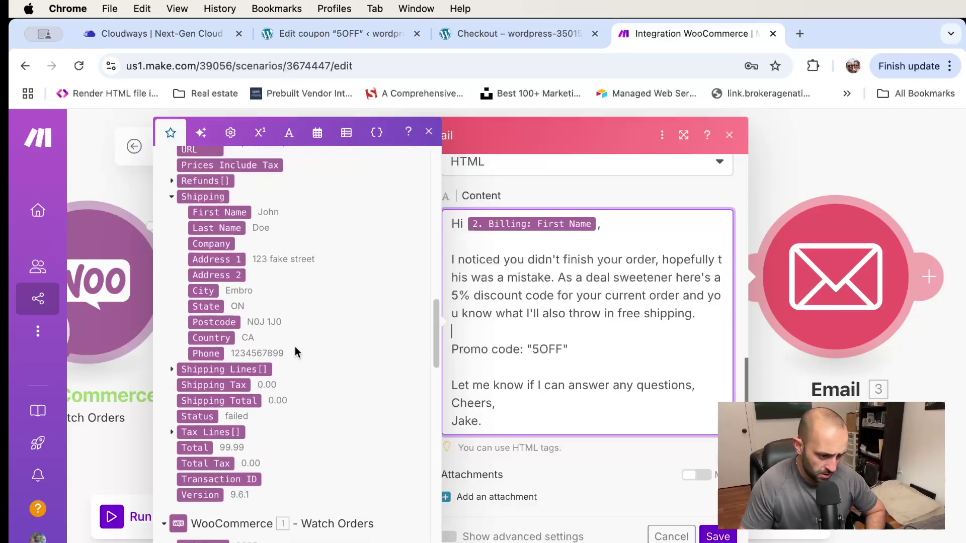
{"action": "scroll", "coordinate": [286, 344], "scroll_direction": "up", "scroll_amount": 5}
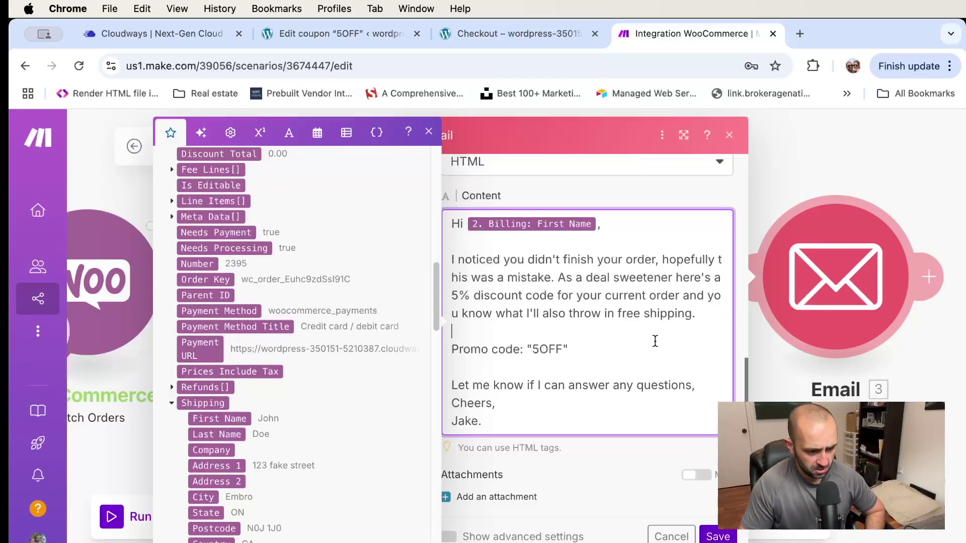
Try an extra line below the promo code, drop it, and save the email content
{"action": "left_click", "coordinate": [618, 342]}
{"action": "key", "text": "Return"}
{"action": "key", "text": "Return"}
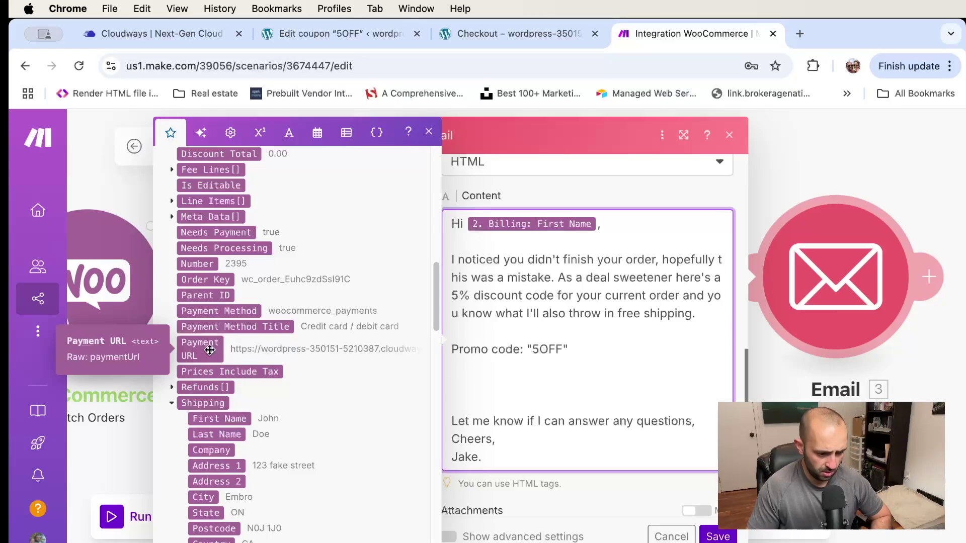
{"action": "type", "text": "Here;s th"}
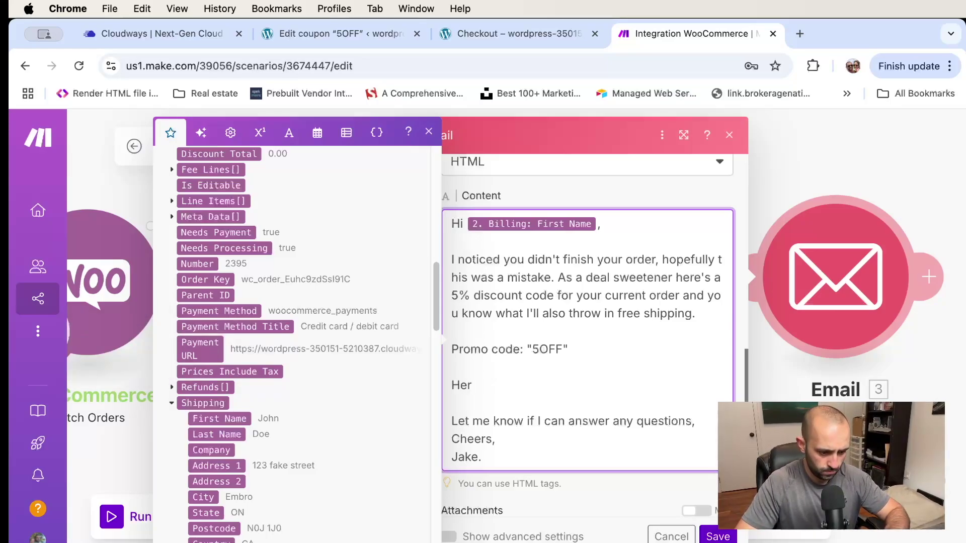
{"action": "key", "text": "BackSpace"}
{"action": "key", "text": "BackSpace"}
{"action": "key", "text": "BackSpace"}
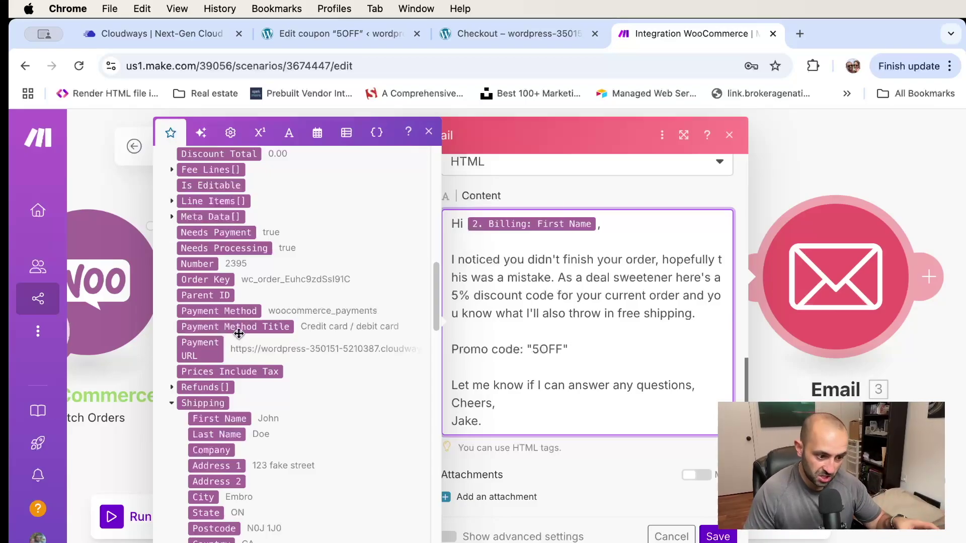
{"action": "scroll", "coordinate": [236, 332], "scroll_direction": "down", "scroll_amount": 9}
{"action": "scroll", "coordinate": [239, 334], "scroll_direction": "down", "scroll_amount": 11}
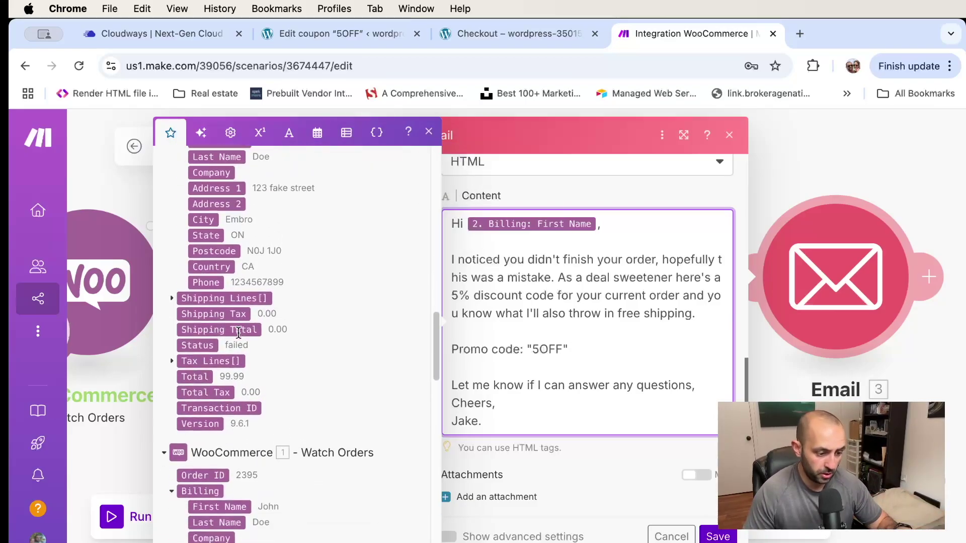
{"action": "scroll", "coordinate": [239, 334], "scroll_direction": "up", "scroll_amount": 16}
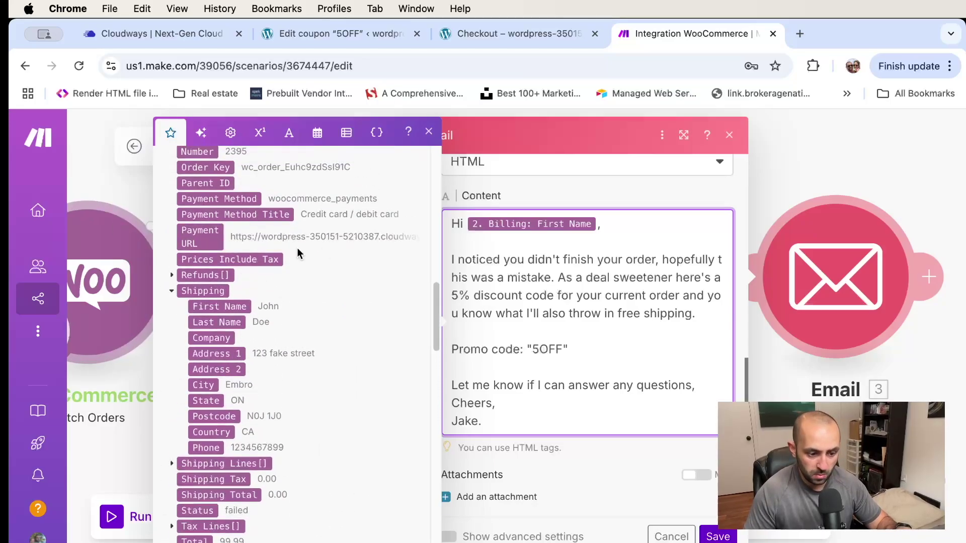
{"action": "left_click", "coordinate": [724, 537]}
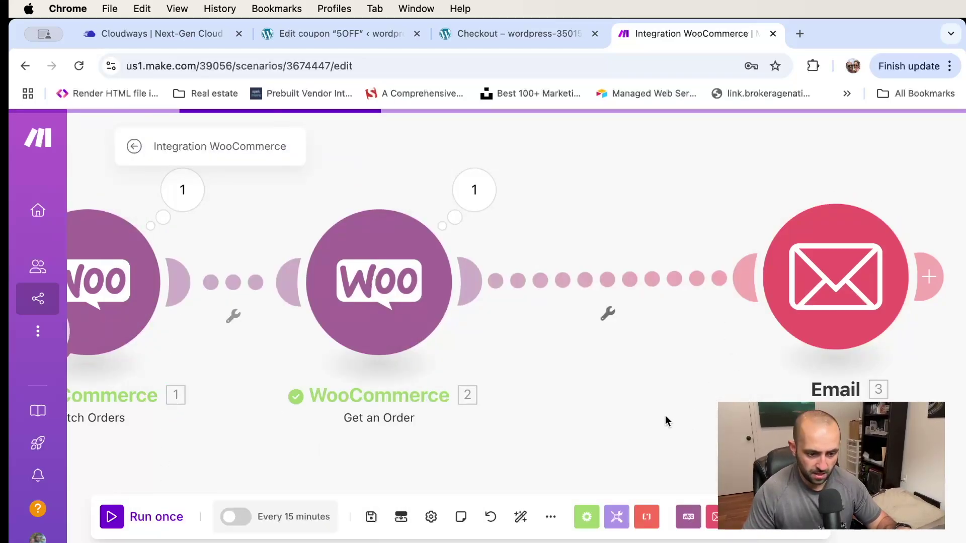
Add a filter on the link before Email and label it 'If Payment Exists'
{"action": "left_click", "coordinate": [586, 274]}
{"action": "left_click", "coordinate": [696, 212]}
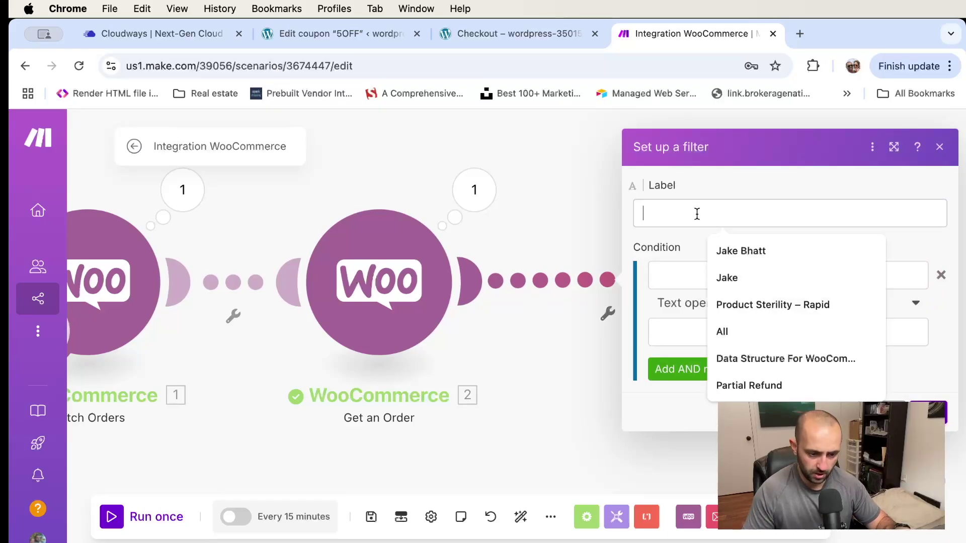
{"action": "type", "text": "If Payment Exists"}
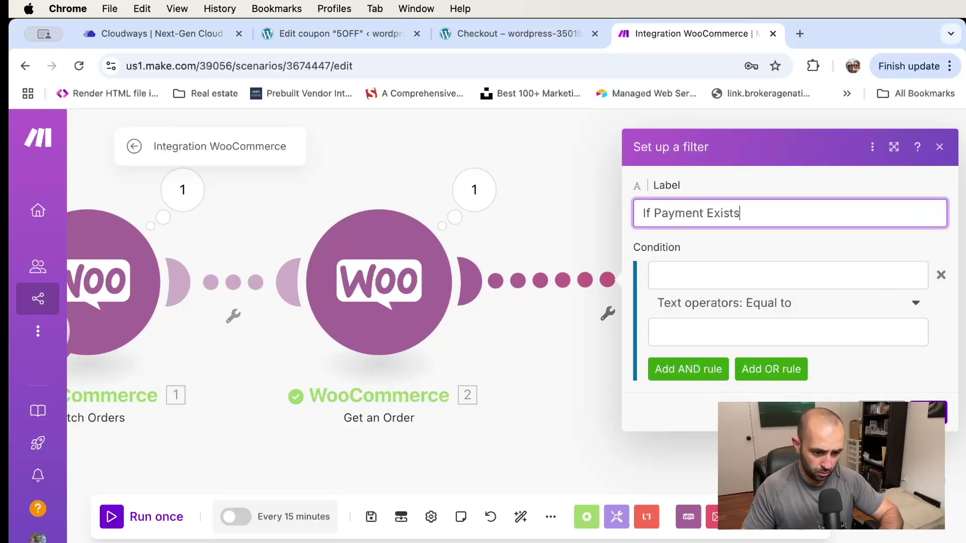
{"action": "left_click", "coordinate": [783, 241]}
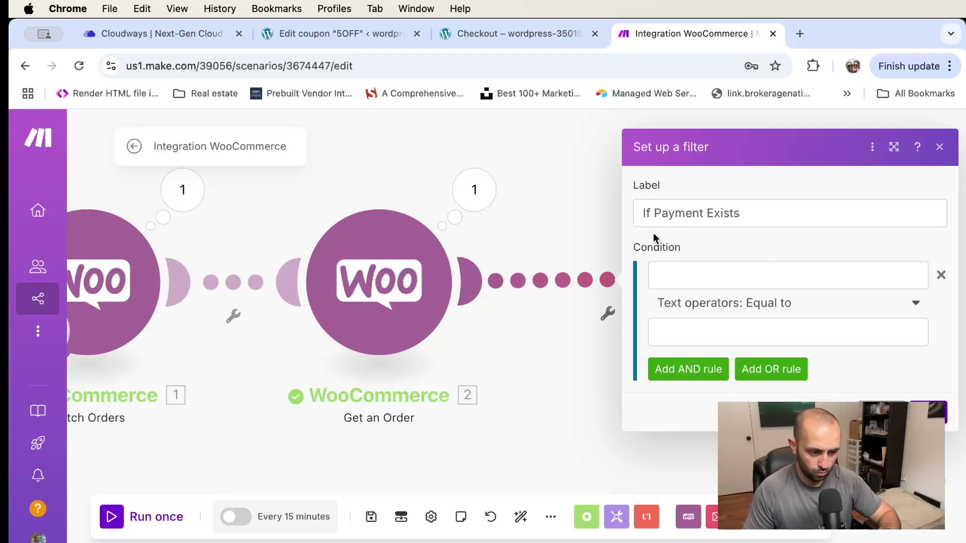
Set the filter condition to 2. Needs Payment with Basic operators: Does not exist, and save it
{"action": "left_click", "coordinate": [732, 277]}
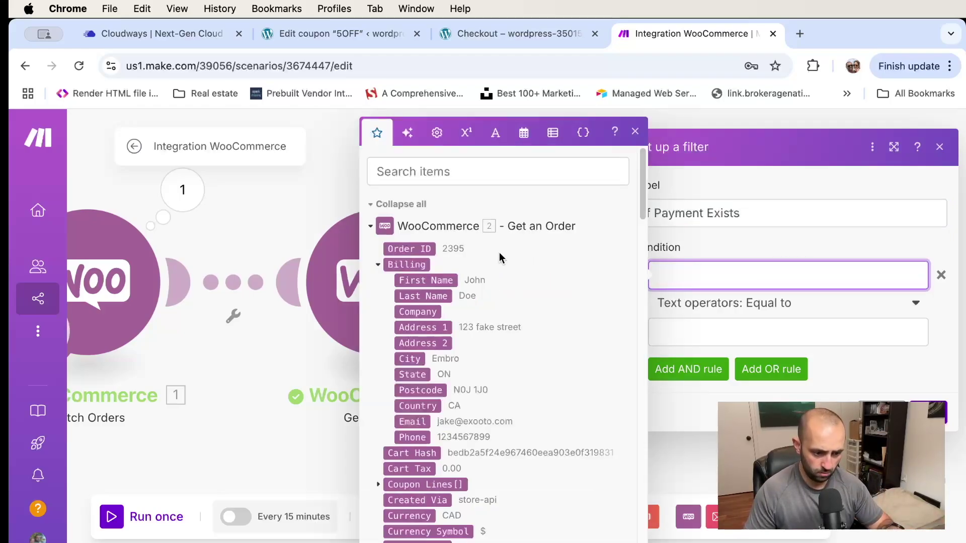
{"action": "scroll", "coordinate": [483, 322], "scroll_direction": "down", "scroll_amount": 10}
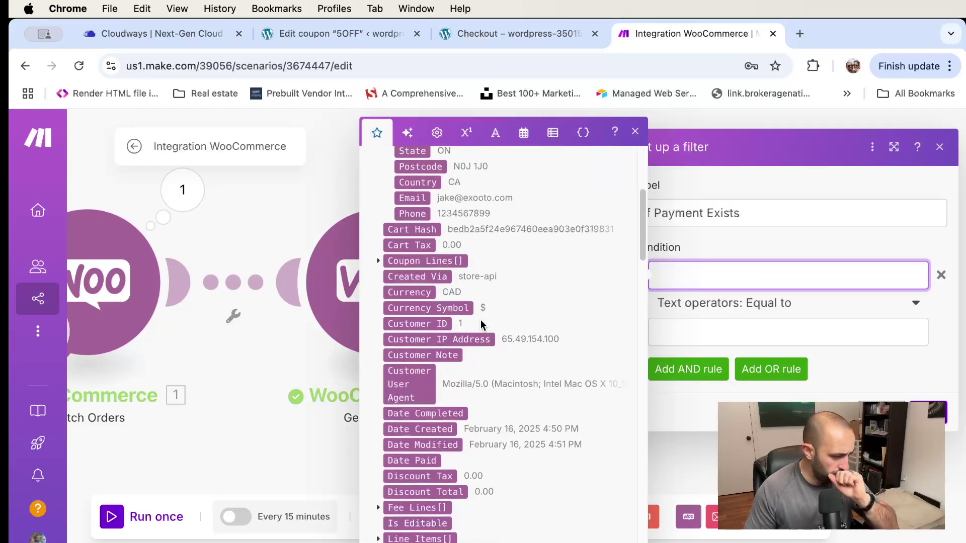
{"action": "scroll", "coordinate": [481, 319], "scroll_direction": "down", "scroll_amount": 1}
{"action": "scroll", "coordinate": [481, 319], "scroll_direction": "down", "scroll_amount": 3}
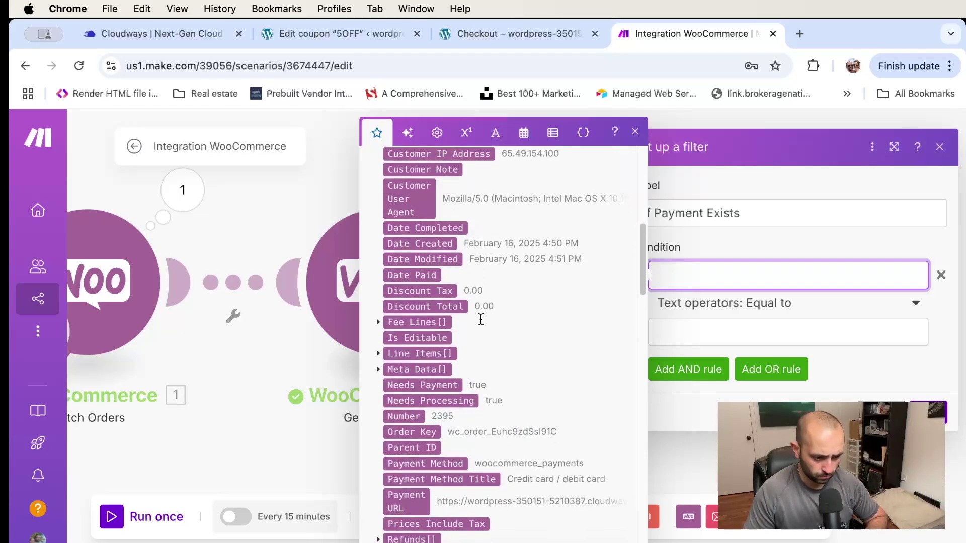
{"action": "left_click", "coordinate": [443, 385]}
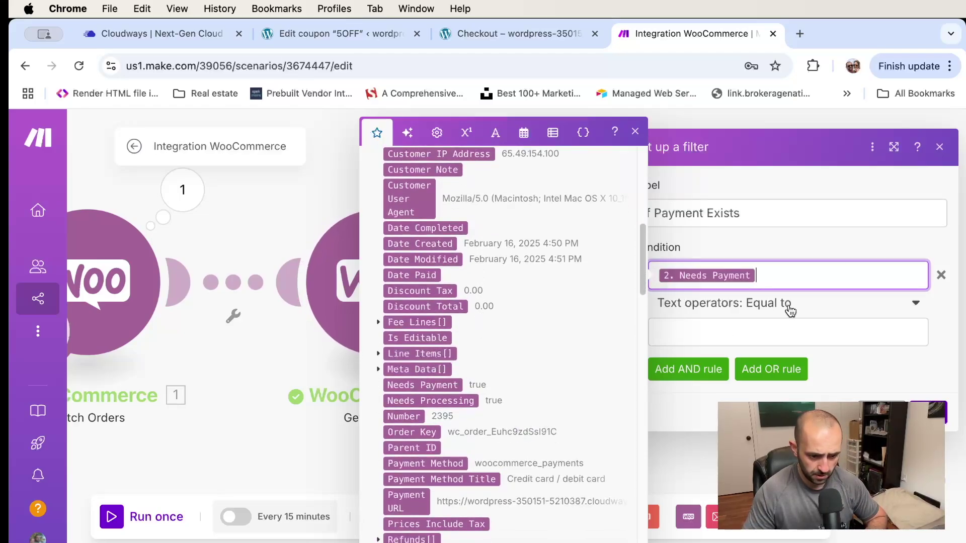
{"action": "left_click", "coordinate": [810, 300]}
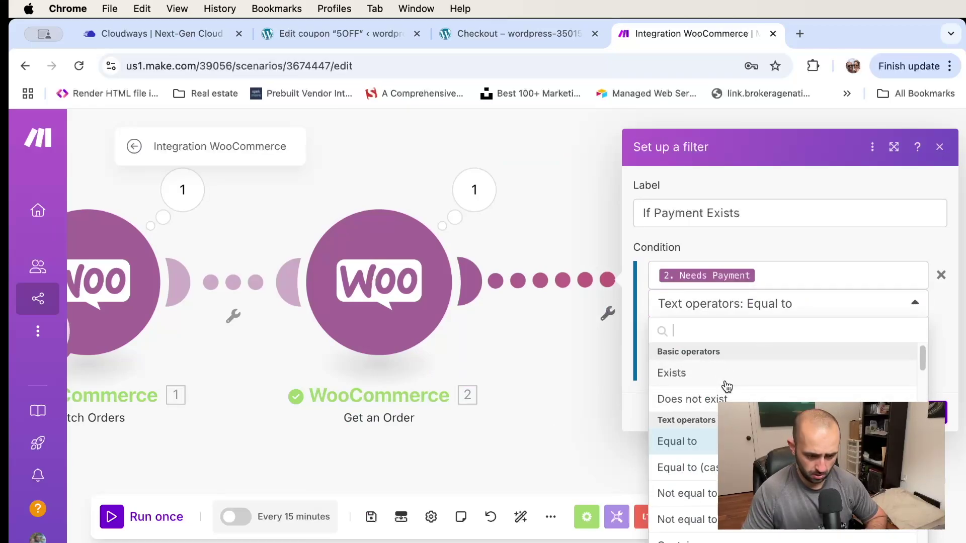
{"action": "left_click", "coordinate": [709, 398]}
{"action": "left_click", "coordinate": [874, 352]}
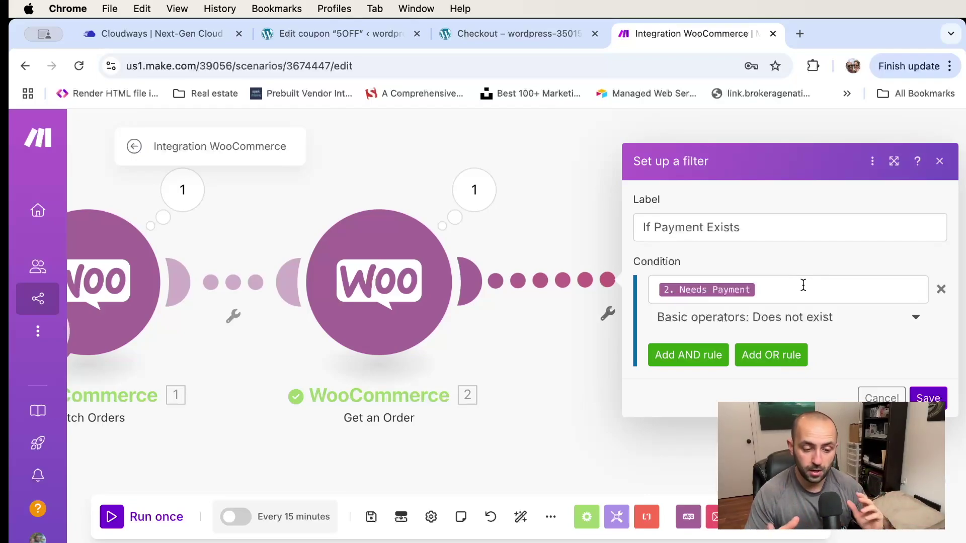
{"action": "left_click", "coordinate": [936, 402]}
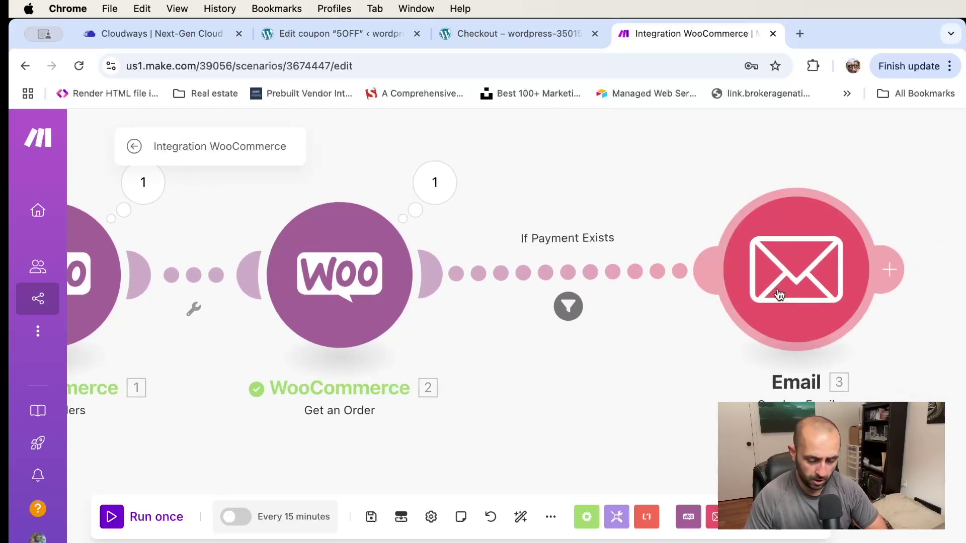
Check the Email module's settings without changes and auto-align the scenario's modules
{"action": "left_click", "coordinate": [774, 298]}
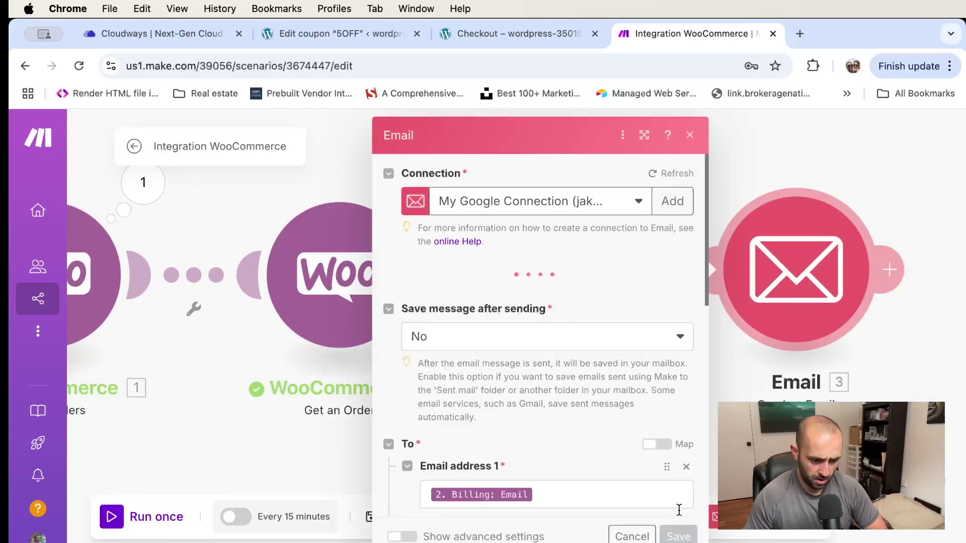
{"action": "left_click", "coordinate": [690, 136]}
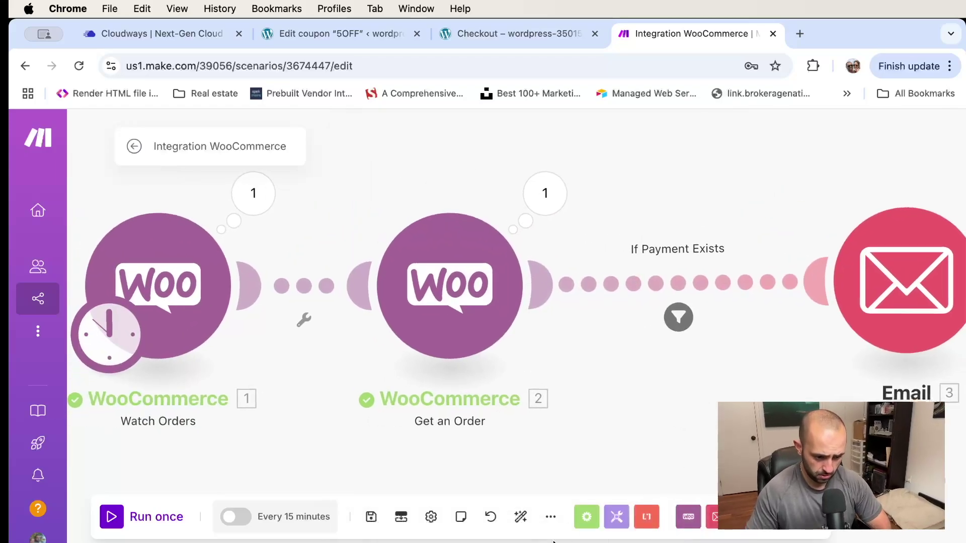
{"action": "left_click", "coordinate": [520, 517]}
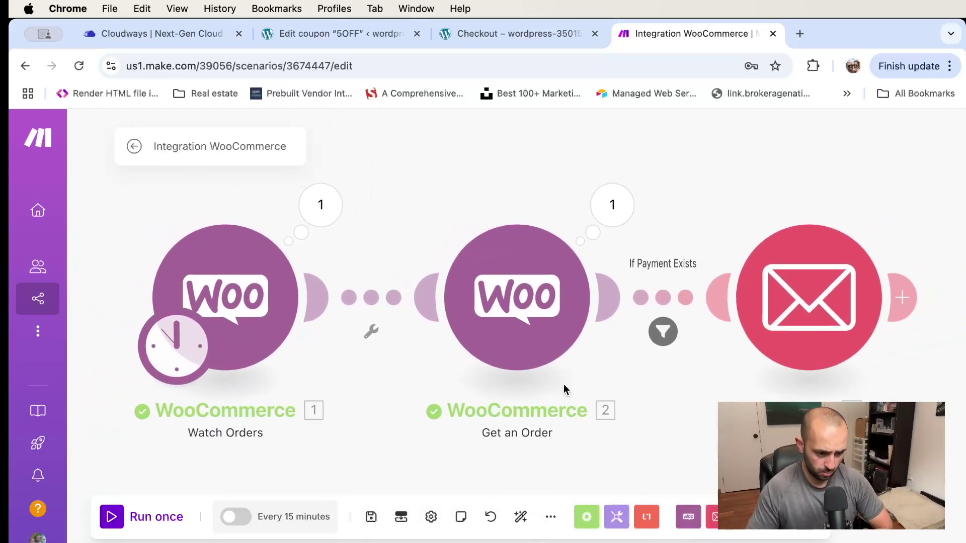
Review the Watch Orders, Get an Order and Email module settings without changes
{"action": "left_click", "coordinate": [245, 294]}
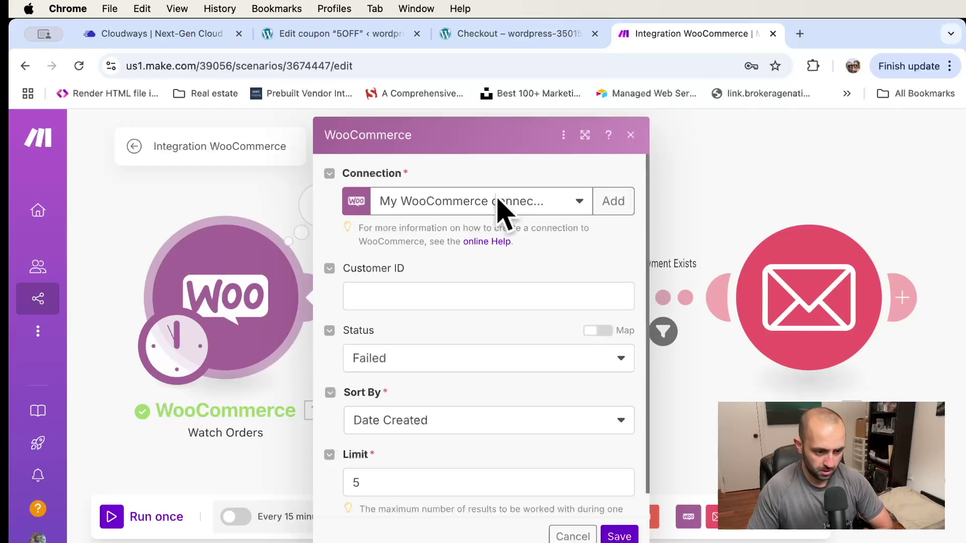
{"action": "left_click", "coordinate": [245, 459]}
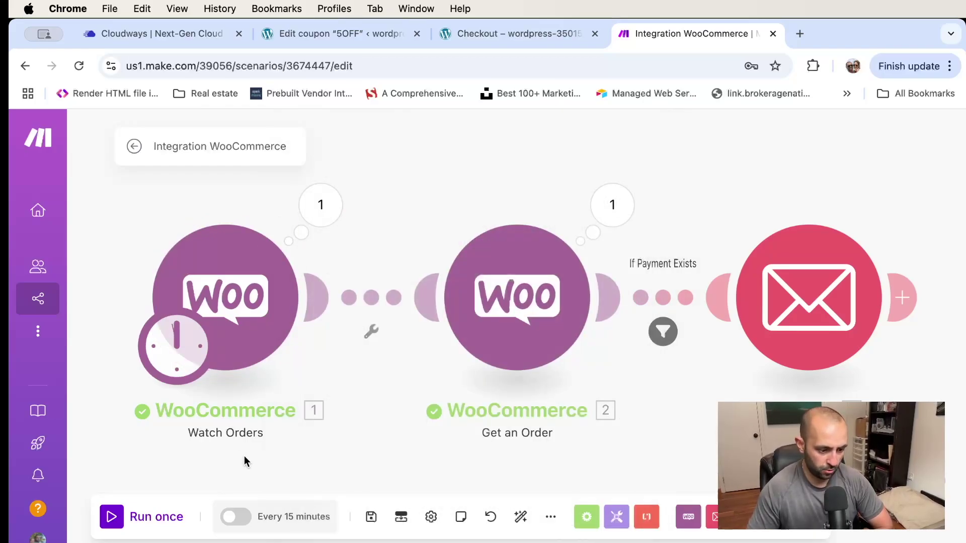
{"action": "left_click", "coordinate": [517, 299]}
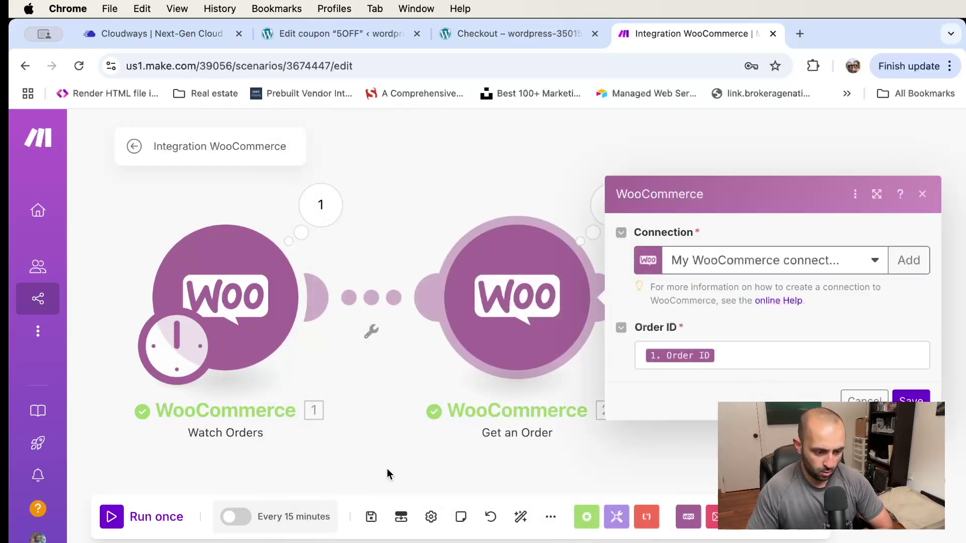
{"action": "left_click", "coordinate": [387, 472]}
{"action": "left_click", "coordinate": [755, 297]}
{"action": "key", "text": "Escape"}
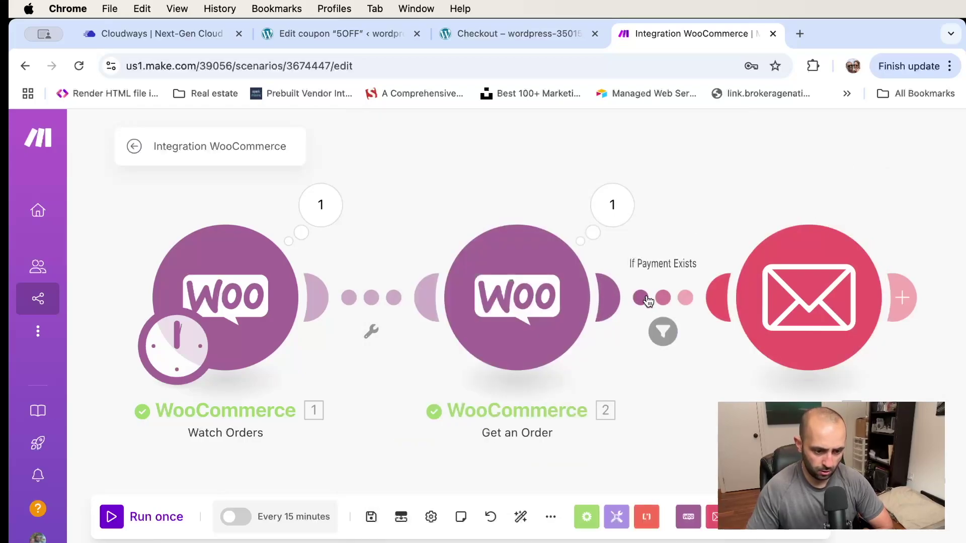
Recheck the If Payment Exists filter, then save the Email module's settings
{"action": "left_click", "coordinate": [648, 301]}
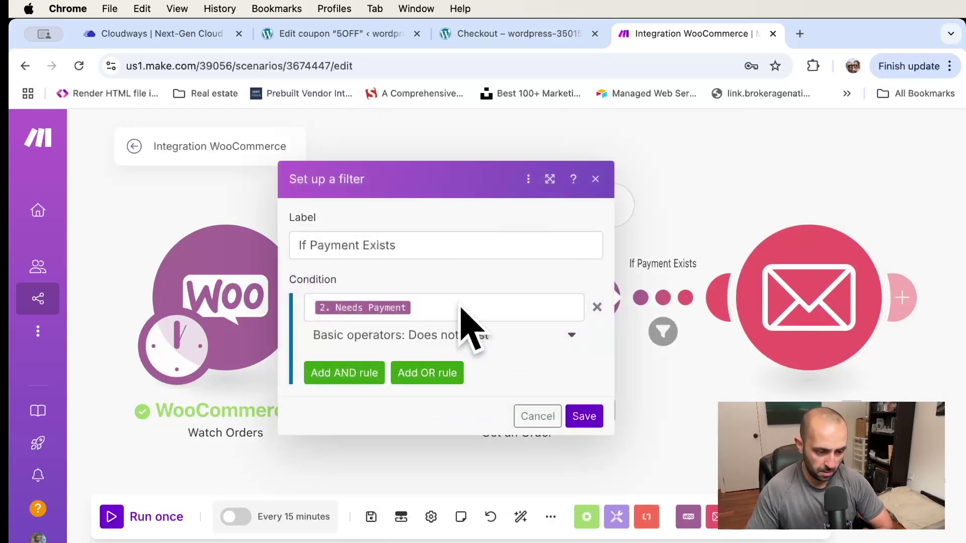
{"action": "key", "text": "Escape"}
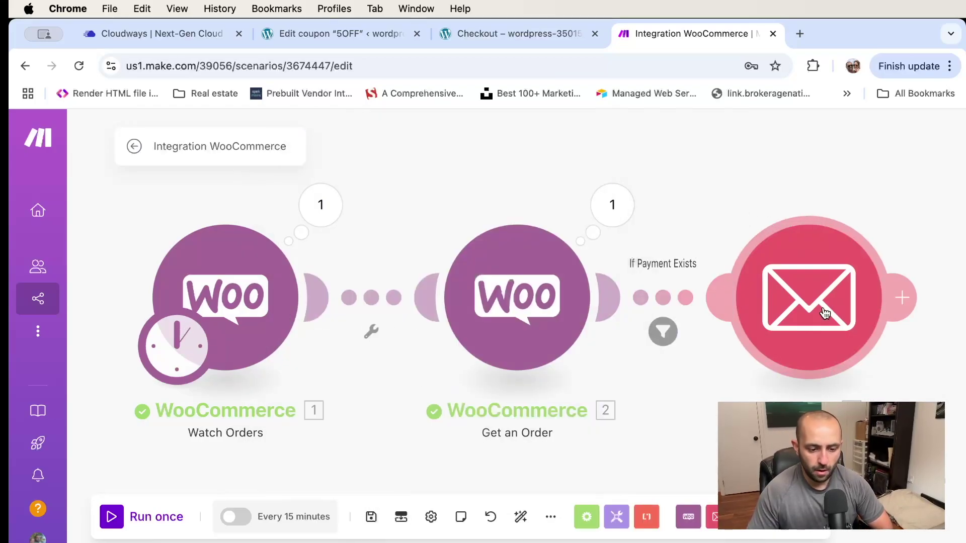
{"action": "left_click", "coordinate": [750, 297]}
{"action": "scroll", "coordinate": [606, 324], "scroll_direction": "down", "scroll_amount": 10}
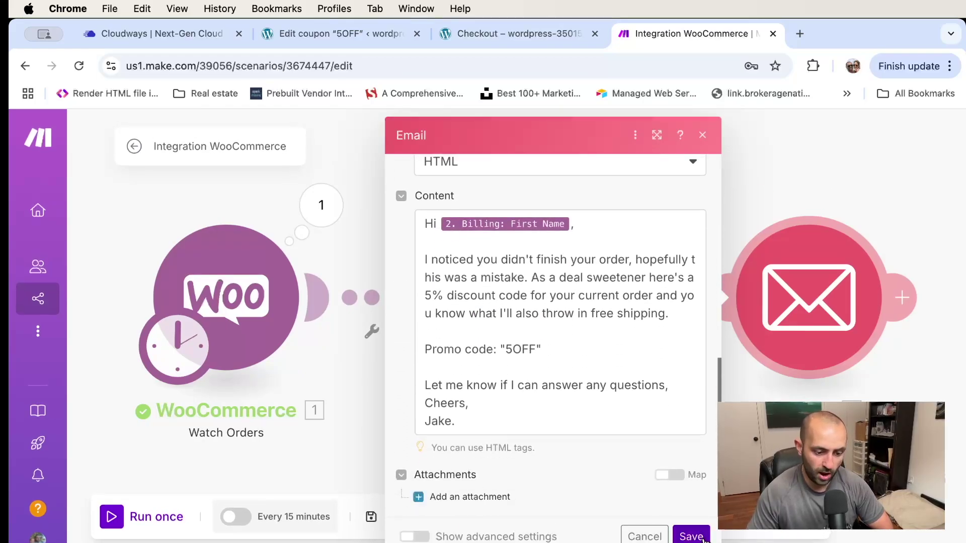
{"action": "left_click", "coordinate": [692, 536]}
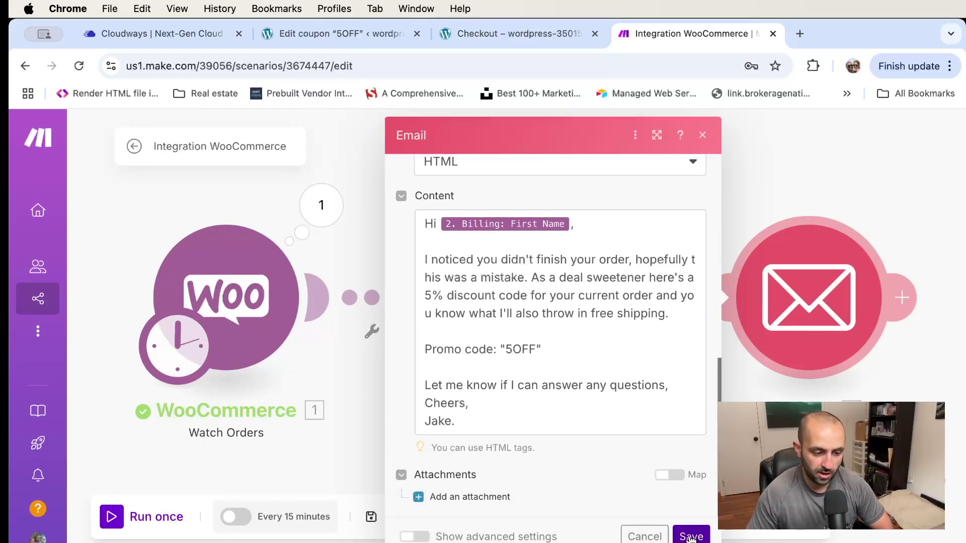
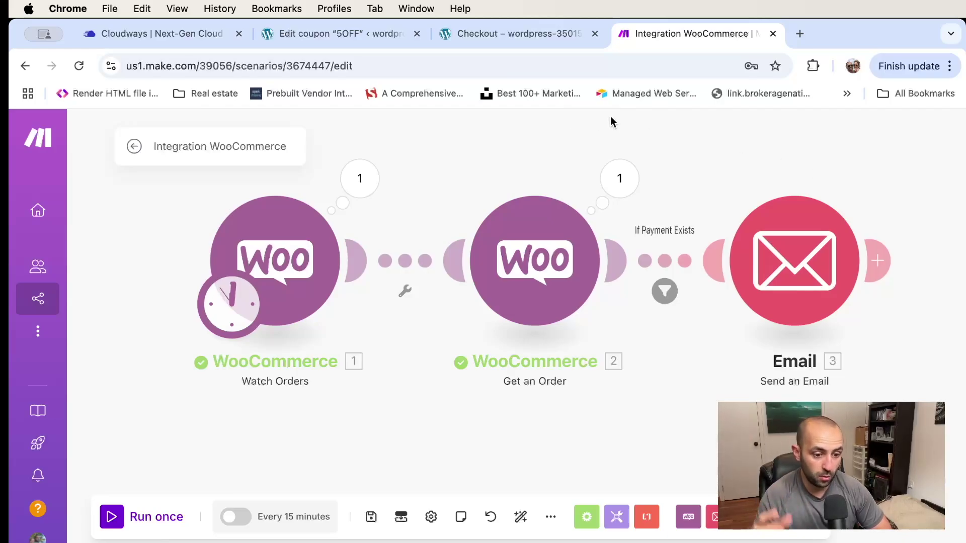
Switch to the store's Checkout tab showing Physical Product 1 at $99.99
{"action": "left_click", "coordinate": [504, 36]}
Go to the store's /shop page and log out of the store account from the Howdy menu
{"action": "scroll", "coordinate": [533, 242], "scroll_direction": "up", "scroll_amount": 15}
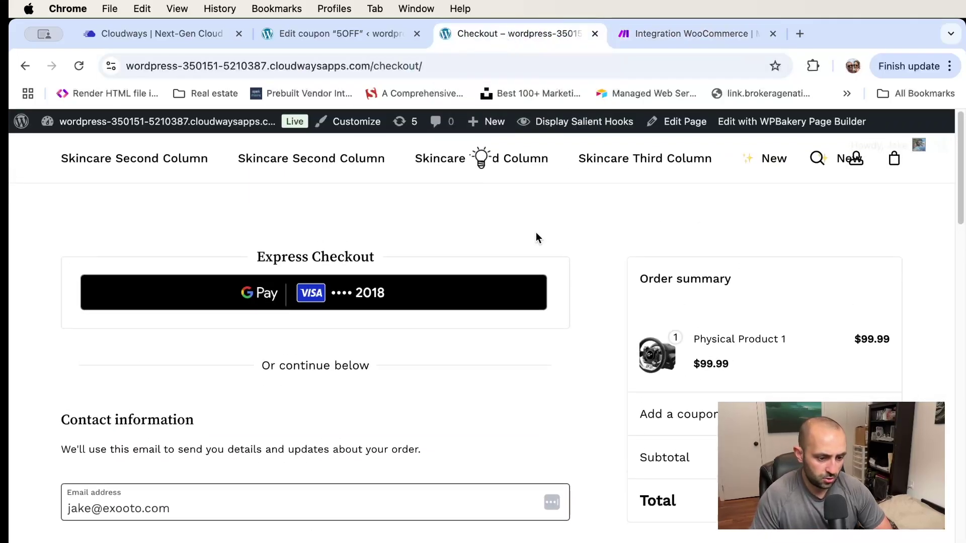
{"action": "left_click_drag", "start_coordinate": [438, 66], "coordinate": [373, 66]}
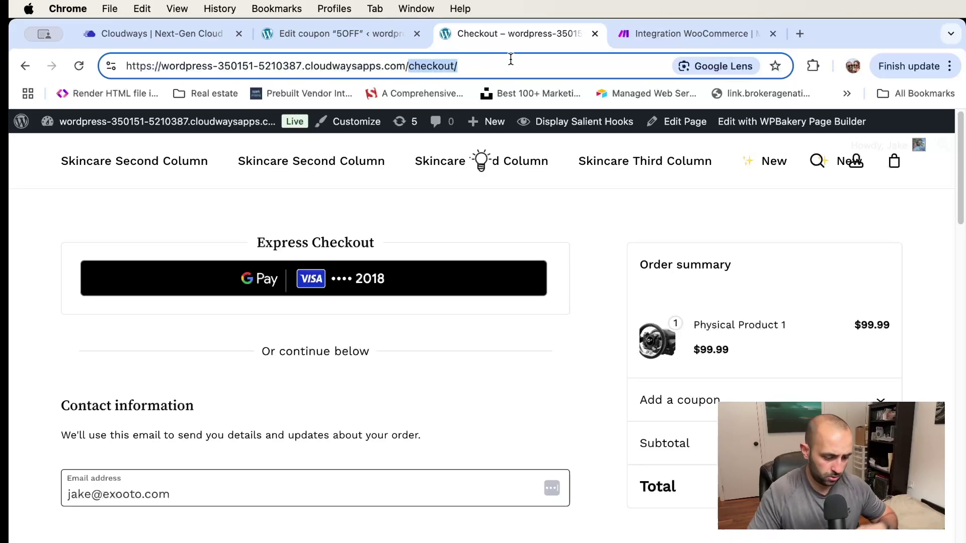
{"action": "key", "text": "BackSpace"}
{"action": "type", "text": "shop"}
{"action": "key", "text": "Return"}
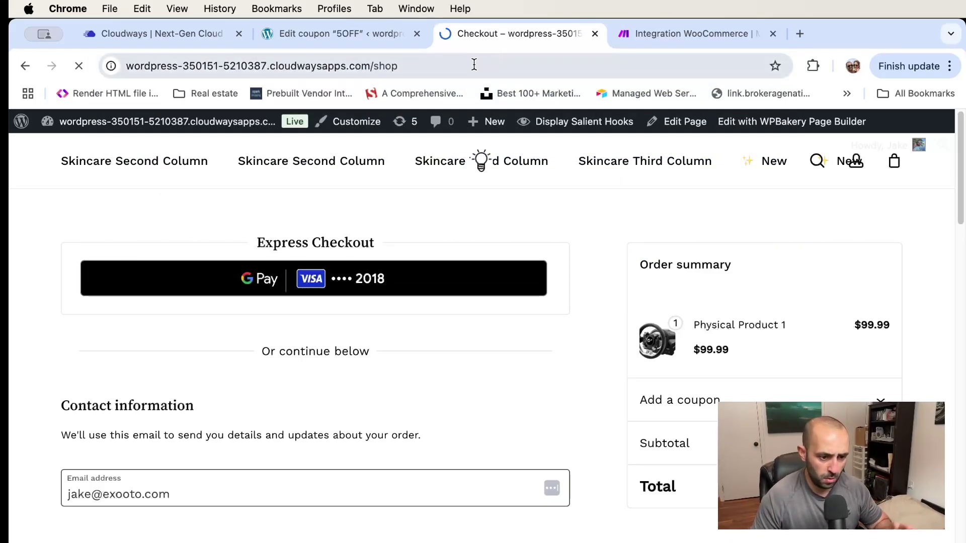
{"action": "scroll", "coordinate": [494, 206], "scroll_direction": "down", "scroll_amount": 5}
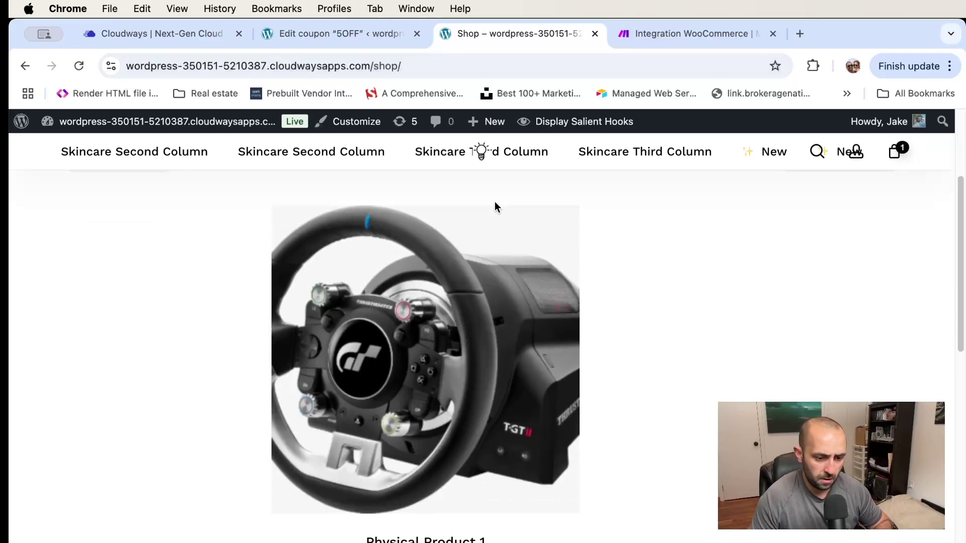
{"action": "scroll", "coordinate": [493, 205], "scroll_direction": "up", "scroll_amount": 1}
{"action": "scroll", "coordinate": [493, 204], "scroll_direction": "down", "scroll_amount": 2}
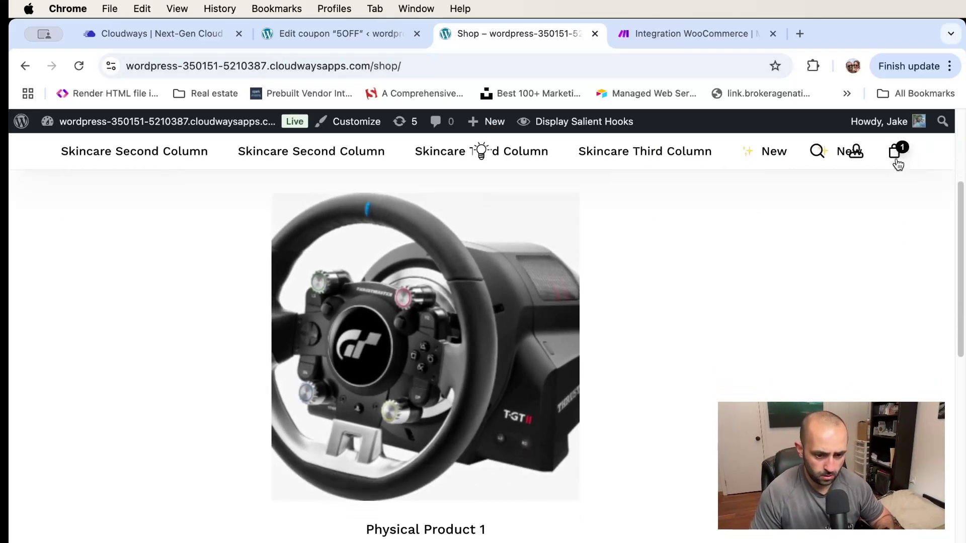
{"action": "mouse_move", "coordinate": [905, 123]}
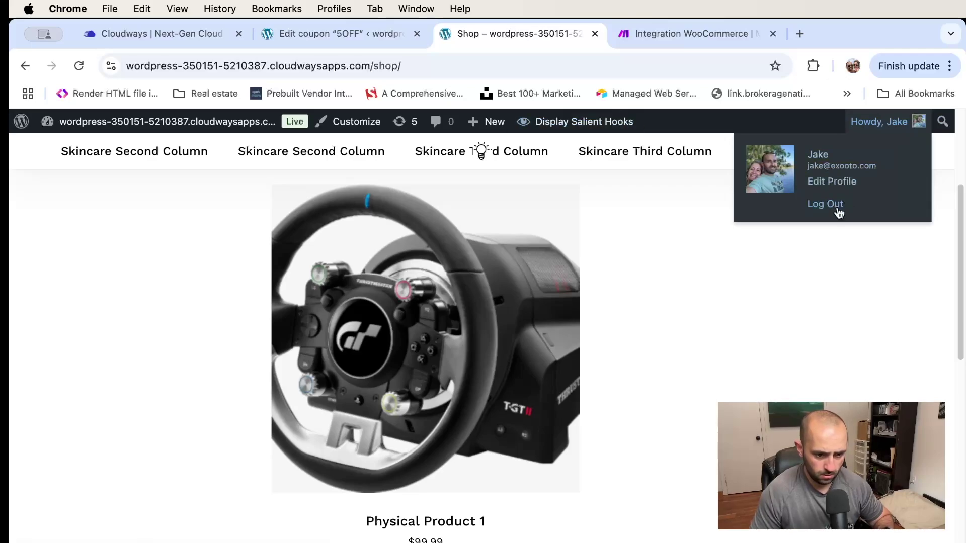
{"action": "left_click", "coordinate": [838, 213]}
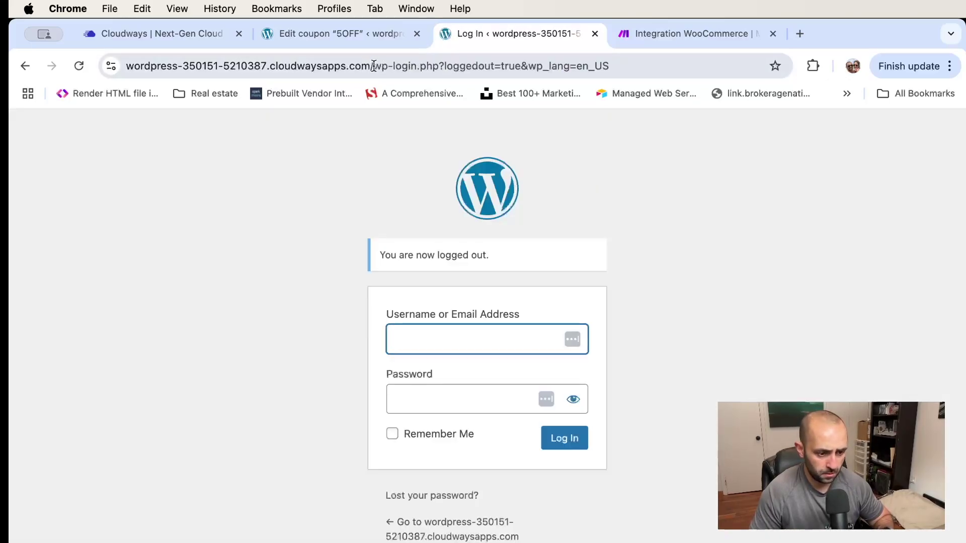
Return to /shop as a guest and add Physical Product 1 to the cart
{"action": "left_click_drag", "start_coordinate": [373, 66], "coordinate": [693, 52]}
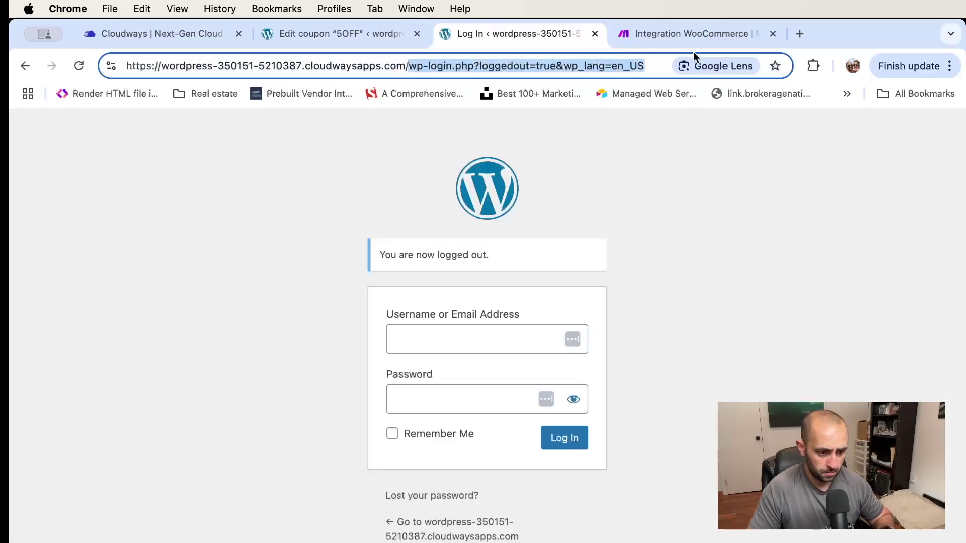
{"action": "key", "text": "BackSpace"}
{"action": "type", "text": "shop"}
{"action": "key", "text": "Return"}
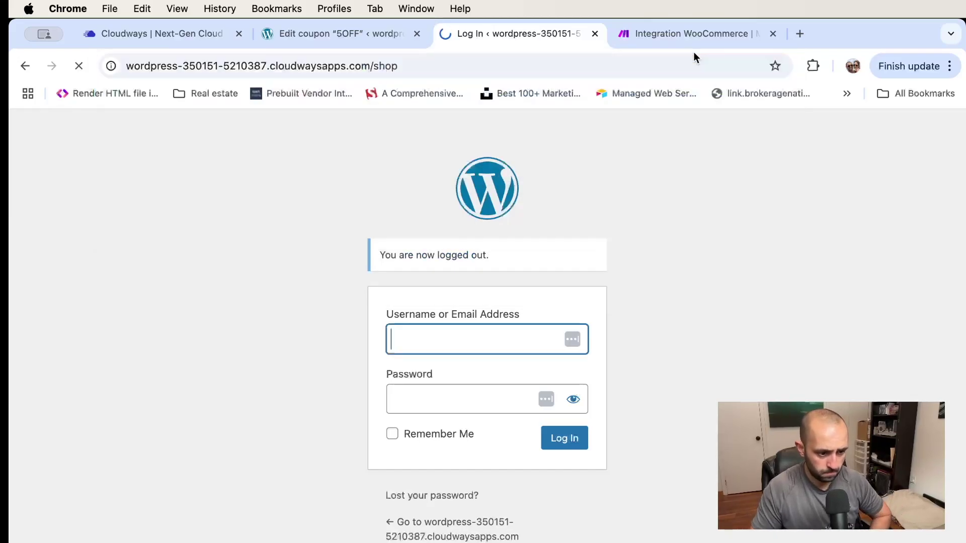
{"action": "scroll", "coordinate": [541, 197], "scroll_direction": "down", "scroll_amount": 5}
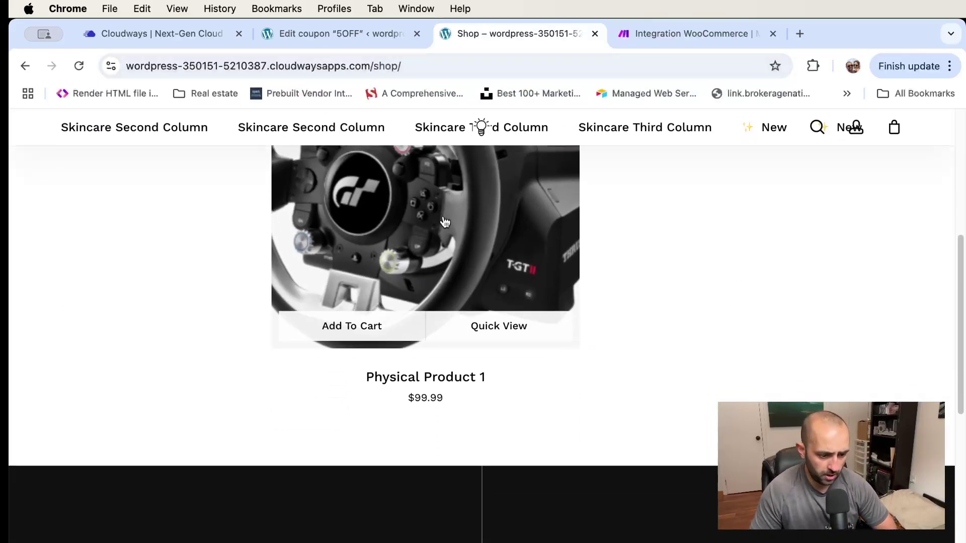
{"action": "key", "text": "cmd+r"}
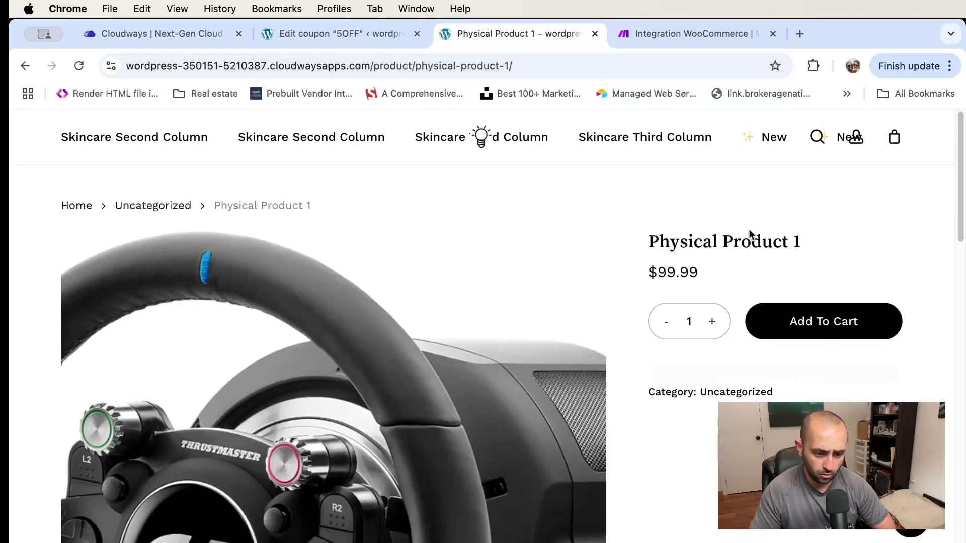
{"action": "left_click", "coordinate": [823, 325]}
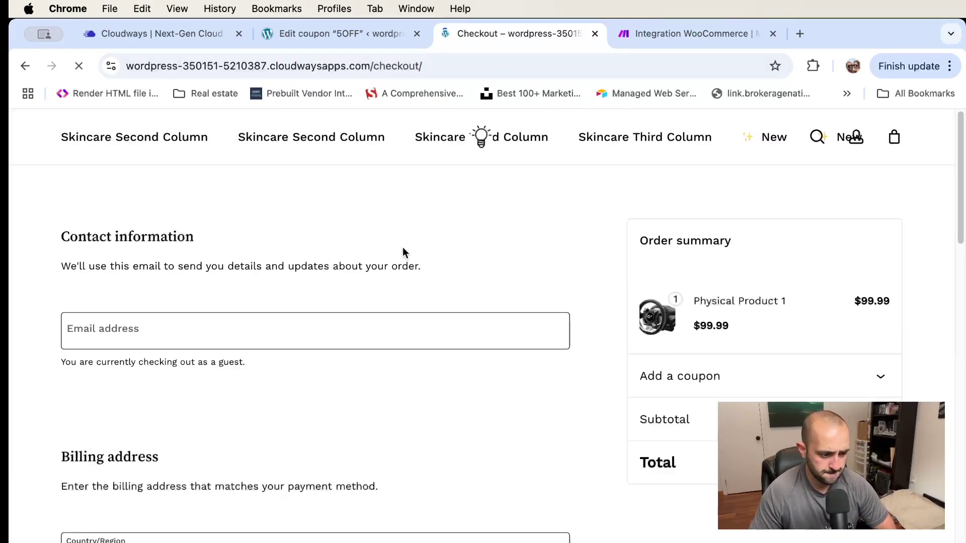
Enter the guest shopper's e-mail address at checkout and continue to billing
{"action": "left_click", "coordinate": [226, 328]}
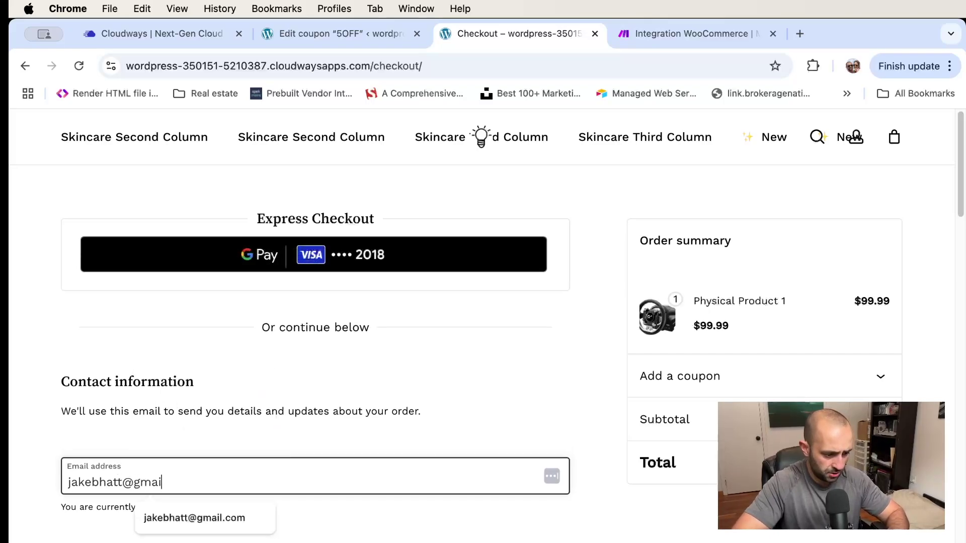
{"action": "left_click", "coordinate": [515, 376]}
{"action": "scroll", "coordinate": [515, 376], "scroll_direction": "down", "scroll_amount": 7}
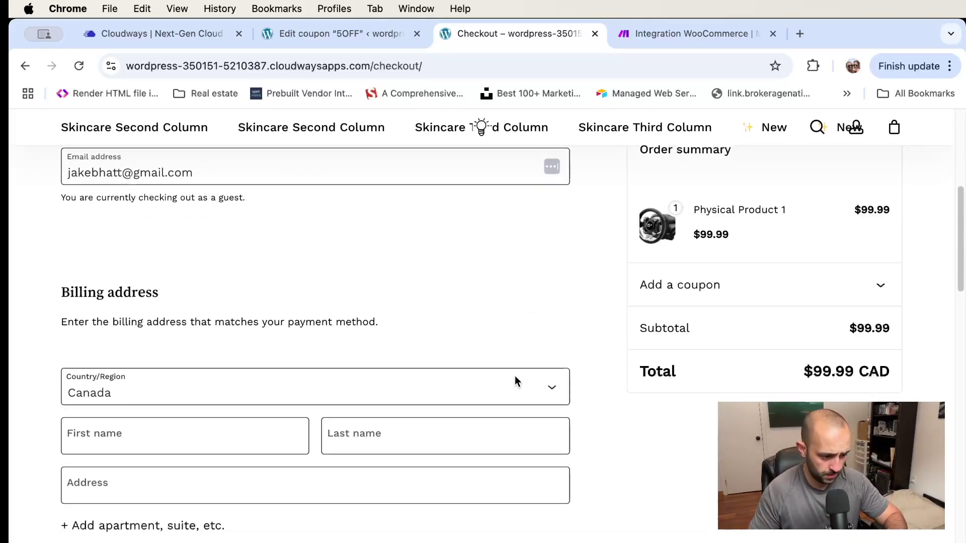
Fill in the shopper's first name, last name and street address
{"action": "left_click", "coordinate": [117, 415]}
{"action": "type", "text": "j"}
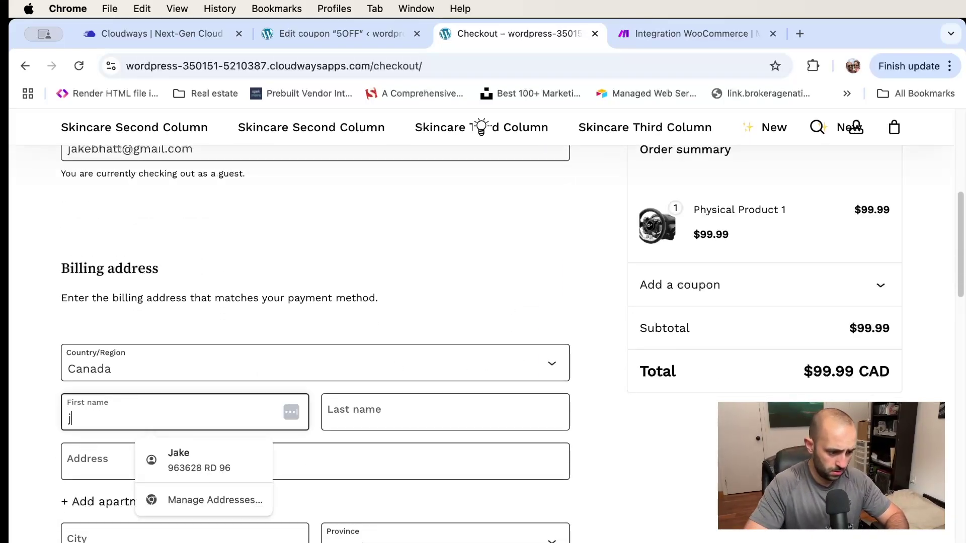
{"action": "key", "text": "Tab"}
{"action": "type", "text": "bhatt"}
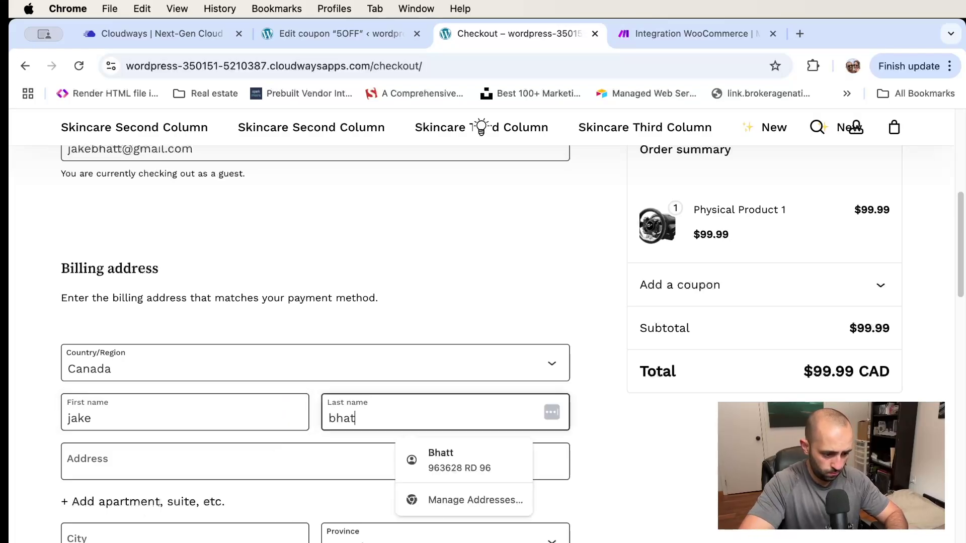
{"action": "key", "text": "Tab"}
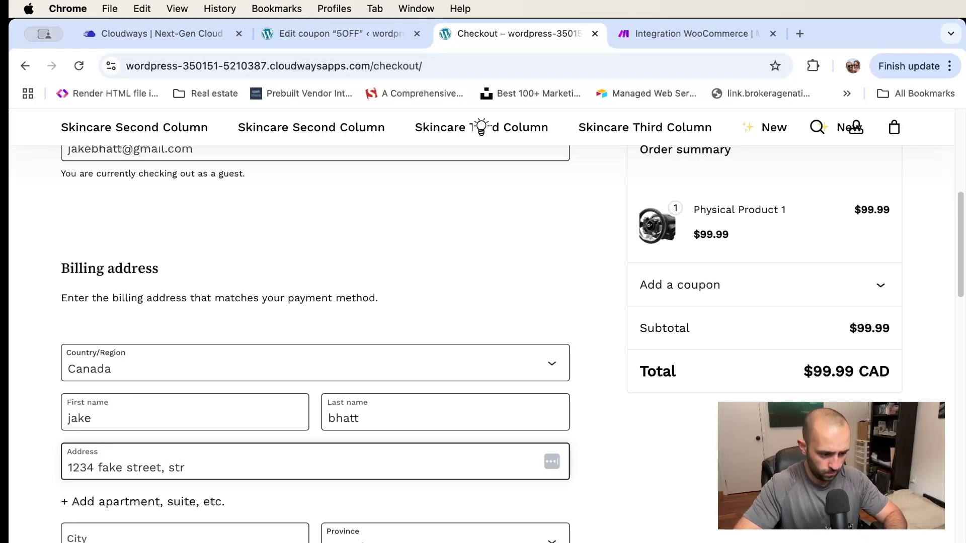
{"action": "key", "text": "BackSpace"}
{"action": "key", "text": "Tab"}
{"action": "scroll", "coordinate": [229, 401], "scroll_direction": "down", "scroll_amount": 4}
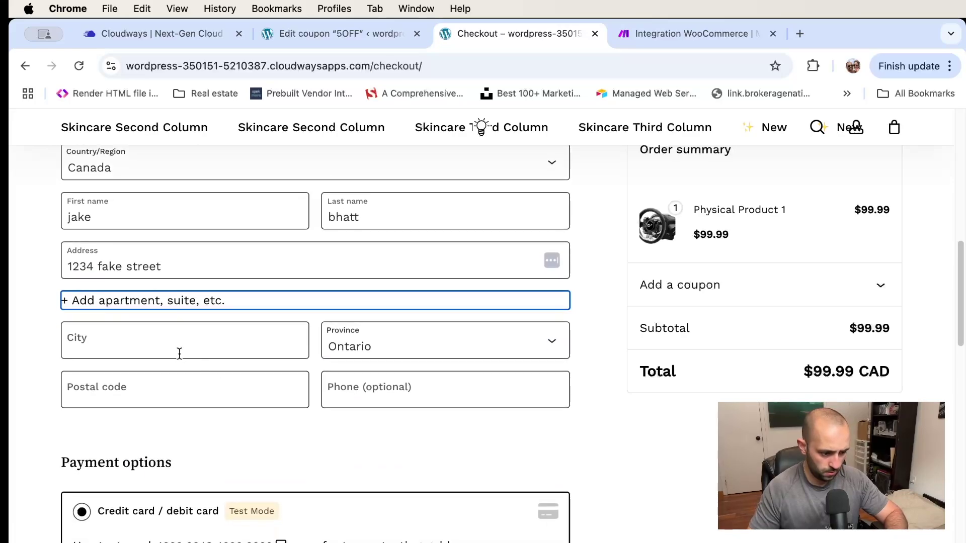
Enter the city, postal code and phone number, keeping Ontario as the province
{"action": "left_click", "coordinate": [180, 352]}
{"action": "type", "text": "stratford"}
{"action": "key", "text": "Tab"}
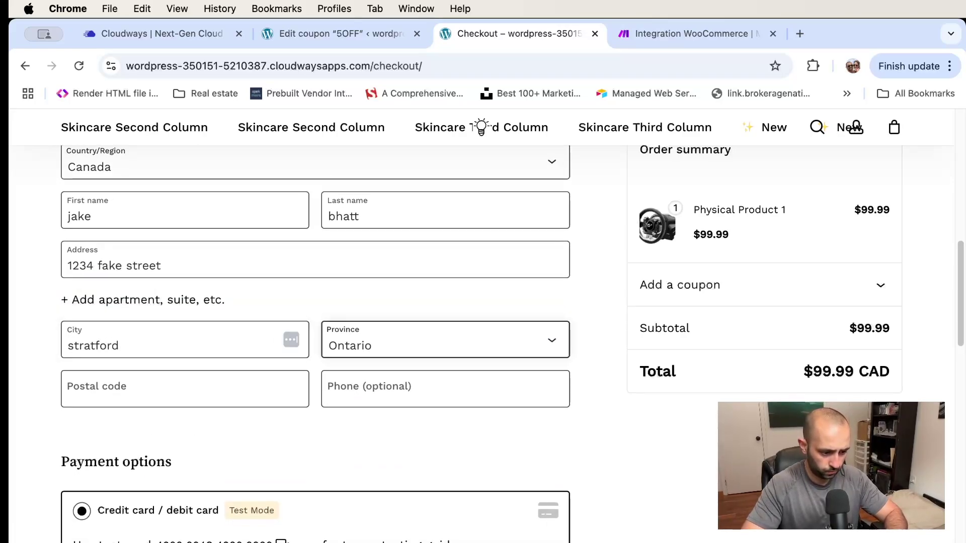
{"action": "key", "text": "Tab"}
{"action": "type", "text": "N0J1J0"}
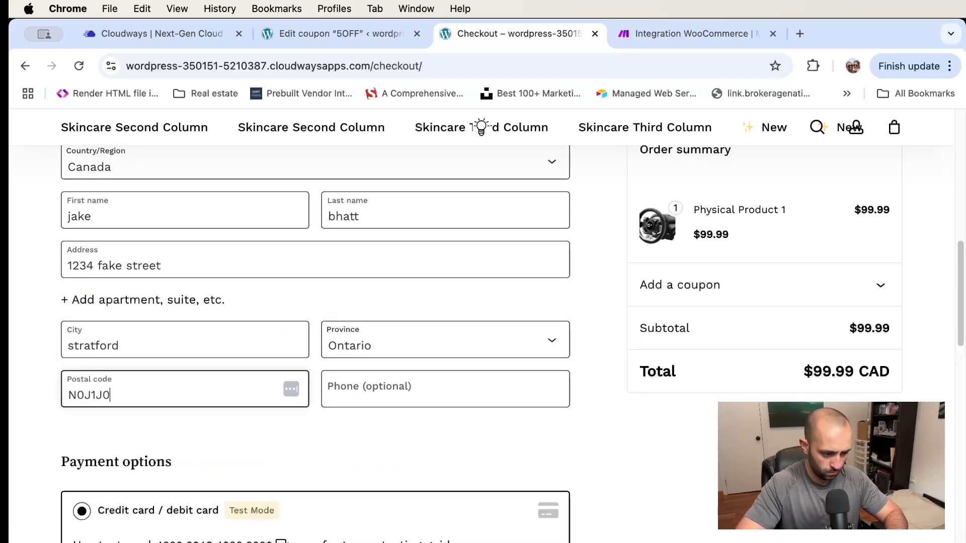
{"action": "key", "text": "Tab"}
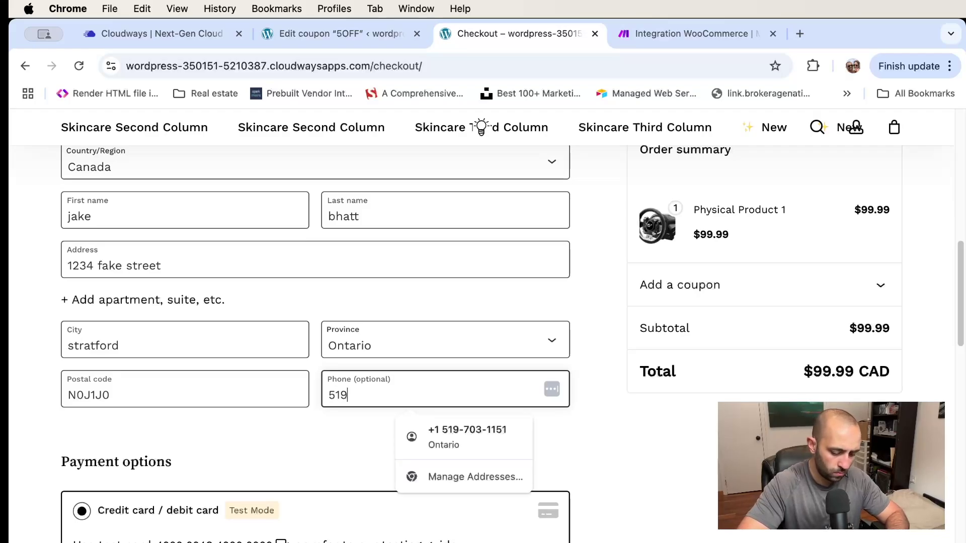
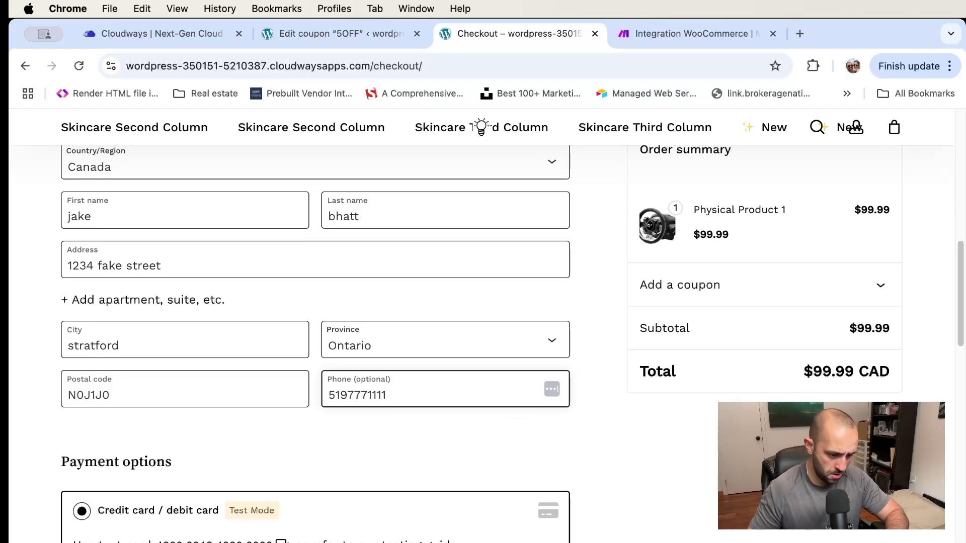
{"action": "scroll", "coordinate": [342, 458], "scroll_direction": "down", "scroll_amount": 7}
Attempt Place Order with the card fields empty, then return to the Edit coupon 5OFF tab
{"action": "scroll", "coordinate": [326, 455], "scroll_direction": "up", "scroll_amount": 1}
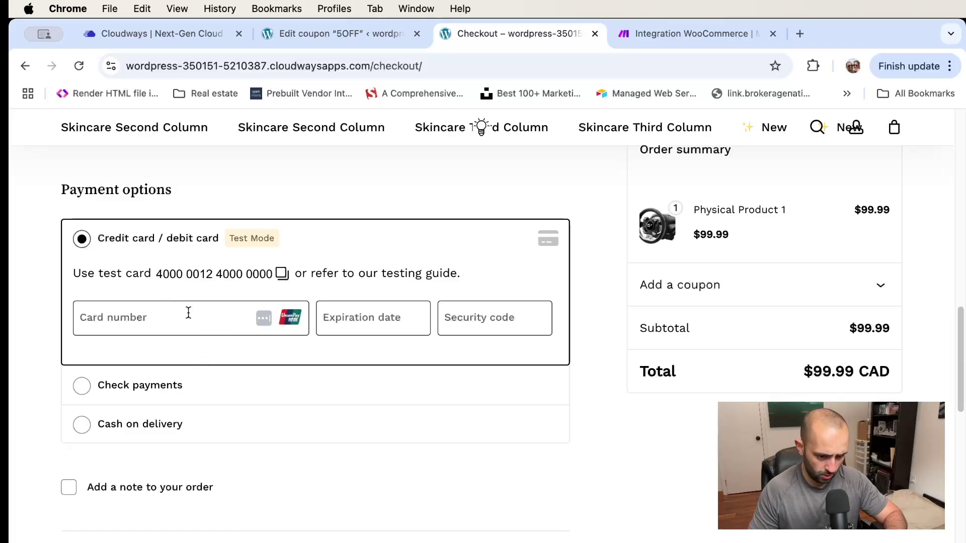
{"action": "scroll", "coordinate": [189, 312], "scroll_direction": "up", "scroll_amount": 4}
{"action": "scroll", "coordinate": [191, 312], "scroll_direction": "down", "scroll_amount": 9}
{"action": "scroll", "coordinate": [459, 394], "scroll_direction": "down", "scroll_amount": 1}
{"action": "scroll", "coordinate": [459, 394], "scroll_direction": "up", "scroll_amount": 3}
{"action": "scroll", "coordinate": [459, 395], "scroll_direction": "down", "scroll_amount": 3}
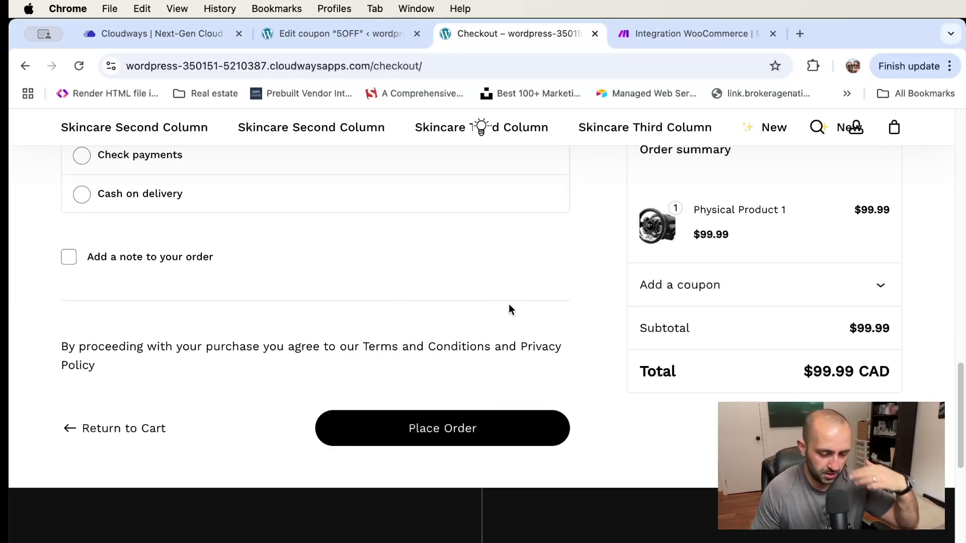
{"action": "scroll", "coordinate": [552, 329], "scroll_direction": "up", "scroll_amount": 3}
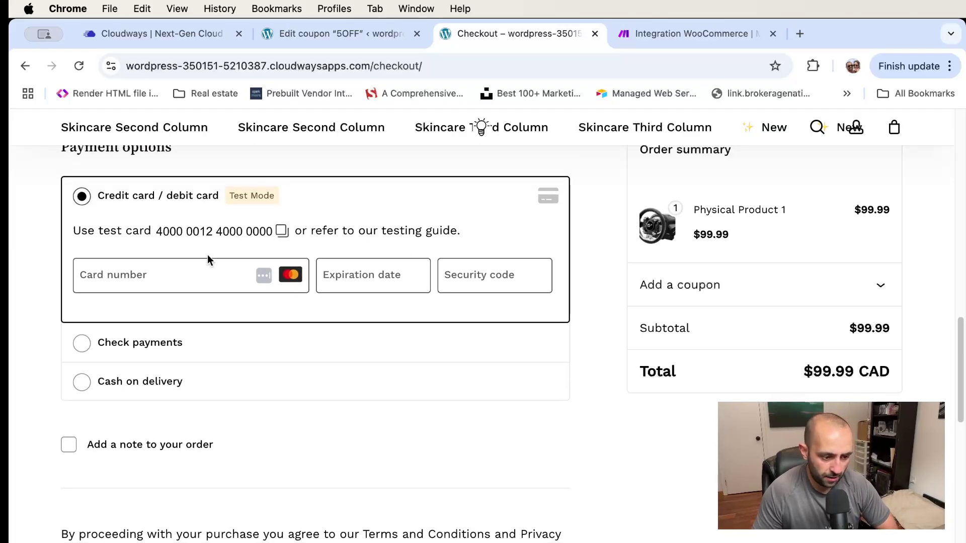
{"action": "scroll", "coordinate": [449, 327], "scroll_direction": "up", "scroll_amount": 6}
{"action": "scroll", "coordinate": [451, 327], "scroll_direction": "up", "scroll_amount": 10}
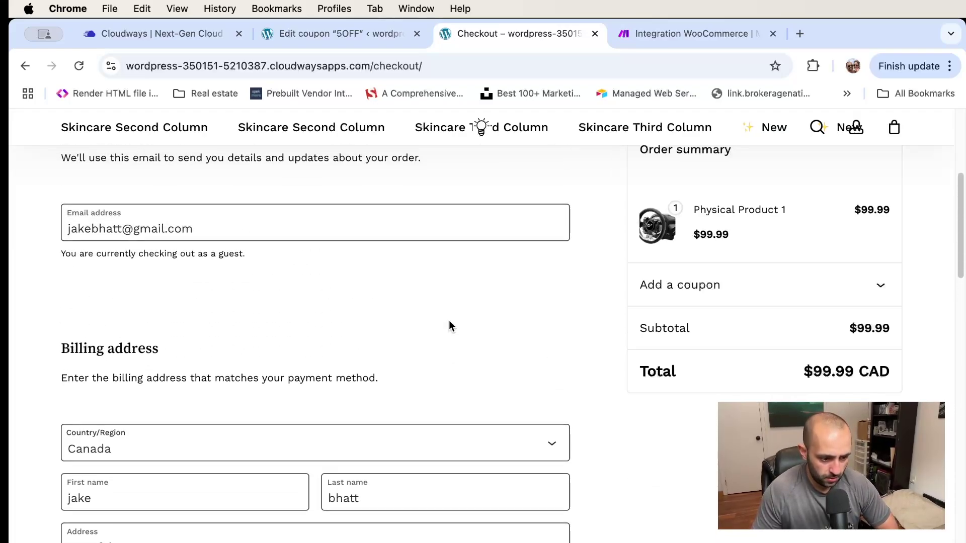
{"action": "scroll", "coordinate": [241, 430], "scroll_direction": "down", "scroll_amount": 18}
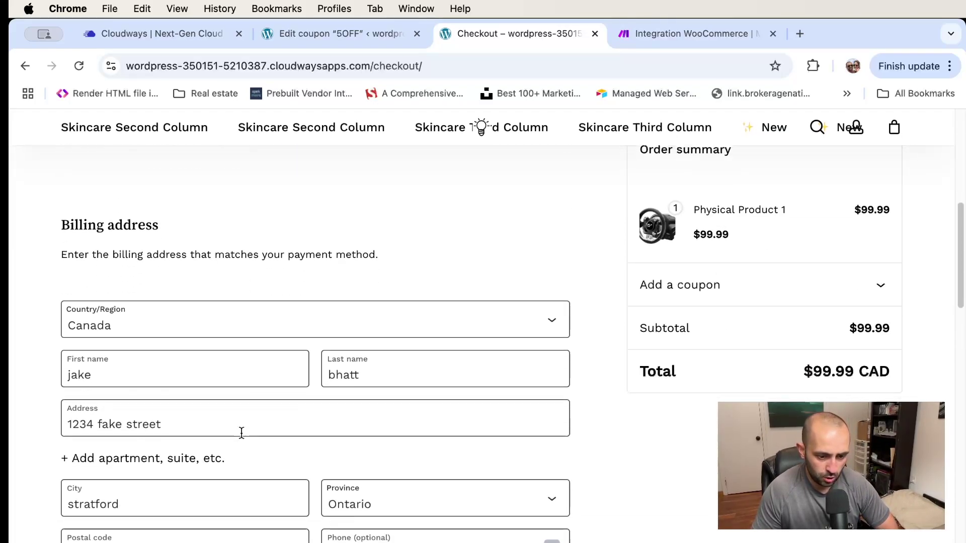
{"action": "scroll", "coordinate": [242, 431], "scroll_direction": "down", "scroll_amount": 2}
{"action": "left_click", "coordinate": [462, 362]}
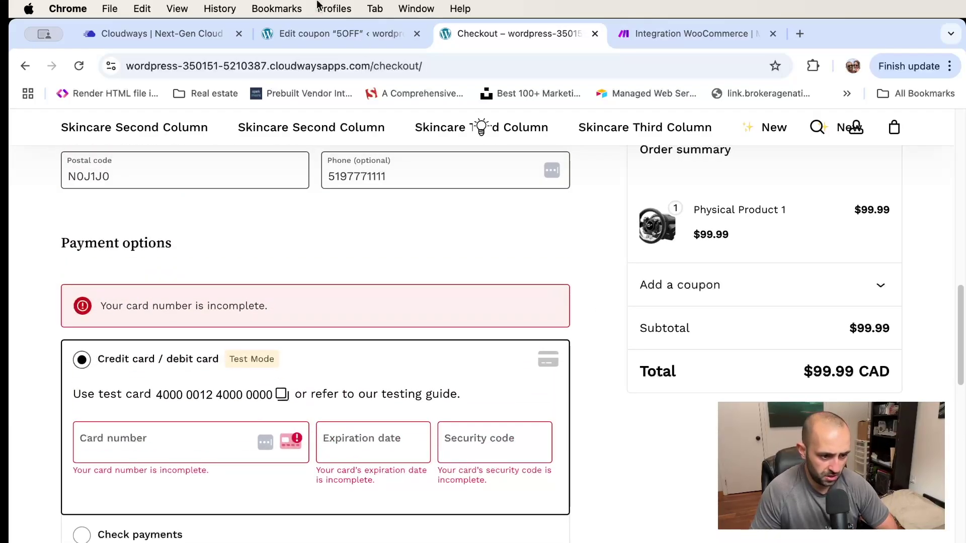
{"action": "left_click", "coordinate": [335, 33]}
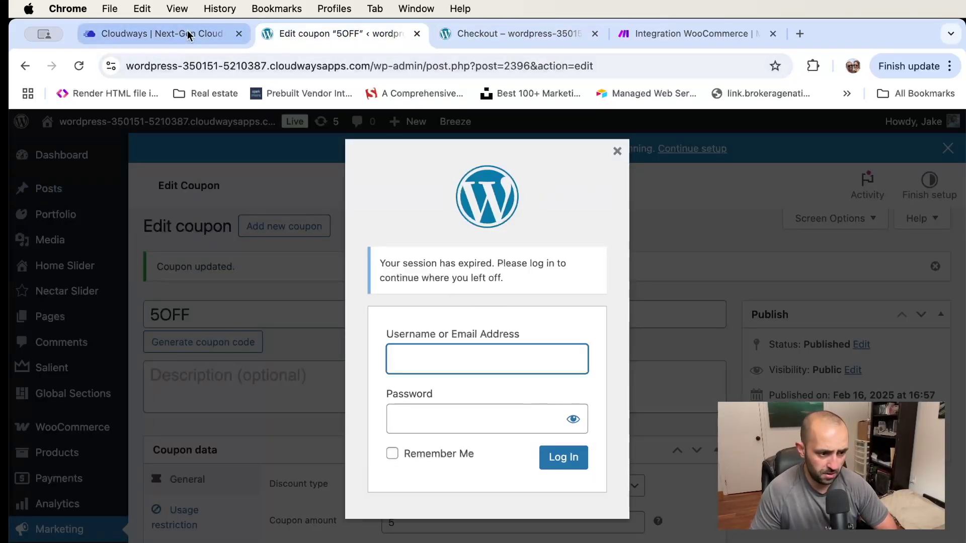
Log back into WordPress admin using the admin username and the password copied from Cloudways
{"action": "left_click", "coordinate": [183, 33]}
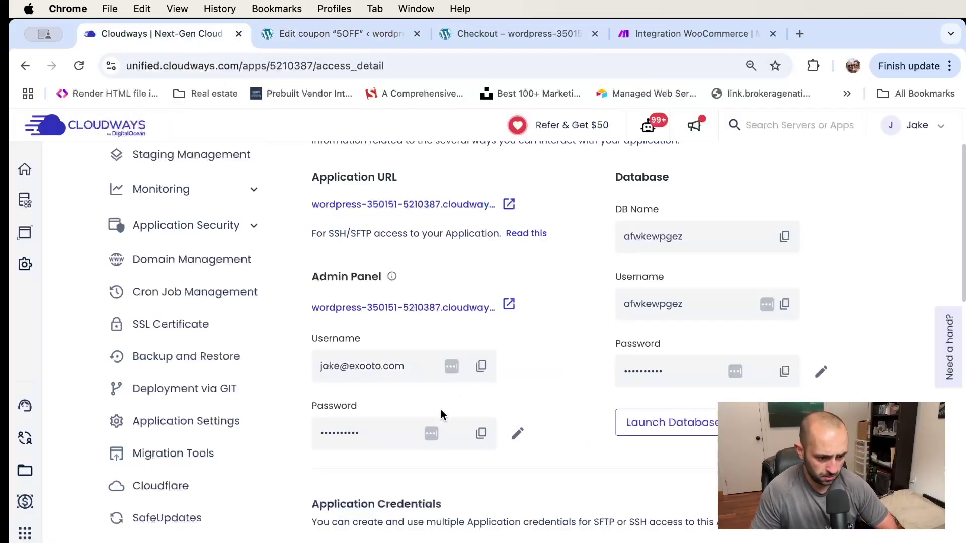
{"action": "left_click", "coordinate": [481, 433]}
{"action": "key", "text": "ctrl+Tab"}
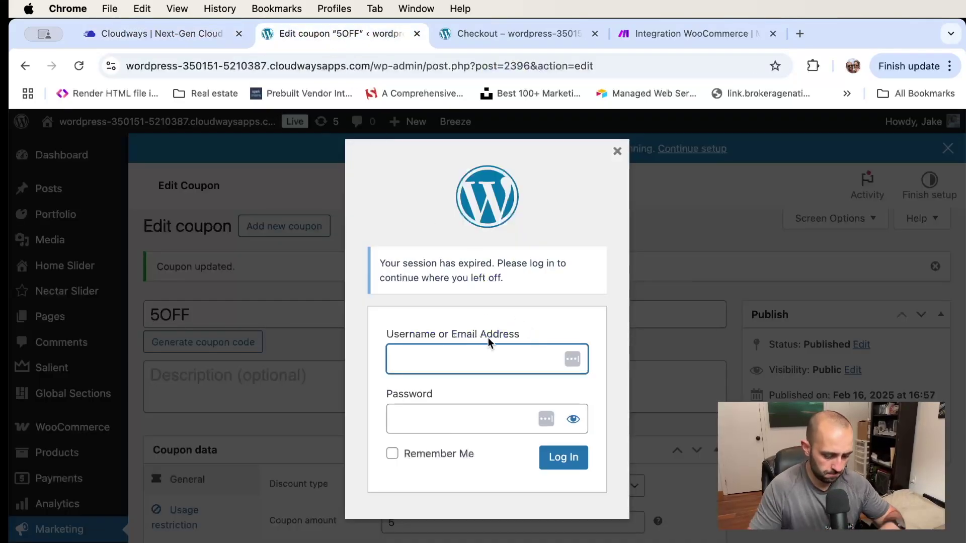
{"action": "key", "text": "Tab"}
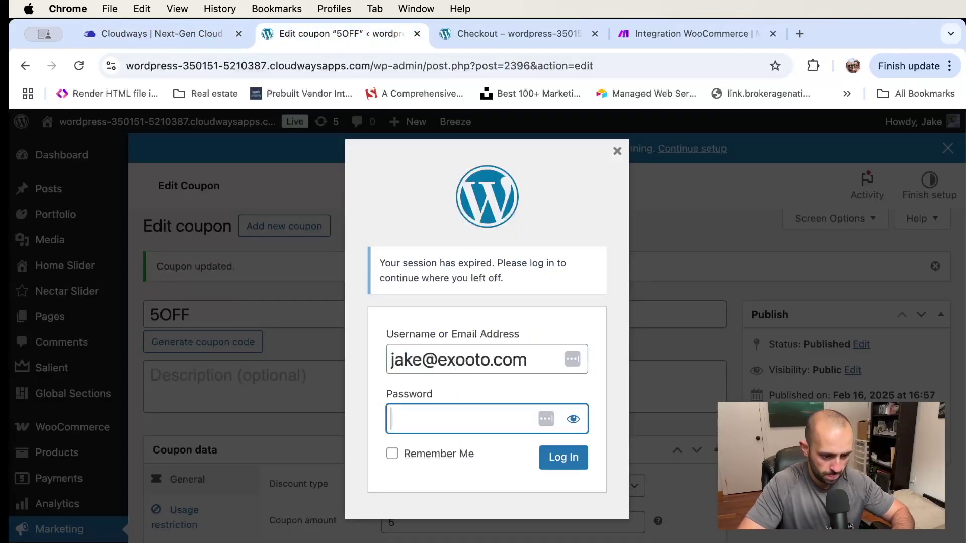
{"action": "key", "text": "super+v"}
{"action": "key", "text": "Tab"}
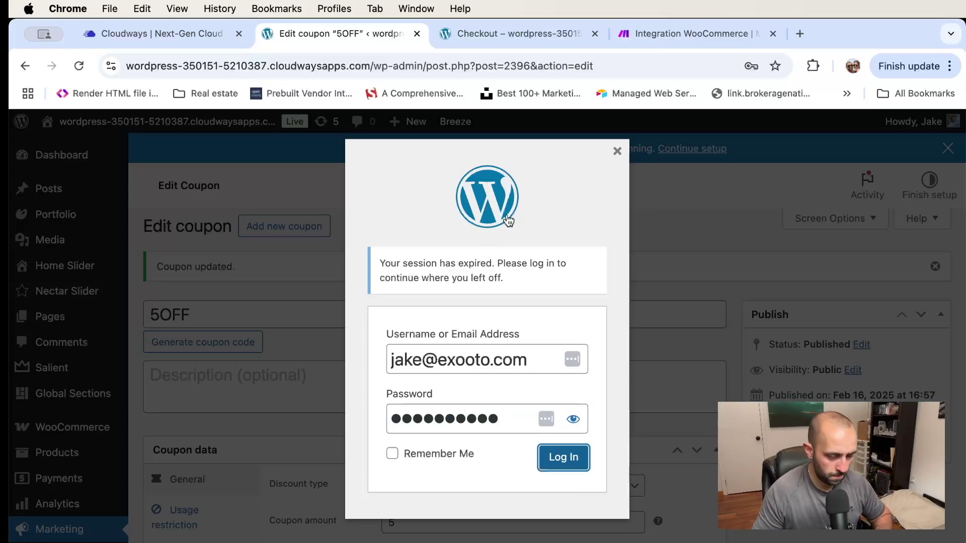
{"action": "key", "text": "Return"}
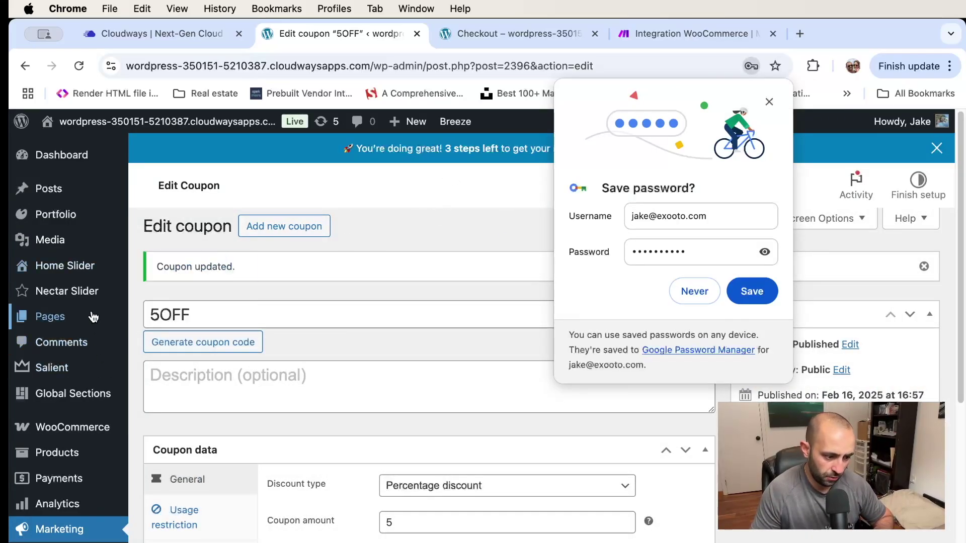
Bring up the WooCommerce Orders list from the admin sidebar
{"action": "scroll", "coordinate": [75, 428], "scroll_direction": "down", "scroll_amount": 3}
{"action": "scroll", "coordinate": [72, 439], "scroll_direction": "down", "scroll_amount": 3}
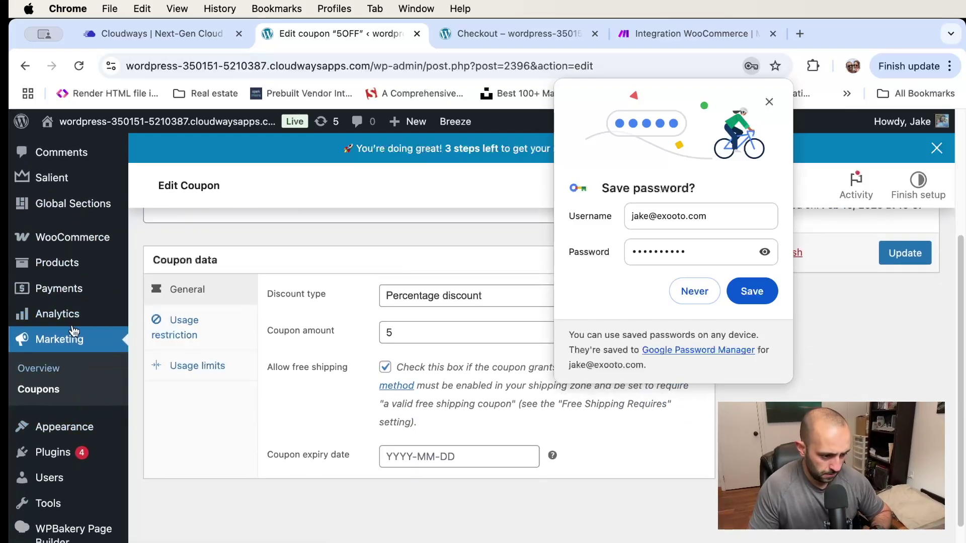
{"action": "mouse_move", "coordinate": [71, 237]}
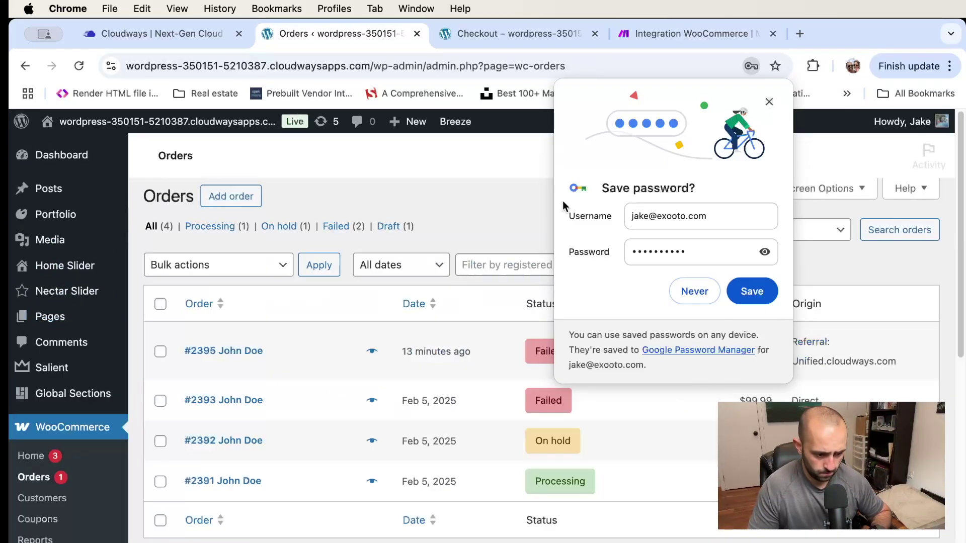
Dismiss Chrome's save-password prompt and reload the Orders list to review order statuses
{"action": "left_click", "coordinate": [768, 102]}
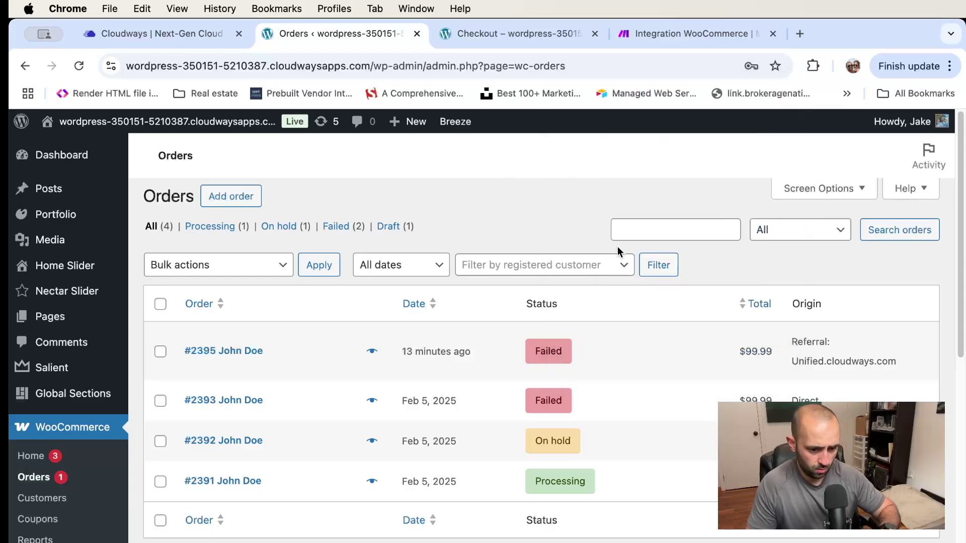
{"action": "key", "text": "super+r"}
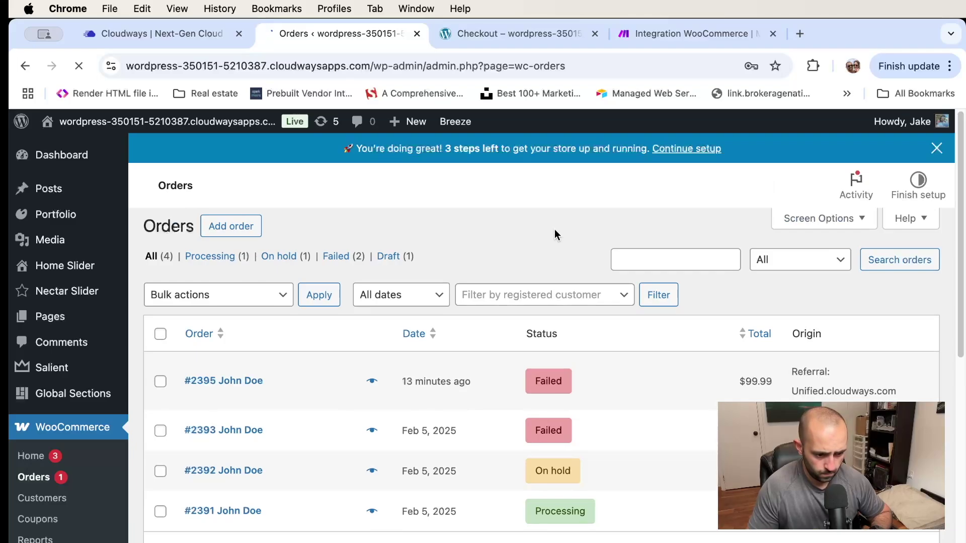
{"action": "scroll", "coordinate": [550, 247], "scroll_direction": "down", "scroll_amount": 5}
{"action": "scroll", "coordinate": [551, 246], "scroll_direction": "up", "scroll_amount": 5}
{"action": "scroll", "coordinate": [550, 247], "scroll_direction": "down", "scroll_amount": 2}
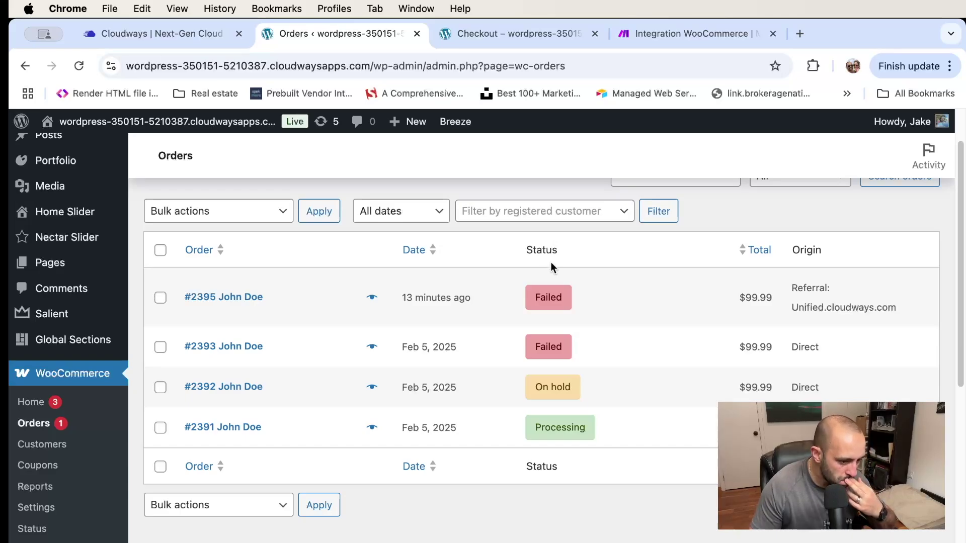
{"action": "left_click", "coordinate": [492, 31]}
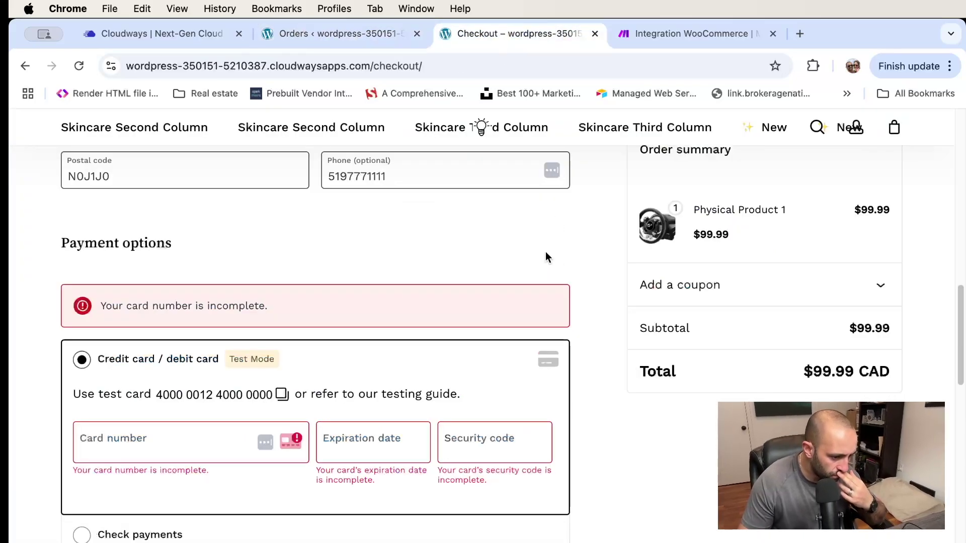
Try placing the $99.99 order again, then click into the empty card number field
{"action": "scroll", "coordinate": [546, 254], "scroll_direction": "up", "scroll_amount": 10}
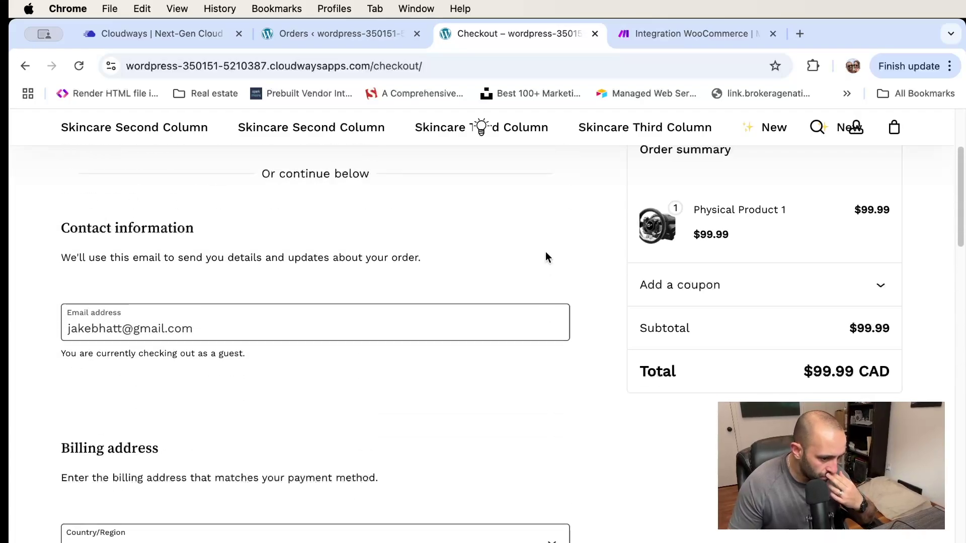
{"action": "scroll", "coordinate": [545, 252], "scroll_direction": "down", "scroll_amount": 20}
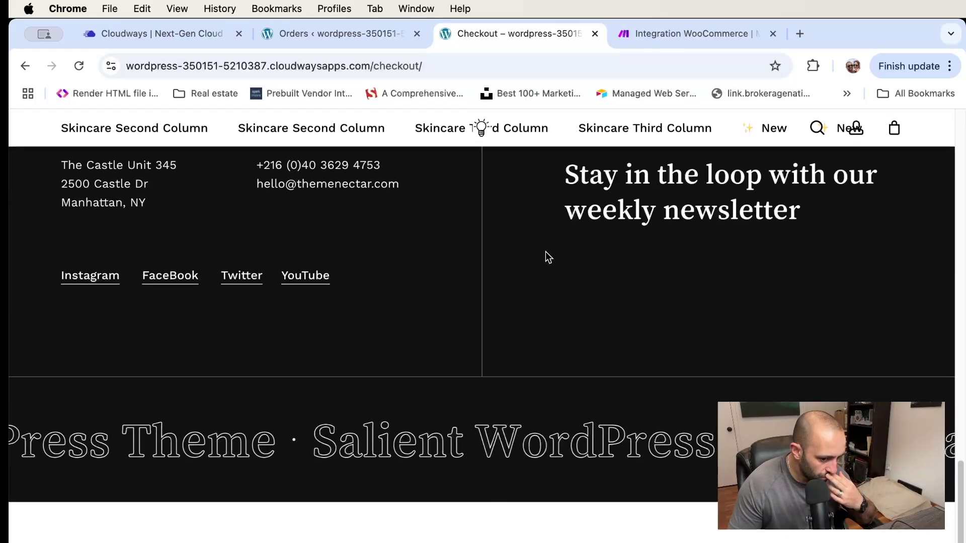
{"action": "scroll", "coordinate": [545, 252], "scroll_direction": "up", "scroll_amount": 4}
{"action": "scroll", "coordinate": [547, 257], "scroll_direction": "up", "scroll_amount": 6}
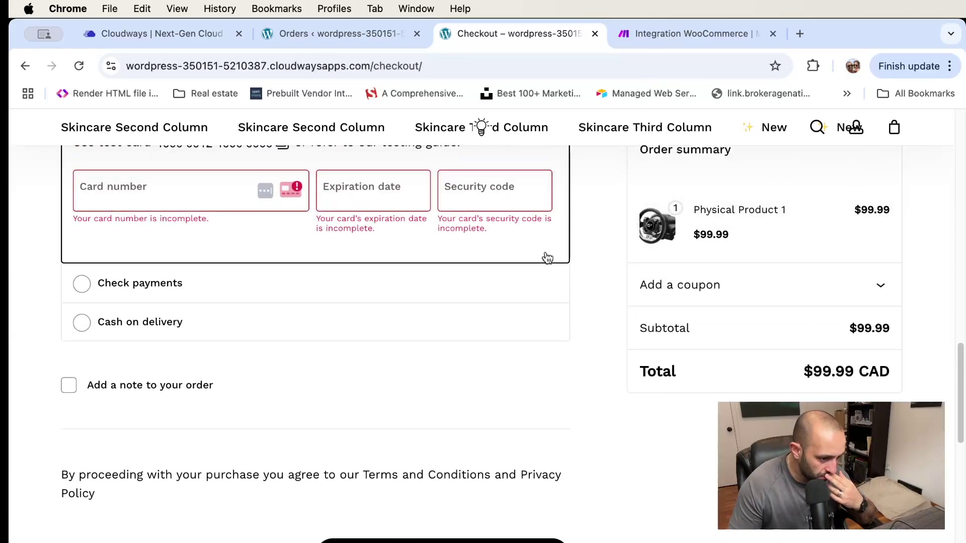
{"action": "scroll", "coordinate": [545, 256], "scroll_direction": "down", "scroll_amount": 1}
{"action": "left_click", "coordinate": [443, 460]}
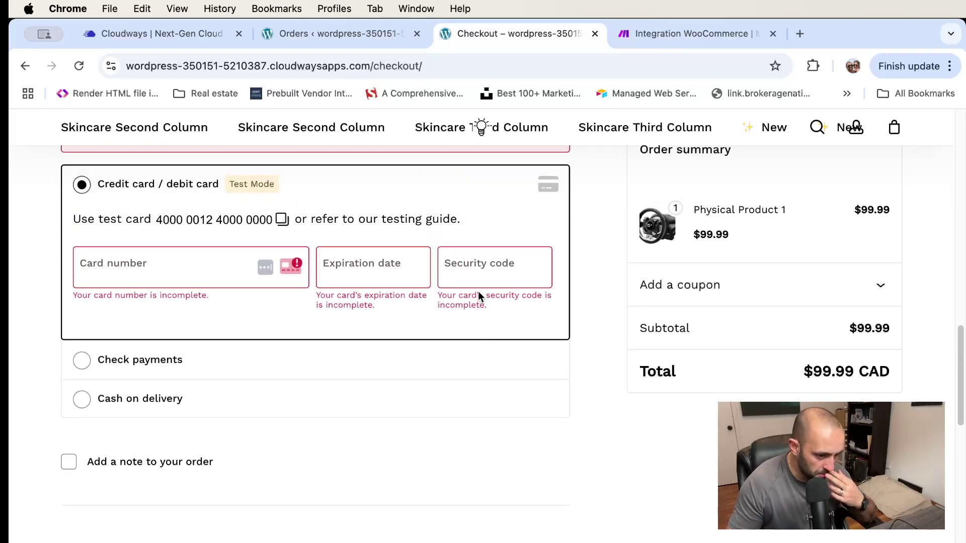
{"action": "left_click", "coordinate": [176, 266]}
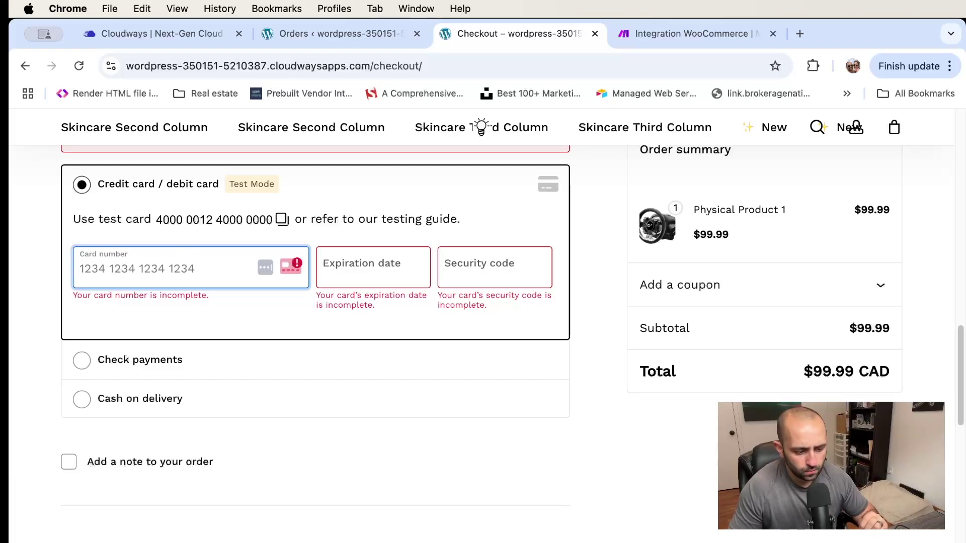
{"action": "key", "text": "super+Tab"}
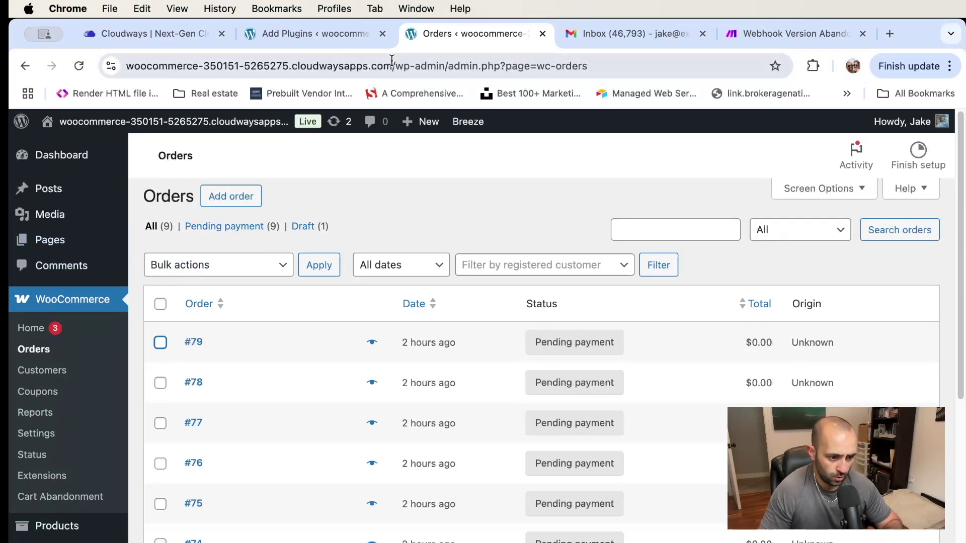
Open the test store's /shop page in a new tab next to the Orders tab
{"action": "left_click", "coordinate": [440, 64]}
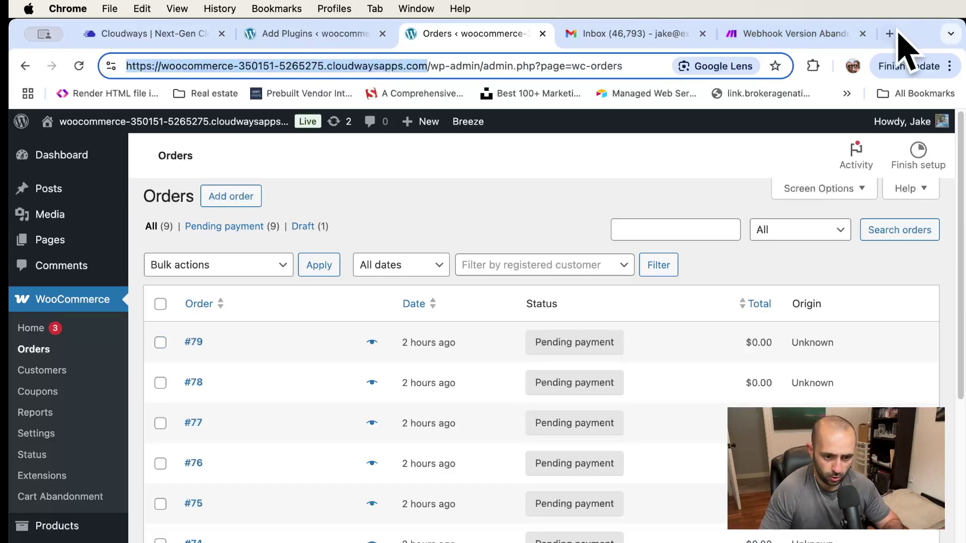
{"action": "left_click", "coordinate": [889, 33]}
{"action": "left_click_drag", "start_coordinate": [832, 37], "coordinate": [551, 51]}
{"action": "key", "text": "super+v"}
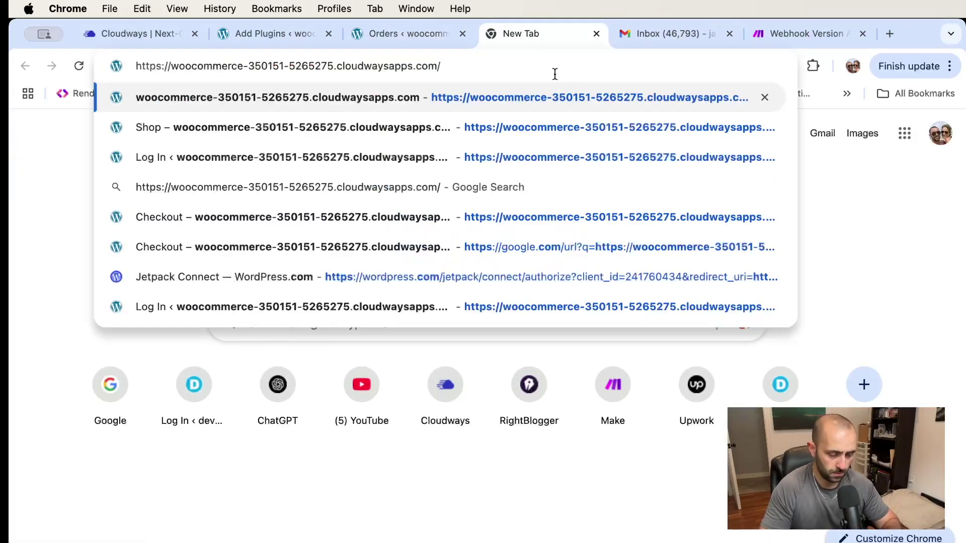
{"action": "type", "text": "shop"}
{"action": "key", "text": "Return"}
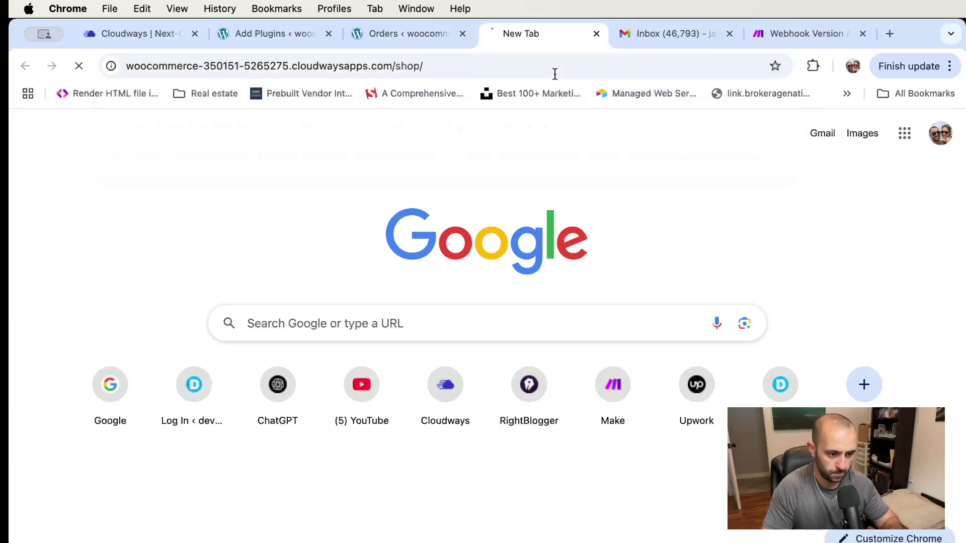
Go through the cart to checkout with Tester product × 3 totaling $59.97
{"action": "scroll", "coordinate": [457, 258], "scroll_direction": "down", "scroll_amount": 7}
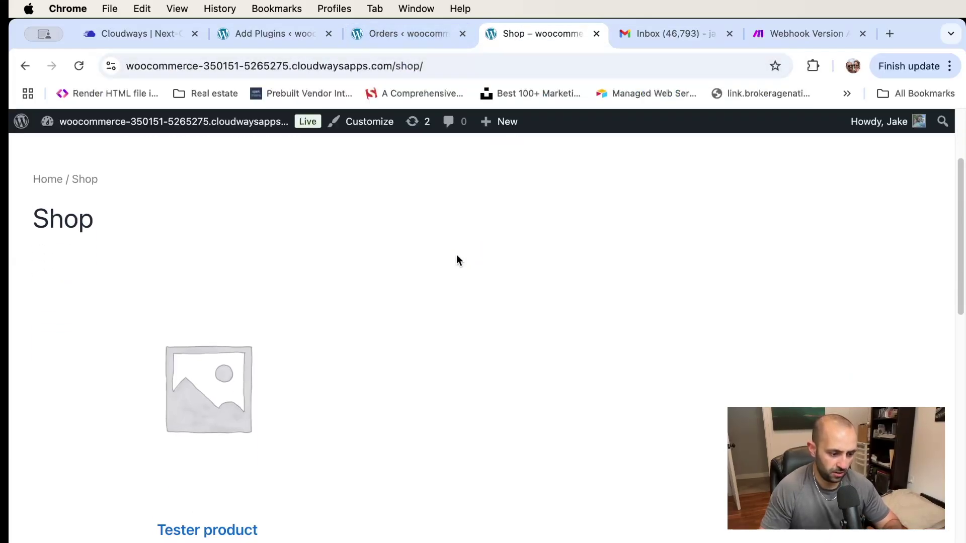
{"action": "scroll", "coordinate": [449, 217], "scroll_direction": "up", "scroll_amount": 7}
{"action": "left_click", "coordinate": [513, 171]}
{"action": "scroll", "coordinate": [808, 297], "scroll_direction": "down", "scroll_amount": 3}
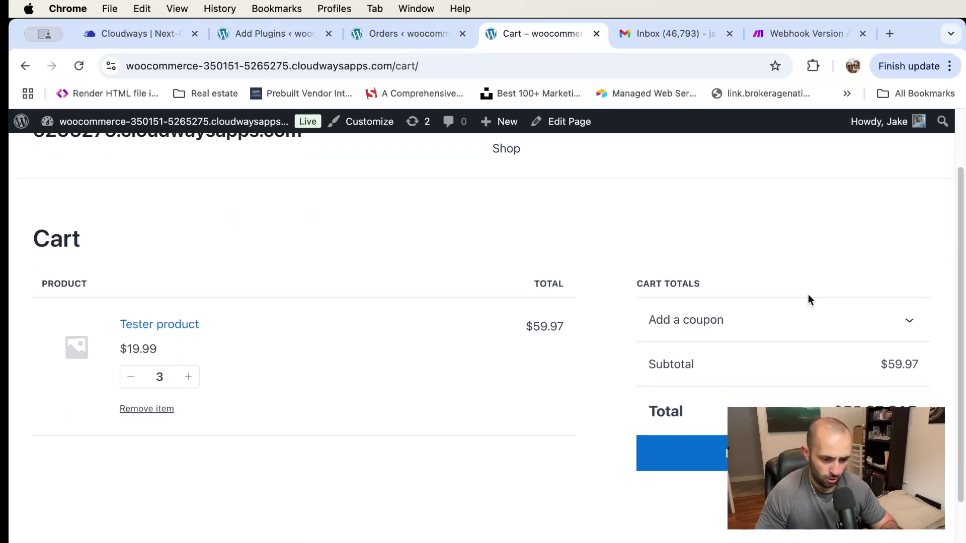
{"action": "key", "text": "super+r"}
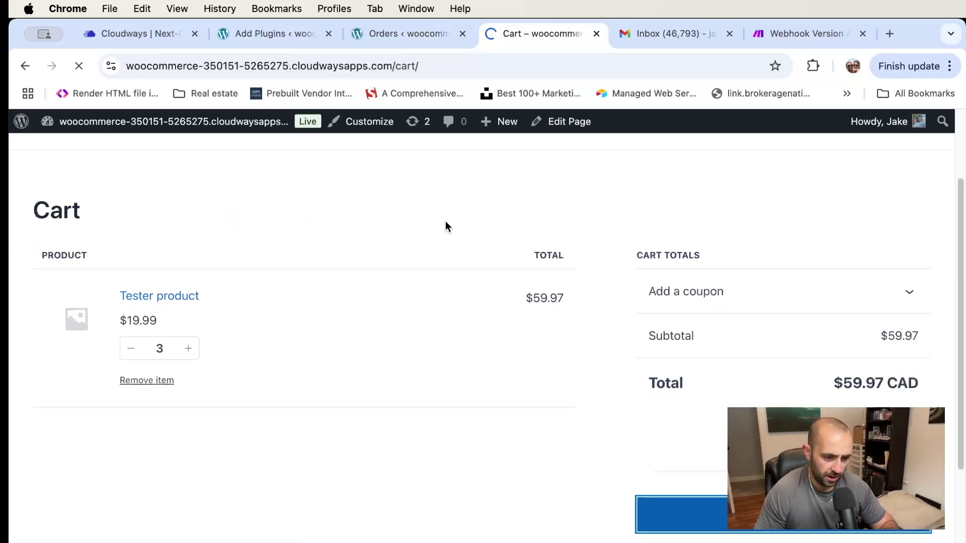
{"action": "scroll", "coordinate": [445, 221], "scroll_direction": "down", "scroll_amount": 6}
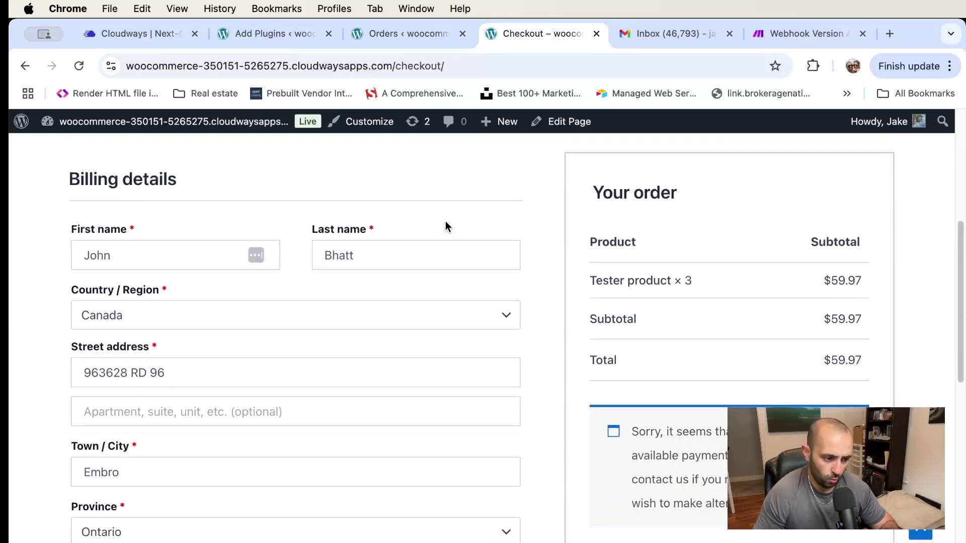
{"action": "scroll", "coordinate": [445, 227], "scroll_direction": "down", "scroll_amount": 1}
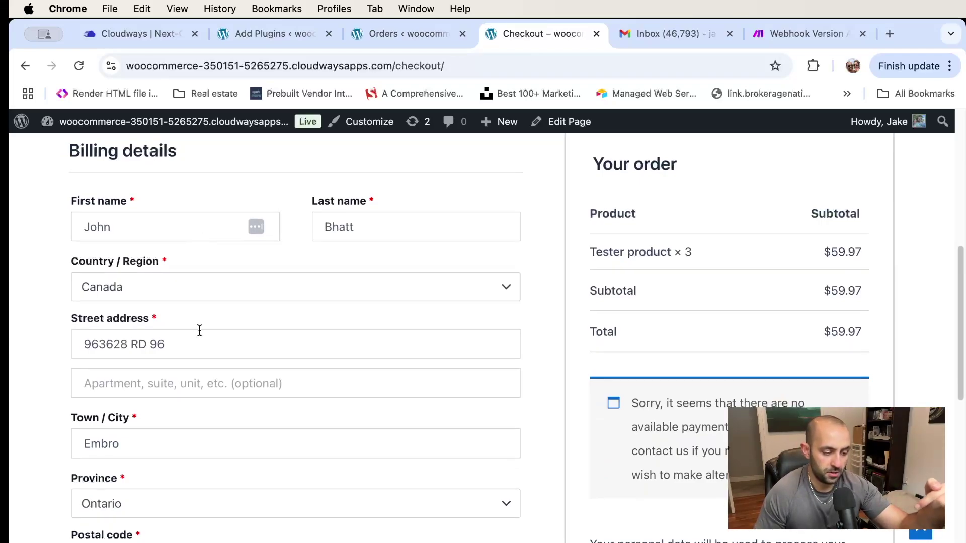
{"action": "scroll", "coordinate": [200, 330], "scroll_direction": "down", "scroll_amount": 5}
{"action": "scroll", "coordinate": [201, 329], "scroll_direction": "down", "scroll_amount": 8}
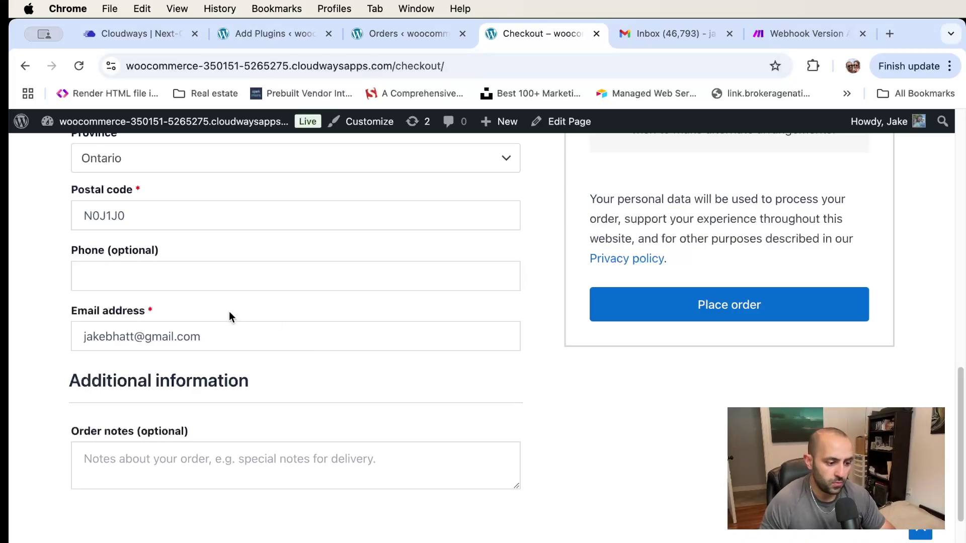
{"action": "scroll", "coordinate": [217, 341], "scroll_direction": "up", "scroll_amount": 5}
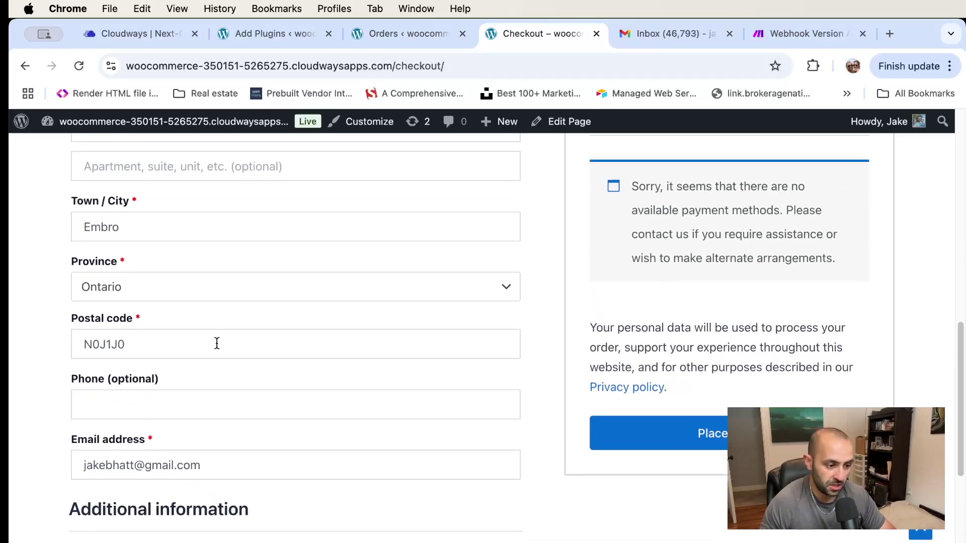
{"action": "scroll", "coordinate": [180, 315], "scroll_direction": "up", "scroll_amount": 10}
{"action": "scroll", "coordinate": [189, 287], "scroll_direction": "down", "scroll_amount": 8}
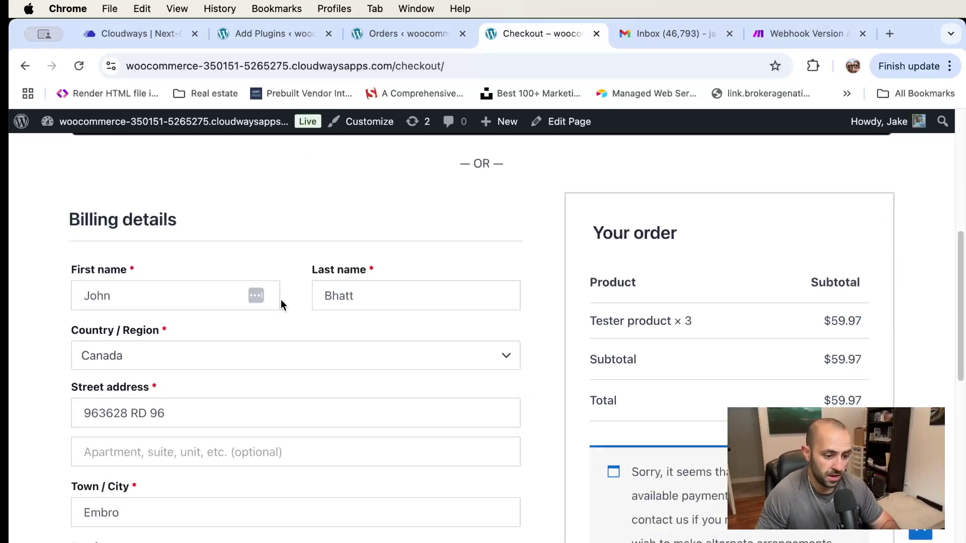
Switch to the Make 'Webhook Version' abandoned-cart scenario tab
{"action": "scroll", "coordinate": [280, 301], "scroll_direction": "down", "scroll_amount": 5}
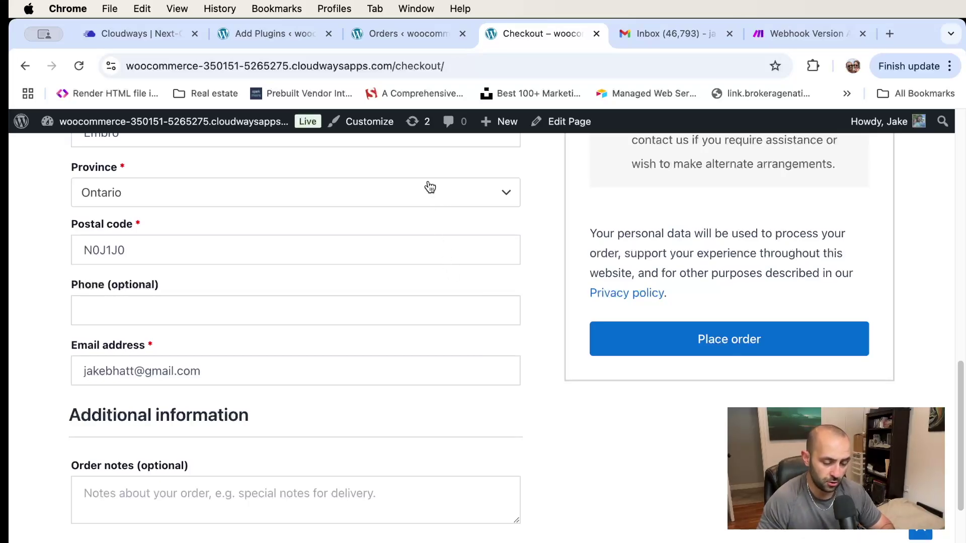
{"action": "left_click", "coordinate": [811, 35]}
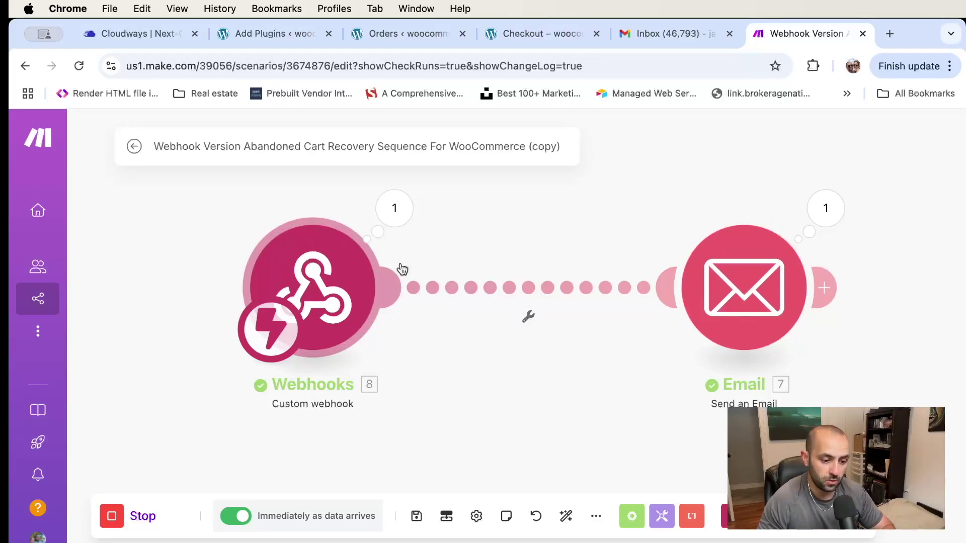
Review the Send an Email module's To and Subject settings, then close it
{"action": "left_click", "coordinate": [758, 273]}
{"action": "scroll", "coordinate": [494, 326], "scroll_direction": "down", "scroll_amount": 5}
{"action": "scroll", "coordinate": [494, 325], "scroll_direction": "up", "scroll_amount": 5}
{"action": "left_click", "coordinate": [190, 201]}
Return to the WordPress Add Plugins tab showing Cart Abandonment Recovery active
{"action": "scroll", "coordinate": [596, 174], "scroll_direction": "down", "scroll_amount": 1}
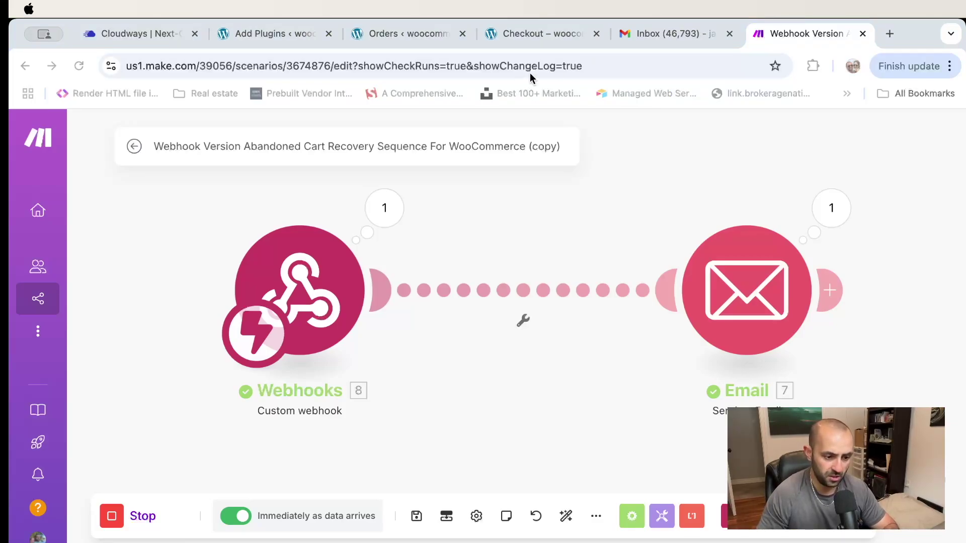
{"action": "left_click", "coordinate": [273, 176]}
{"action": "left_click", "coordinate": [282, 38]}
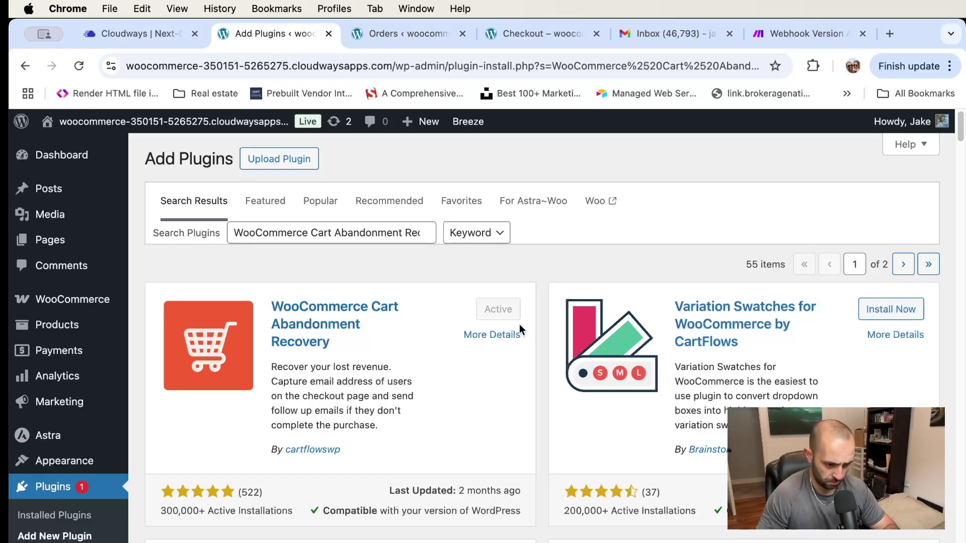
Select the existing text in the plugin search box, then leave the box
{"action": "left_click", "coordinate": [267, 231]}
{"action": "key", "text": "super+Right"}
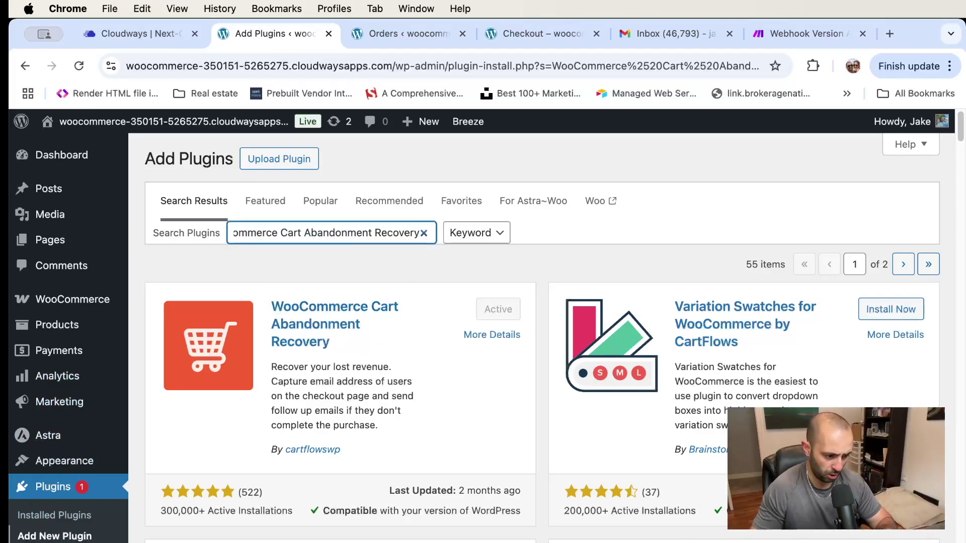
{"action": "key", "text": "super+a"}
{"action": "left_click", "coordinate": [360, 355]}
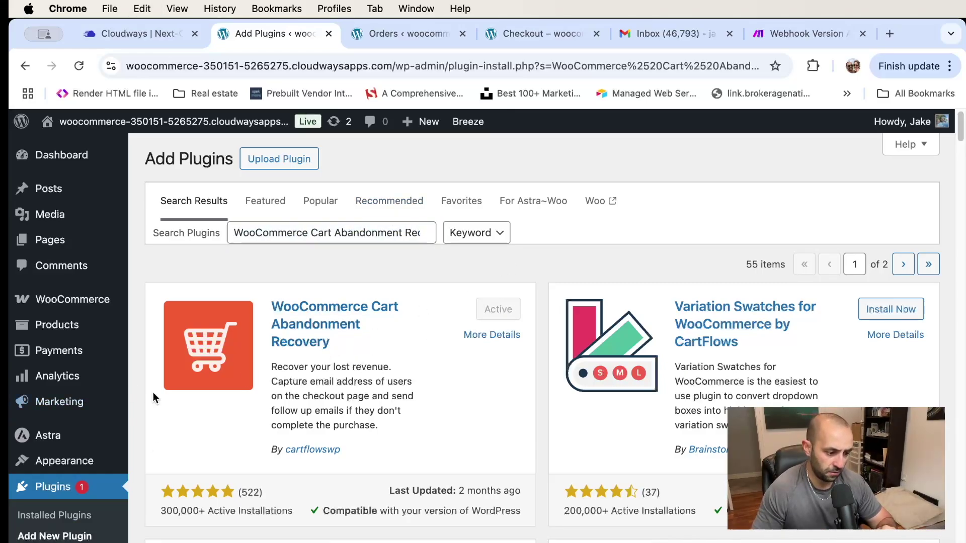
{"action": "scroll", "coordinate": [152, 392], "scroll_direction": "down", "scroll_amount": 6}
{"action": "scroll", "coordinate": [109, 374], "scroll_direction": "up", "scroll_amount": 5}
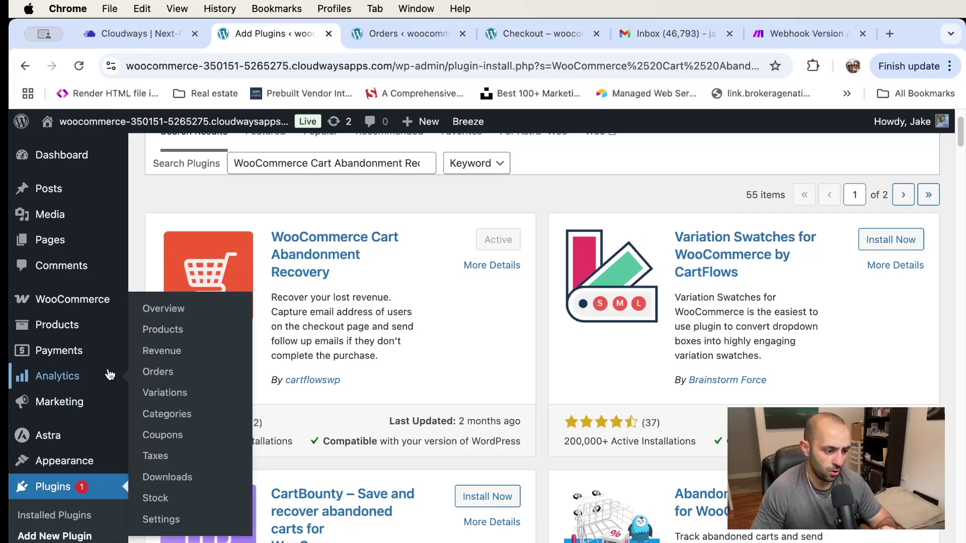
Open the Cart Abandonment Recovery report and confirm one recoverable $59.97 order
{"action": "mouse_move", "coordinate": [83, 300]}
{"action": "left_click", "coordinate": [221, 473]}
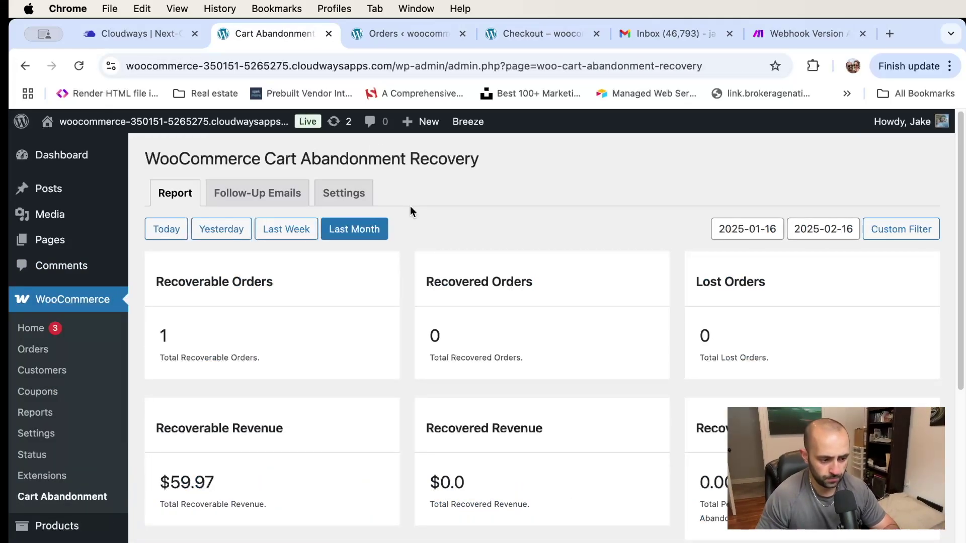
{"action": "scroll", "coordinate": [409, 206], "scroll_direction": "down", "scroll_amount": 5}
{"action": "mouse_move", "coordinate": [190, 422]}
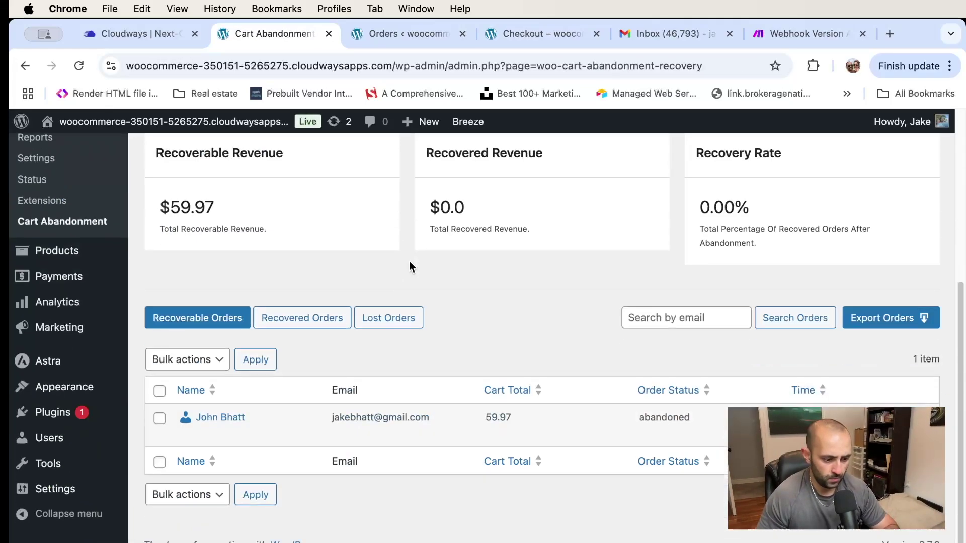
{"action": "scroll", "coordinate": [392, 405], "scroll_direction": "up", "scroll_amount": 5}
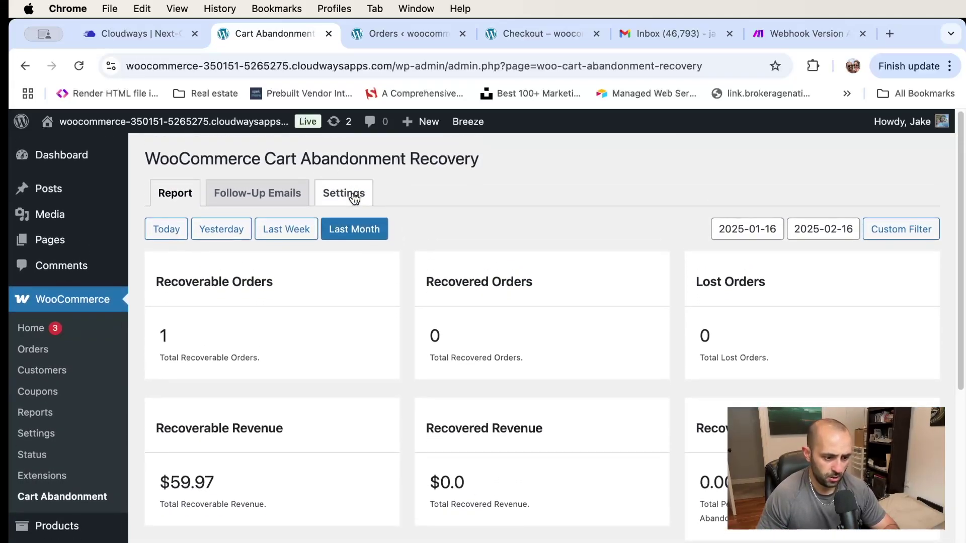
{"action": "left_click", "coordinate": [253, 196]}
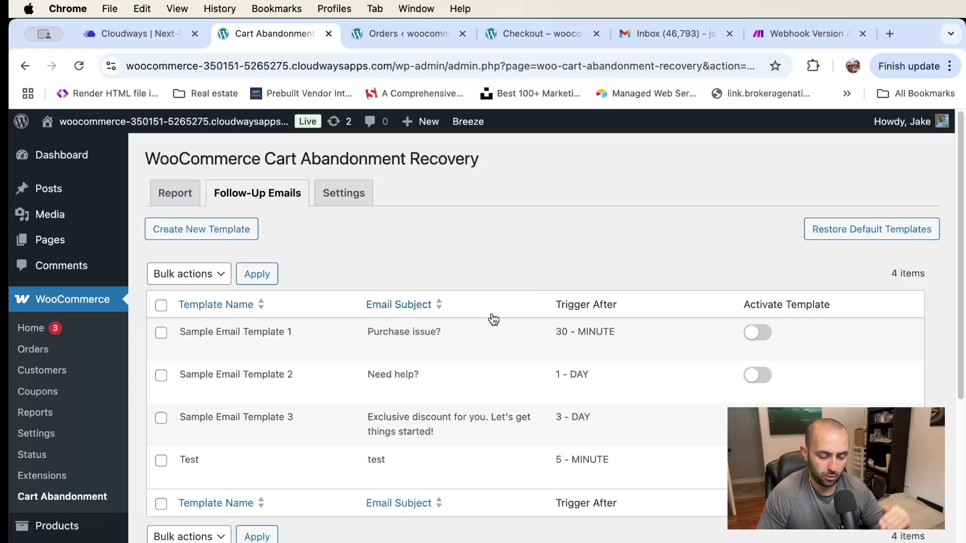
Review the follow-up templates: Test sent after 5 minutes, Sample Templates 1 and 2 inactive
{"action": "mouse_move", "coordinate": [481, 345]}
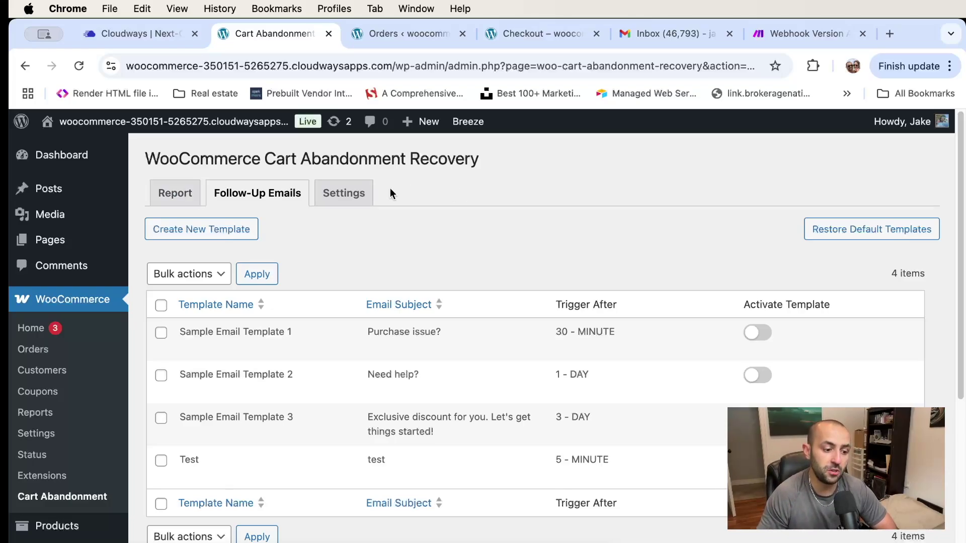
{"action": "left_click", "coordinate": [345, 195]}
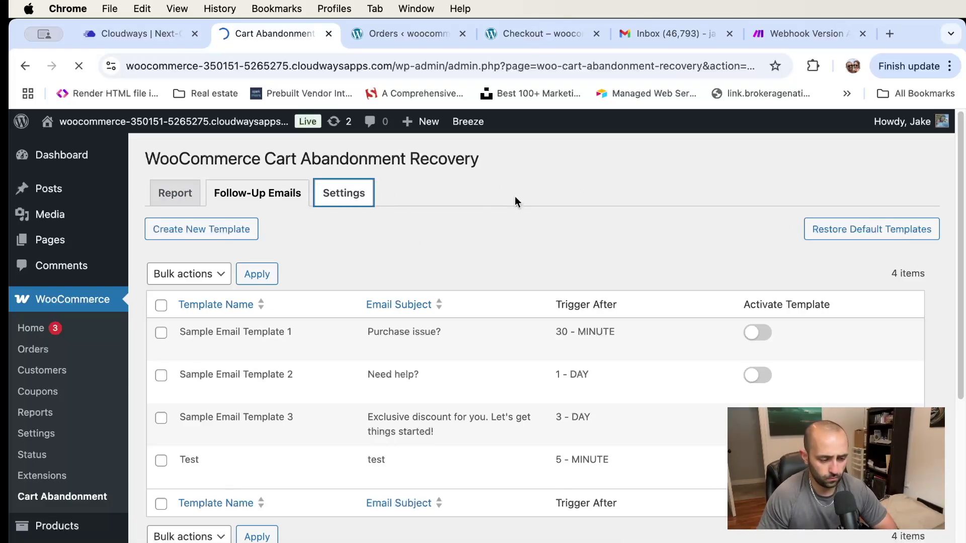
Change the cart abandoned cut-off time from 10 to 20 minutes
{"action": "scroll", "coordinate": [515, 197], "scroll_direction": "down", "scroll_amount": 2}
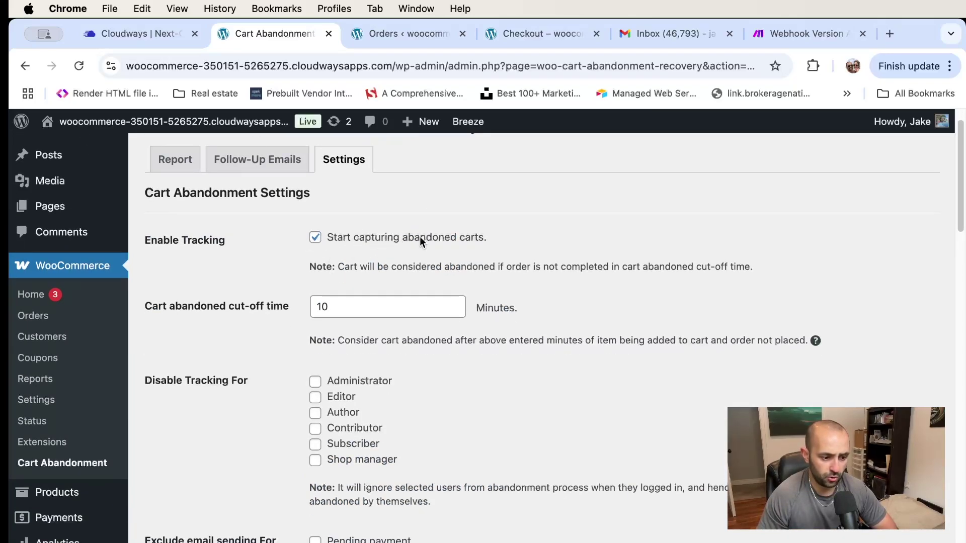
{"action": "double_click", "coordinate": [323, 307]}
{"action": "left_click", "coordinate": [346, 307]}
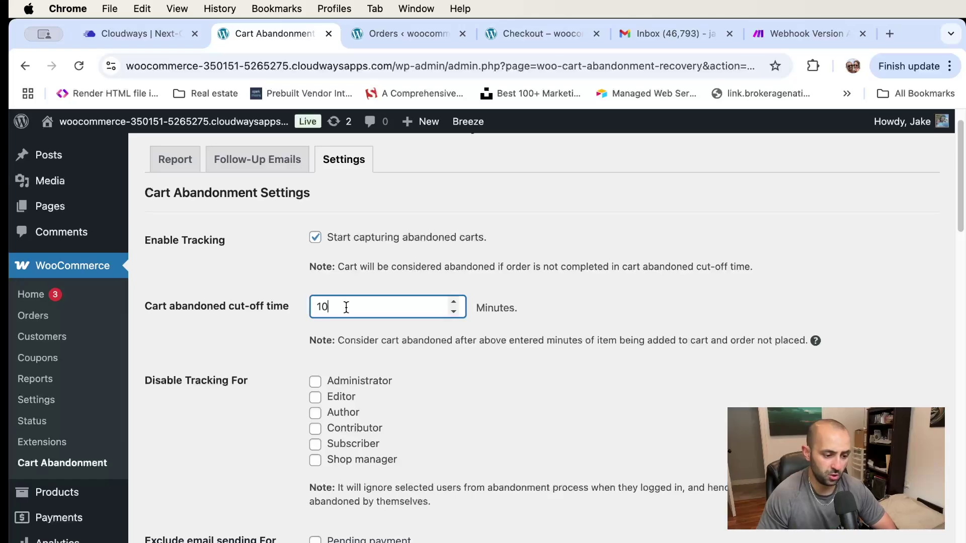
{"action": "key", "text": "BackSpace"}
{"action": "key", "text": "BackSpace"}
{"action": "type", "text": "20"}
{"action": "left_click", "coordinate": [591, 284]}
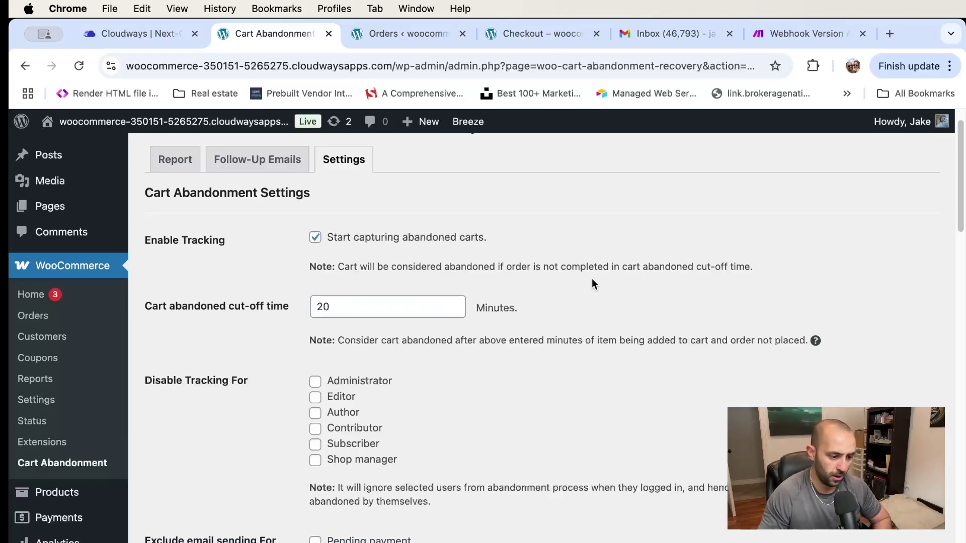
Clear the old Make webhook URL and toggle Enable Webhook off and back on
{"action": "scroll", "coordinate": [554, 282], "scroll_direction": "down", "scroll_amount": 3}
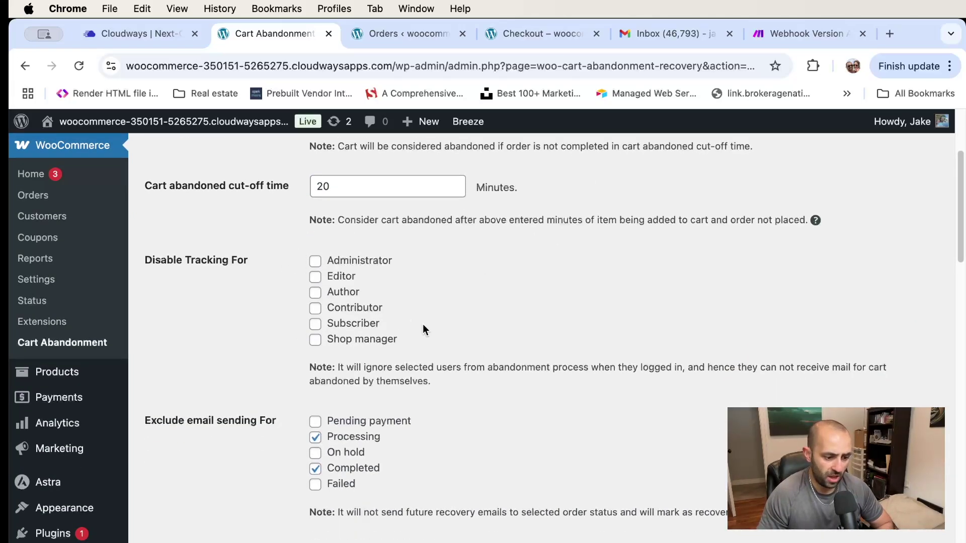
{"action": "scroll", "coordinate": [422, 324], "scroll_direction": "down", "scroll_amount": 3}
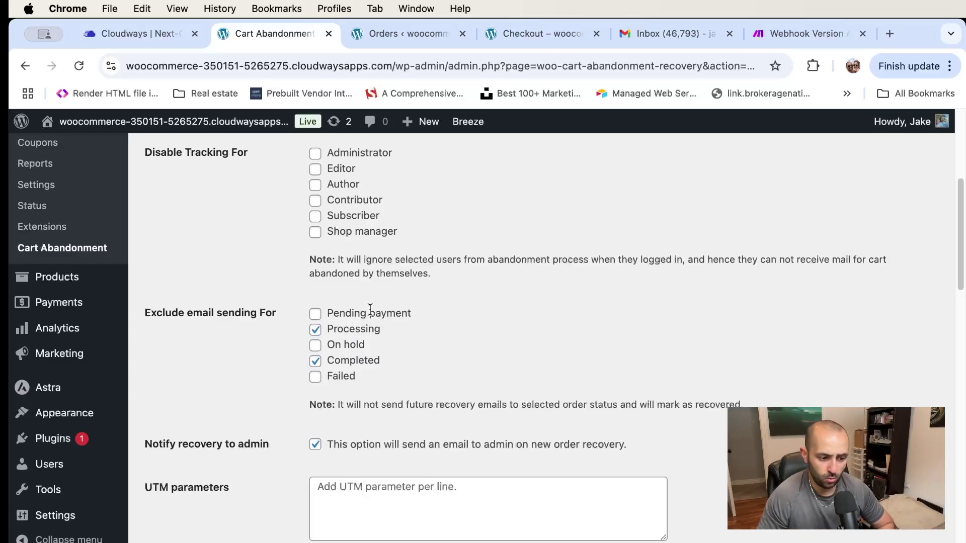
{"action": "scroll", "coordinate": [512, 312], "scroll_direction": "down", "scroll_amount": 5}
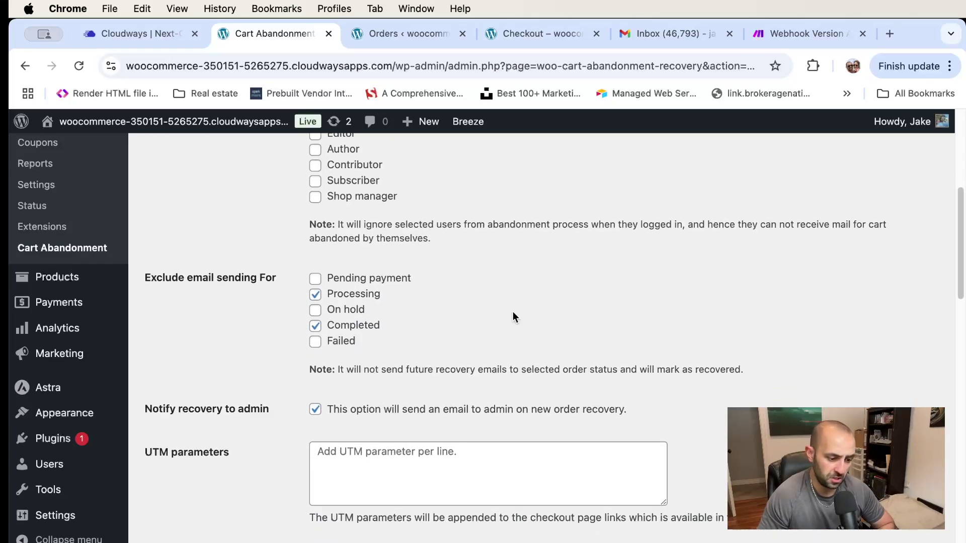
{"action": "scroll", "coordinate": [522, 307], "scroll_direction": "down", "scroll_amount": 10}
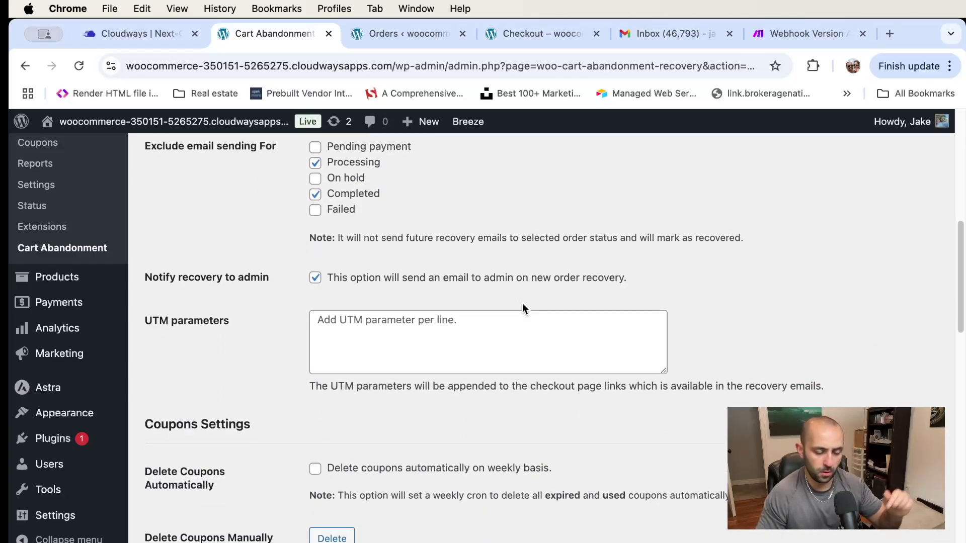
{"action": "scroll", "coordinate": [519, 305], "scroll_direction": "up", "scroll_amount": 10}
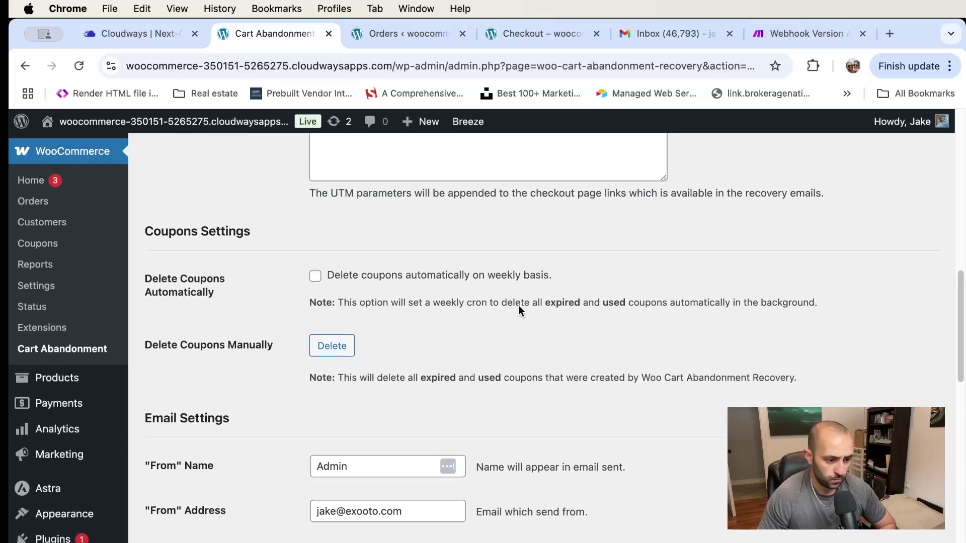
{"action": "scroll", "coordinate": [519, 308], "scroll_direction": "down", "scroll_amount": 10}
{"action": "scroll", "coordinate": [518, 305], "scroll_direction": "down", "scroll_amount": 7}
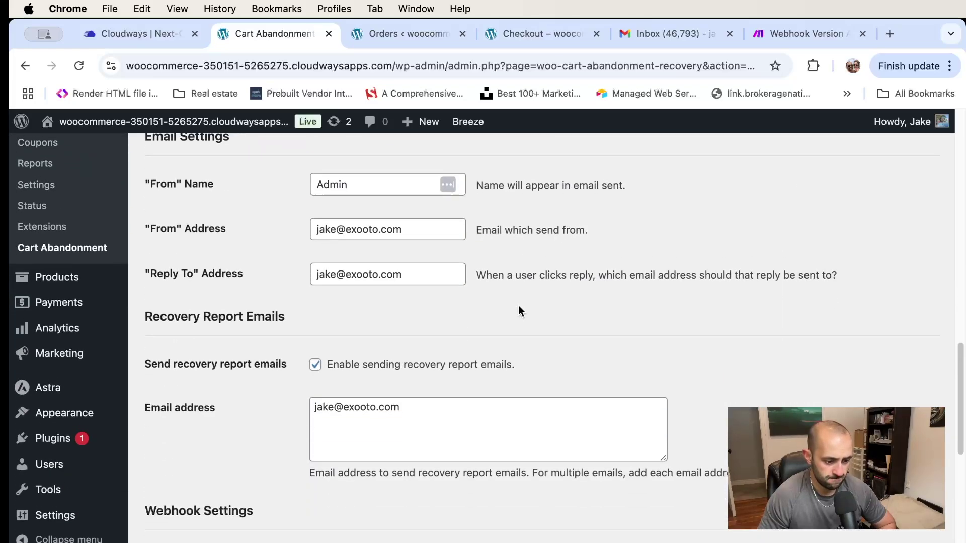
{"action": "scroll", "coordinate": [374, 295], "scroll_direction": "down", "scroll_amount": 9}
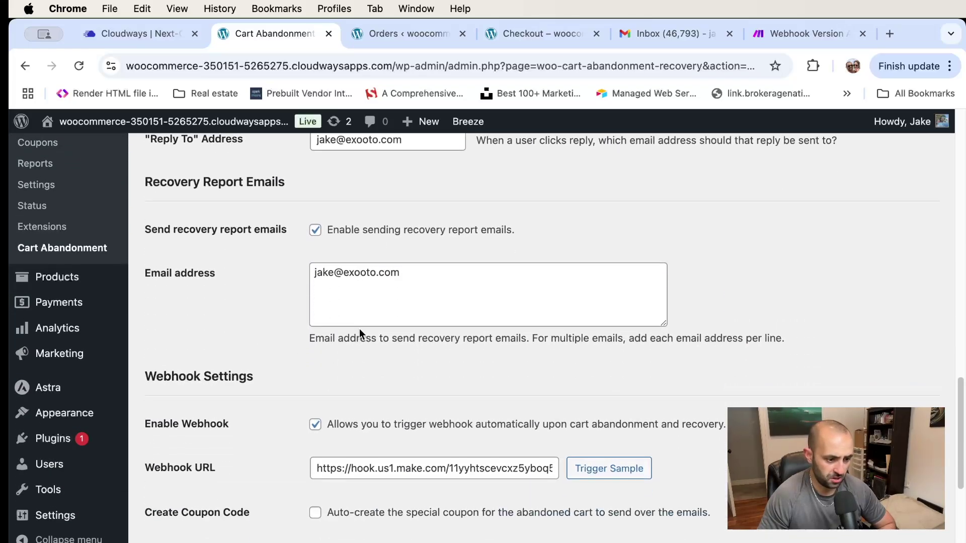
{"action": "left_click", "coordinate": [347, 301]}
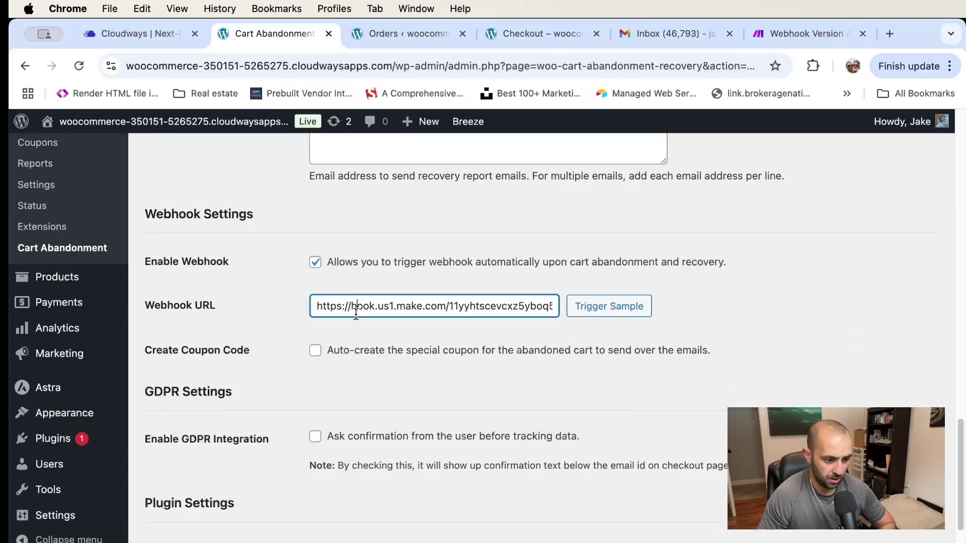
{"action": "key", "text": "super+a"}
{"action": "key", "text": "BackSpace"}
{"action": "left_click", "coordinate": [515, 276]}
{"action": "left_click", "coordinate": [315, 262]}
{"action": "left_click", "coordinate": [315, 262]}
{"action": "left_click", "coordinate": [340, 310]}
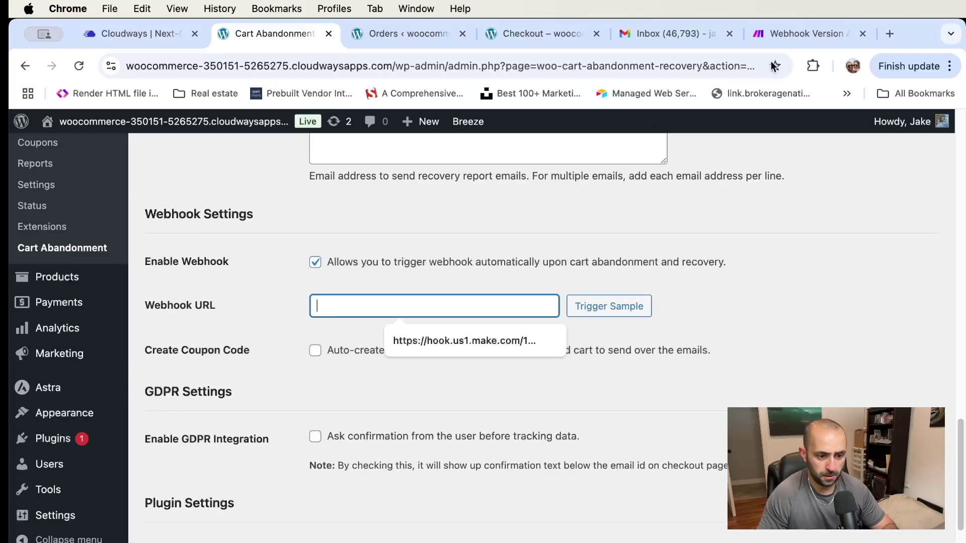
Delete the existing Webhooks trigger module from the Make scenario
{"action": "left_click", "coordinate": [808, 34]}
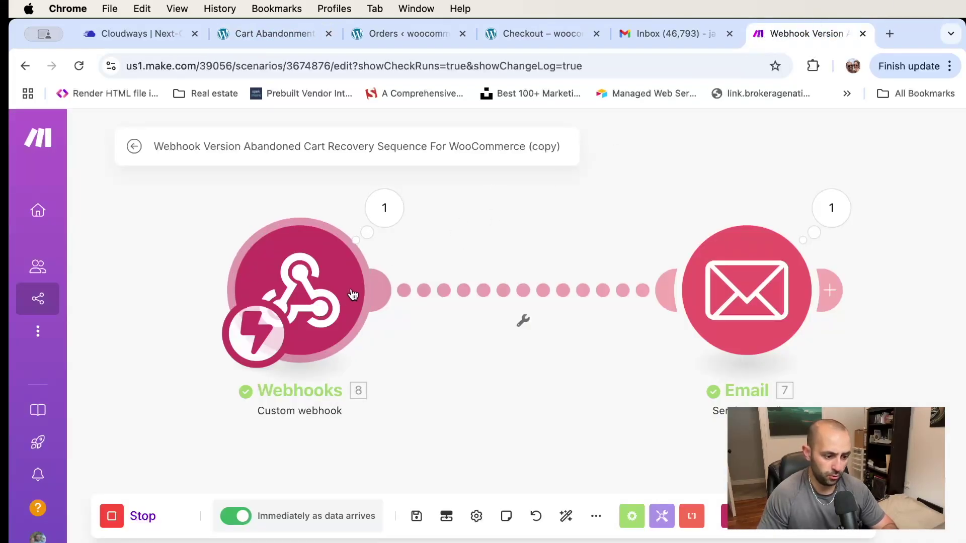
{"action": "right_click", "coordinate": [329, 291]}
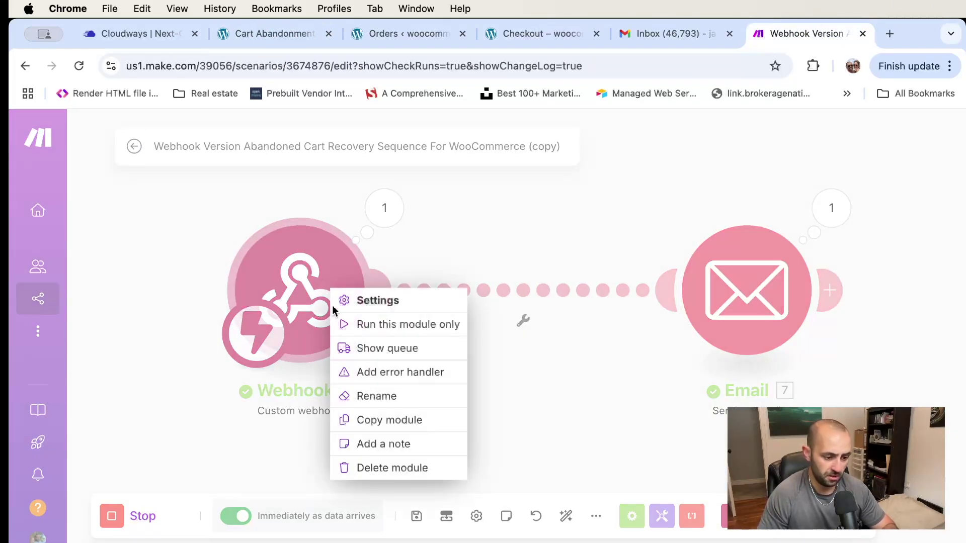
{"action": "left_click", "coordinate": [401, 469]}
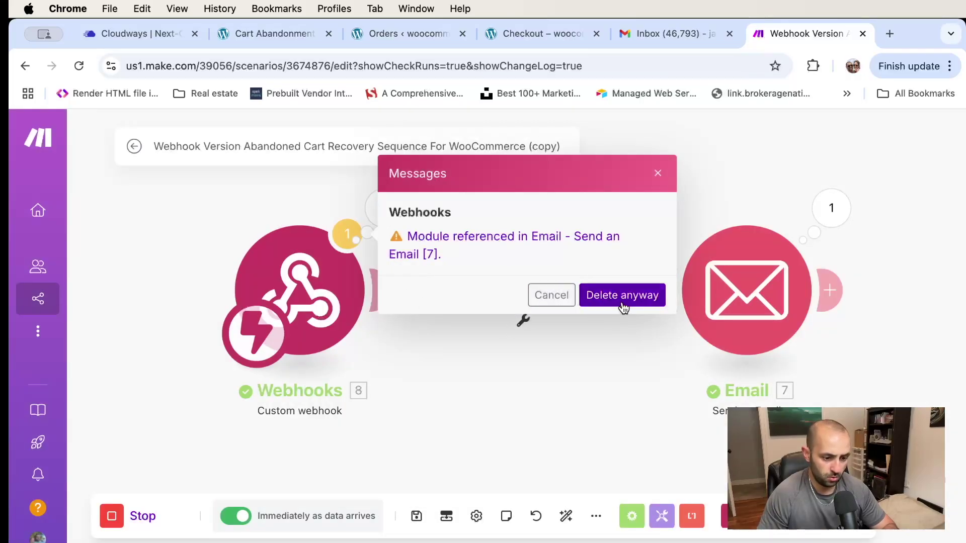
{"action": "left_click", "coordinate": [622, 303]}
Add a Custom webhook trigger on the WooCom Abandoned Cart hook, copy its address, and save
{"action": "left_click", "coordinate": [313, 281]}
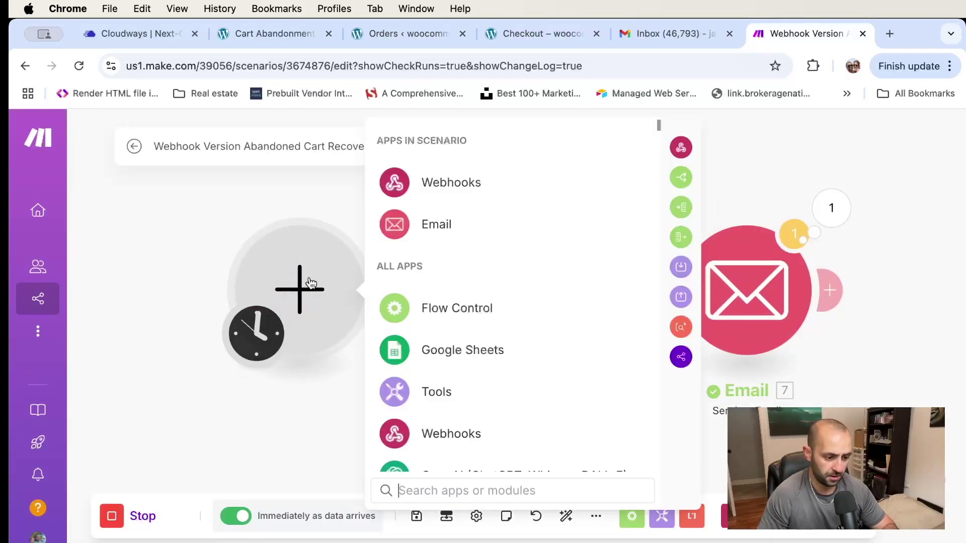
{"action": "left_click", "coordinate": [432, 170]}
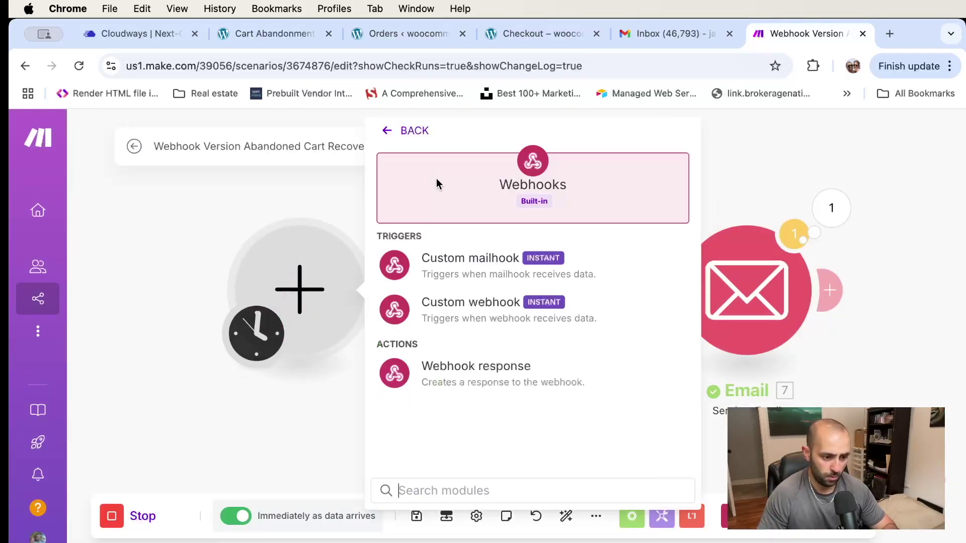
{"action": "left_click", "coordinate": [477, 308]}
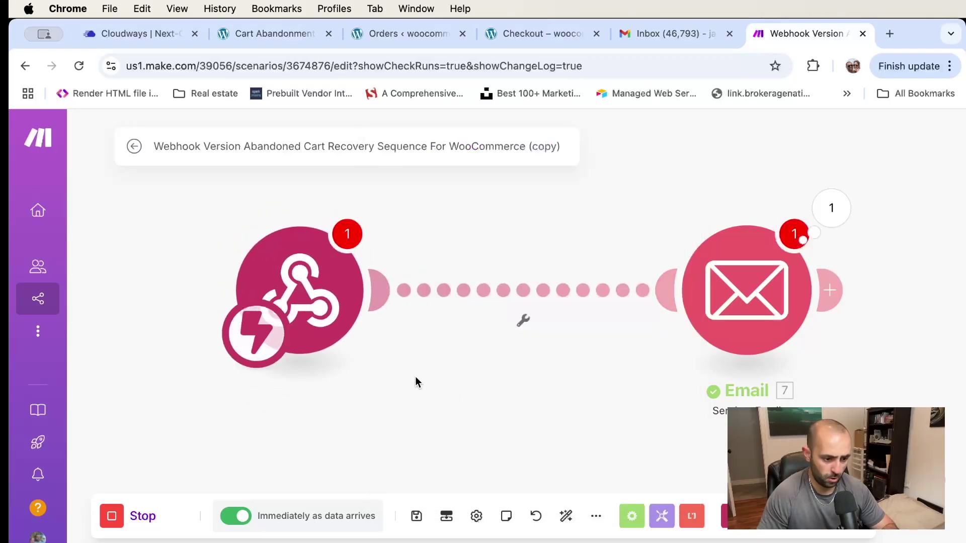
{"action": "left_click", "coordinate": [541, 287]}
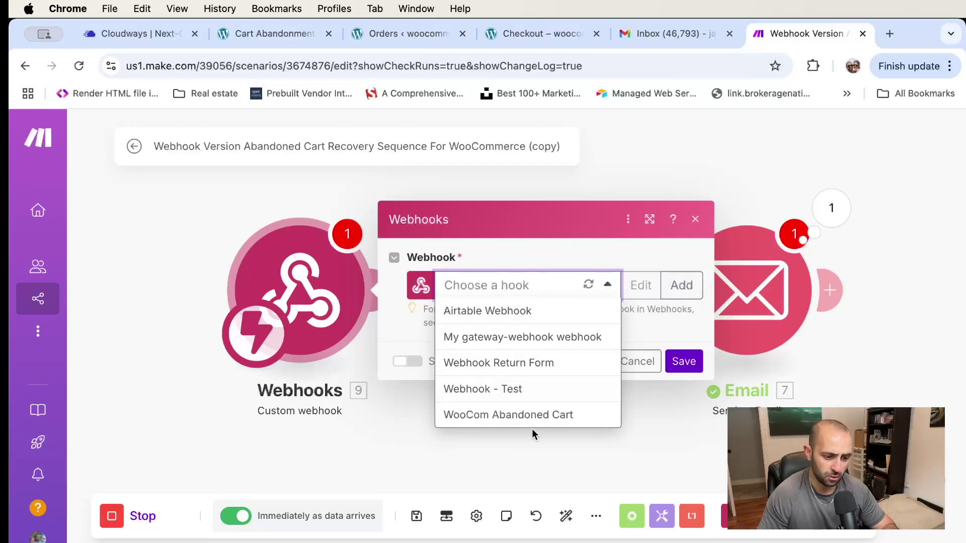
{"action": "left_click", "coordinate": [523, 415]}
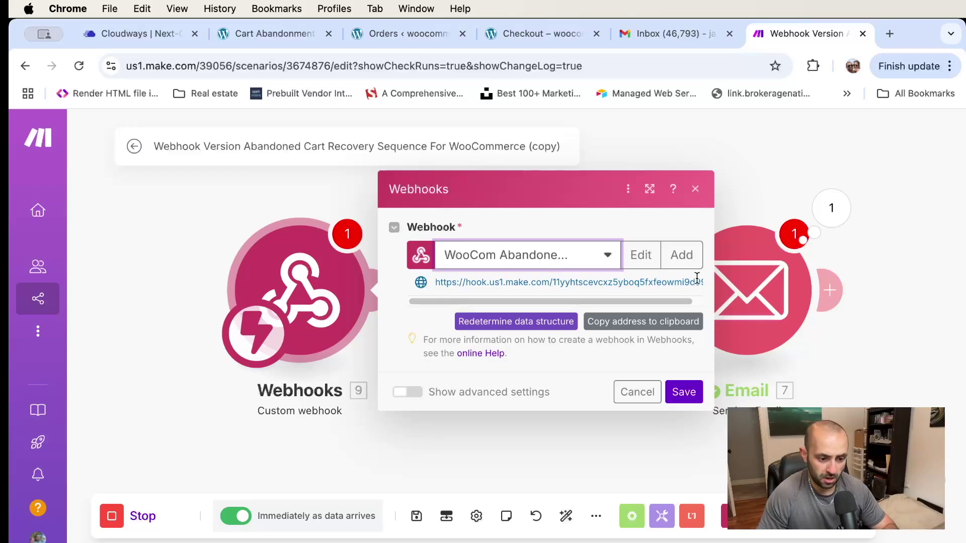
{"action": "left_click", "coordinate": [643, 323]}
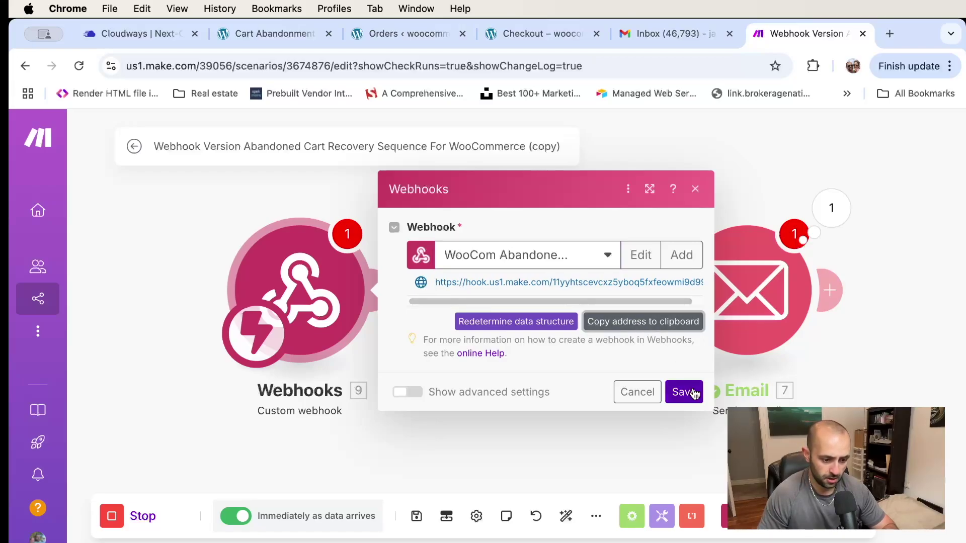
{"action": "left_click", "coordinate": [684, 392]}
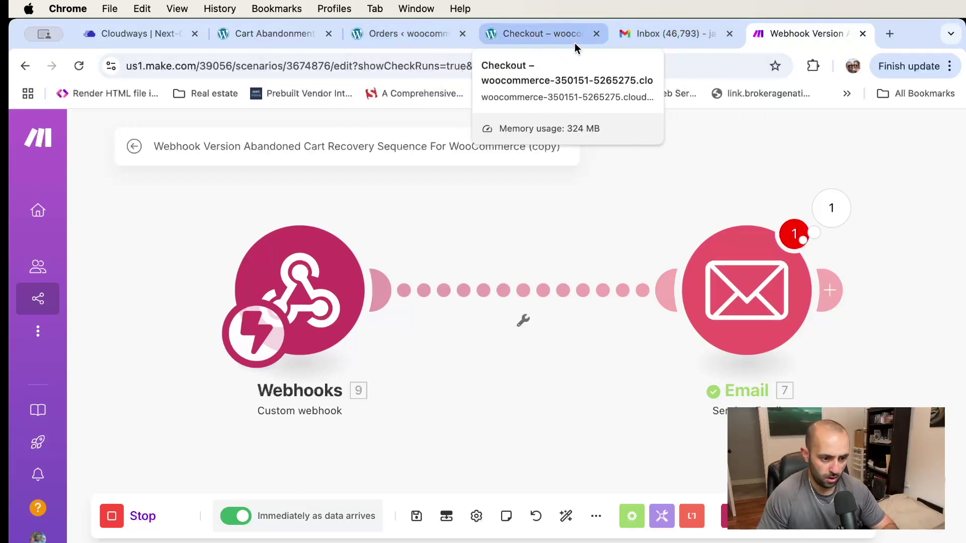
{"action": "left_click", "coordinate": [596, 33]}
{"action": "left_click", "coordinate": [415, 38]}
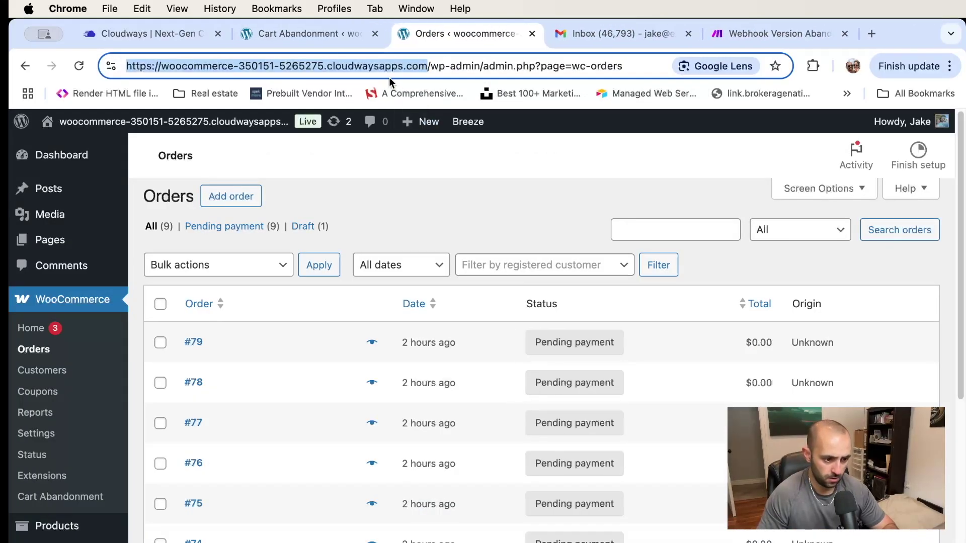
Paste the copied hook.us1.make.com address into the Cart Abandonment Webhook URL field
{"action": "left_click", "coordinate": [520, 33]}
{"action": "left_click", "coordinate": [279, 33]}
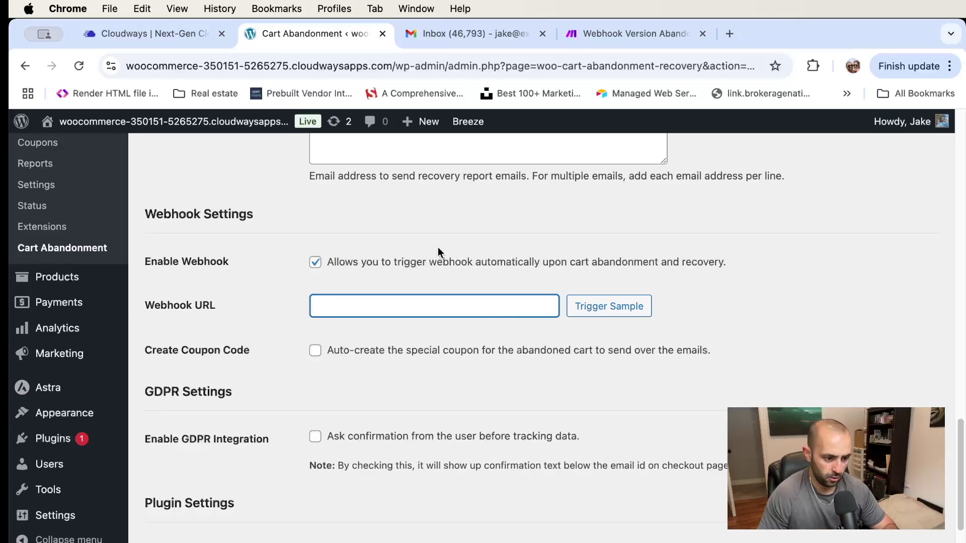
{"action": "left_click", "coordinate": [384, 304]}
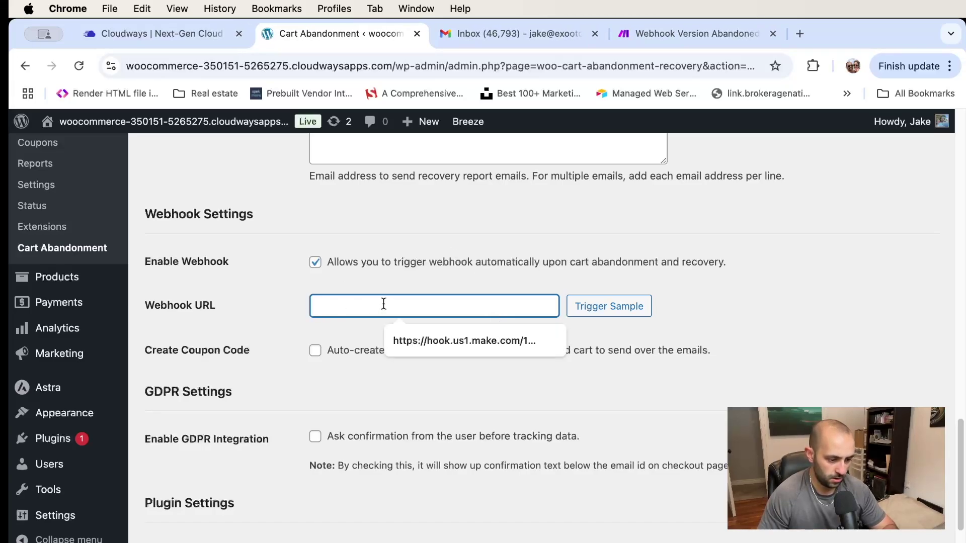
{"action": "key", "text": "super+v"}
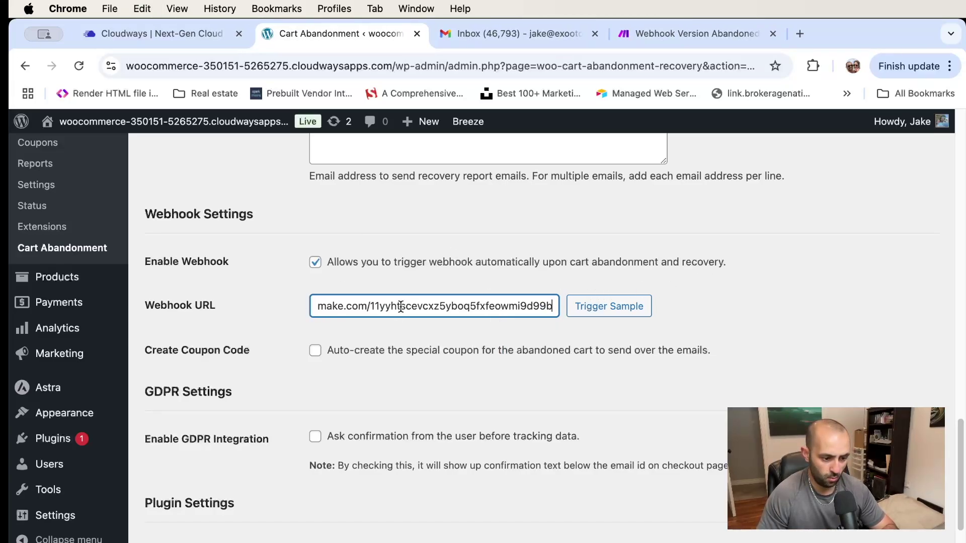
{"action": "left_click_drag", "start_coordinate": [400, 306], "coordinate": [195, 304]}
{"action": "left_click", "coordinate": [729, 269]}
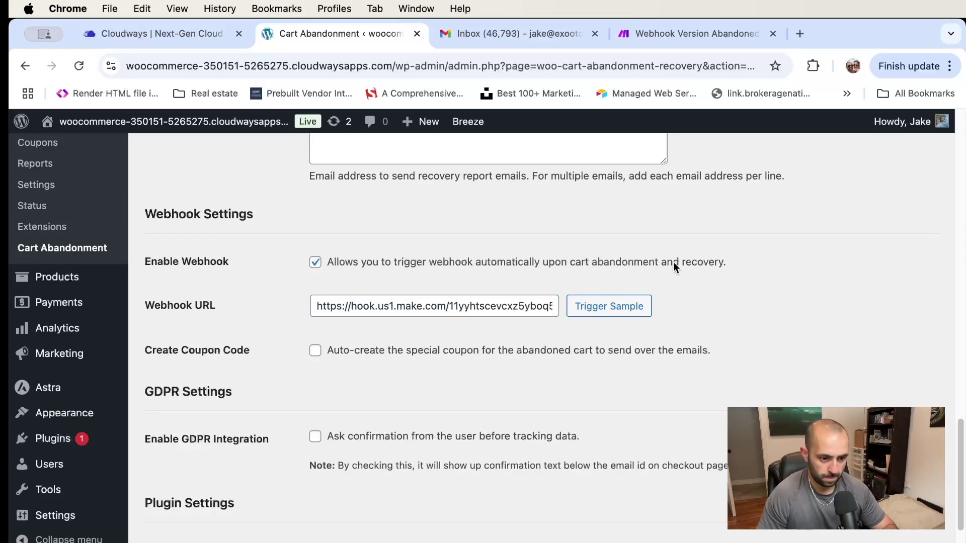
{"action": "left_click", "coordinate": [737, 30]}
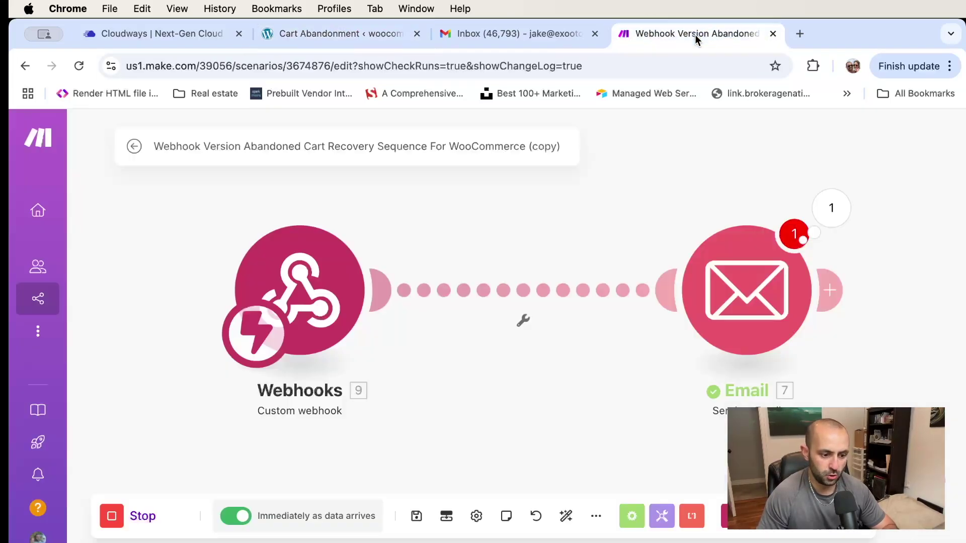
Stop the running scenario and reload the Make editor, confirming Reload despite unsaved changes
{"action": "left_click", "coordinate": [292, 285]}
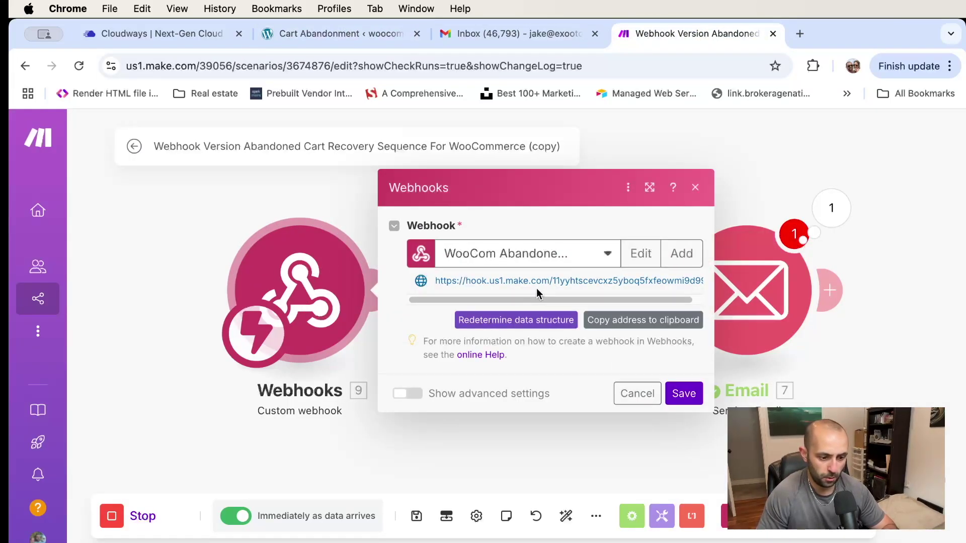
{"action": "left_click", "coordinate": [425, 461]}
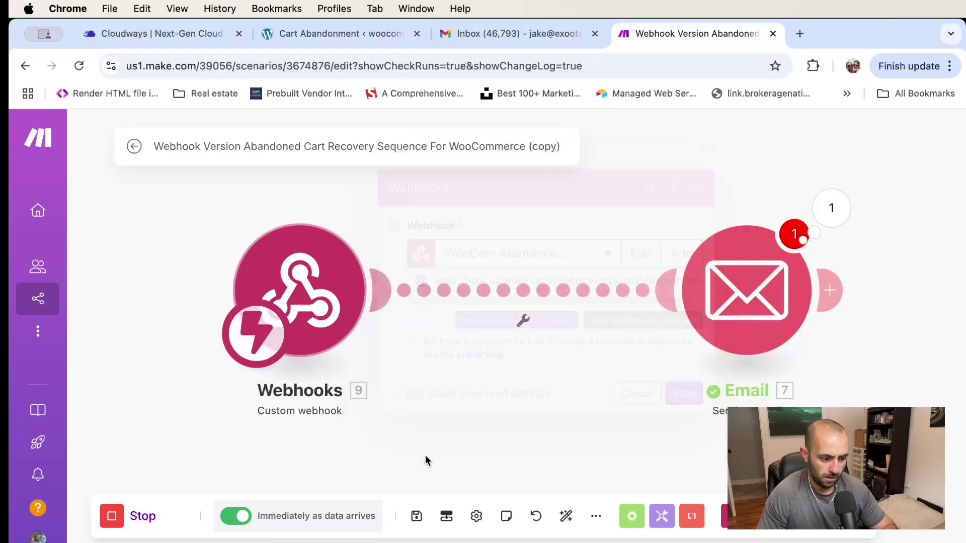
{"action": "left_click", "coordinate": [114, 522]}
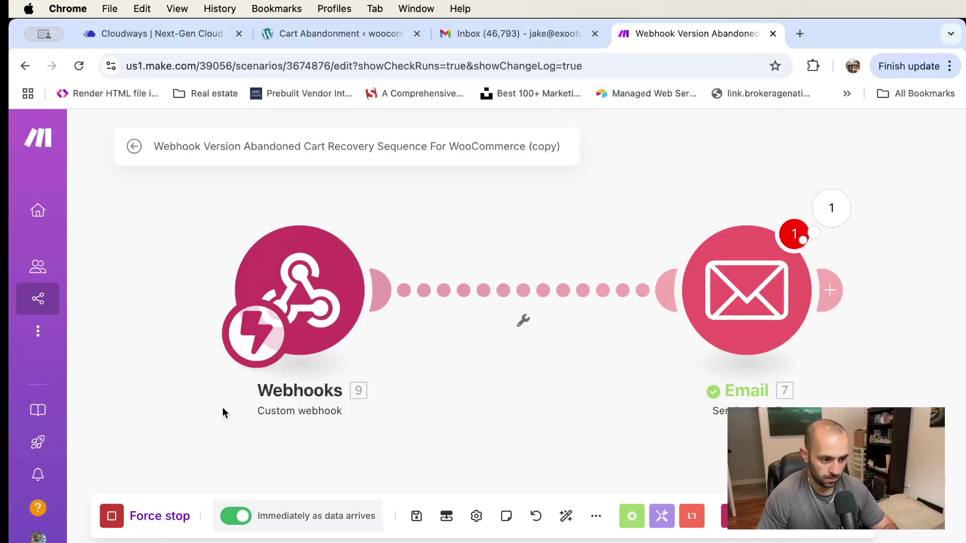
{"action": "scroll", "coordinate": [313, 457], "scroll_direction": "down", "scroll_amount": 2}
{"action": "scroll", "coordinate": [313, 457], "scroll_direction": "up", "scroll_amount": 1}
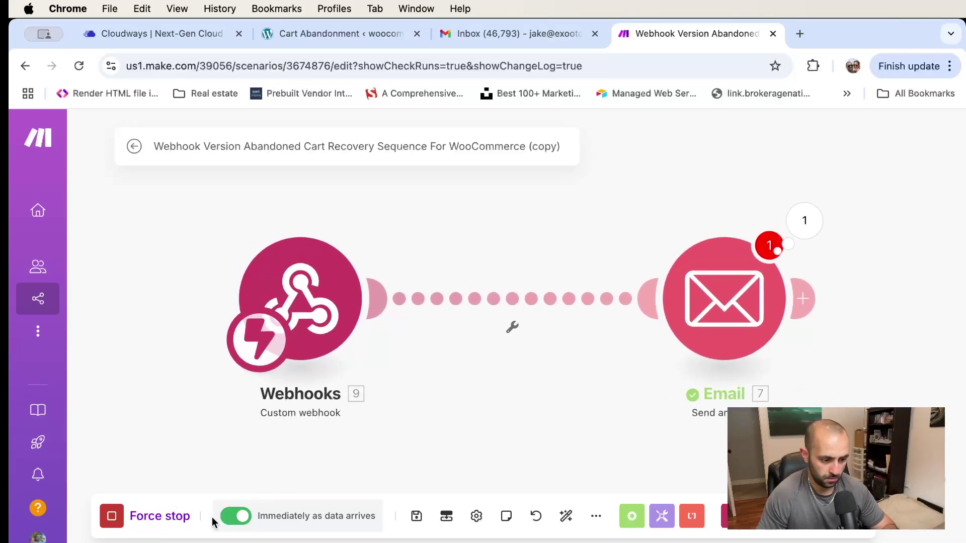
{"action": "key", "text": "super+r"}
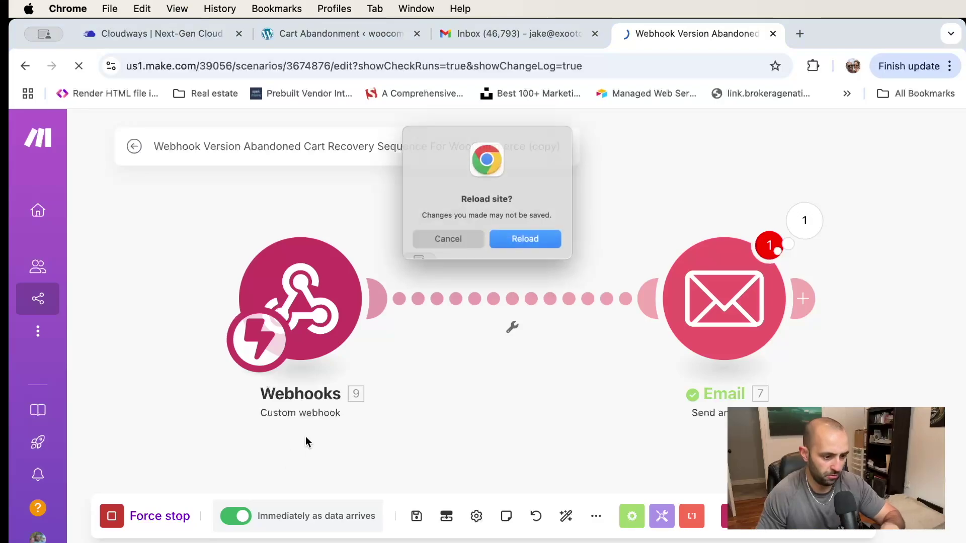
{"action": "left_click", "coordinate": [539, 247]}
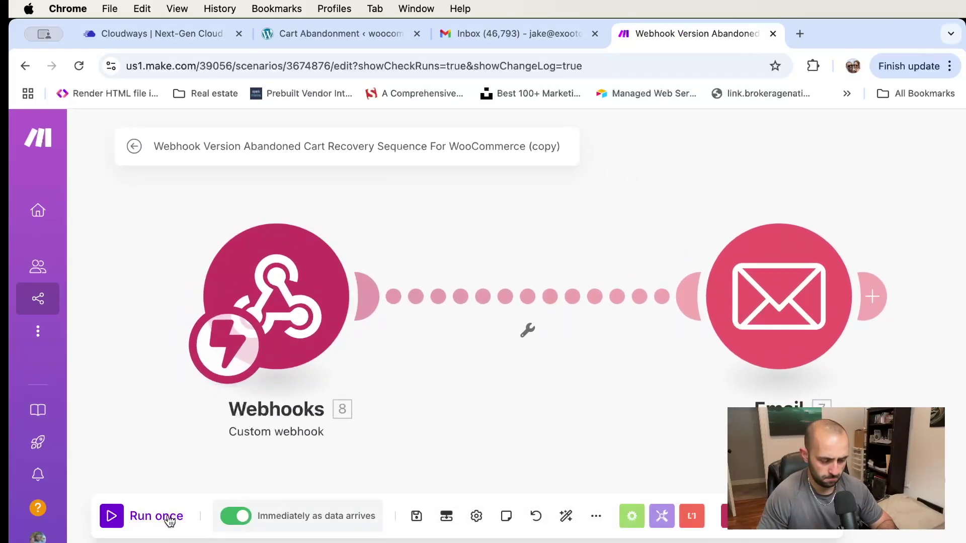
Reopen the abandoned-cart webhook scenario, keeping its trigger scheduled to run immediately
{"action": "mouse_move", "coordinate": [39, 288]}
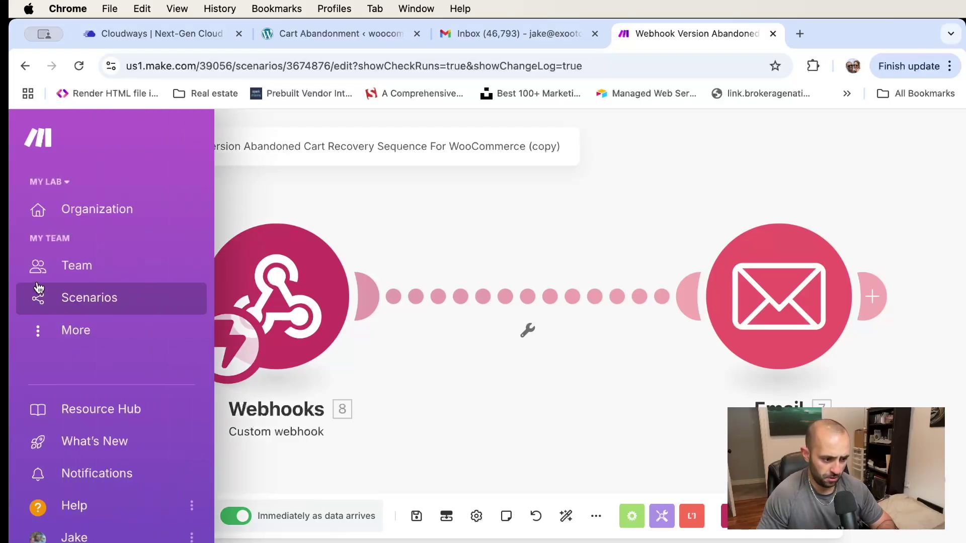
{"action": "left_click", "coordinate": [84, 297]}
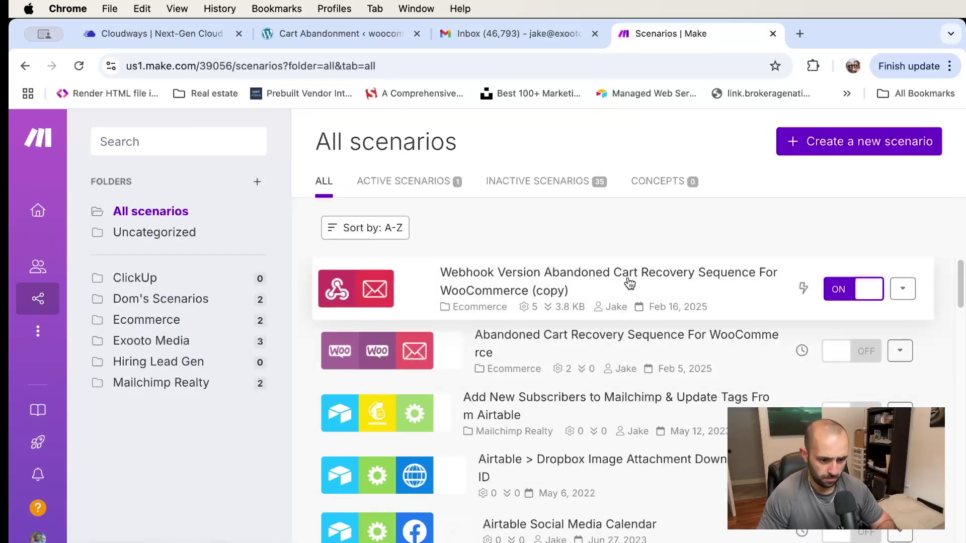
{"action": "left_click", "coordinate": [622, 288]}
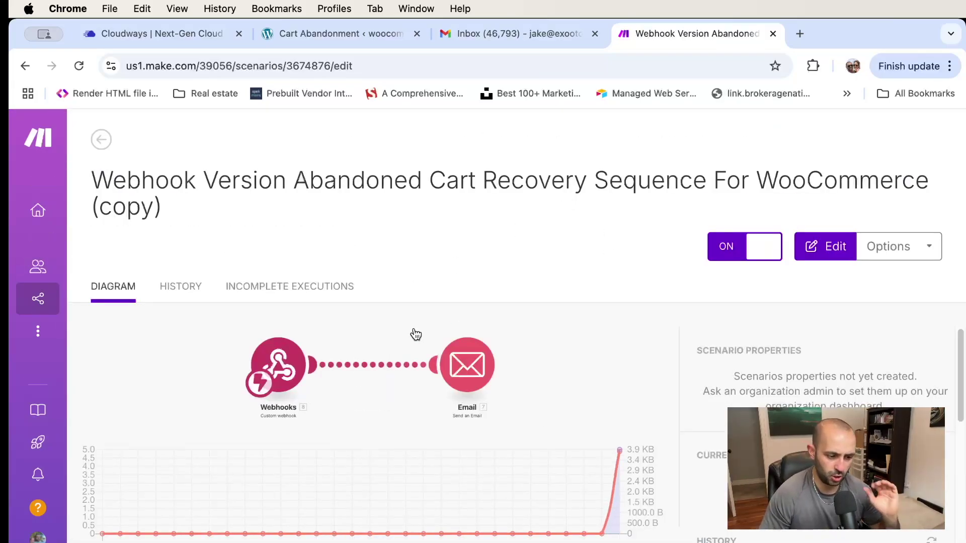
{"action": "left_click", "coordinate": [561, 342]}
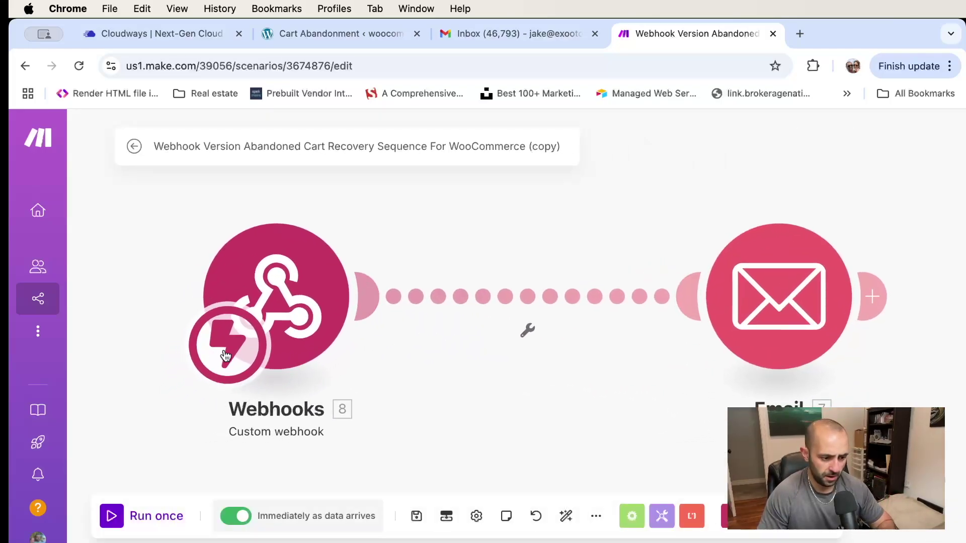
{"action": "left_click", "coordinate": [234, 347]}
{"action": "left_click", "coordinate": [573, 402]}
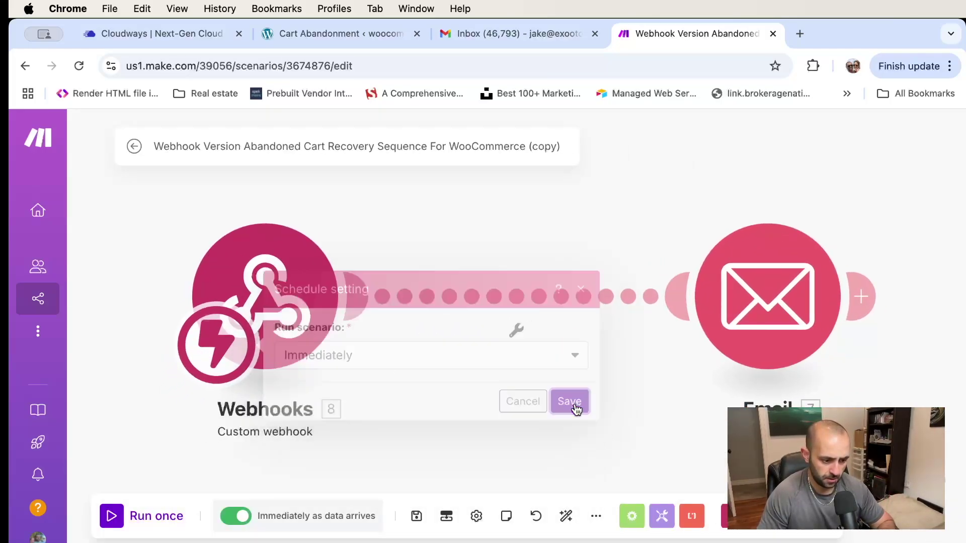
{"action": "left_click", "coordinate": [284, 291]}
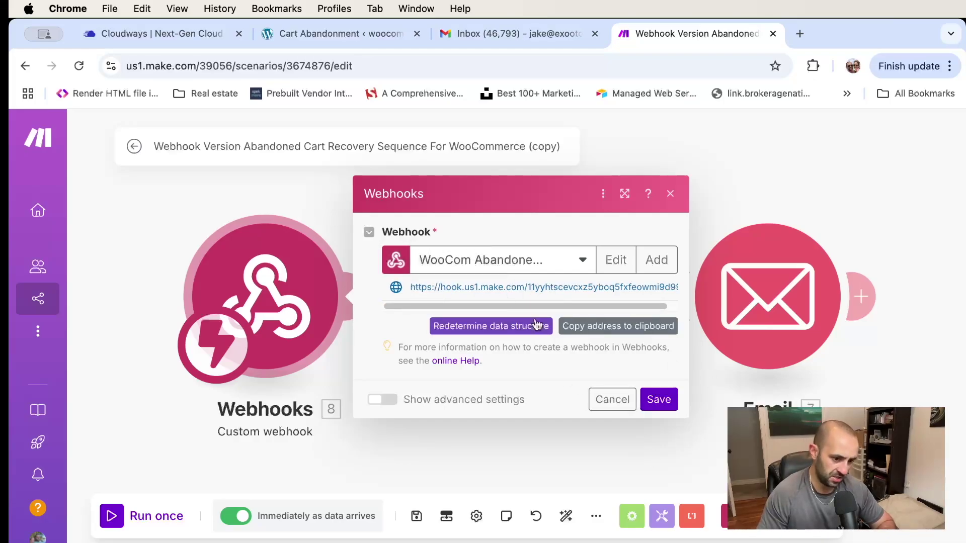
{"action": "left_click", "coordinate": [655, 403]}
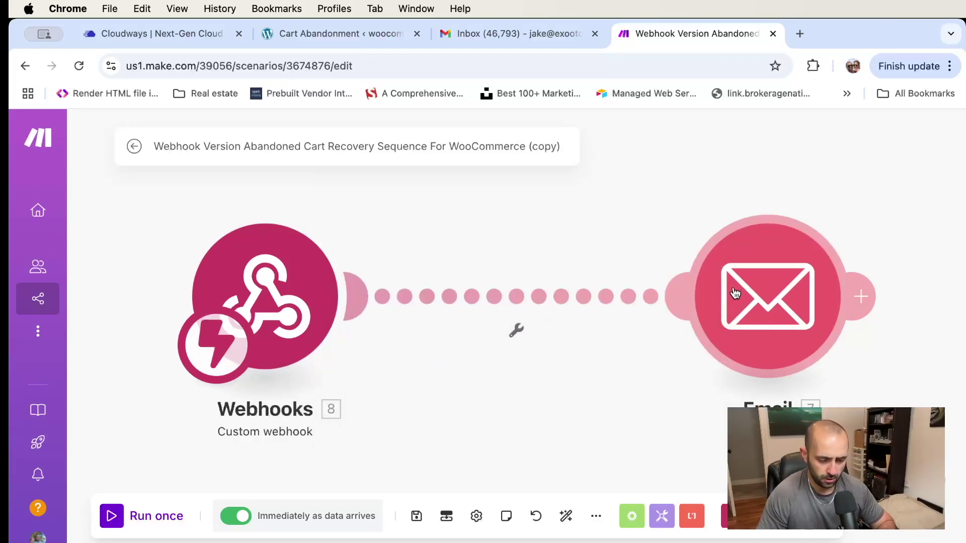
Remove the mapped email address from the email module's recipient field
{"action": "left_click", "coordinate": [763, 314]}
{"action": "scroll", "coordinate": [573, 260], "scroll_direction": "down", "scroll_amount": 3}
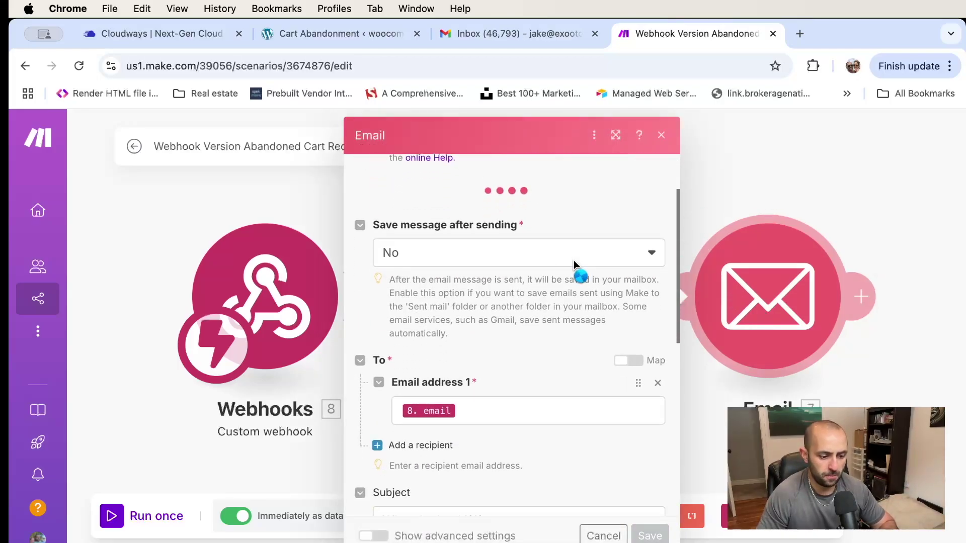
{"action": "scroll", "coordinate": [507, 369], "scroll_direction": "down", "scroll_amount": 1}
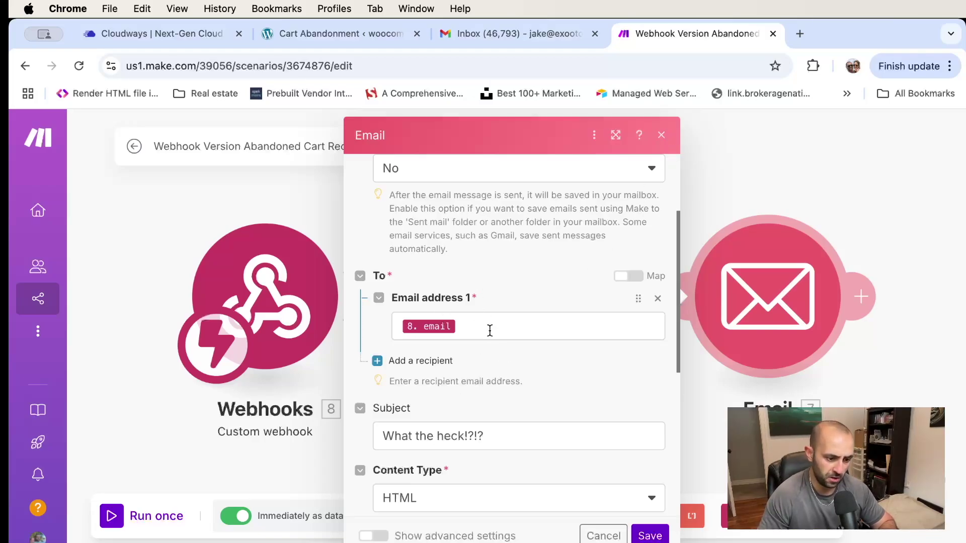
{"action": "left_click", "coordinate": [489, 330]}
{"action": "key", "text": "BackSpace"}
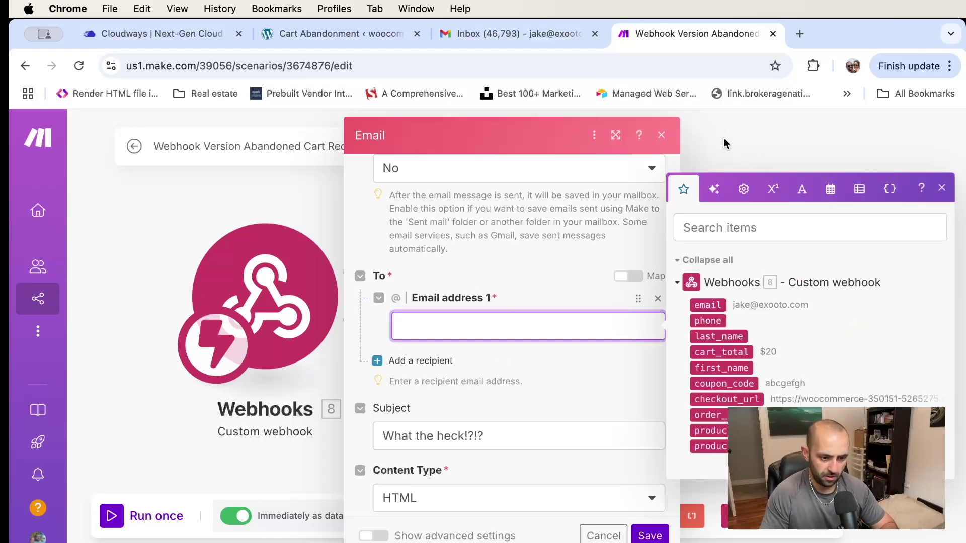
{"action": "left_click", "coordinate": [724, 149]}
Unlink the Webhooks module from the email module and shift it slightly right
{"action": "right_click", "coordinate": [512, 296]}
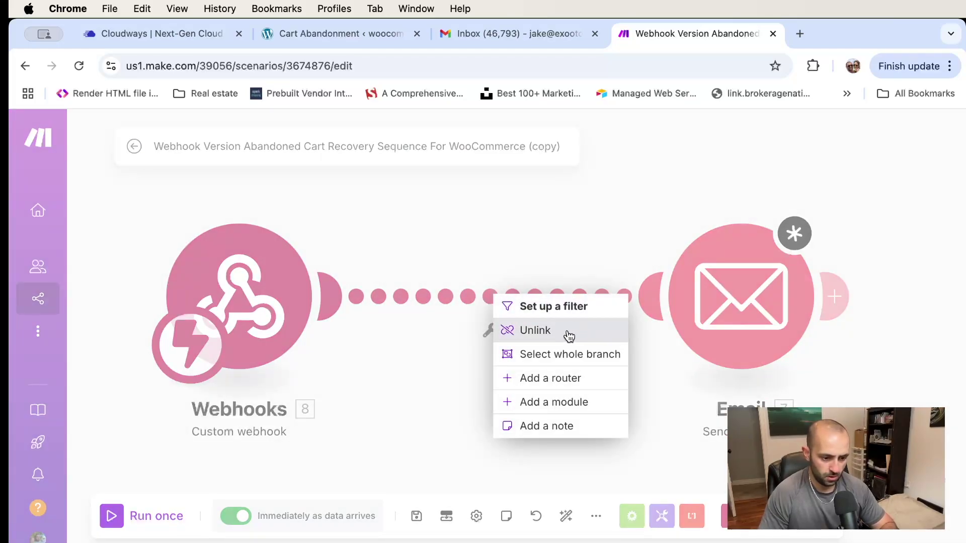
{"action": "left_click", "coordinate": [571, 330]}
{"action": "left_click_drag", "start_coordinate": [302, 277], "coordinate": [345, 280]}
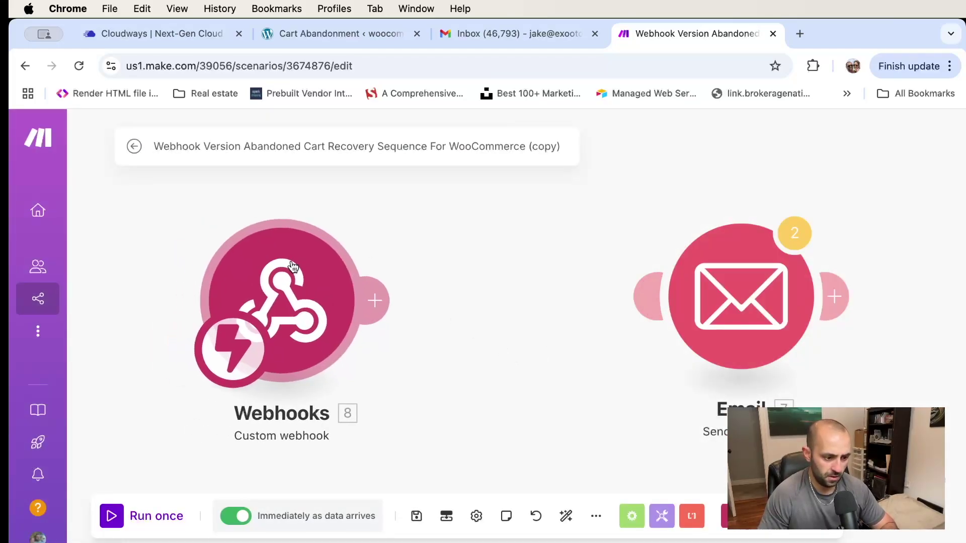
{"action": "left_click", "coordinate": [317, 36]}
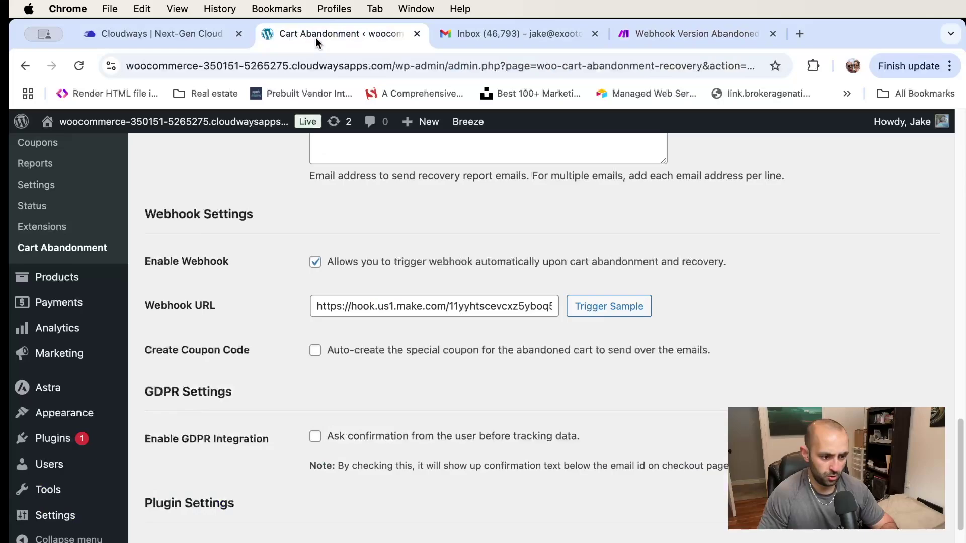
Fire a sample abandoned-cart webhook with Trigger Sample and check Gmail for a recovery email
{"action": "left_click", "coordinate": [615, 312]}
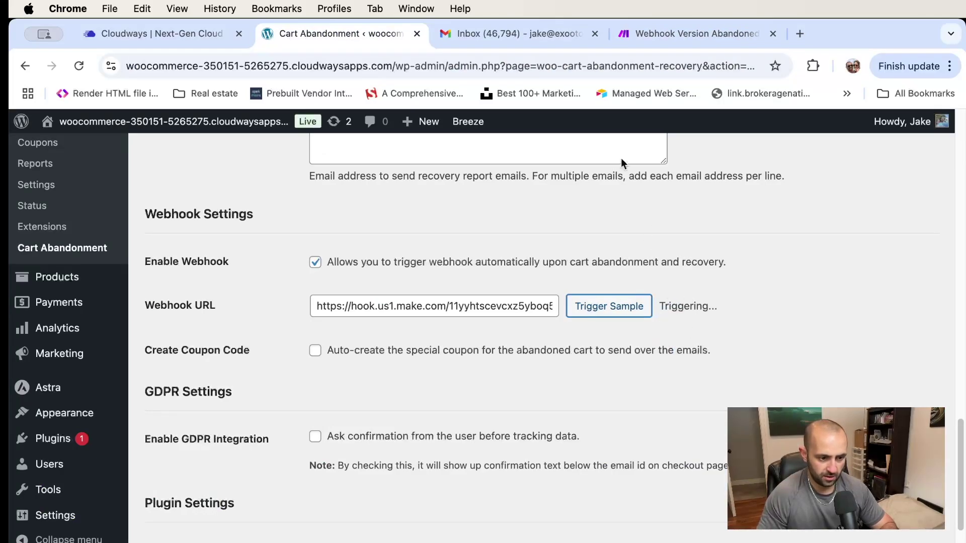
{"action": "left_click", "coordinate": [500, 32]}
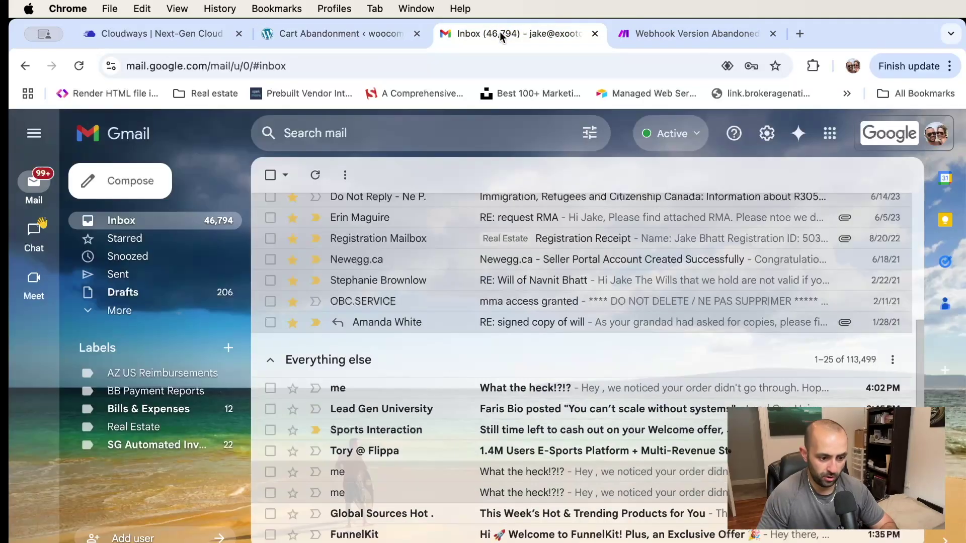
{"action": "left_click", "coordinate": [372, 35]}
{"action": "left_click", "coordinate": [689, 33]}
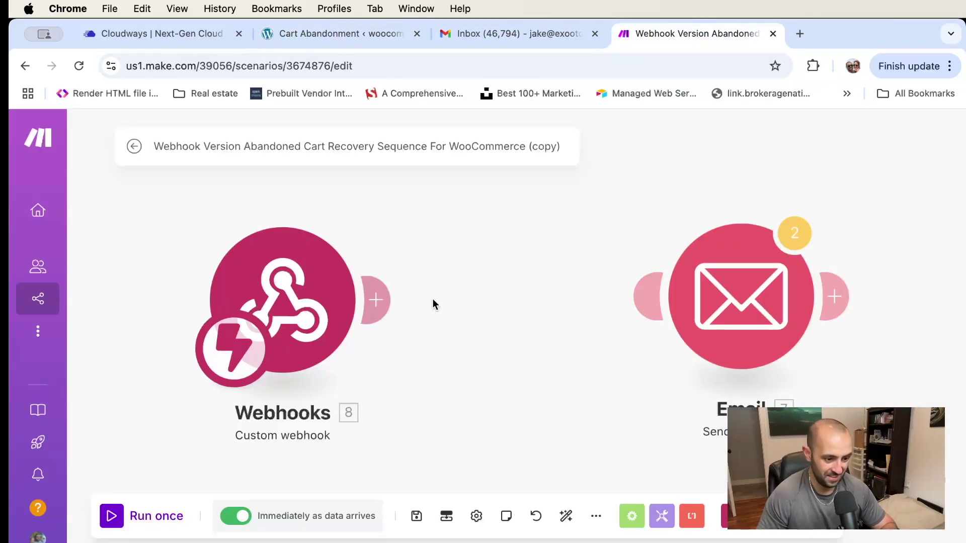
Run only the Webhooks module, send a WordPress sample, and review the captured abandoned-cart bundle
{"action": "right_click", "coordinate": [298, 304]}
{"action": "left_click", "coordinate": [392, 339]}
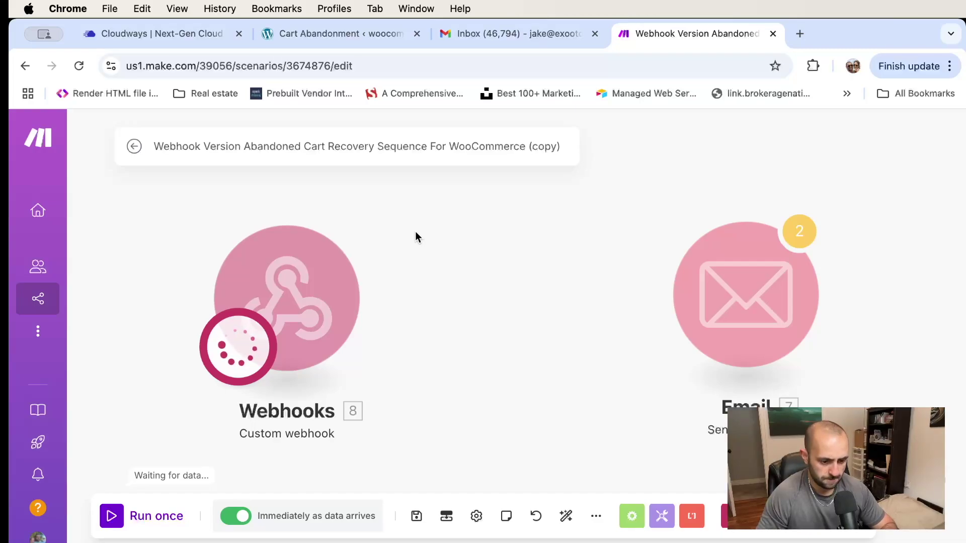
{"action": "scroll", "coordinate": [449, 265], "scroll_direction": "up", "scroll_amount": 2}
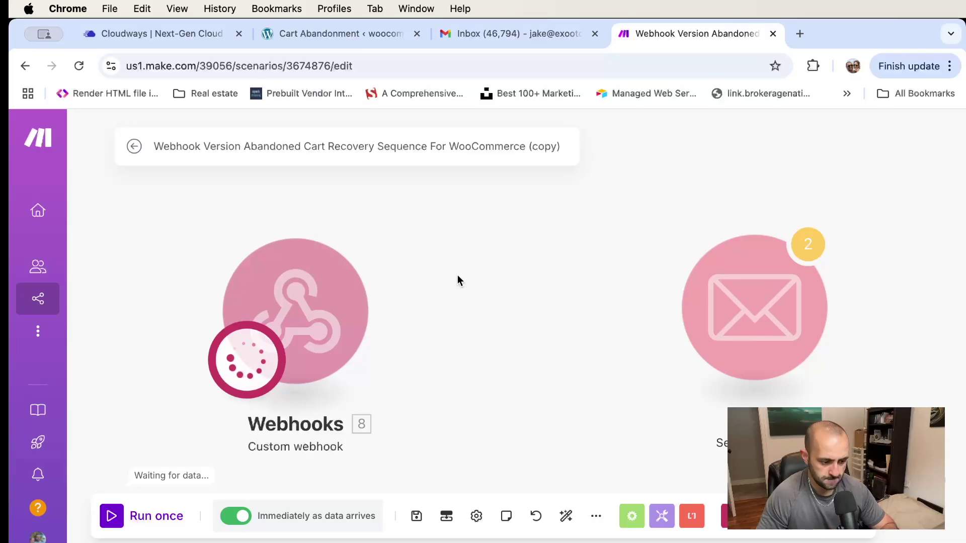
{"action": "left_click", "coordinate": [323, 40]}
{"action": "left_click", "coordinate": [600, 308]}
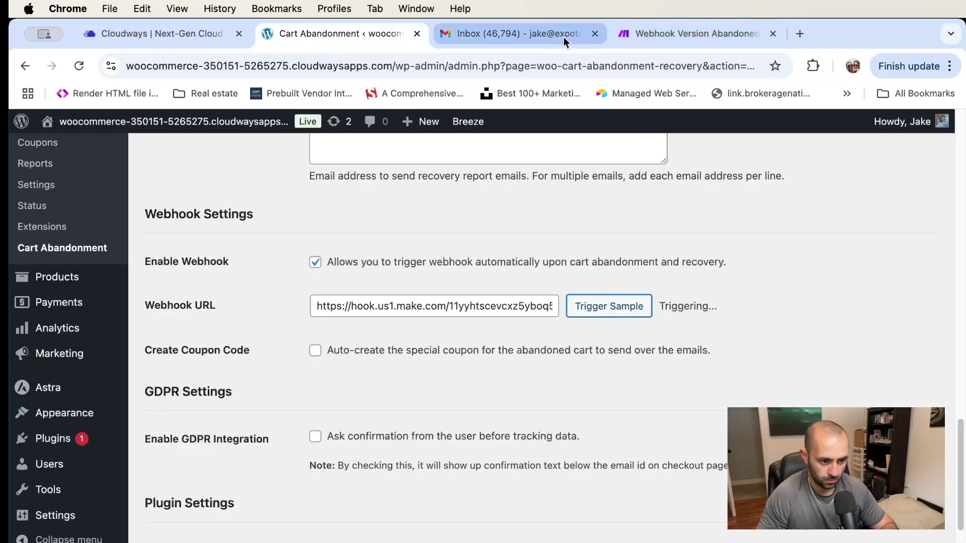
{"action": "left_click", "coordinate": [698, 38]}
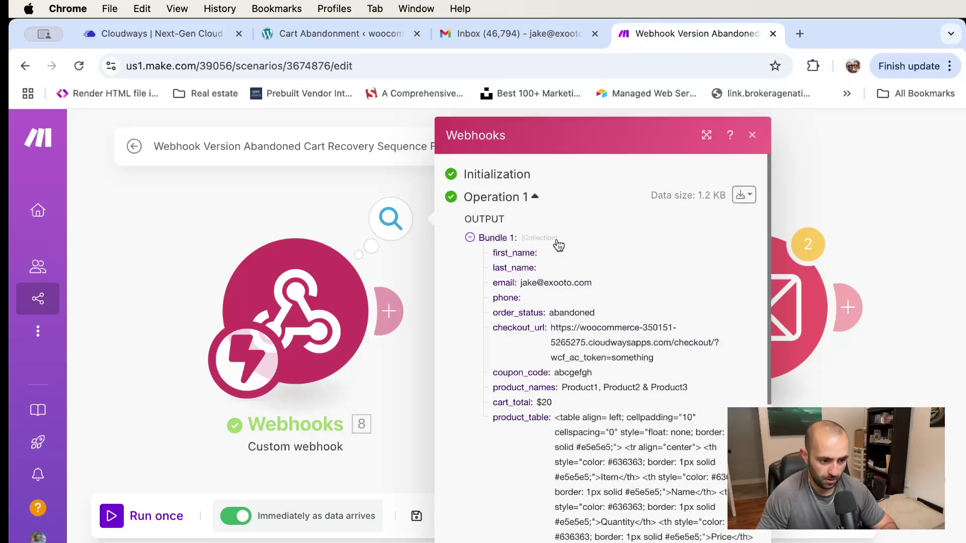
{"action": "scroll", "coordinate": [554, 277], "scroll_direction": "down", "scroll_amount": 1}
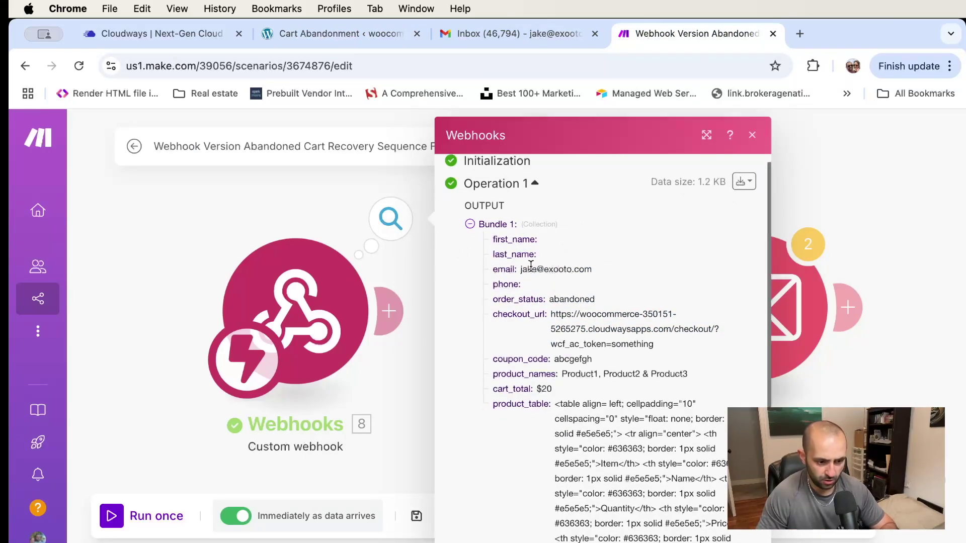
{"action": "scroll", "coordinate": [548, 264], "scroll_direction": "down", "scroll_amount": 10}
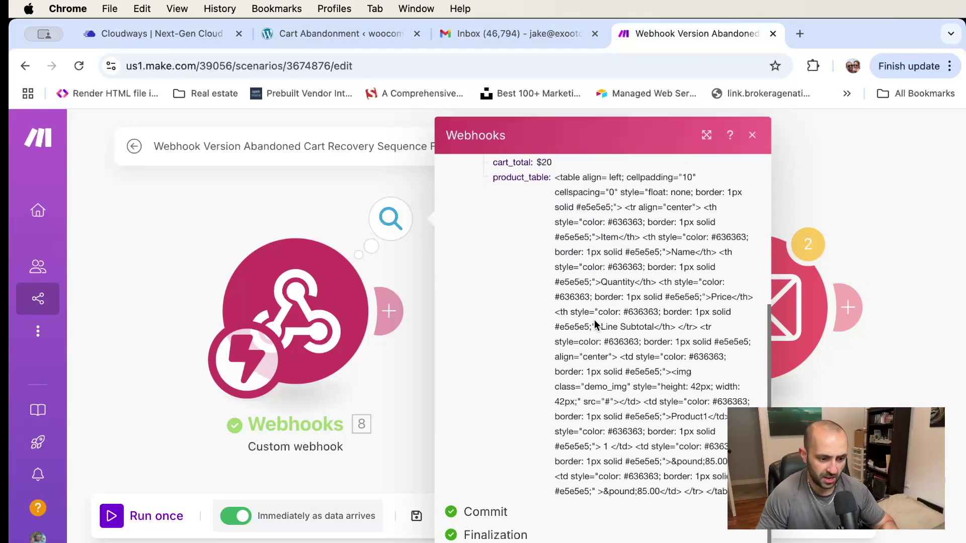
Reposition the Email module beside Webhooks and map the webhook's email address as the recipient
{"action": "left_click", "coordinate": [279, 206]}
{"action": "left_click_drag", "start_coordinate": [733, 319], "coordinate": [711, 306]}
{"action": "left_click", "coordinate": [707, 283]}
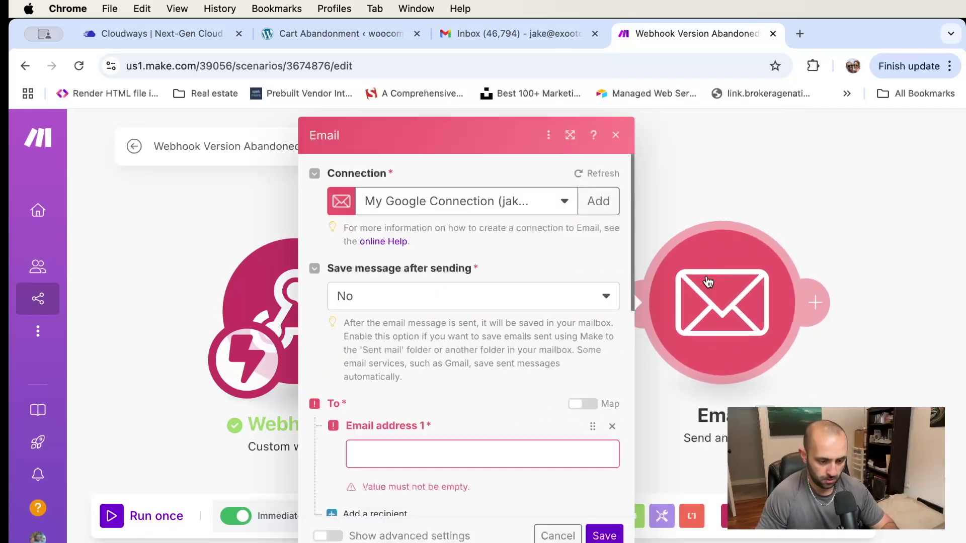
{"action": "scroll", "coordinate": [470, 376], "scroll_direction": "down", "scroll_amount": 3}
{"action": "left_click", "coordinate": [466, 362]}
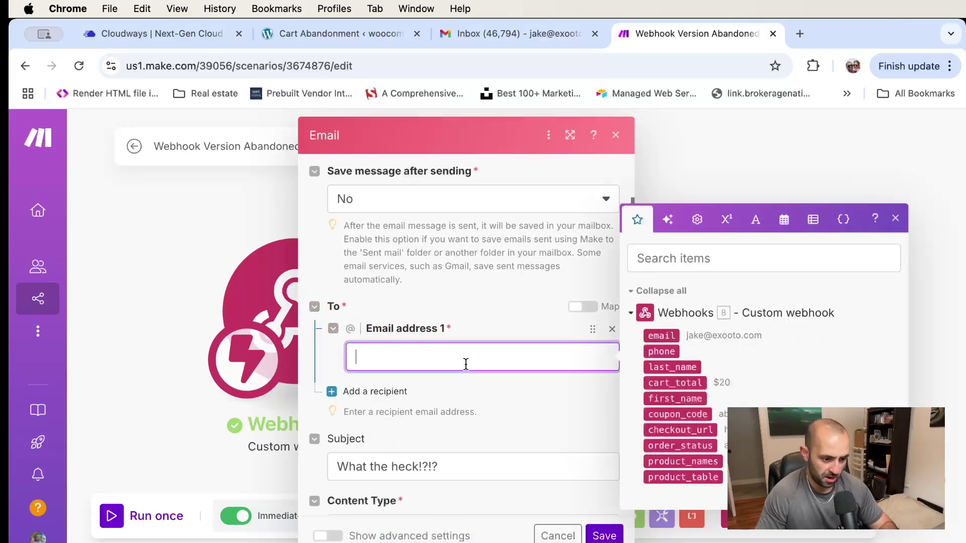
{"action": "left_click", "coordinate": [661, 336]}
{"action": "scroll", "coordinate": [475, 319], "scroll_direction": "down", "scroll_amount": 1}
Select the subject text and remove the first_name field after 'Hey' in the email body
{"action": "left_click", "coordinate": [490, 416]}
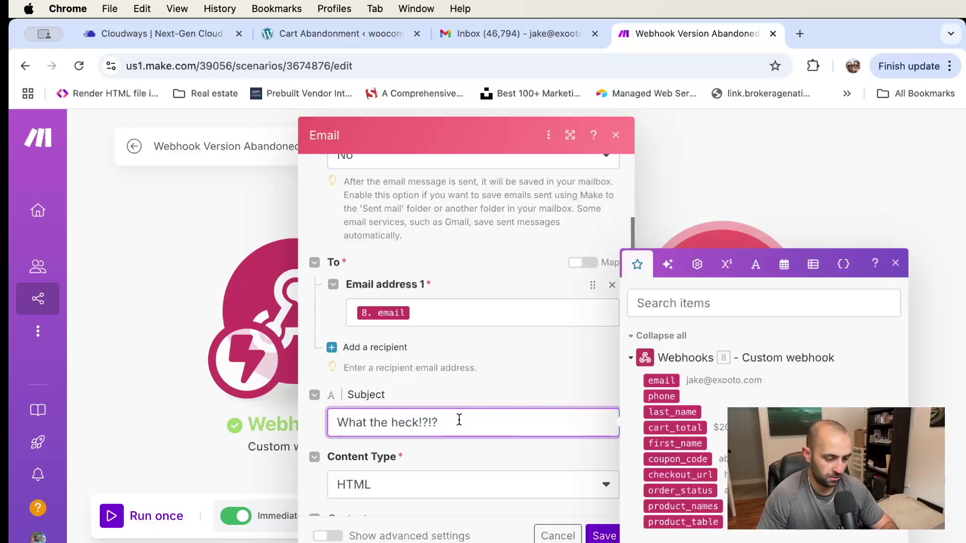
{"action": "key", "text": "super+a"}
{"action": "scroll", "coordinate": [523, 336], "scroll_direction": "down", "scroll_amount": 2}
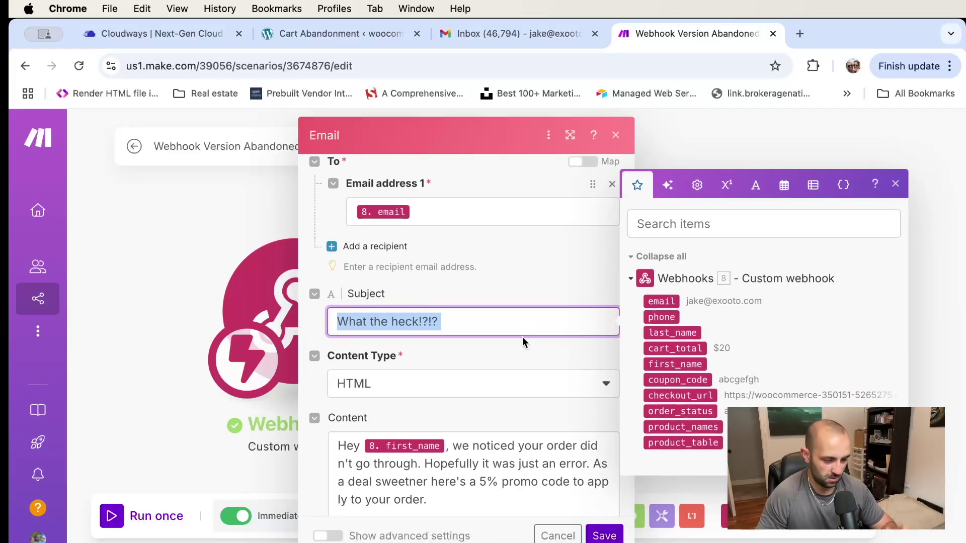
{"action": "left_click", "coordinate": [461, 447]}
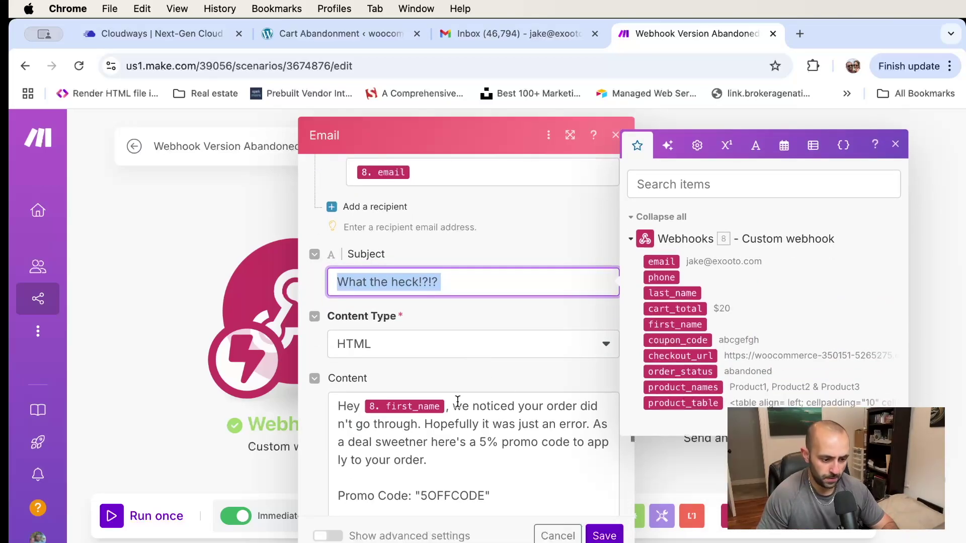
{"action": "scroll", "coordinate": [486, 397], "scroll_direction": "down", "scroll_amount": 2}
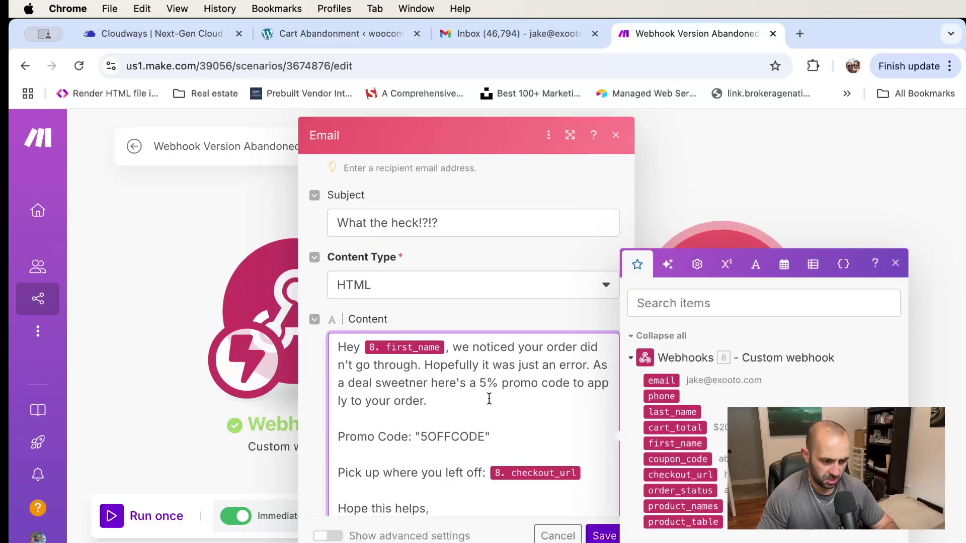
{"action": "left_click", "coordinate": [452, 336]}
{"action": "key", "text": "BackSpace"}
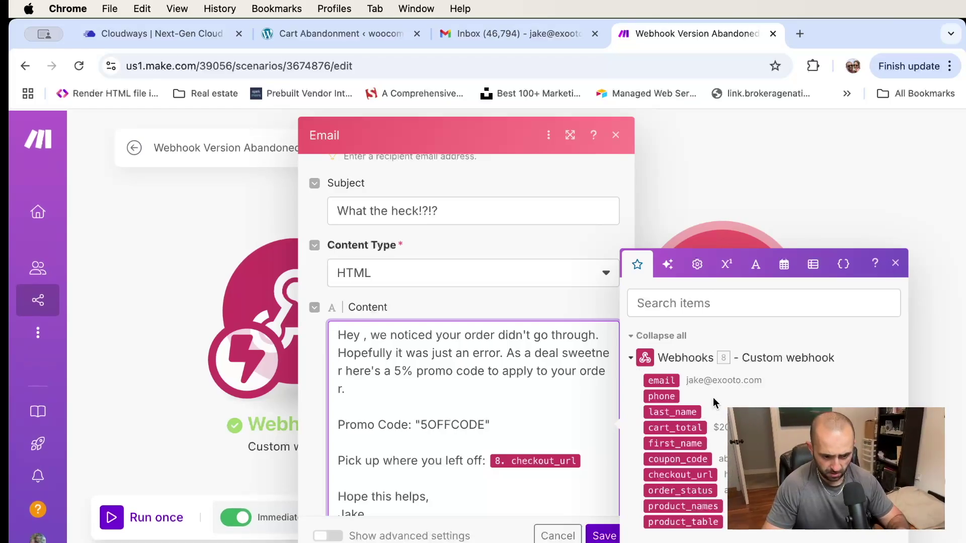
{"action": "type", "text": "x"}
{"action": "key", "text": "BackSpace"}
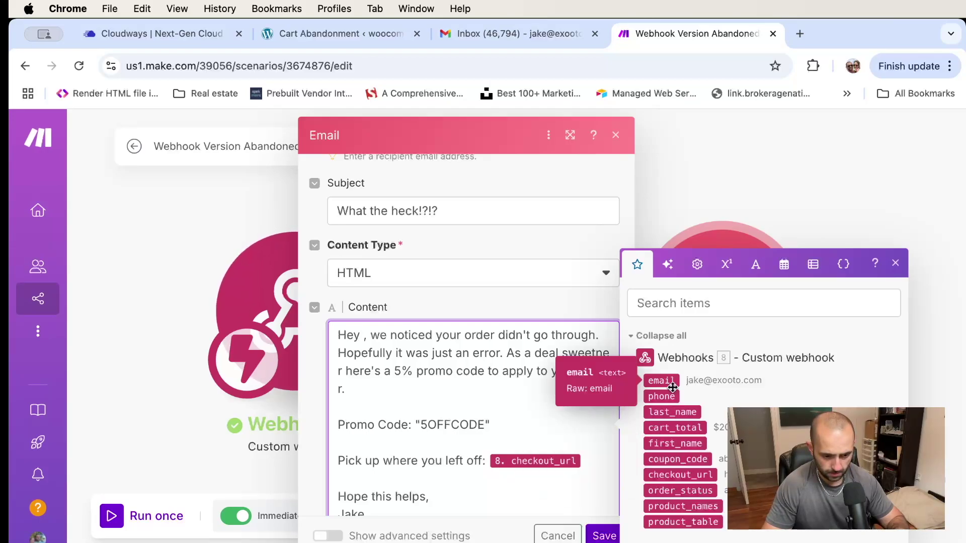
Save the Email module settings with the caret placed after 'Hey'
{"action": "left_click", "coordinate": [566, 452]}
{"action": "scroll", "coordinate": [565, 453], "scroll_direction": "down", "scroll_amount": 2}
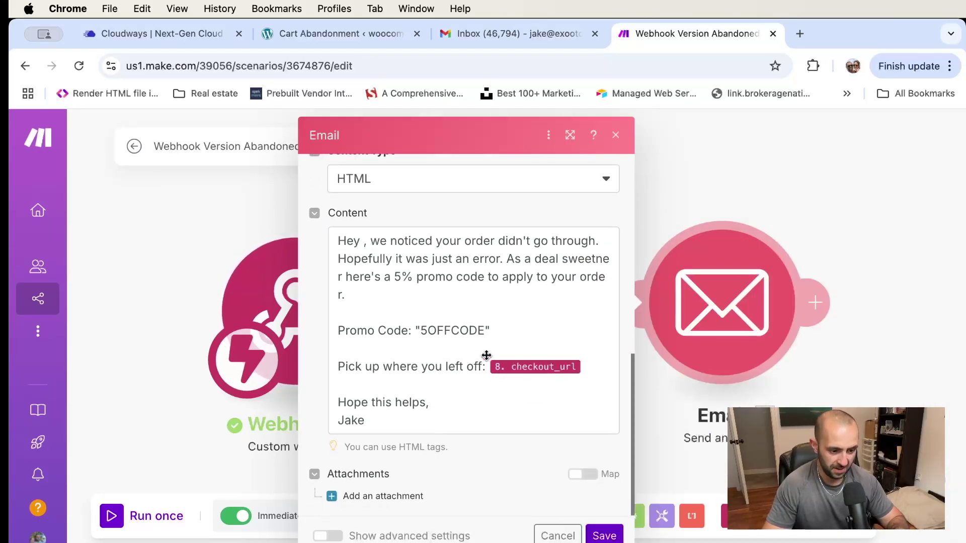
{"action": "left_click", "coordinate": [371, 246]}
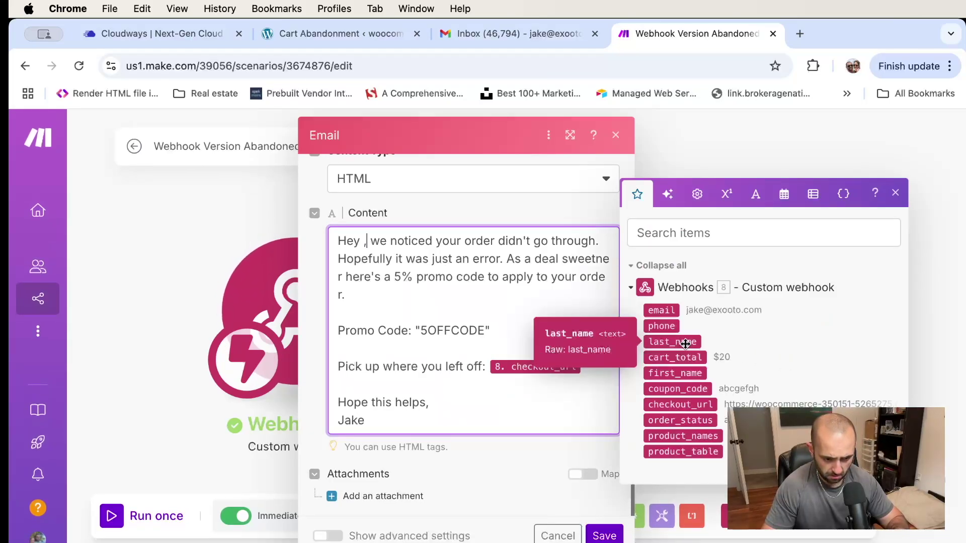
{"action": "left_click", "coordinate": [604, 535]}
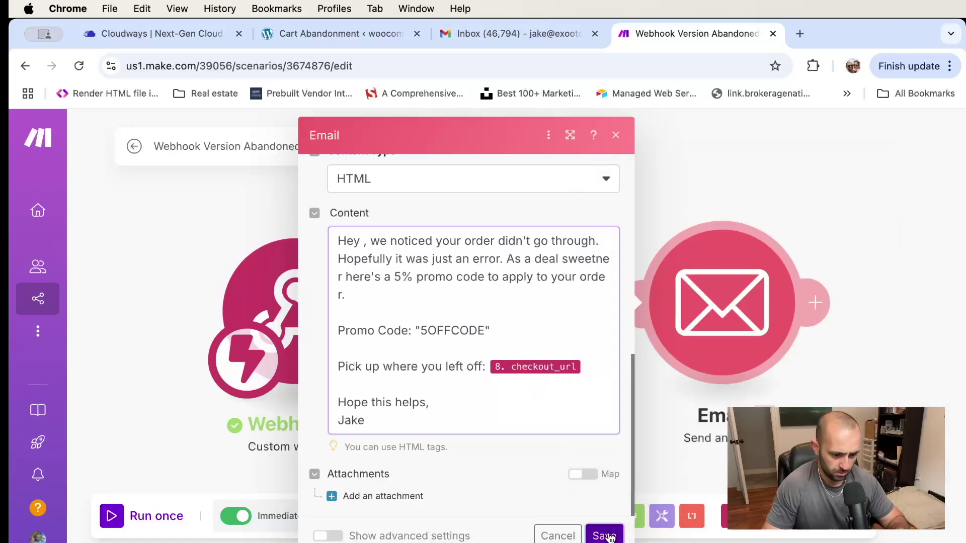
Reinsert first_name after 'Hey', add a blank line after the greeting, and capitalize 'We'
{"action": "left_click", "coordinate": [733, 312]}
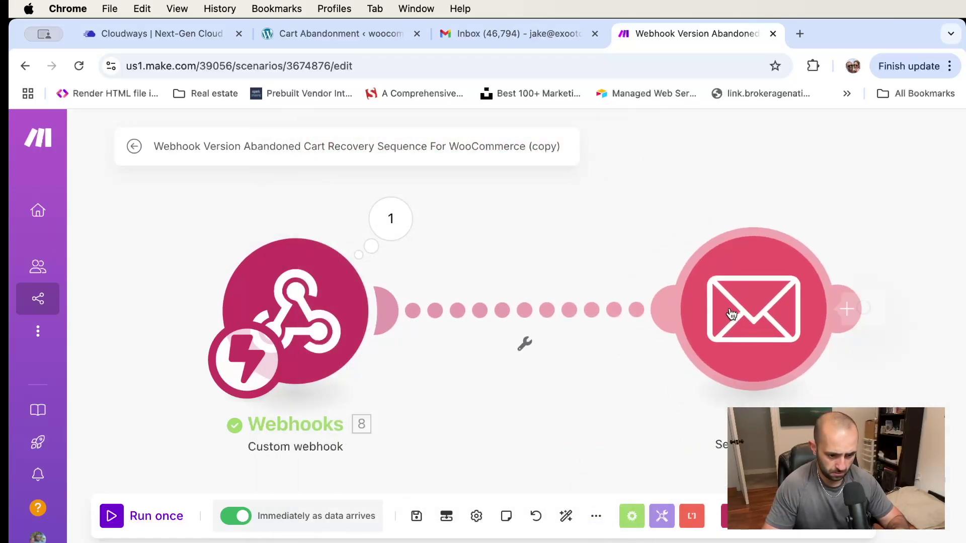
{"action": "scroll", "coordinate": [527, 343], "scroll_direction": "down", "scroll_amount": 5}
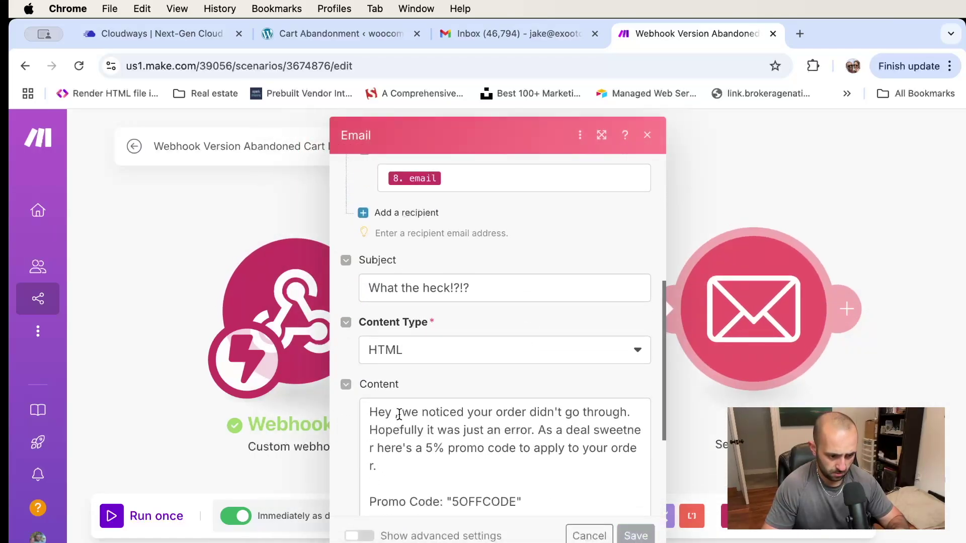
{"action": "left_click", "coordinate": [393, 416]}
{"action": "left_click", "coordinate": [703, 381]}
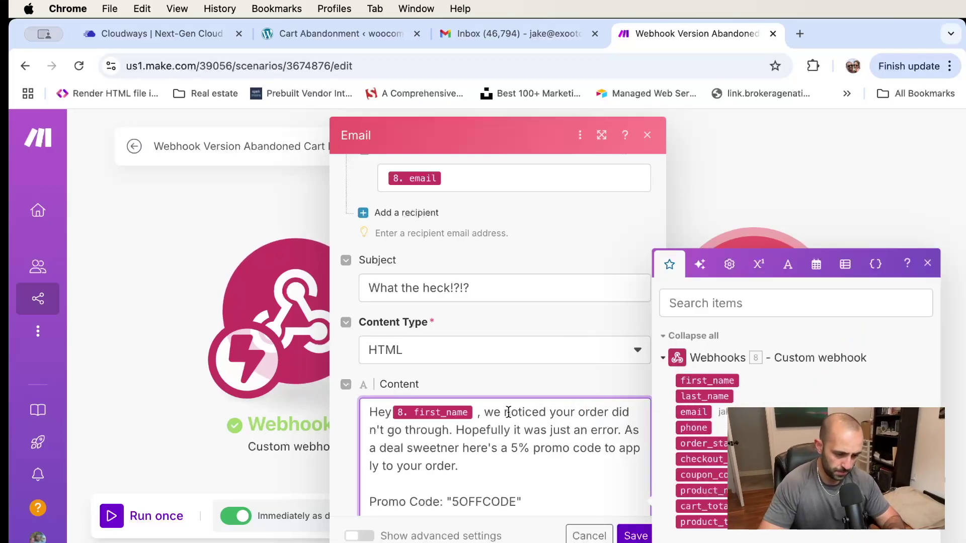
{"action": "key", "text": "Delete"}
{"action": "scroll", "coordinate": [483, 355], "scroll_direction": "down", "scroll_amount": 3}
{"action": "key", "text": "Right"}
{"action": "key", "text": "Right"}
{"action": "key", "text": "Return"}
{"action": "key", "text": "Return"}
{"action": "key", "text": "Return"}
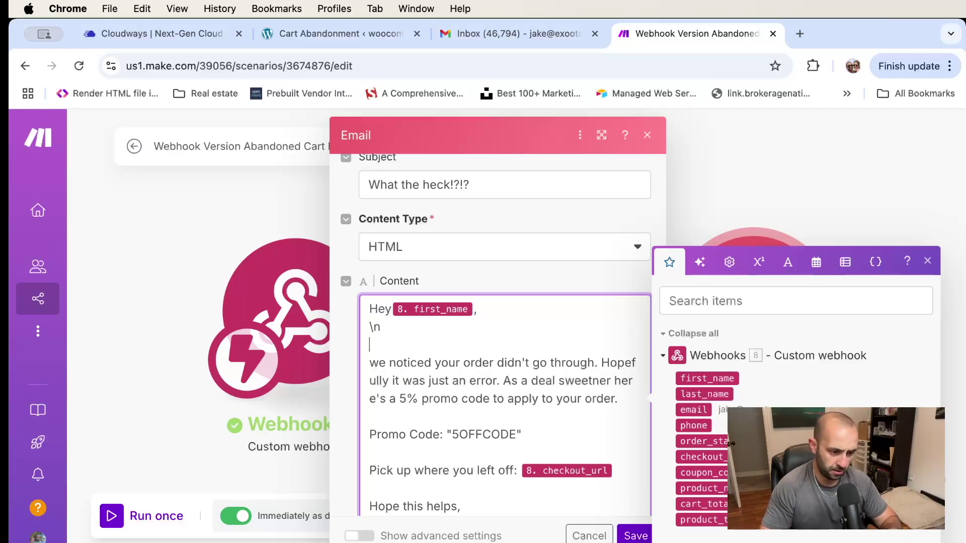
{"action": "key", "text": "BackSpace"}
{"action": "key", "text": "Return"}
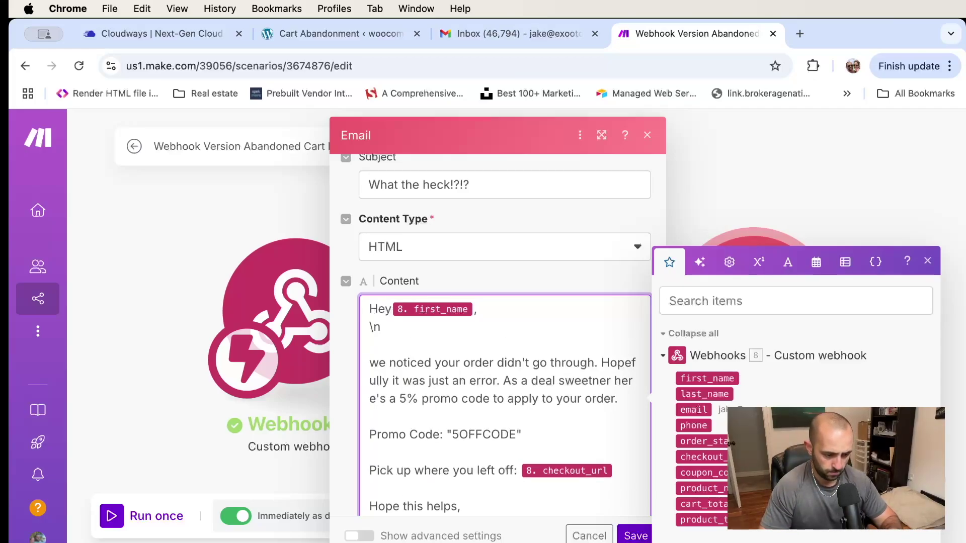
{"action": "key", "text": "BackSpace"}
{"action": "type", "text": "W"}
Shorten the promo code in the email body to 5OFF
{"action": "scroll", "coordinate": [587, 363], "scroll_direction": "down", "scroll_amount": 2}
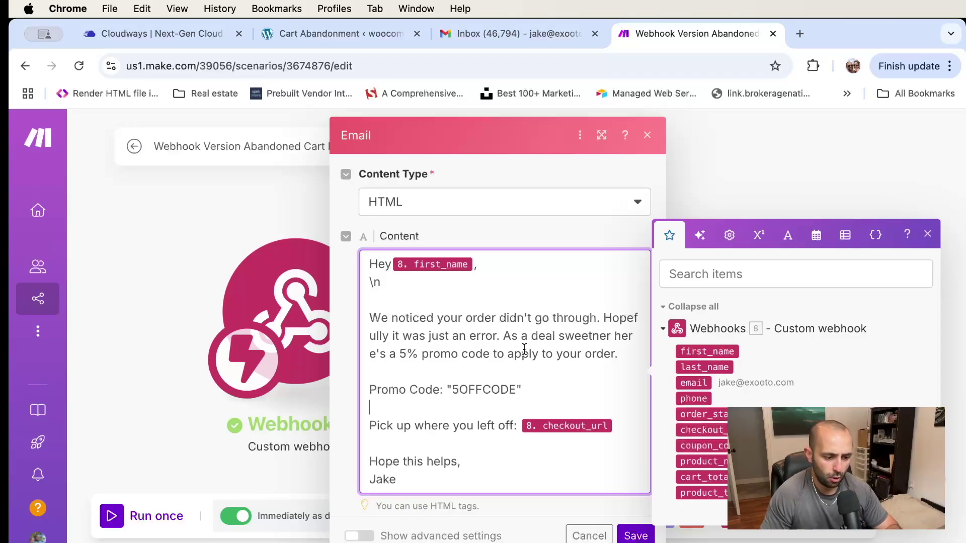
{"action": "scroll", "coordinate": [524, 348], "scroll_direction": "down", "scroll_amount": 2}
{"action": "left_click_drag", "start_coordinate": [517, 352], "coordinate": [487, 352]}
{"action": "key", "text": "BackSpace"}
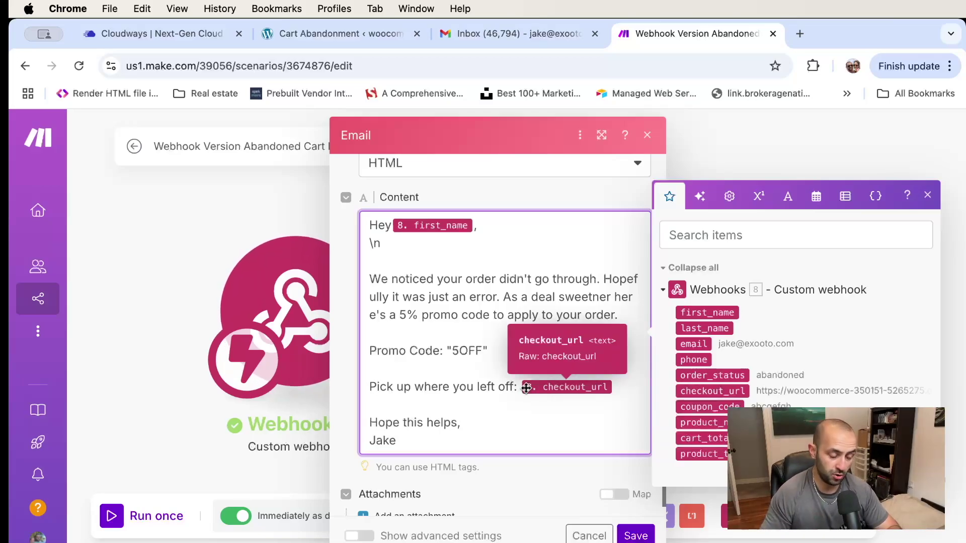
Paste \n breaks around the promo code and after the checkout link, then save the module
{"action": "scroll", "coordinate": [451, 392], "scroll_direction": "down", "scroll_amount": 1}
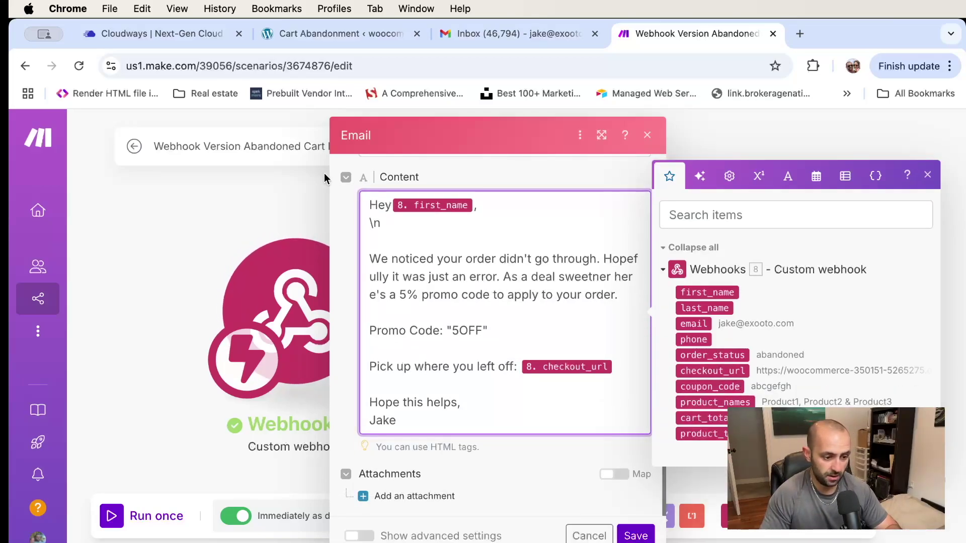
{"action": "left_click_drag", "start_coordinate": [380, 223], "coordinate": [340, 229]}
{"action": "key", "text": "super+c"}
{"action": "left_click", "coordinate": [405, 313]}
{"action": "key", "text": "super+v"}
{"action": "left_click", "coordinate": [395, 346]}
{"action": "key", "text": "super+v"}
{"action": "left_click", "coordinate": [390, 383]}
{"action": "key", "text": "super+v"}
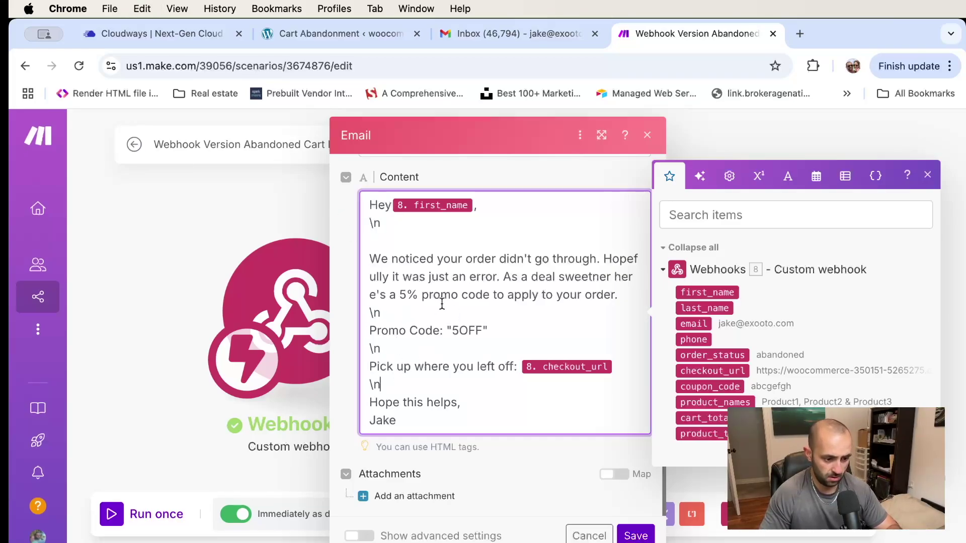
{"action": "left_click", "coordinate": [531, 463]}
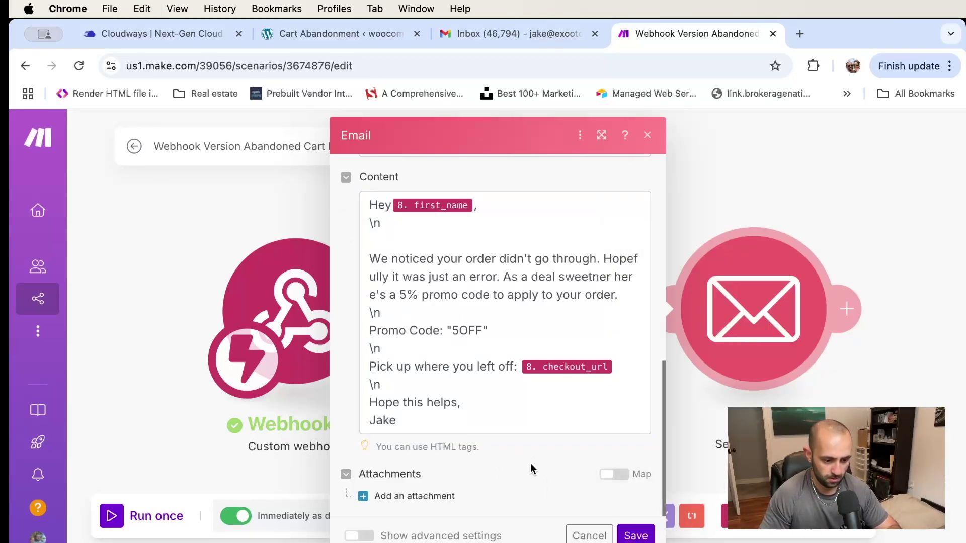
{"action": "left_click", "coordinate": [635, 536]}
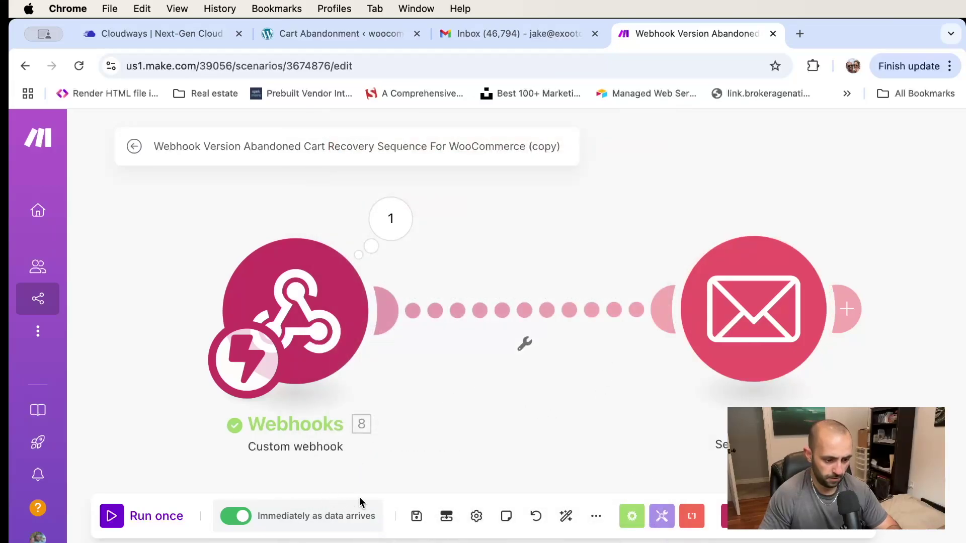
Save the scenario, schedule it to run immediately as data arrives, and return to Cart Abandonment settings
{"action": "left_click", "coordinate": [416, 516]}
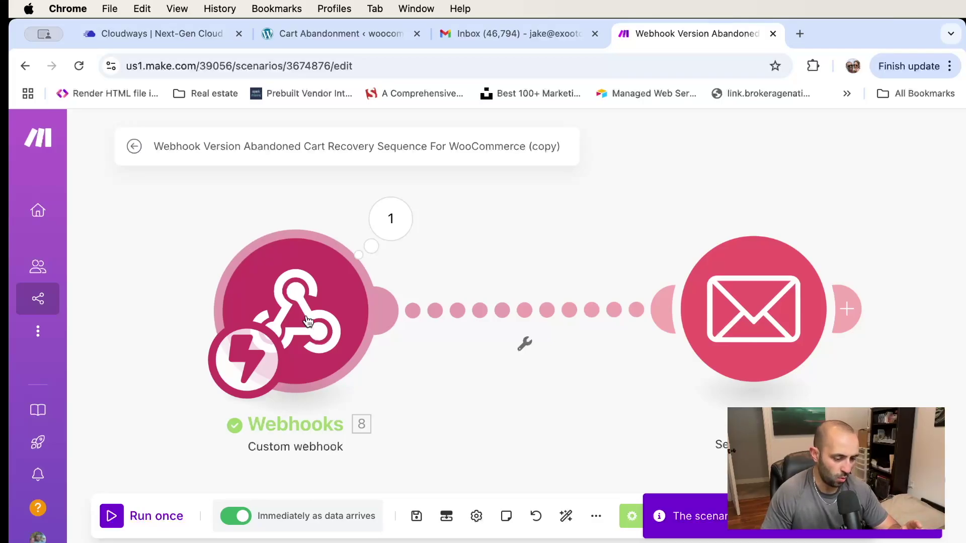
{"action": "left_click", "coordinate": [232, 373]}
{"action": "left_click", "coordinate": [600, 416]}
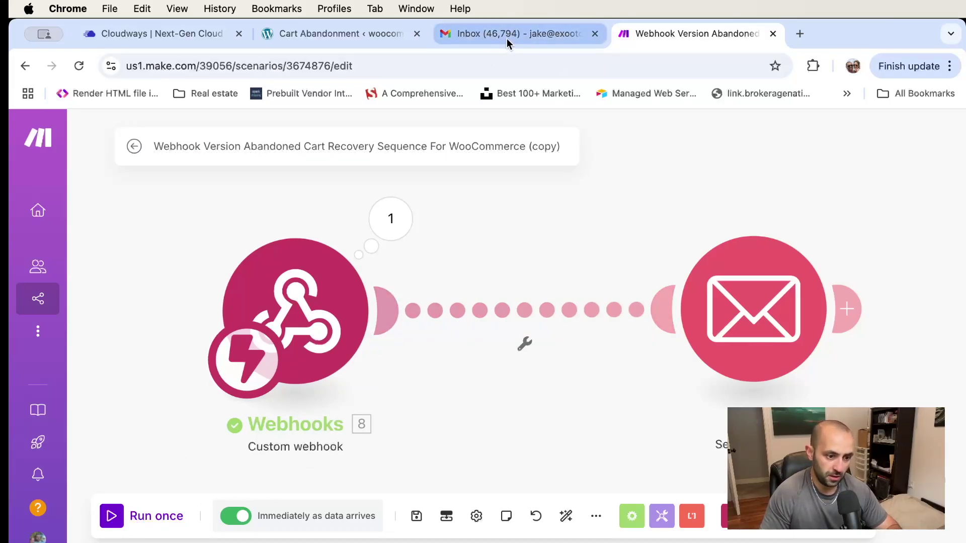
{"action": "left_click", "coordinate": [330, 35]}
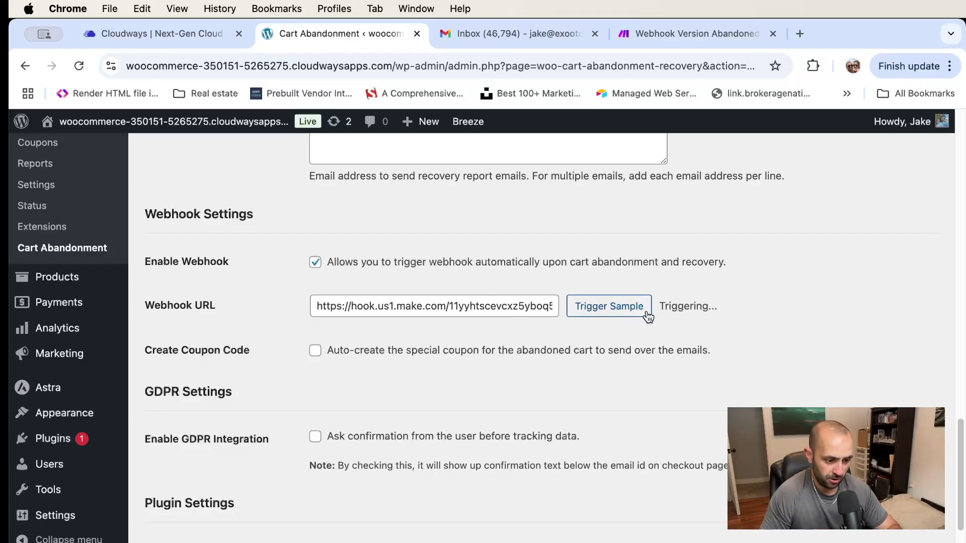
Save the webhook settings, change the abandoned cut-off time from 20 to 10 minutes, save again, then open the Report tab
{"action": "scroll", "coordinate": [198, 432], "scroll_direction": "down", "scroll_amount": 3}
{"action": "left_click", "coordinate": [184, 484]}
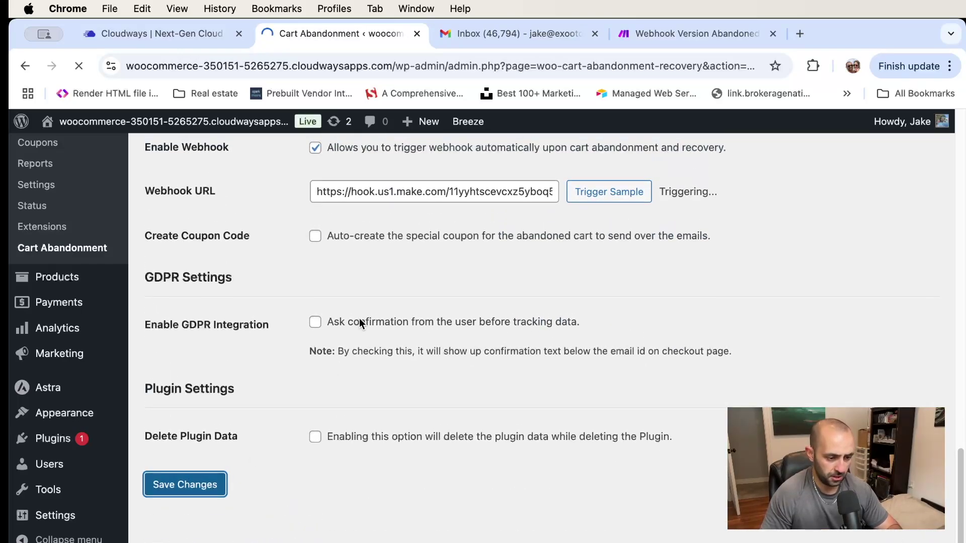
{"action": "scroll", "coordinate": [416, 328], "scroll_direction": "down", "scroll_amount": 2}
{"action": "scroll", "coordinate": [416, 328], "scroll_direction": "up", "scroll_amount": 2}
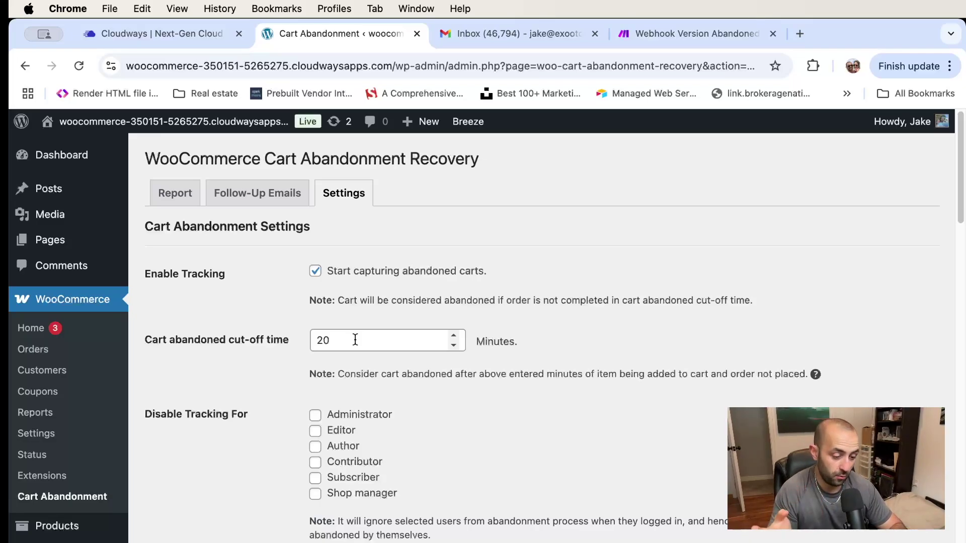
{"action": "left_click_drag", "start_coordinate": [353, 341], "coordinate": [200, 337]}
{"action": "type", "text": "10"}
{"action": "left_click", "coordinate": [578, 306]}
{"action": "scroll", "coordinate": [573, 303], "scroll_direction": "down", "scroll_amount": 4}
{"action": "scroll", "coordinate": [362, 260], "scroll_direction": "down", "scroll_amount": 20}
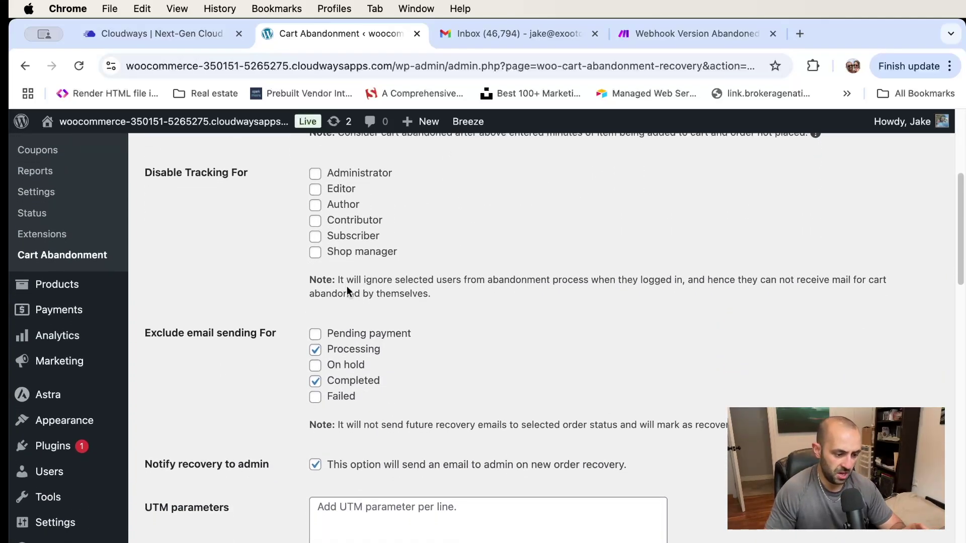
{"action": "left_click", "coordinate": [176, 489]}
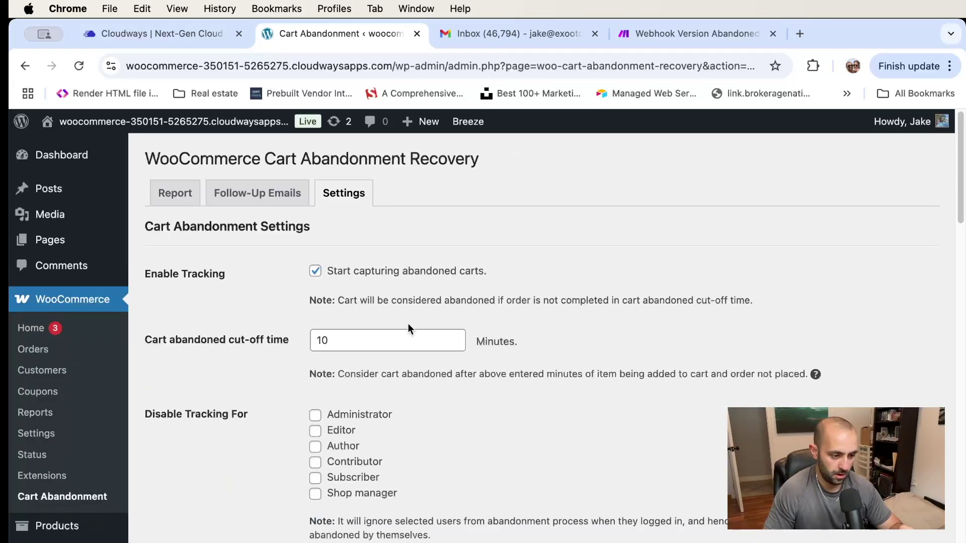
{"action": "left_click", "coordinate": [170, 196]}
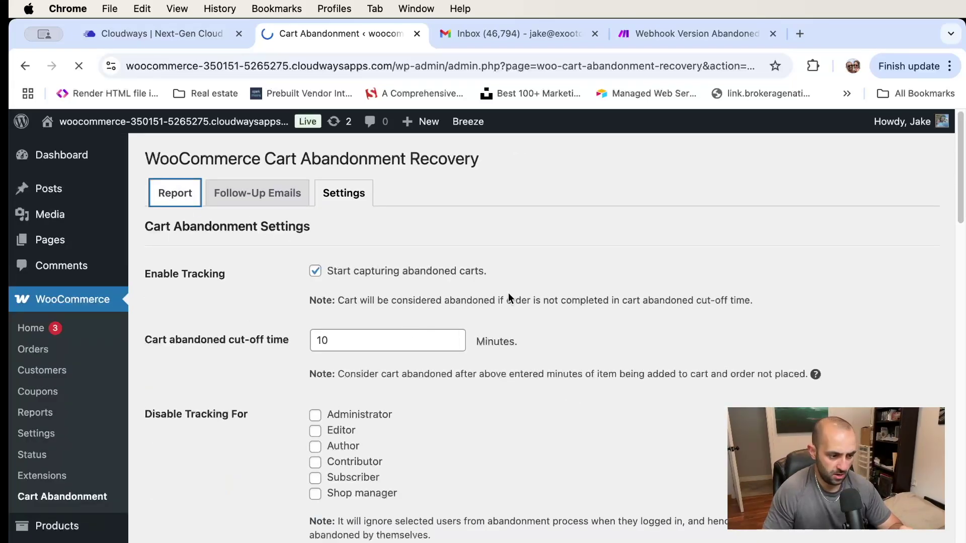
Review the Recoverable Orders table showing $59.97, briefly checking the Make scenario tab
{"action": "scroll", "coordinate": [526, 317], "scroll_direction": "down", "scroll_amount": 5}
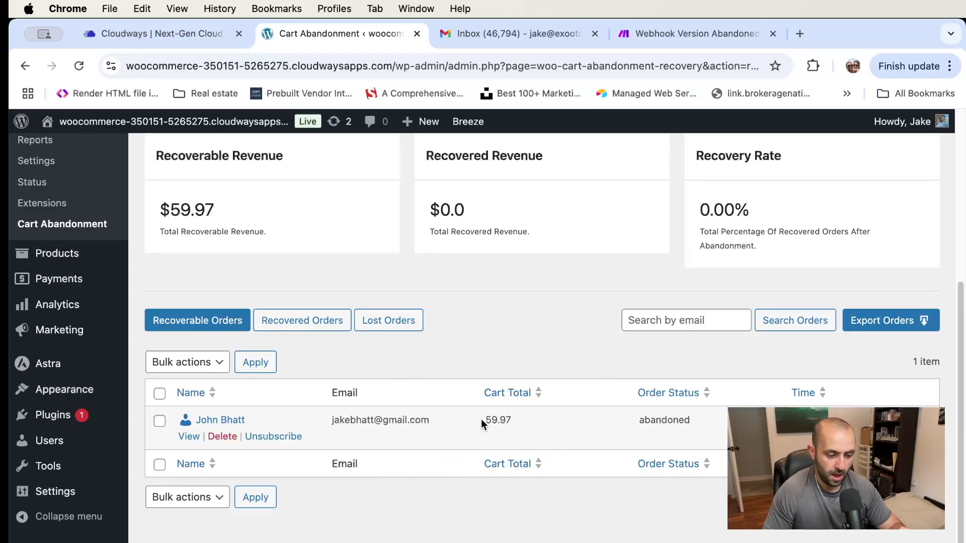
{"action": "scroll", "coordinate": [482, 419], "scroll_direction": "up", "scroll_amount": 5}
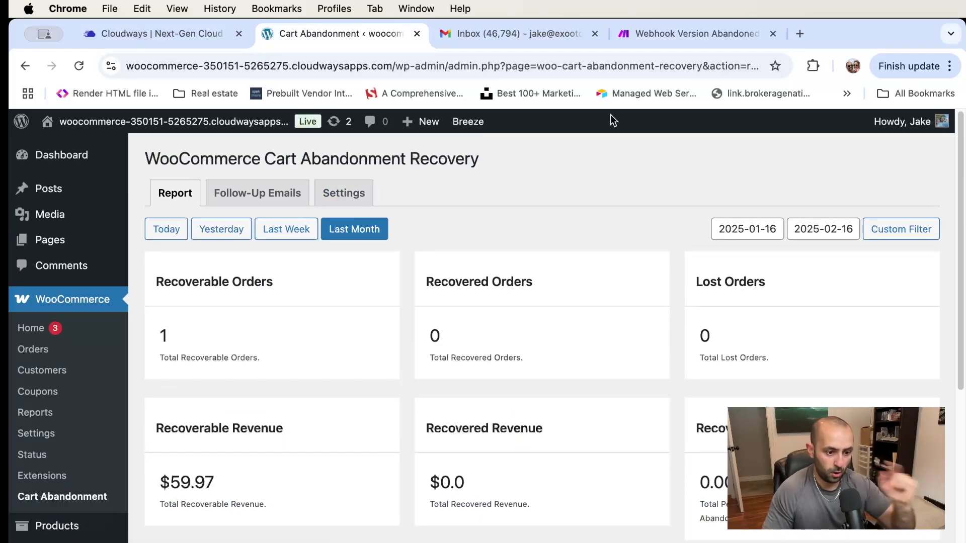
{"action": "left_click", "coordinate": [674, 39]}
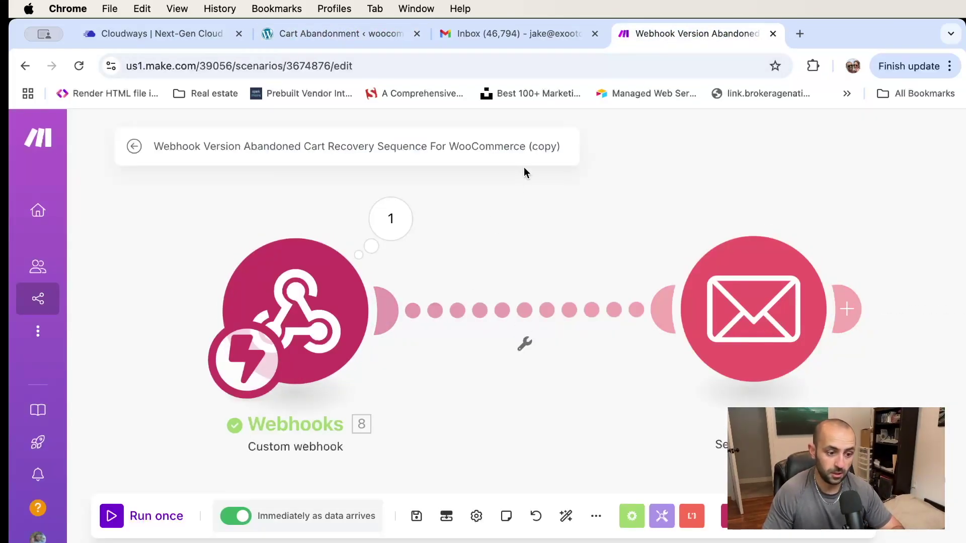
{"action": "left_click", "coordinate": [341, 33]}
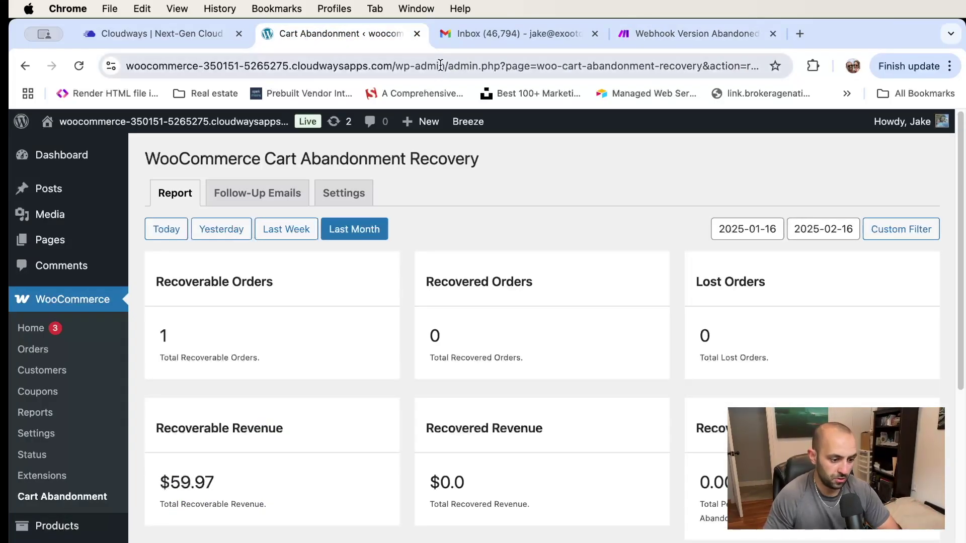
{"action": "scroll", "coordinate": [502, 162], "scroll_direction": "down", "scroll_amount": 1}
{"action": "scroll", "coordinate": [551, 259], "scroll_direction": "down", "scroll_amount": 8}
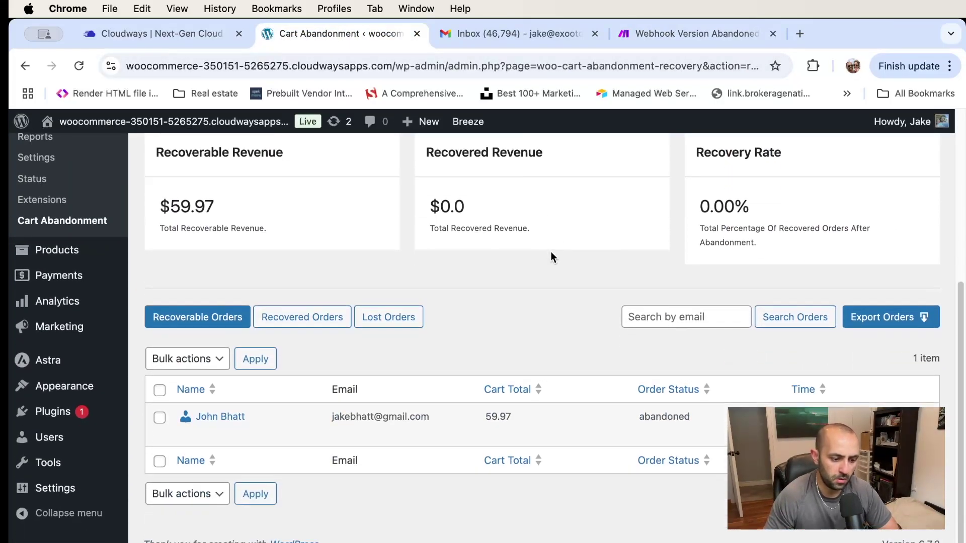
{"action": "scroll", "coordinate": [550, 251], "scroll_direction": "up", "scroll_amount": 9}
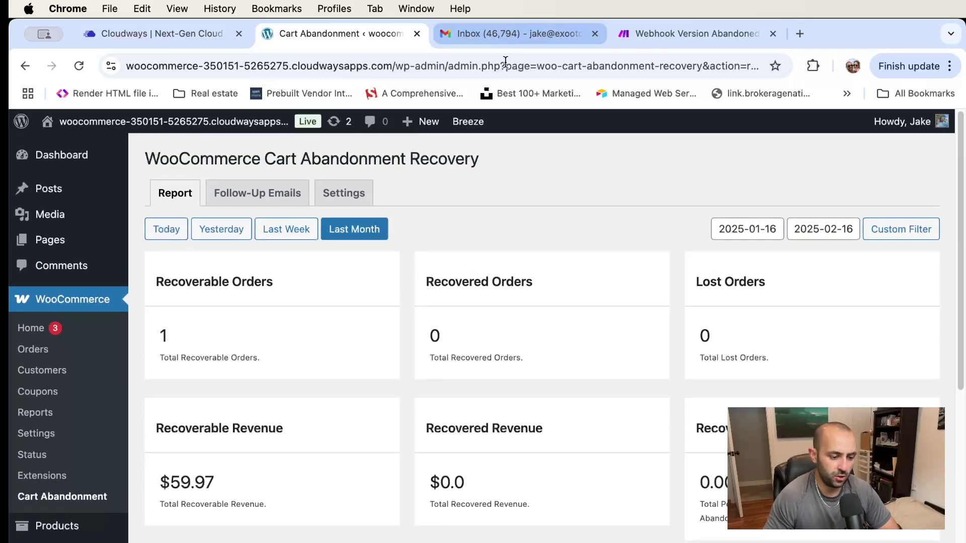
Copy the store's base URL from the address bar
{"action": "left_click", "coordinate": [387, 65]}
{"action": "left_click_drag", "start_coordinate": [428, 66], "coordinate": [126, 66]}
{"action": "key", "text": "super+c"}
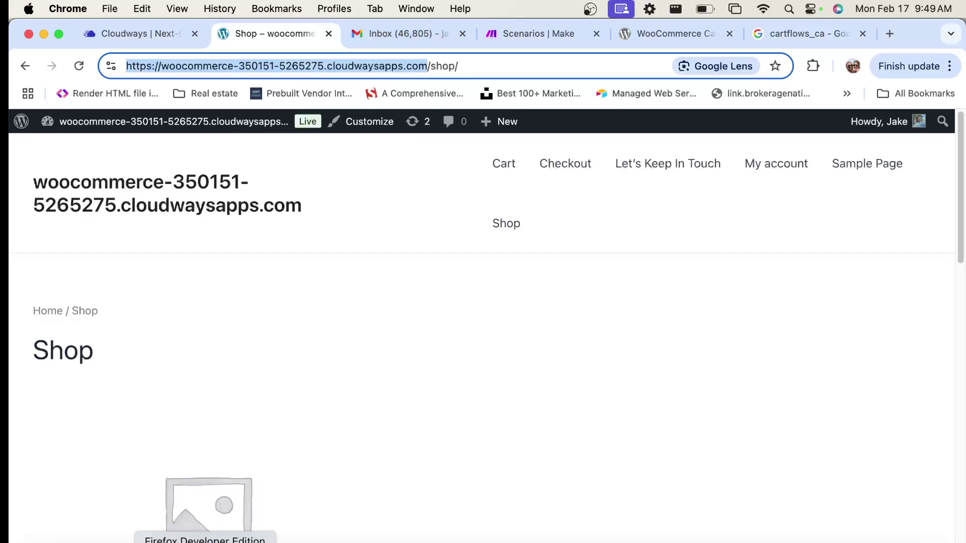
In Firefox Developer Edition, load the store's shop/ page from the copied URL
{"action": "left_click", "coordinate": [204, 542]}
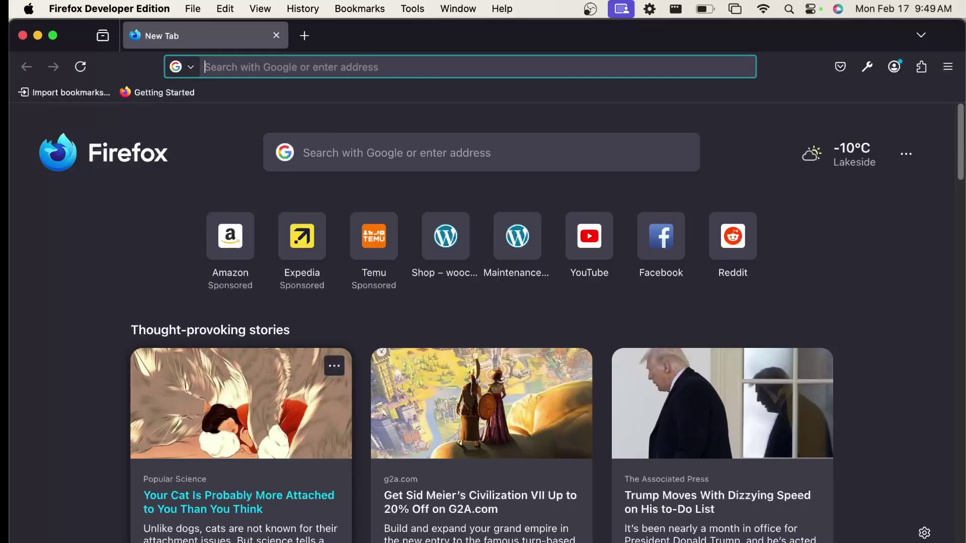
{"action": "key", "text": "super+v"}
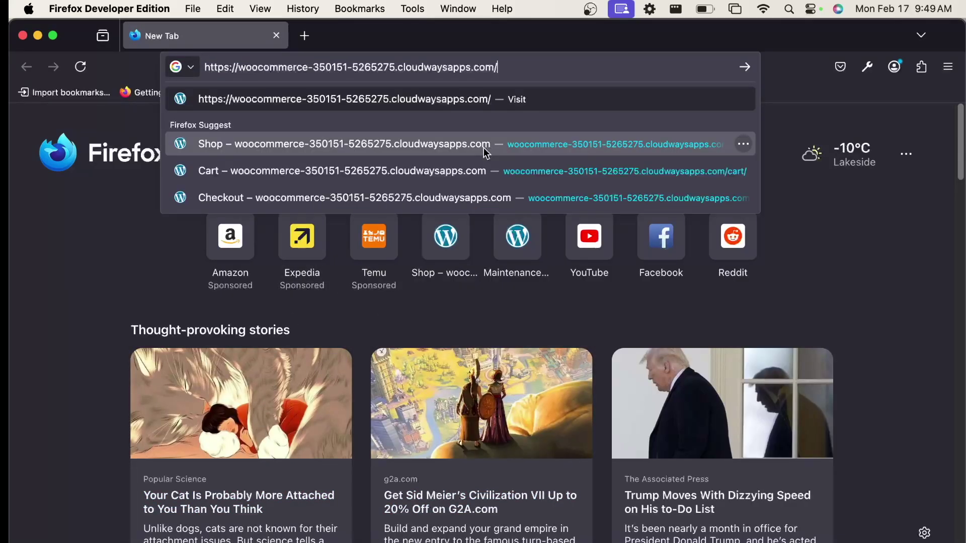
{"action": "type", "text": "shop/"}
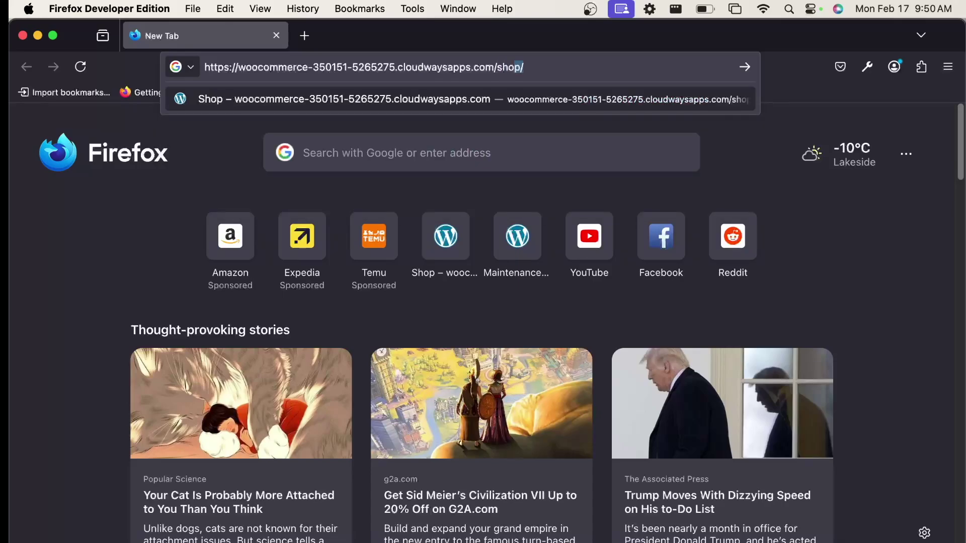
{"action": "key", "text": "Return"}
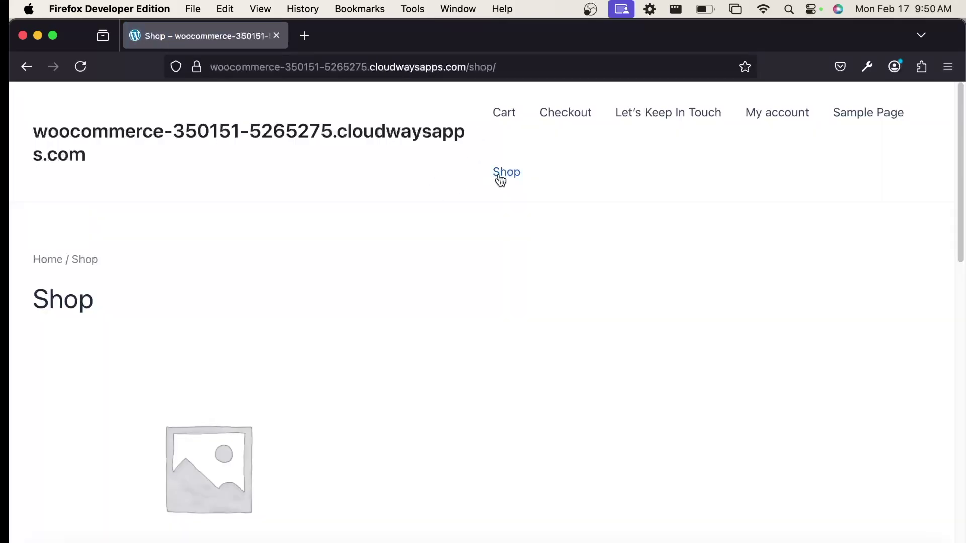
Add the Tester product to the cart and open the cart showing $19.99
{"action": "scroll", "coordinate": [468, 246], "scroll_direction": "down", "scroll_amount": 5}
{"action": "scroll", "coordinate": [467, 250], "scroll_direction": "down", "scroll_amount": 2}
{"action": "left_click", "coordinate": [224, 350]}
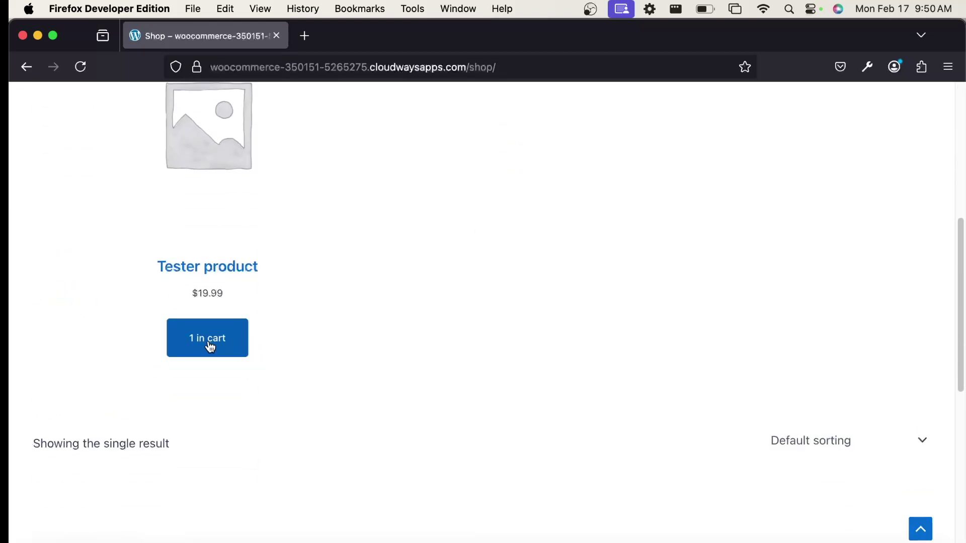
{"action": "scroll", "coordinate": [667, 300], "scroll_direction": "up", "scroll_amount": 3}
{"action": "scroll", "coordinate": [667, 301], "scroll_direction": "up", "scroll_amount": 5}
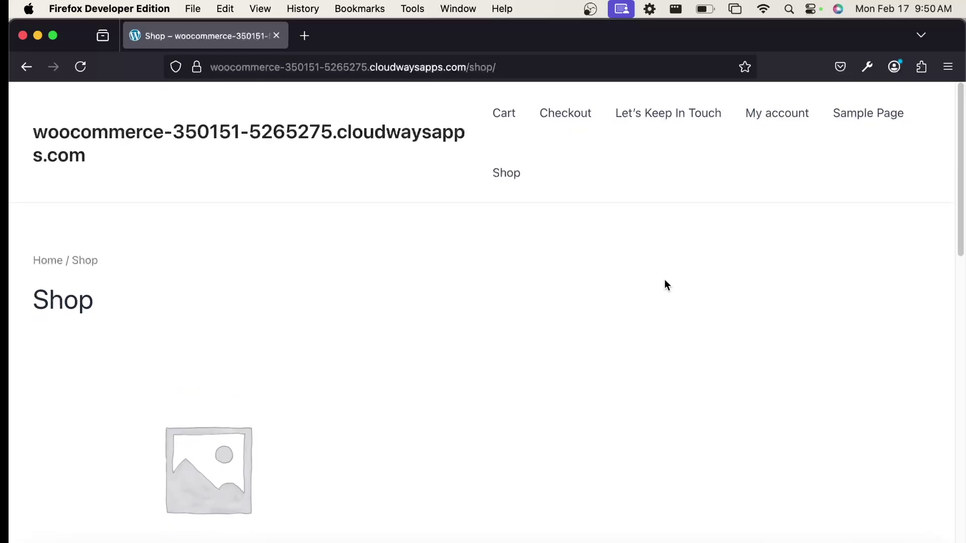
{"action": "scroll", "coordinate": [664, 294], "scroll_direction": "down", "scroll_amount": 10}
{"action": "scroll", "coordinate": [680, 255], "scroll_direction": "up", "scroll_amount": 15}
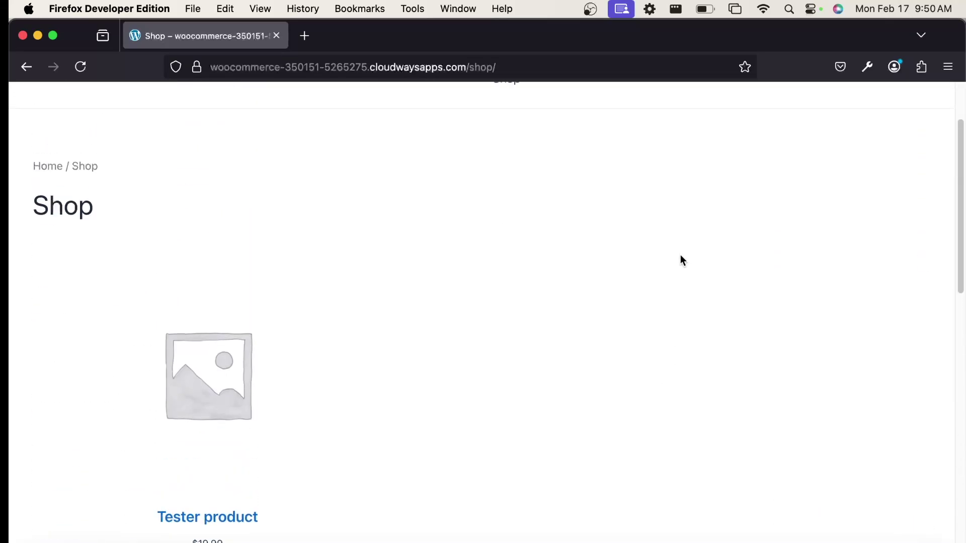
{"action": "left_click", "coordinate": [504, 114]}
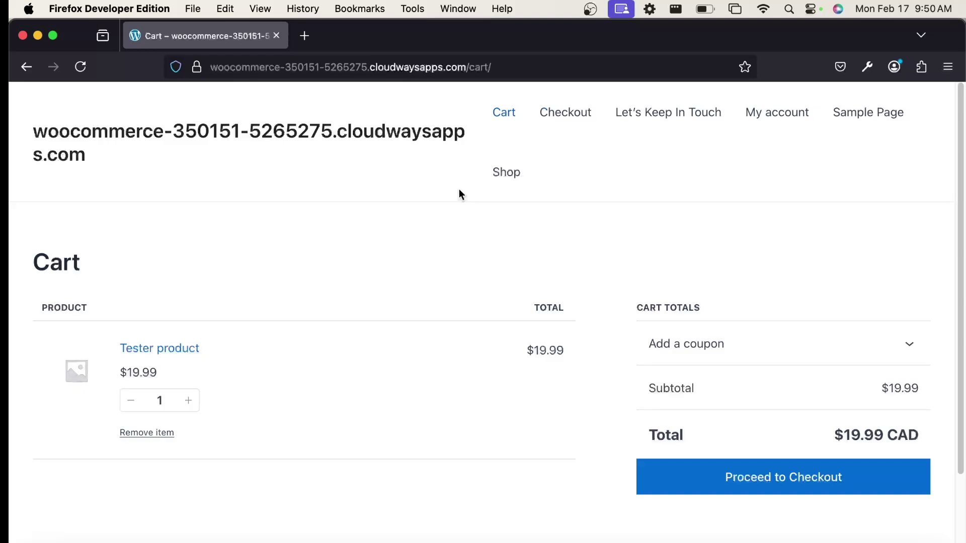
{"action": "scroll", "coordinate": [516, 223], "scroll_direction": "down", "scroll_amount": 4}
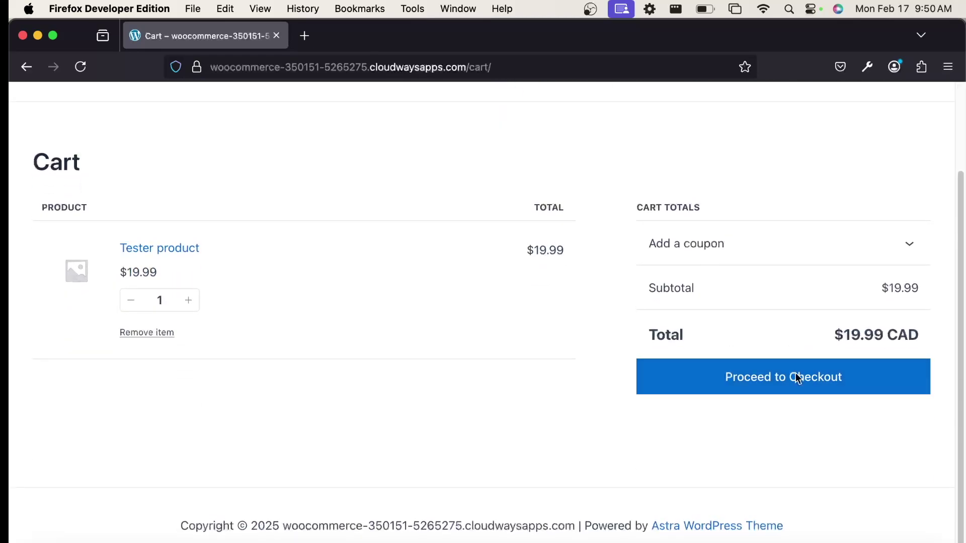
{"action": "scroll", "coordinate": [647, 201], "scroll_direction": "up", "scroll_amount": 4}
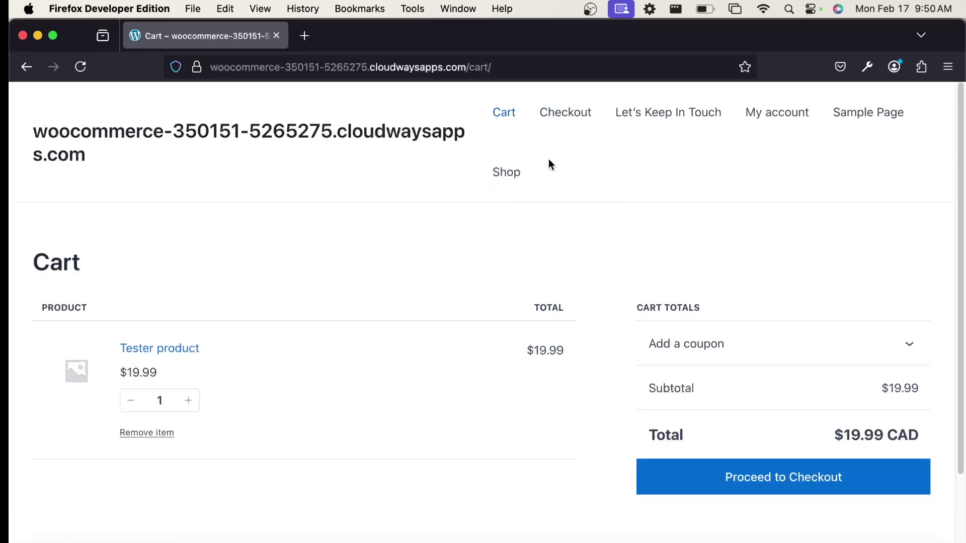
{"action": "scroll", "coordinate": [591, 171], "scroll_direction": "down", "scroll_amount": 4}
Proceed to checkout and enter the customer's first and last name in the billing form
{"action": "left_click", "coordinate": [768, 370]}
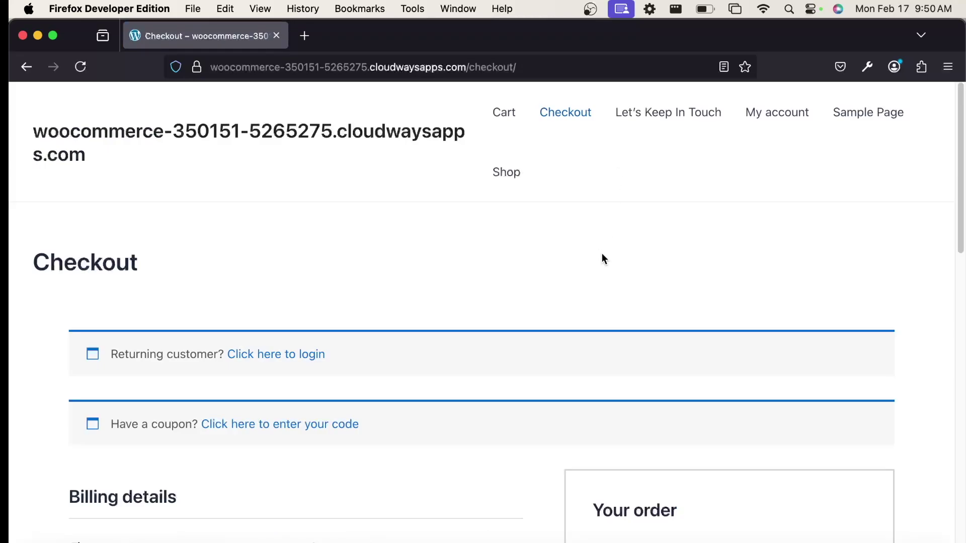
{"action": "scroll", "coordinate": [601, 254], "scroll_direction": "down", "scroll_amount": 5}
{"action": "left_click", "coordinate": [218, 302]}
{"action": "type", "text": "Jake"}
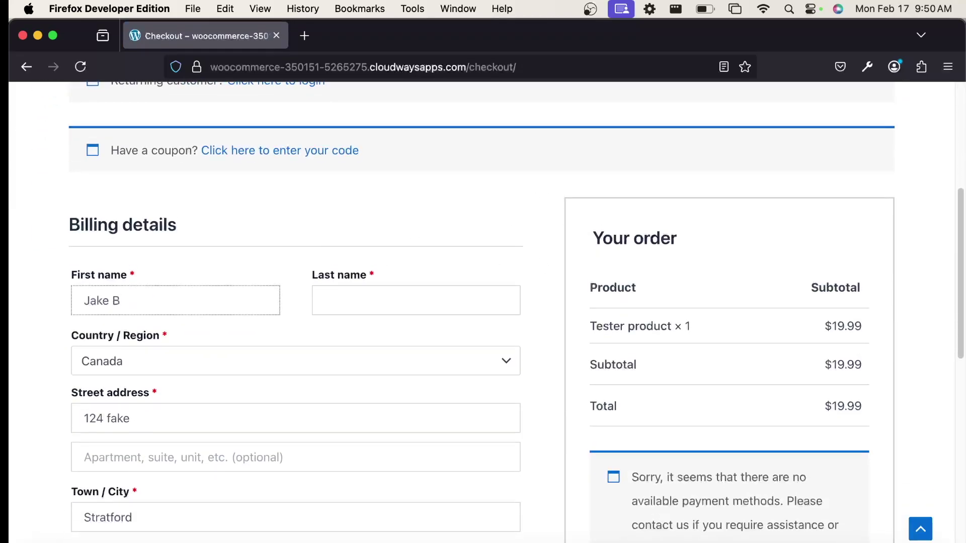
{"action": "left_click", "coordinate": [325, 301]}
{"action": "double_click", "coordinate": [157, 297]}
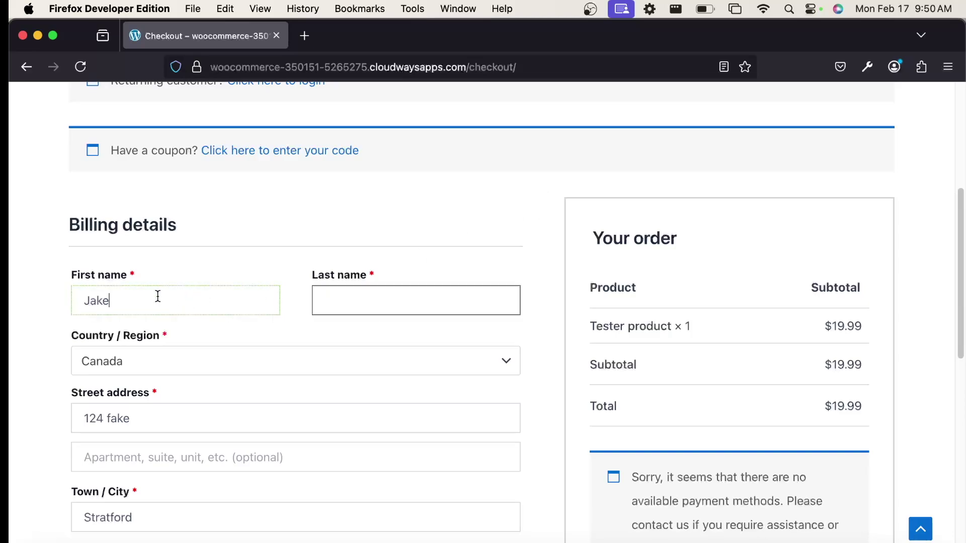
{"action": "type", "text": "Rich"}
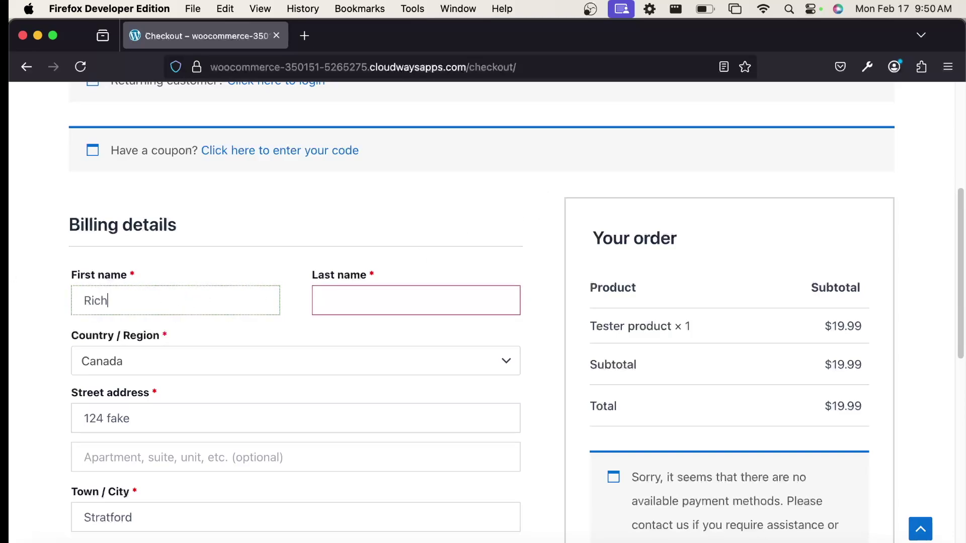
{"action": "type", "text": "ard"}
{"action": "key", "text": "Tab"}
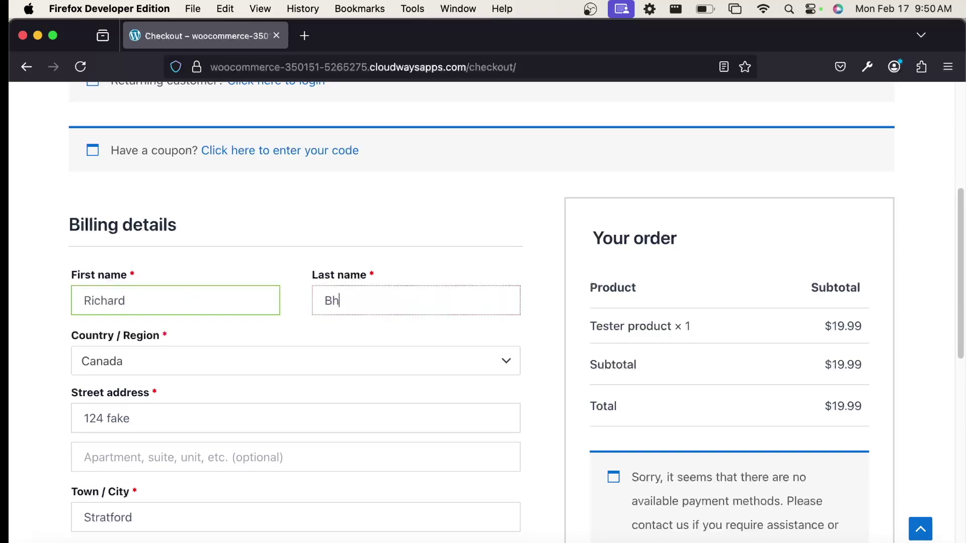
{"action": "key", "text": "shift+Tab"}
{"action": "type", "text": "Jake"}
{"action": "key", "text": "Tab"}
{"action": "key", "text": "BackSpace"}
Fill in the street address, postal code, phone number and e-mail, then close the Firefox window
{"action": "scroll", "coordinate": [252, 345], "scroll_direction": "down", "scroll_amount": 3}
{"action": "key", "text": "Tab"}
{"action": "type", "text": "124 fake strett"}
{"action": "scroll", "coordinate": [159, 387], "scroll_direction": "down", "scroll_amount": 3}
{"action": "left_click", "coordinate": [164, 397]}
{"action": "left_click", "coordinate": [183, 446]}
{"action": "type", "text": "123"}
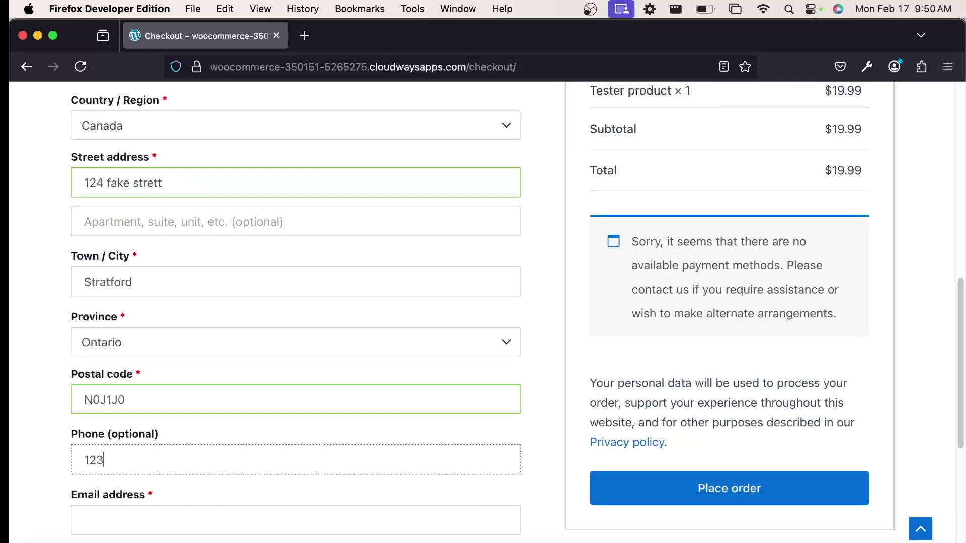
{"action": "type", "text": "4567899"}
{"action": "key", "text": "Tab"}
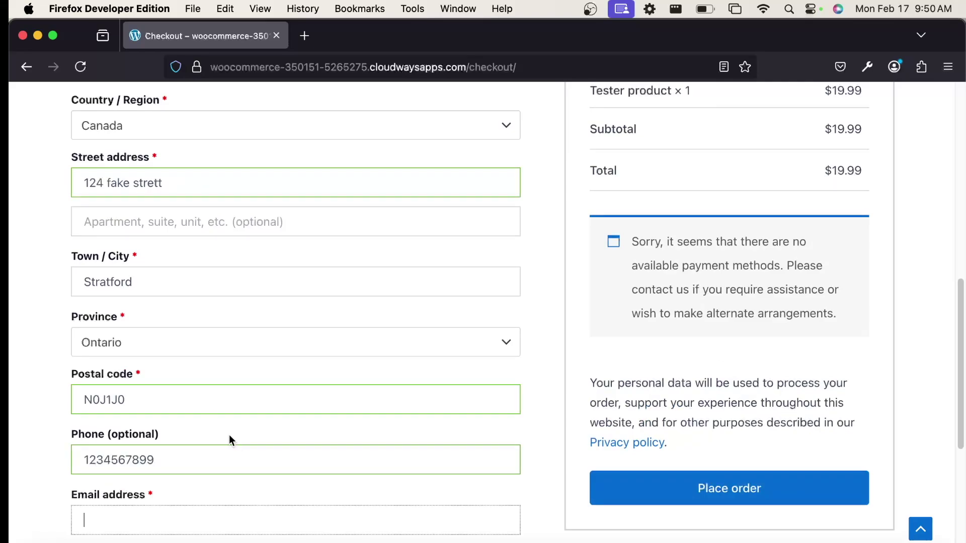
{"action": "scroll", "coordinate": [246, 428], "scroll_direction": "down", "scroll_amount": 3}
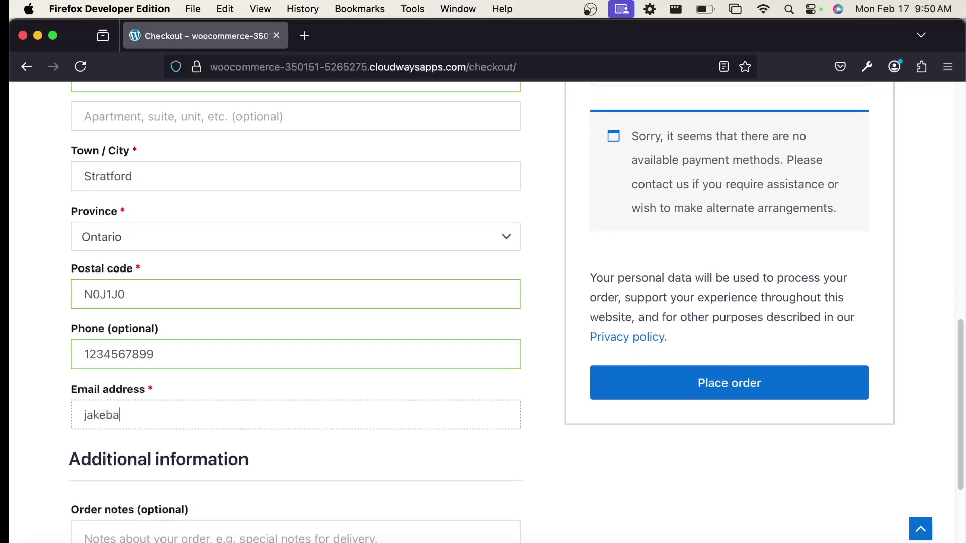
{"action": "scroll", "coordinate": [523, 479], "scroll_direction": "down", "scroll_amount": 4}
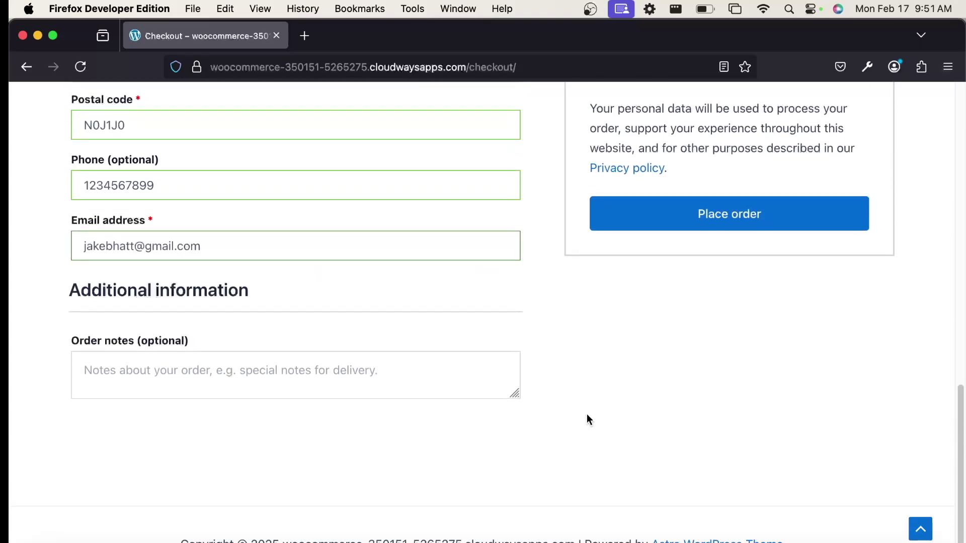
{"action": "scroll", "coordinate": [415, 324], "scroll_direction": "up", "scroll_amount": 3}
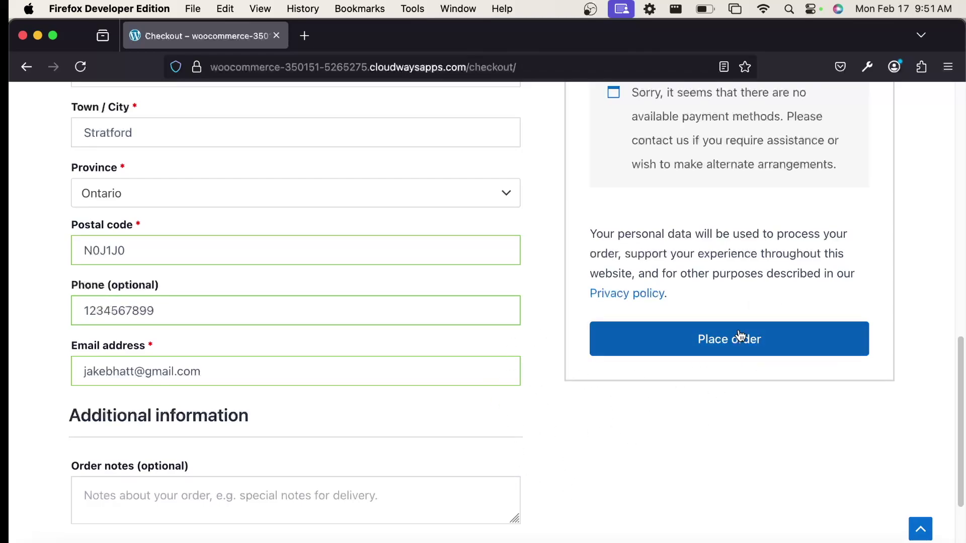
{"action": "scroll", "coordinate": [536, 383], "scroll_direction": "up", "scroll_amount": 3}
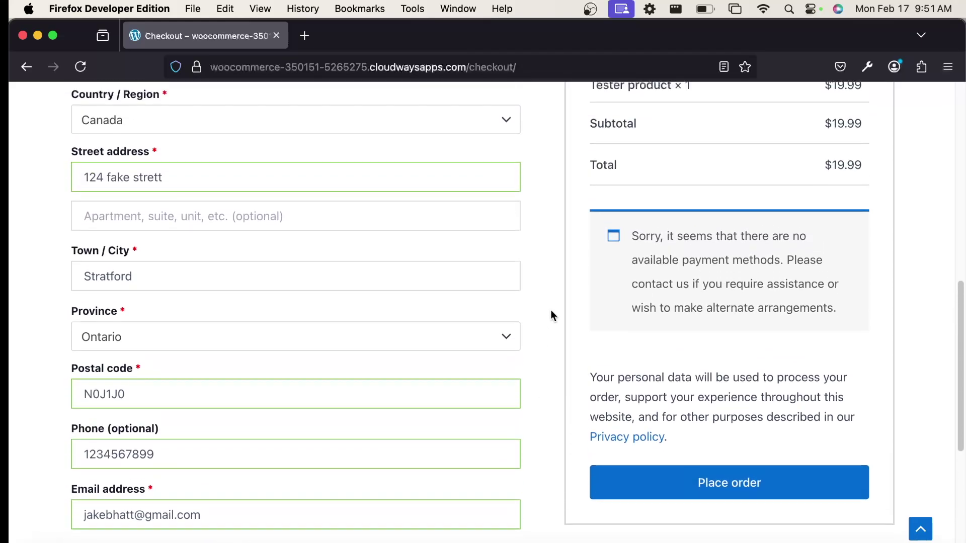
{"action": "scroll", "coordinate": [550, 315], "scroll_direction": "up", "scroll_amount": 10}
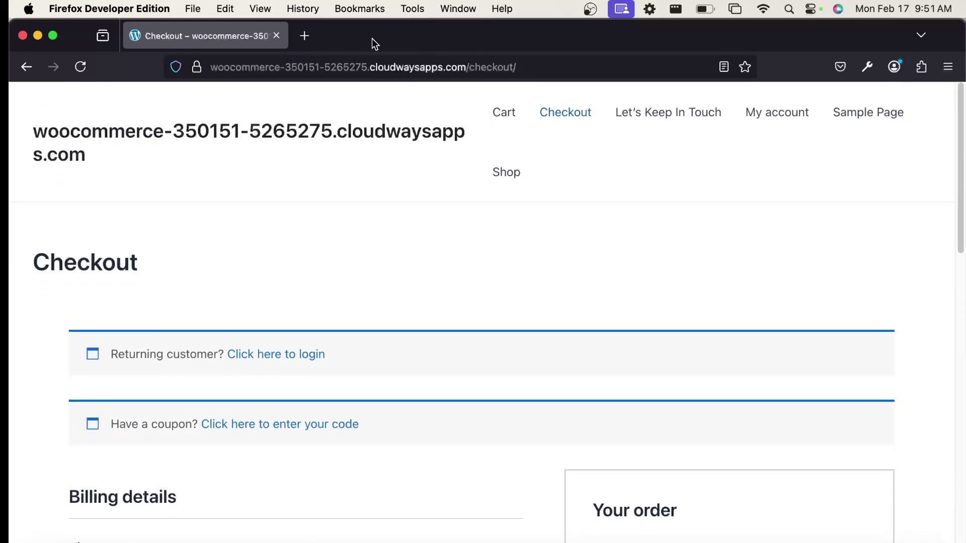
{"action": "scroll", "coordinate": [473, 312], "scroll_direction": "down", "scroll_amount": 10}
{"action": "scroll", "coordinate": [476, 313], "scroll_direction": "down", "scroll_amount": 5}
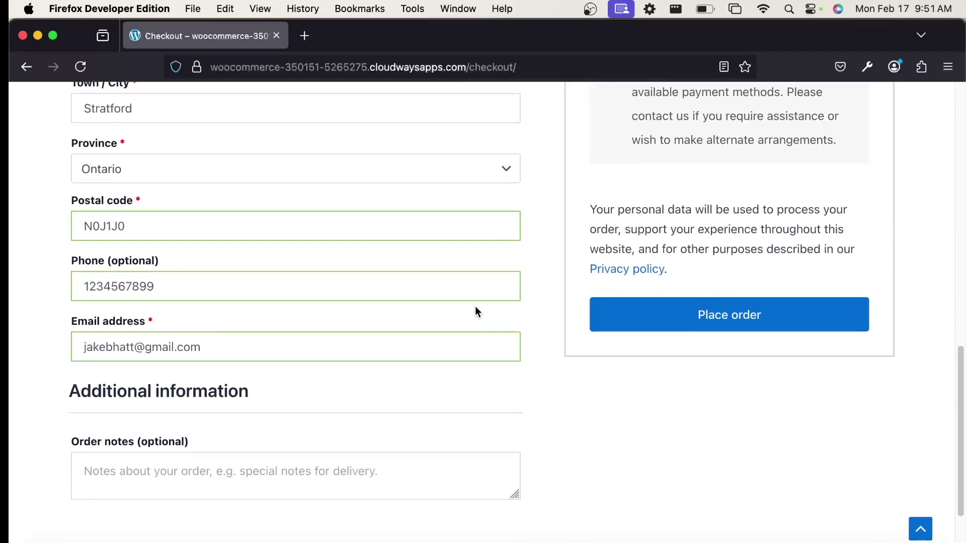
{"action": "scroll", "coordinate": [473, 307], "scroll_direction": "up", "scroll_amount": 5}
{"action": "scroll", "coordinate": [474, 305], "scroll_direction": "up", "scroll_amount": 8}
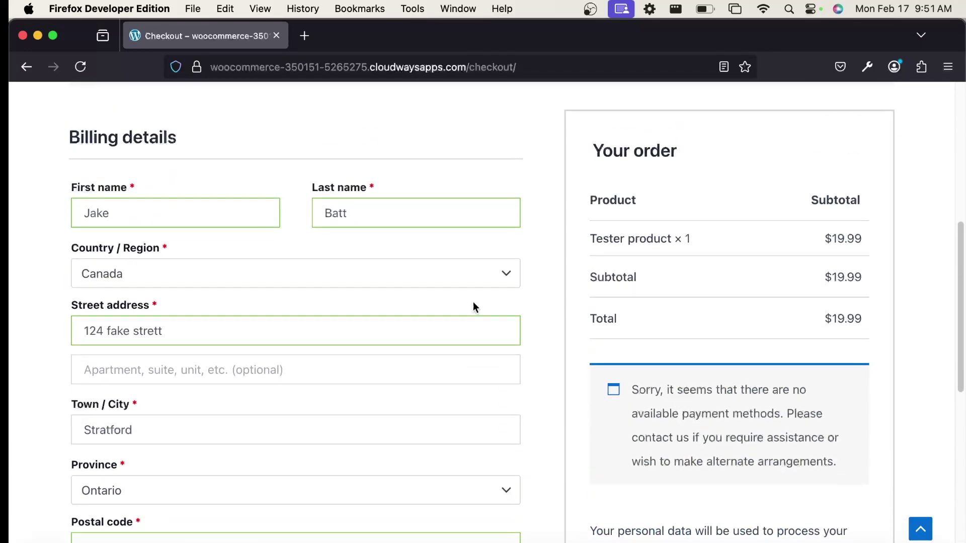
{"action": "scroll", "coordinate": [478, 307], "scroll_direction": "up", "scroll_amount": 5}
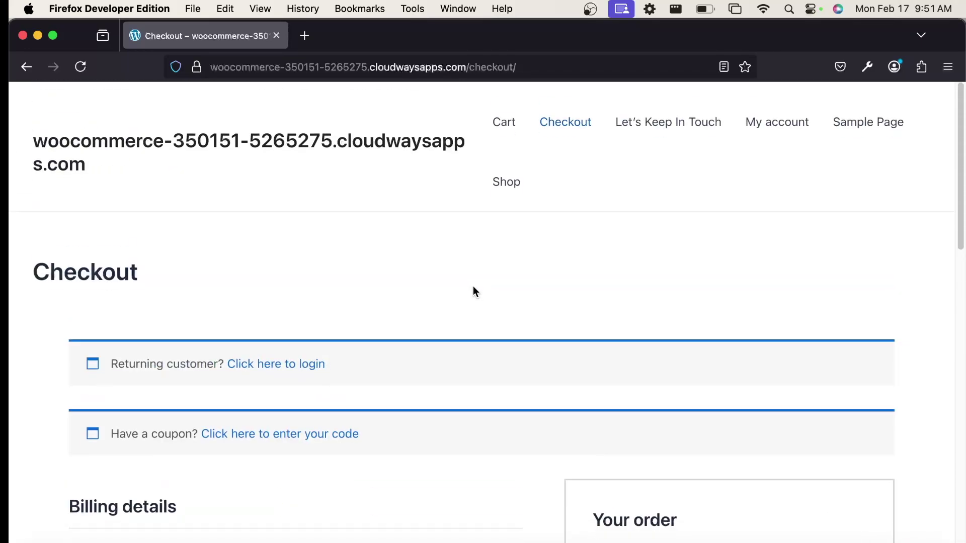
{"action": "left_click", "coordinate": [277, 39]}
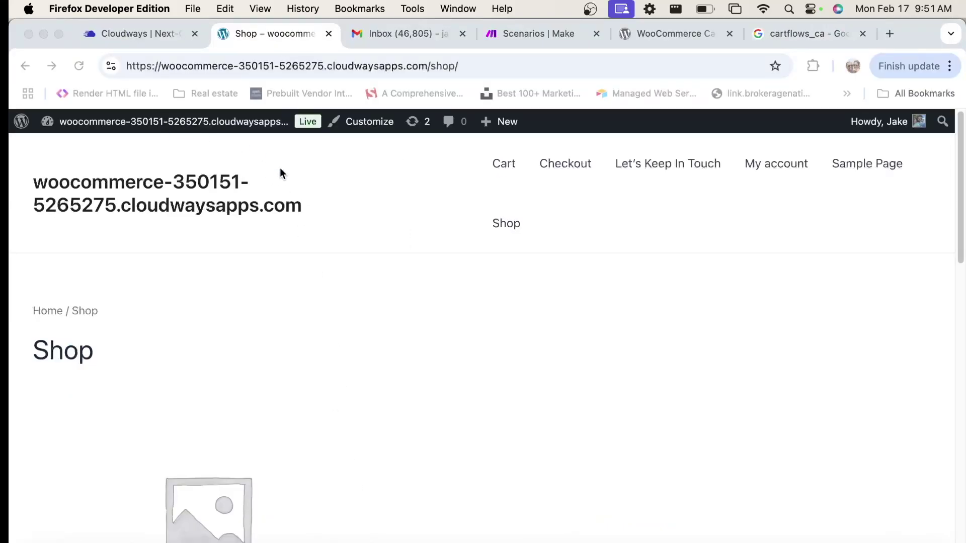
From wp-admin, open and reload the Cart Abandonment report listing two recoverable carts (39.98 and 19.99)
{"action": "left_click", "coordinate": [222, 135]}
{"action": "left_click", "coordinate": [220, 132]}
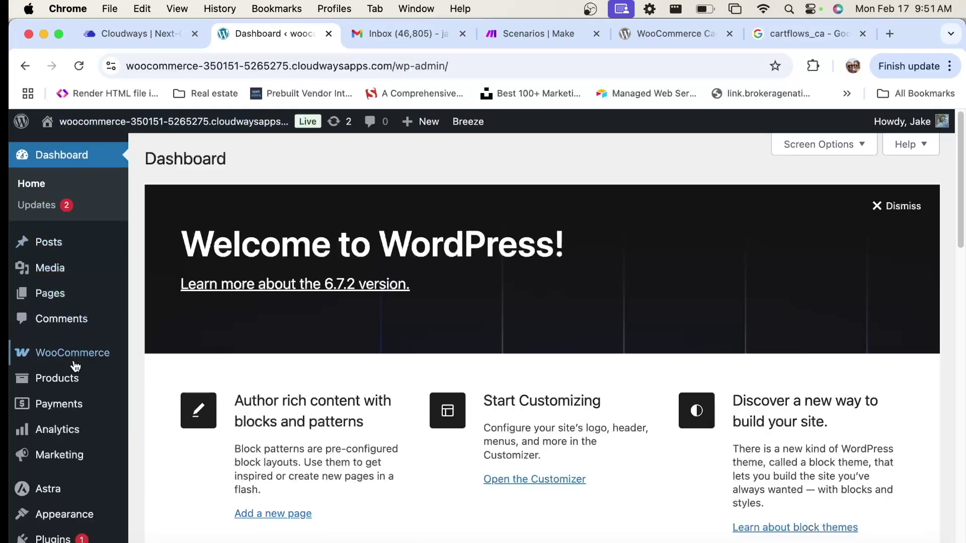
{"action": "mouse_move", "coordinate": [76, 355]}
{"action": "left_click", "coordinate": [196, 523]}
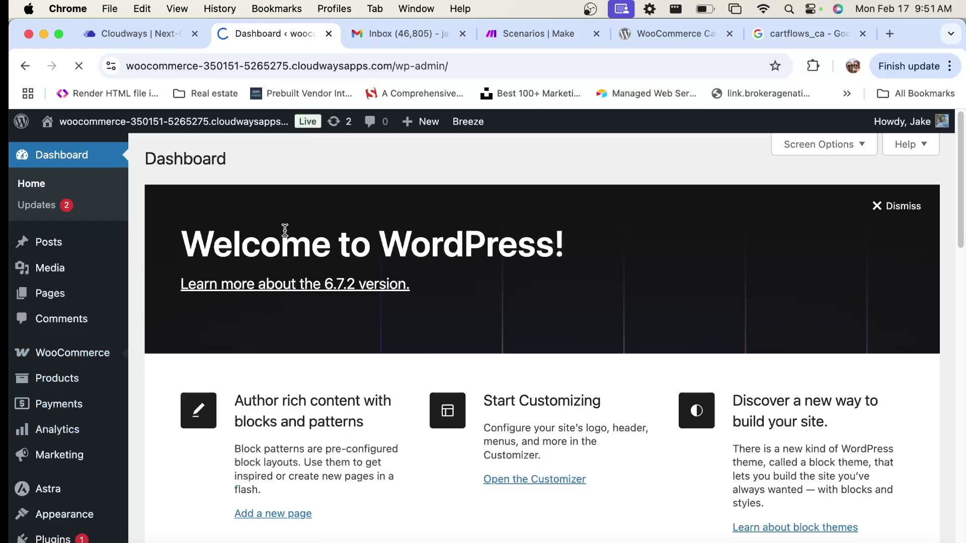
{"action": "scroll", "coordinate": [469, 229], "scroll_direction": "down", "scroll_amount": 6}
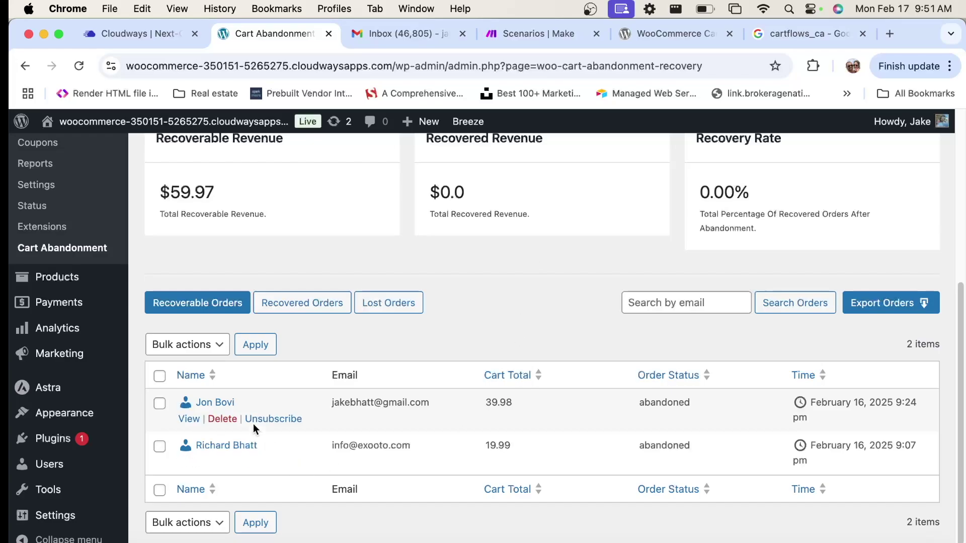
{"action": "key", "text": "super+r"}
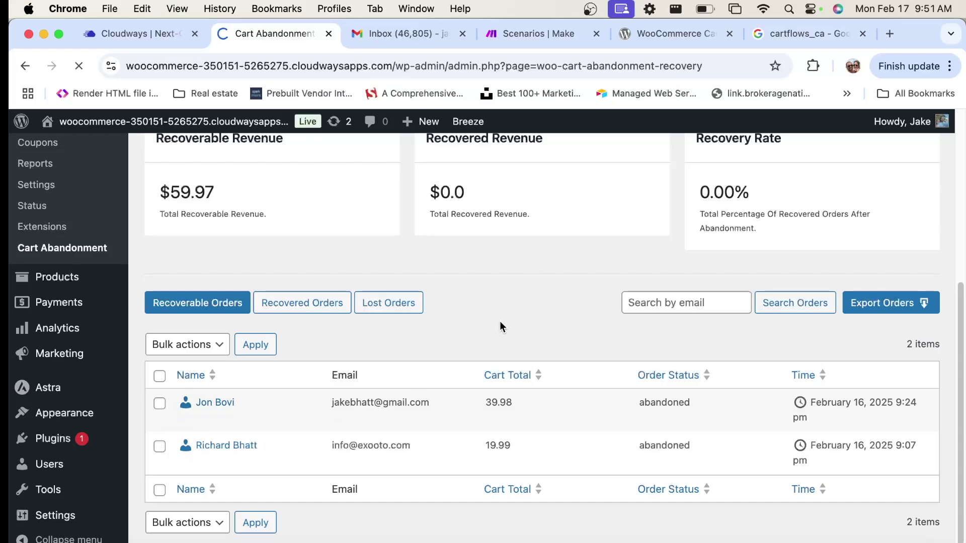
{"action": "scroll", "coordinate": [500, 320], "scroll_direction": "down", "scroll_amount": 1}
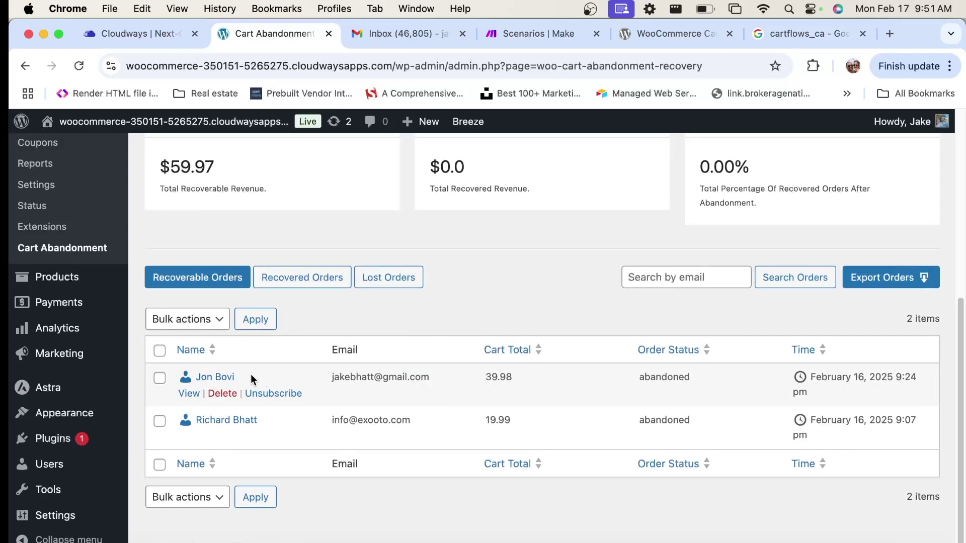
{"action": "left_click_drag", "start_coordinate": [250, 374], "coordinate": [194, 377]}
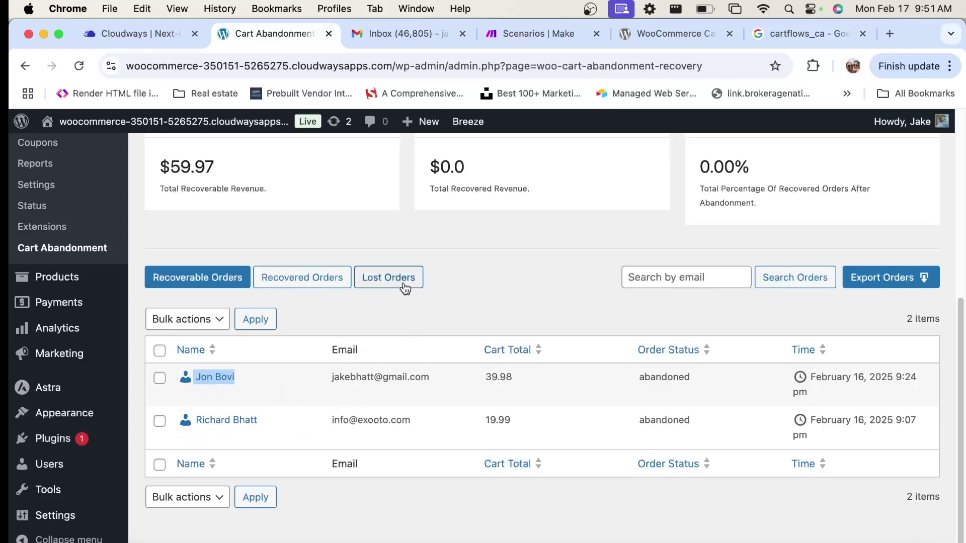
{"action": "scroll", "coordinate": [526, 286], "scroll_direction": "up", "scroll_amount": 2}
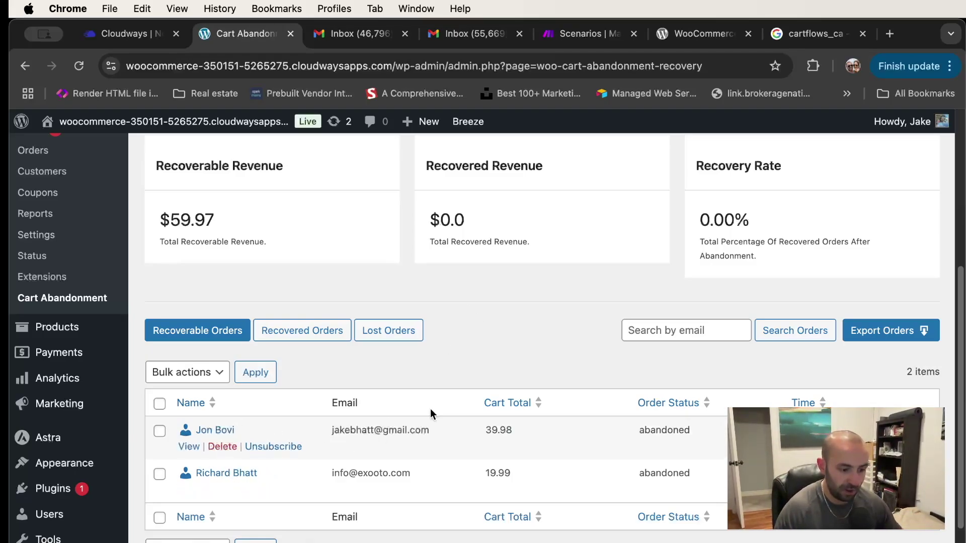
Open the 'Dont leave' email in Gmail showing literal \n, then switch to Make's scenarios list
{"action": "left_click", "coordinate": [473, 36]}
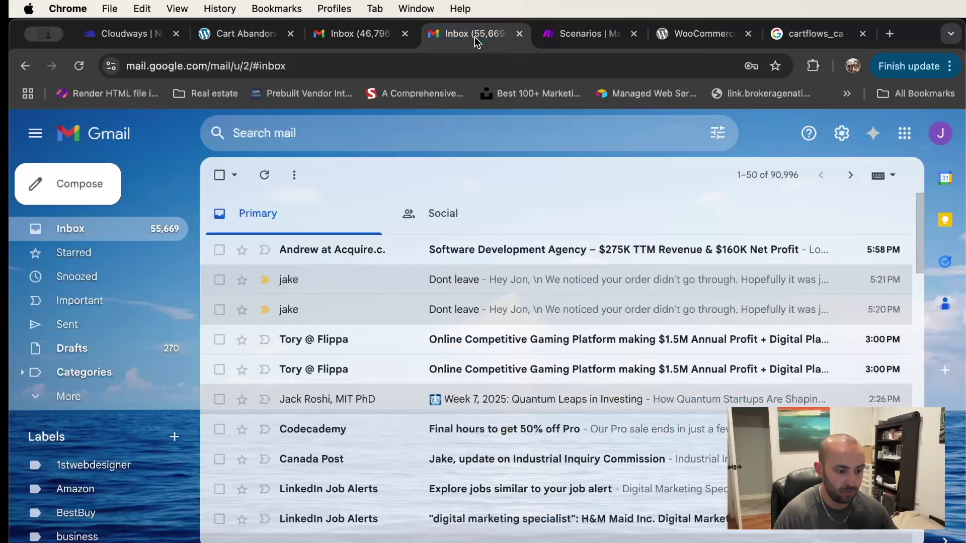
{"action": "left_click", "coordinate": [408, 303]}
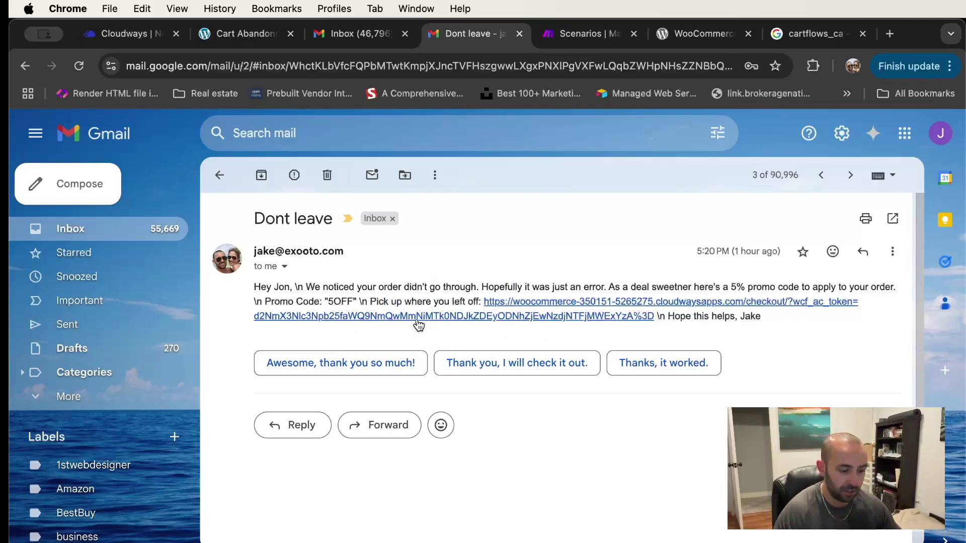
{"action": "left_click", "coordinate": [599, 40]}
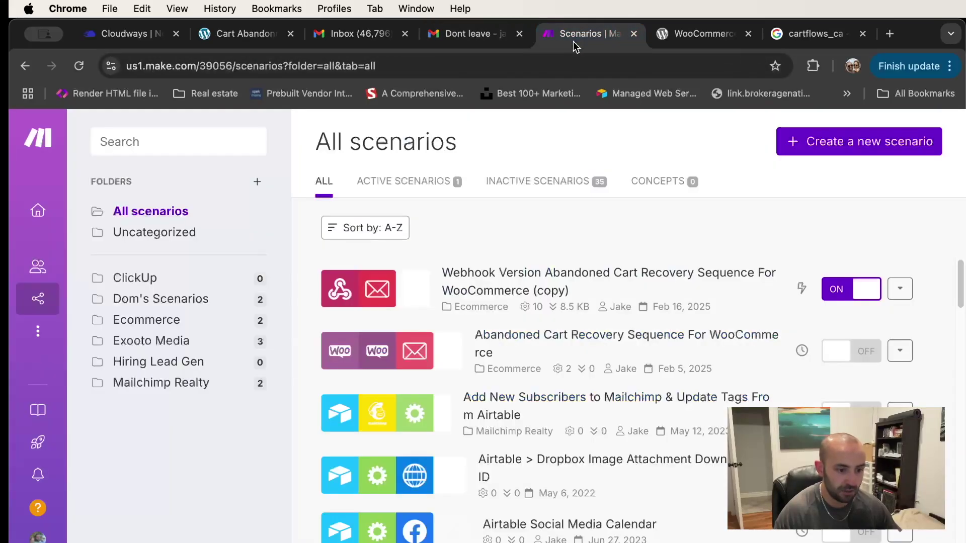
Open the abandoned cart recovery scenario and its email module's settings
{"action": "left_click", "coordinate": [616, 271]}
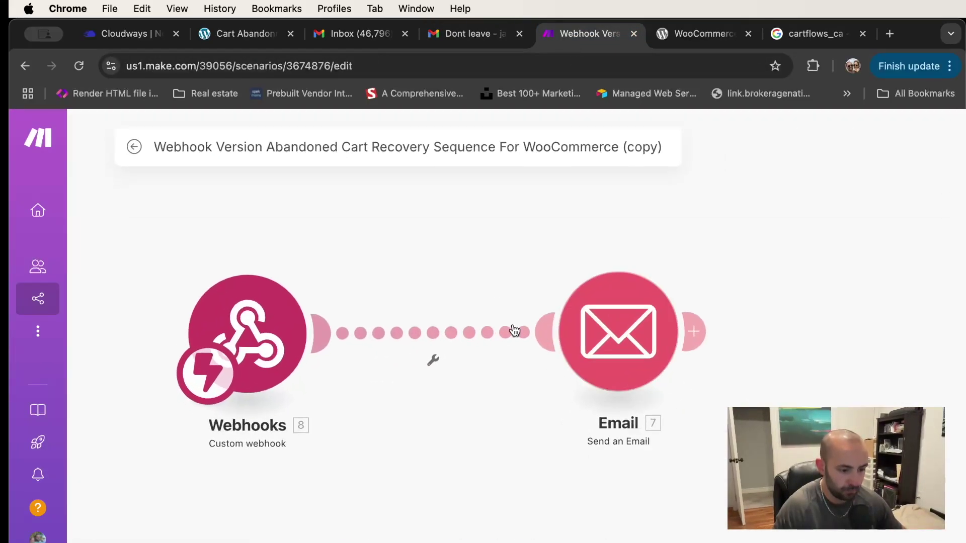
{"action": "left_click", "coordinate": [729, 305]}
{"action": "scroll", "coordinate": [581, 291], "scroll_direction": "down", "scroll_amount": 5}
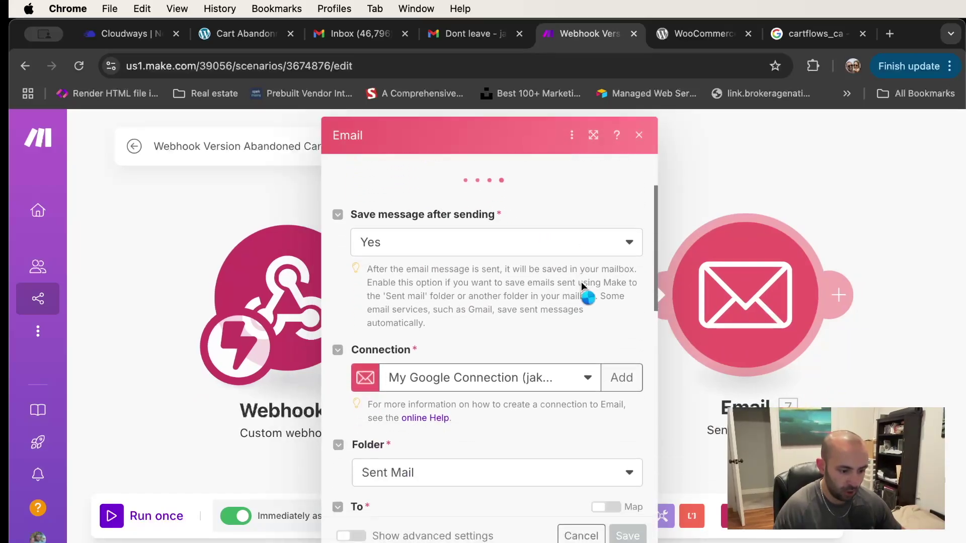
{"action": "scroll", "coordinate": [581, 290], "scroll_direction": "down", "scroll_amount": 6}
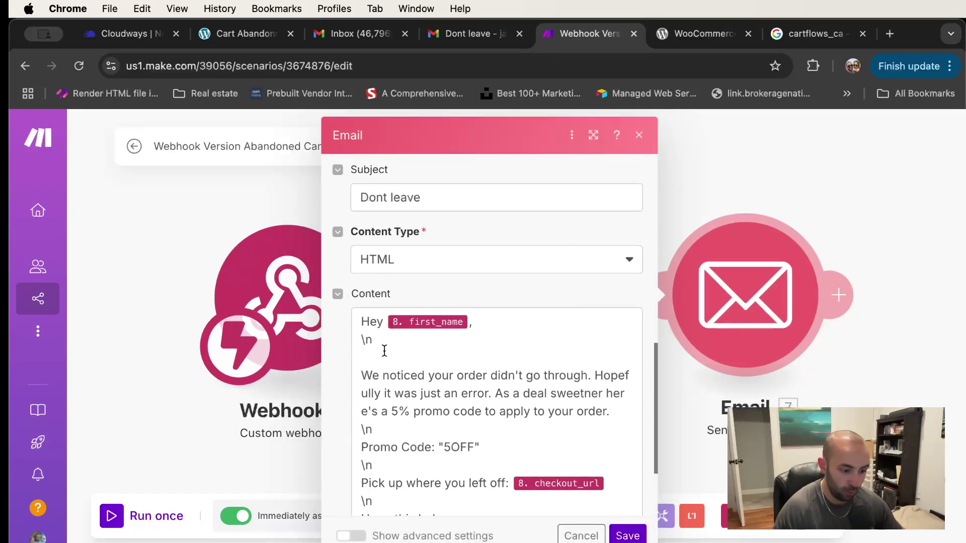
Replace each \n line break in the email body with a <br> tag
{"action": "left_click_drag", "start_coordinate": [410, 340], "coordinate": [269, 345]}
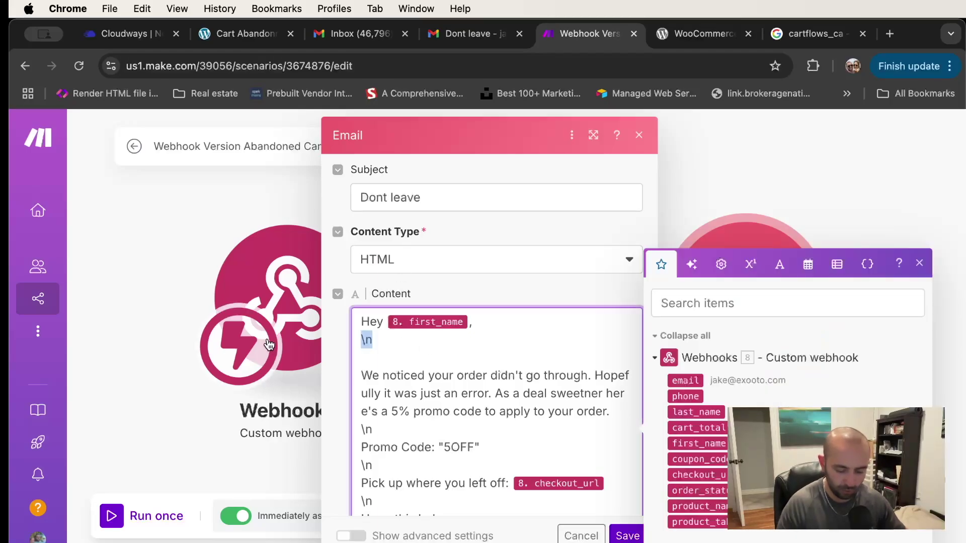
{"action": "type", "text": "<br><"}
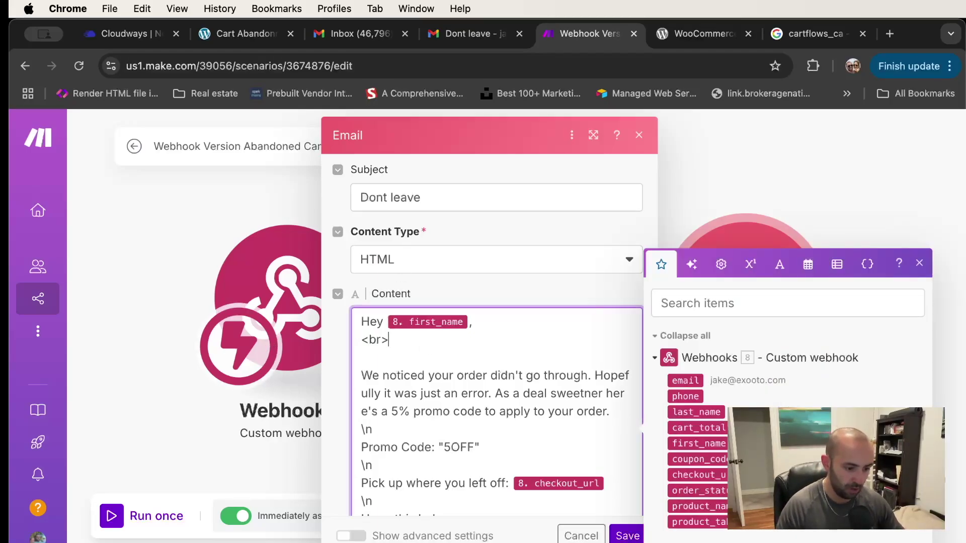
{"action": "type", "text": "br"}
{"action": "key", "text": "BackSpace"}
{"action": "key", "text": "BackSpace"}
{"action": "key", "text": "BackSpace"}
{"action": "key", "text": "BackSpace"}
{"action": "key", "text": "BackSpace"}
{"action": "key", "text": "BackSpace"}
{"action": "key", "text": "BackSpace"}
{"action": "type", "text": "<"}
{"action": "key", "text": "BackSpace"}
{"action": "key", "text": "Return"}
{"action": "type", "text": "<br>"}
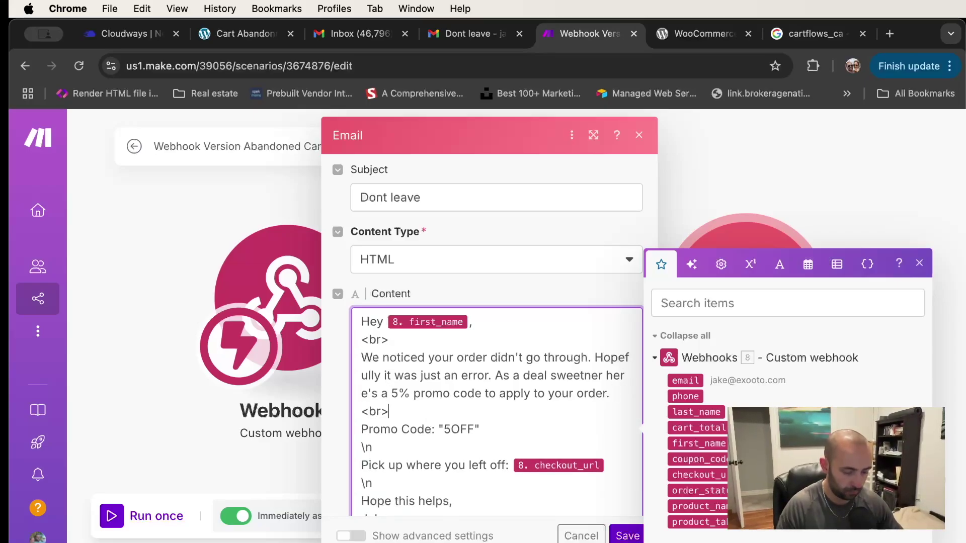
{"action": "key", "text": "BackSpace"}
{"action": "key", "text": "BackSpace"}
{"action": "type", "text": "<br>"}
{"action": "key", "text": "Down"}
{"action": "key", "text": "Down"}
{"action": "key", "text": "Down"}
{"action": "key", "text": "BackSpace"}
{"action": "key", "text": "BackSpace"}
{"action": "type", "text": "<br>"}
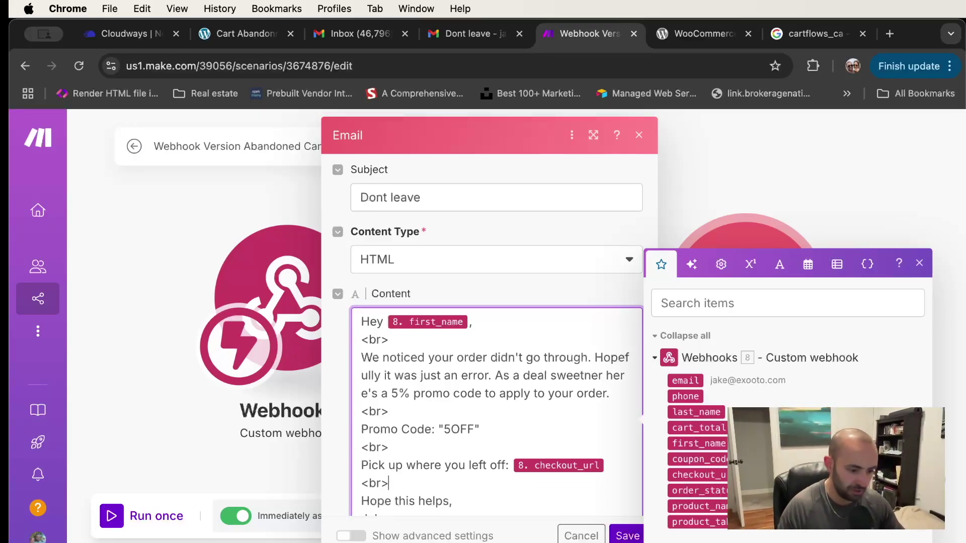
Remove the unfinished link tag before checkout_url, confirm the email content and save the scenario
{"action": "scroll", "coordinate": [417, 359], "scroll_direction": "down", "scroll_amount": 2}
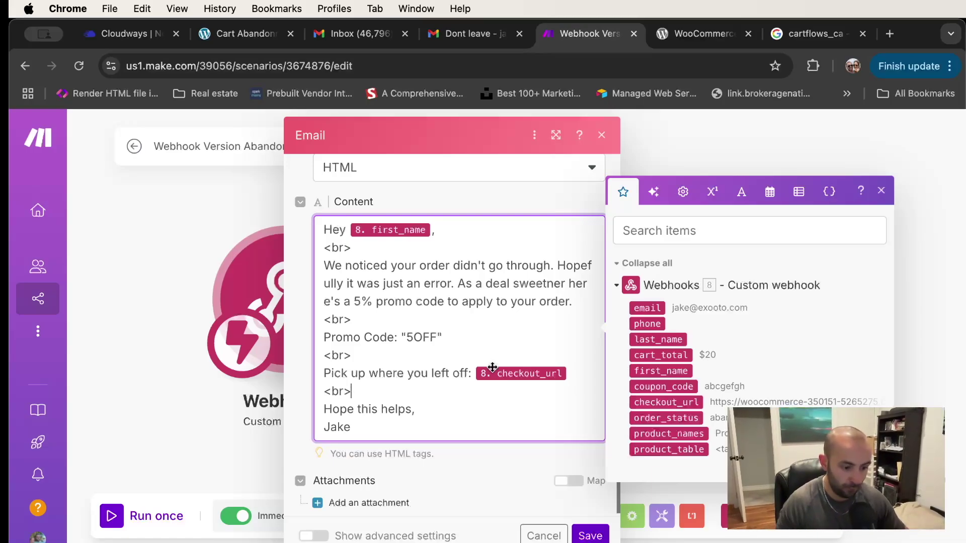
{"action": "left_click", "coordinate": [475, 373]}
{"action": "type", "text": "<a hre"}
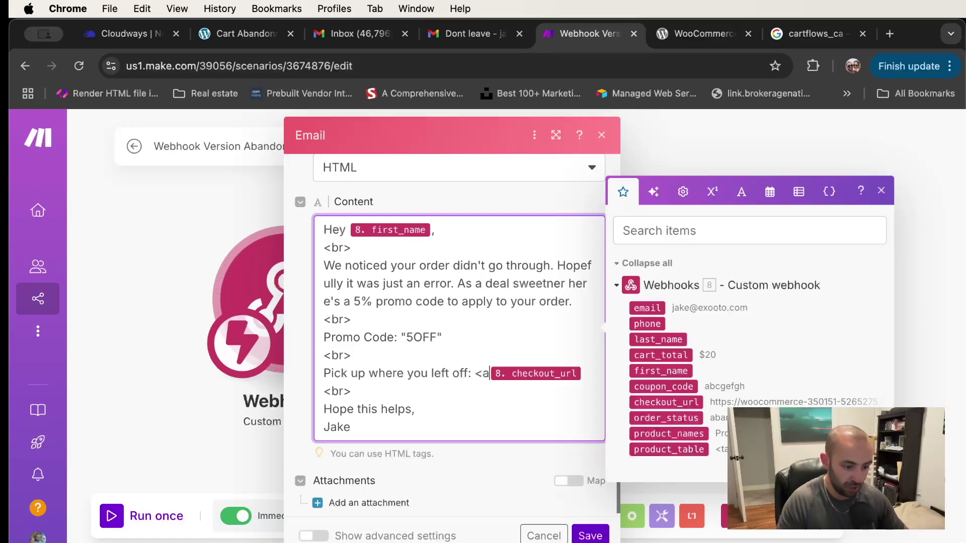
{"action": "type", "text": "f"}
{"action": "key", "text": "BackSpace"}
{"action": "key", "text": "BackSpace"}
{"action": "key", "text": "BackSpace"}
{"action": "key", "text": "BackSpace"}
{"action": "key", "text": "BackSpace"}
{"action": "key", "text": "BackSpace"}
{"action": "key", "text": "BackSpace"}
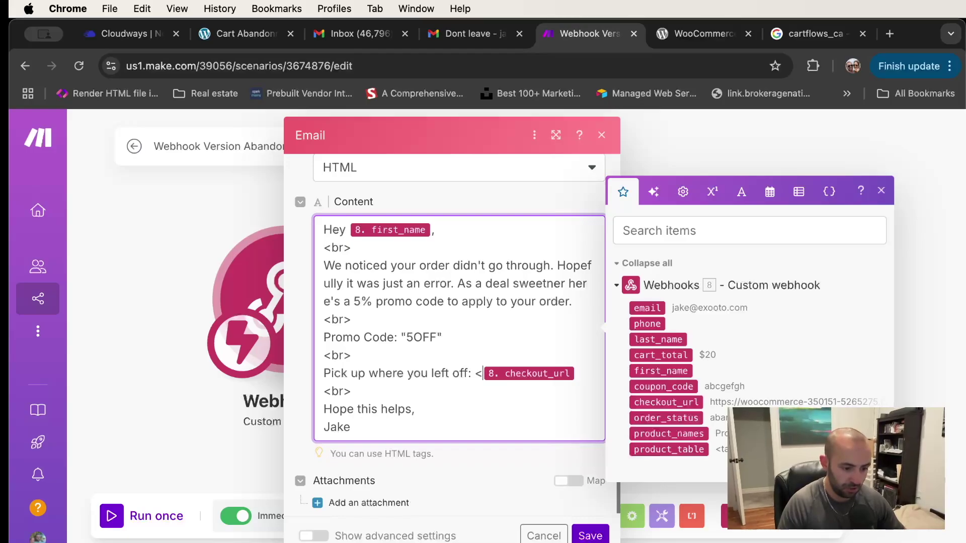
{"action": "left_click", "coordinate": [592, 536]}
{"action": "left_click", "coordinate": [417, 514]}
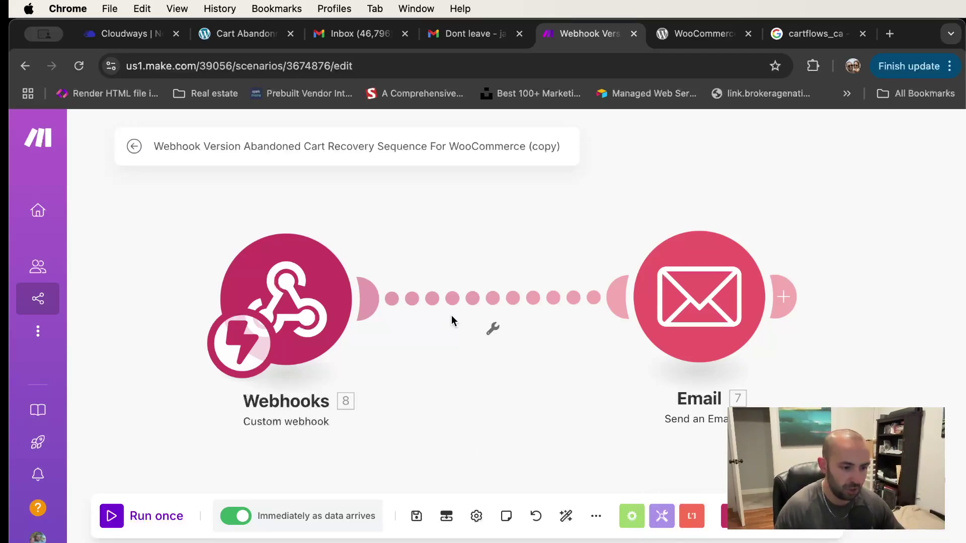
In Gmail, go back to the inbox and reopen the 'Dont leave' recovery email
{"action": "left_click", "coordinate": [468, 35]}
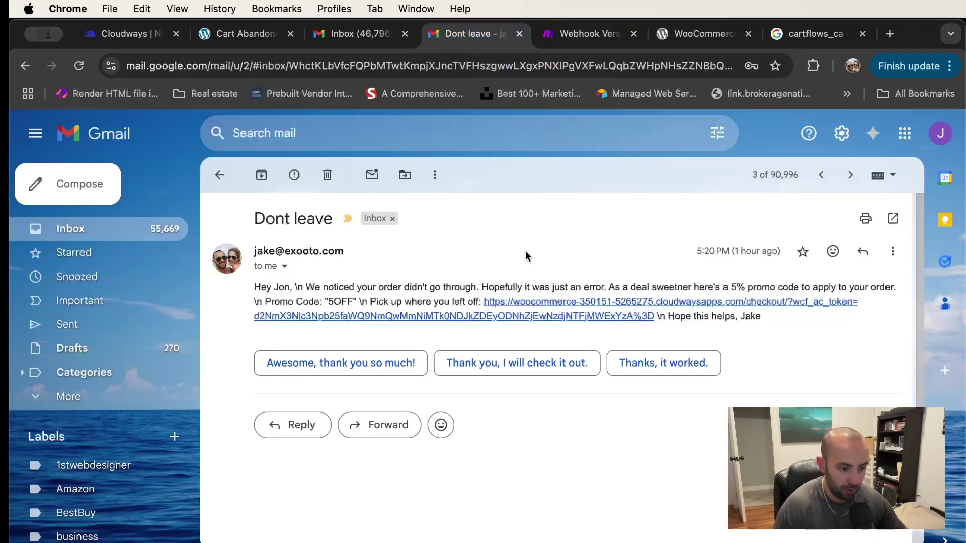
{"action": "left_click", "coordinate": [220, 175]}
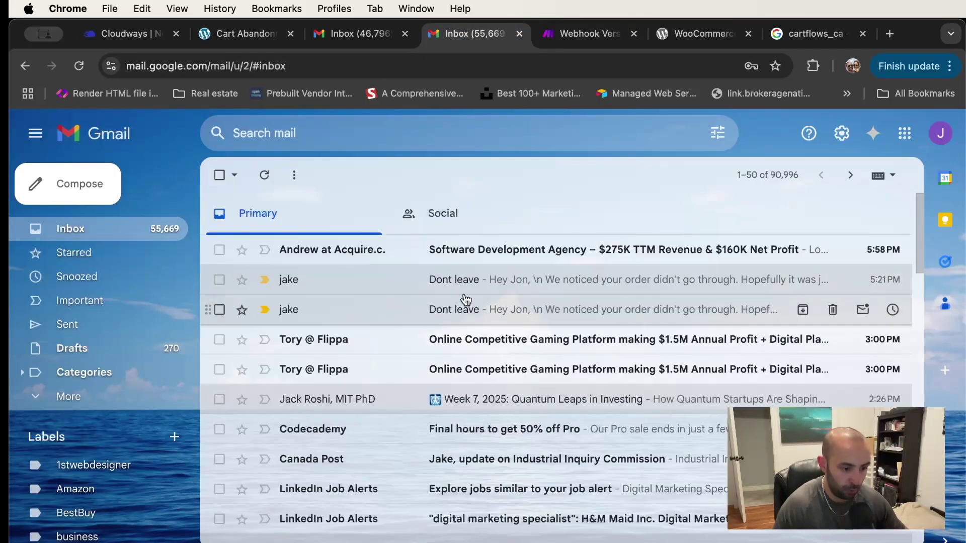
{"action": "left_click", "coordinate": [465, 297]}
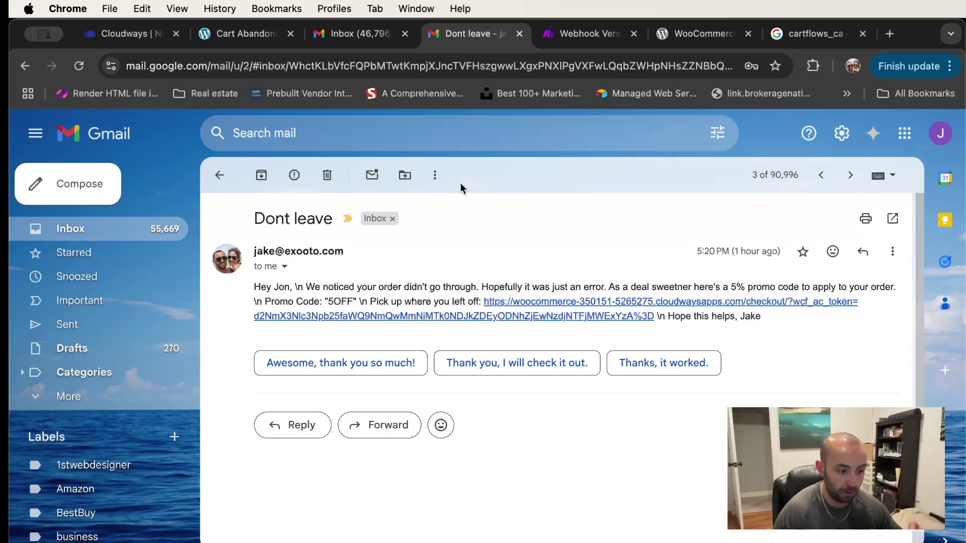
In WordPress, open the WooCommerce Cart Abandonment settings
{"action": "left_click", "coordinate": [245, 34]}
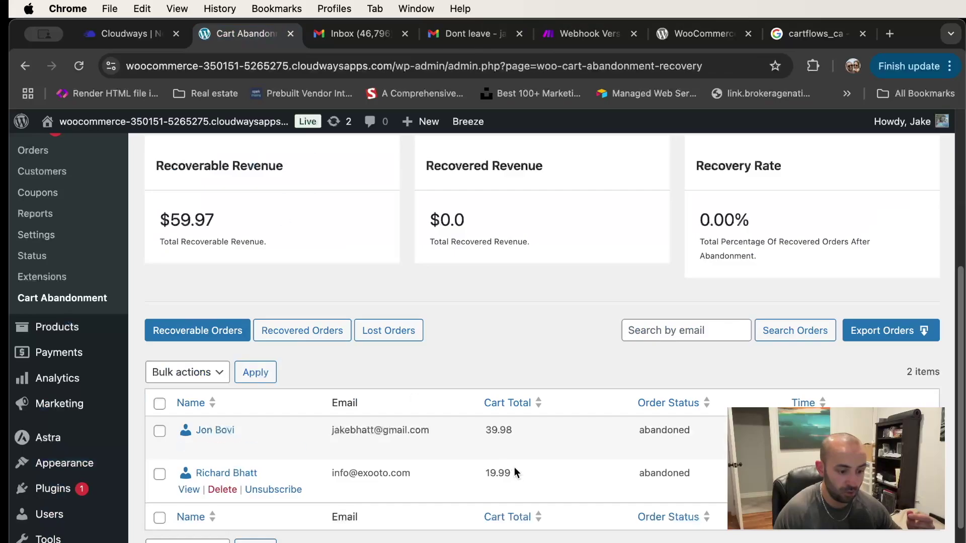
{"action": "left_click", "coordinate": [63, 241]}
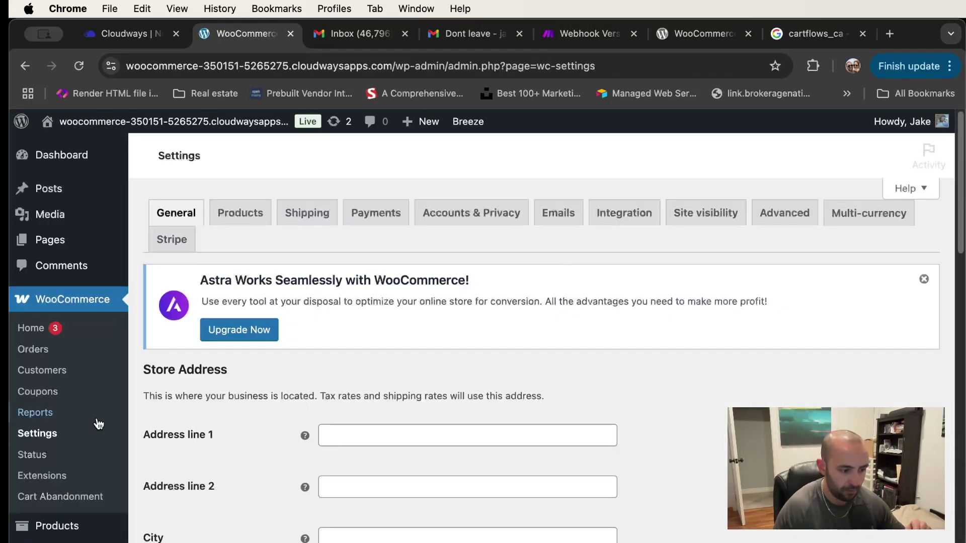
{"action": "left_click", "coordinate": [75, 396]}
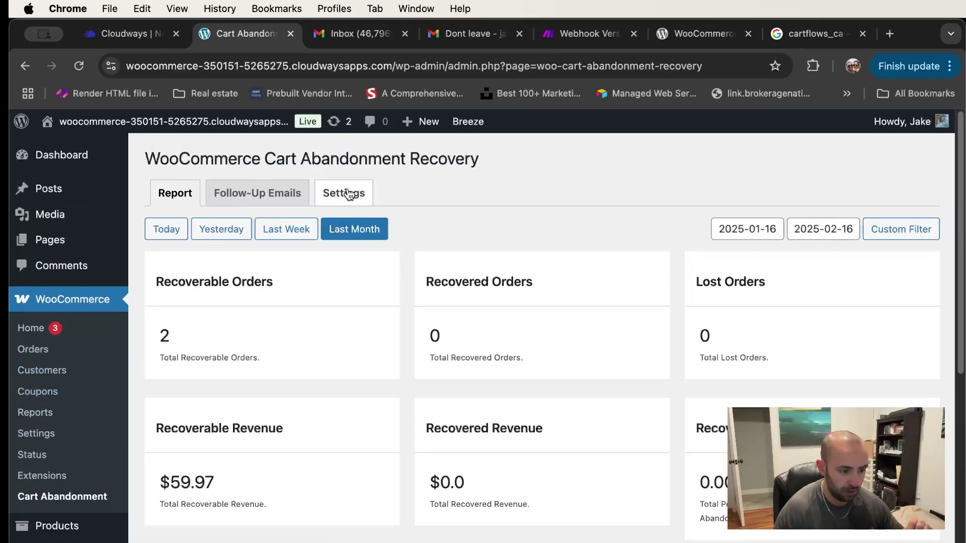
{"action": "left_click", "coordinate": [347, 194]}
{"action": "scroll", "coordinate": [496, 324], "scroll_direction": "down", "scroll_amount": 3}
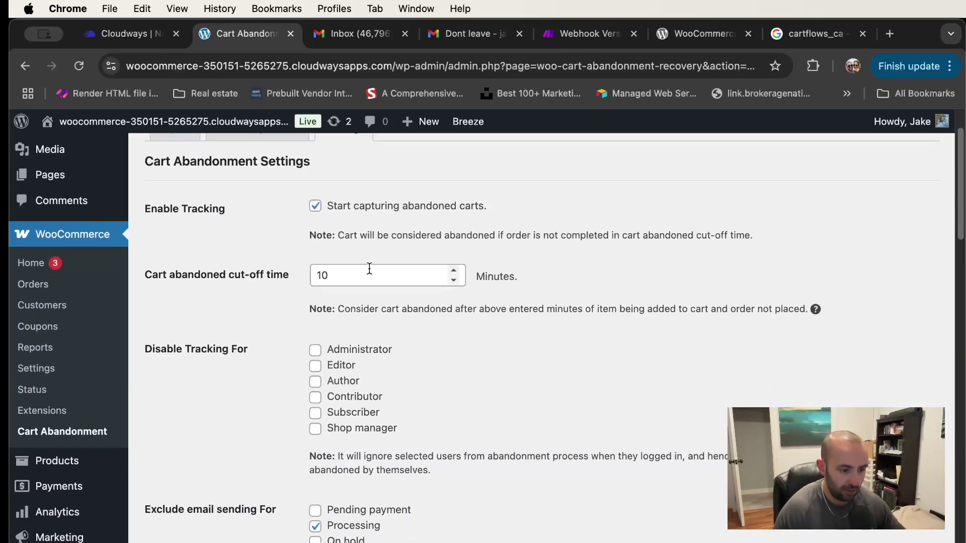
Change the cut-off time from 10 to 15 minutes and save the settings
{"action": "left_click_drag", "start_coordinate": [358, 272], "coordinate": [257, 269]}
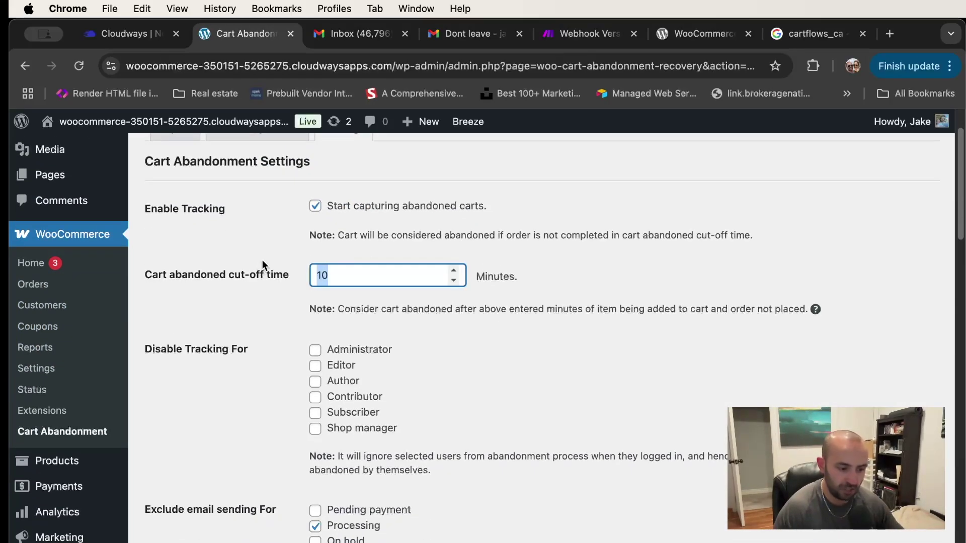
{"action": "type", "text": "15"}
{"action": "left_click", "coordinate": [600, 270]}
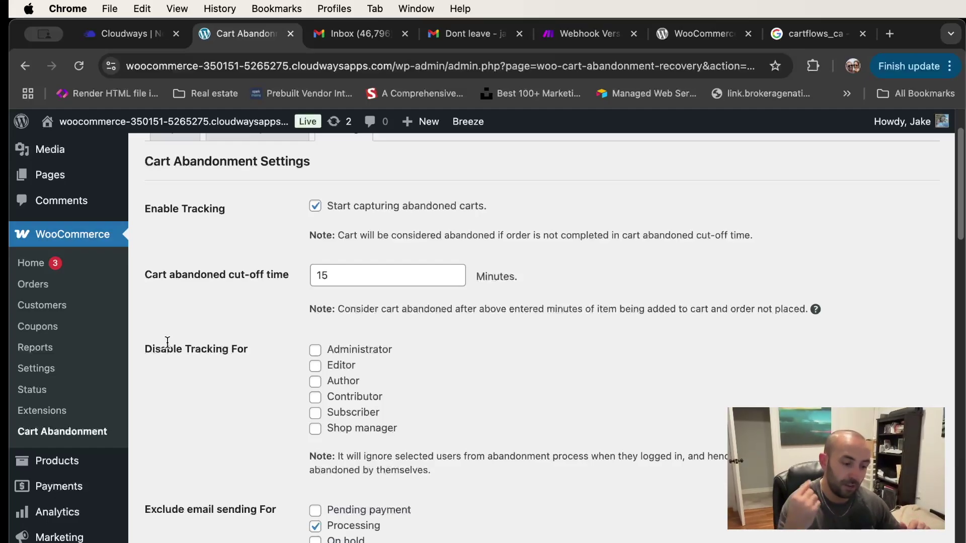
{"action": "left_click", "coordinate": [350, 282]}
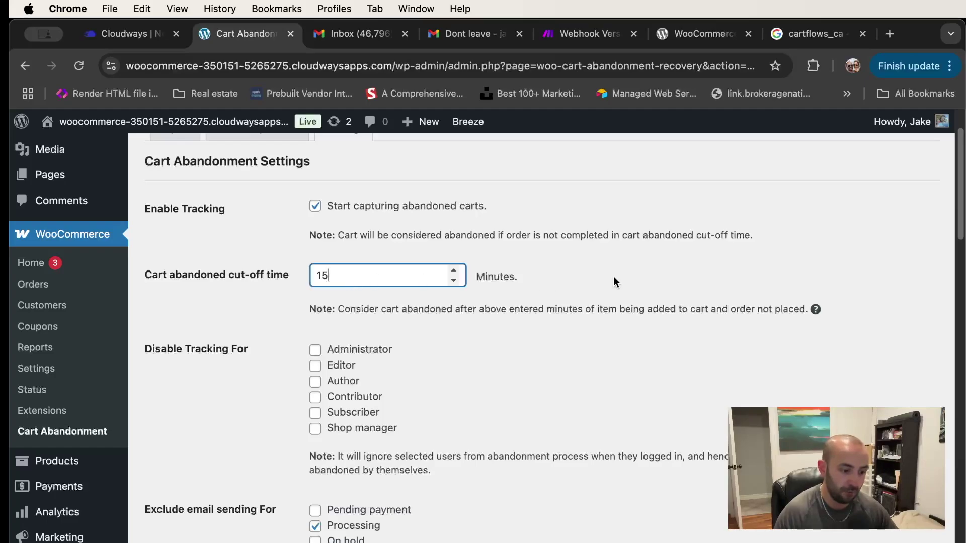
{"action": "scroll", "coordinate": [614, 276], "scroll_direction": "down", "scroll_amount": 7}
{"action": "scroll", "coordinate": [614, 276], "scroll_direction": "down", "scroll_amount": 1}
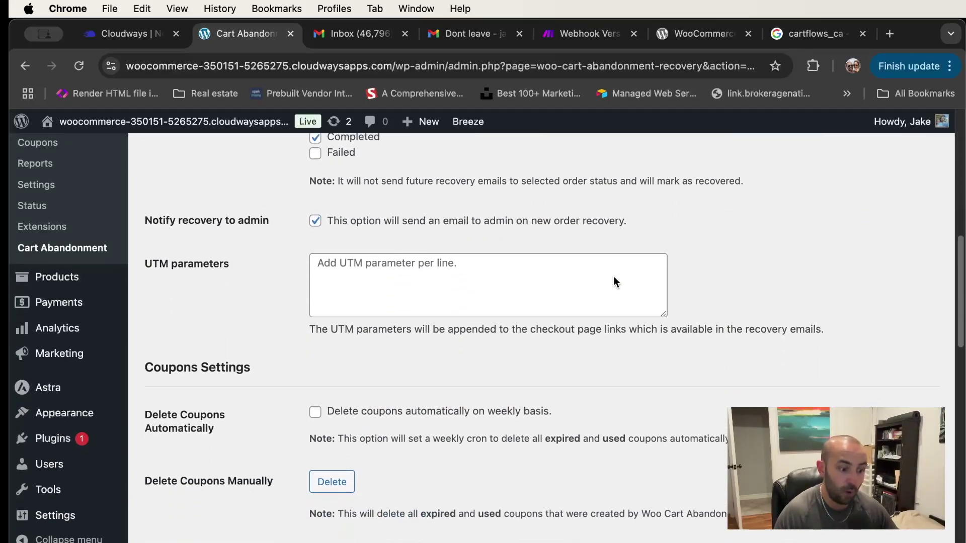
{"action": "scroll", "coordinate": [614, 276], "scroll_direction": "down", "scroll_amount": 2}
{"action": "scroll", "coordinate": [614, 276], "scroll_direction": "down", "scroll_amount": 12}
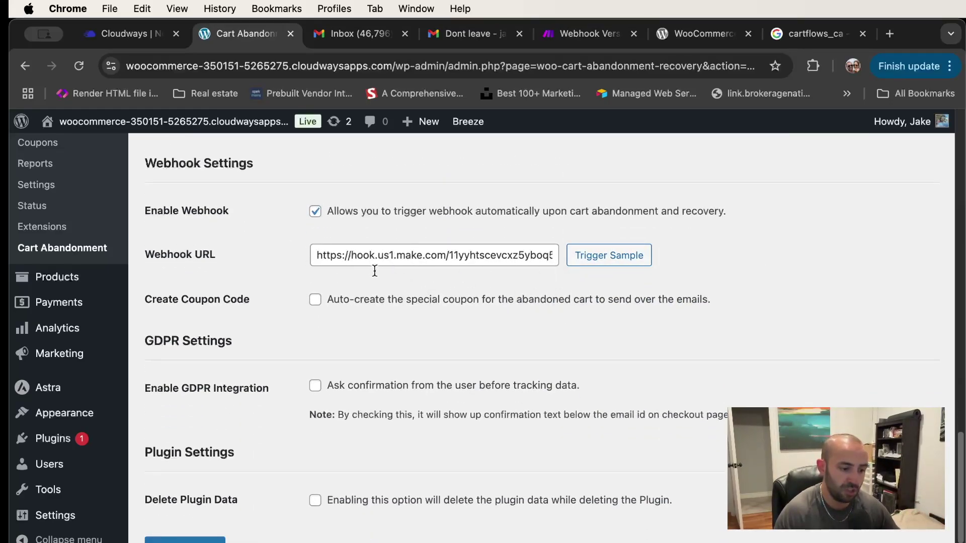
{"action": "scroll", "coordinate": [397, 264], "scroll_direction": "down", "scroll_amount": 2}
{"action": "left_click", "coordinate": [185, 484]}
{"action": "scroll", "coordinate": [460, 236], "scroll_direction": "up", "scroll_amount": 15}
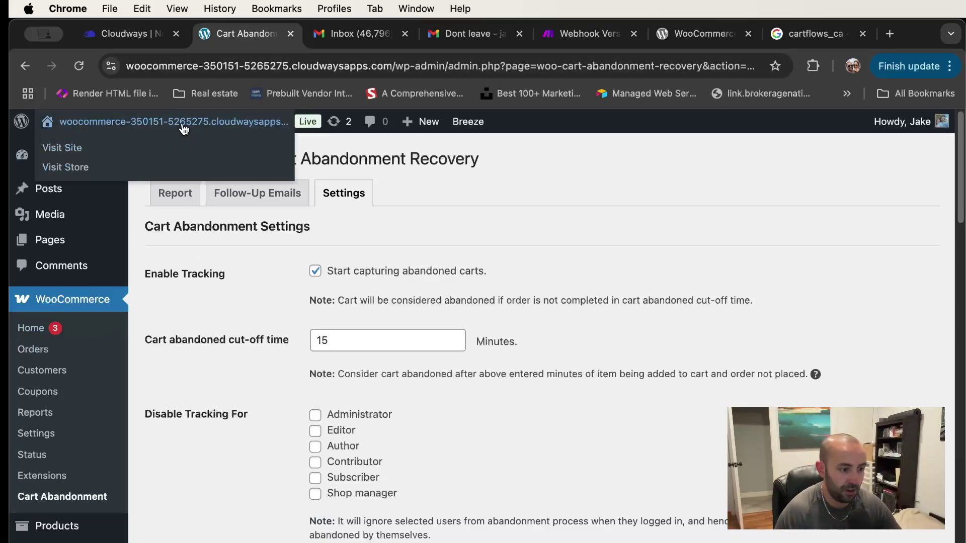
Return to the abandoned-cart recovery scenario in Make
{"action": "left_click", "coordinate": [572, 40]}
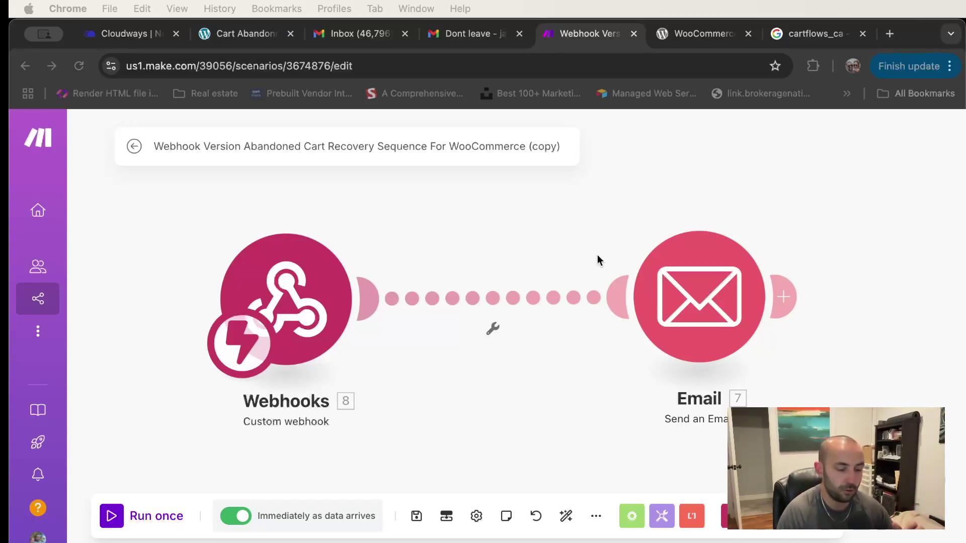
{"action": "scroll", "coordinate": [537, 261], "scroll_direction": "down", "scroll_amount": 2}
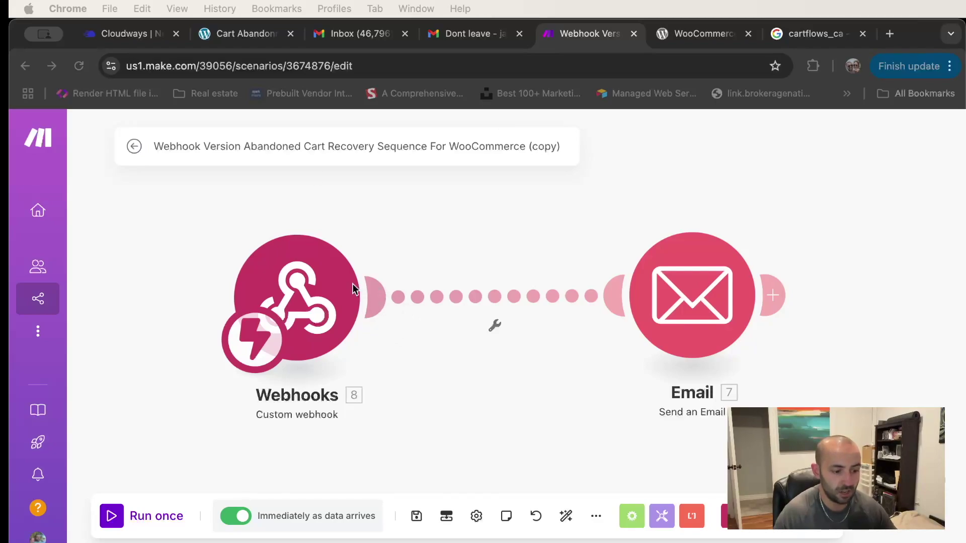
{"action": "scroll", "coordinate": [406, 273], "scroll_direction": "down", "scroll_amount": 1}
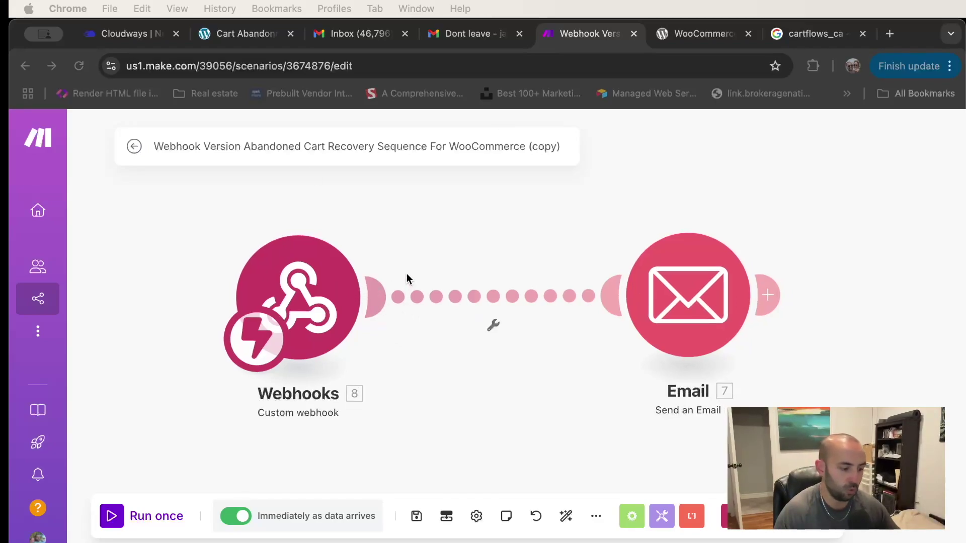